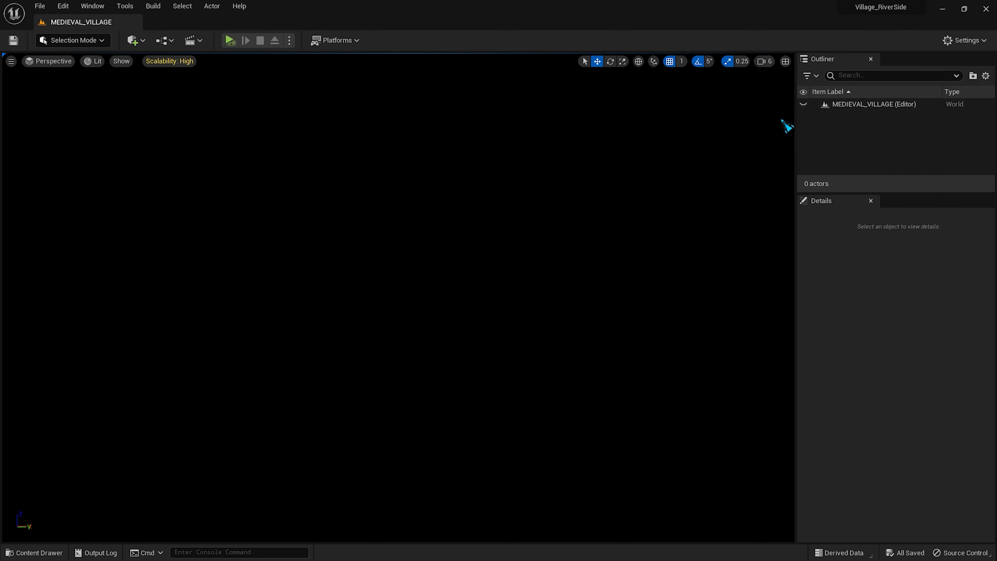
- Add a sky light, directional sun, sky atmosphere, volumetric clouds and height fog via the Env. Light Mixer
{"action": "key", "text": "ctrl+space"}
{"action": "key", "text": "ctrl+space"}
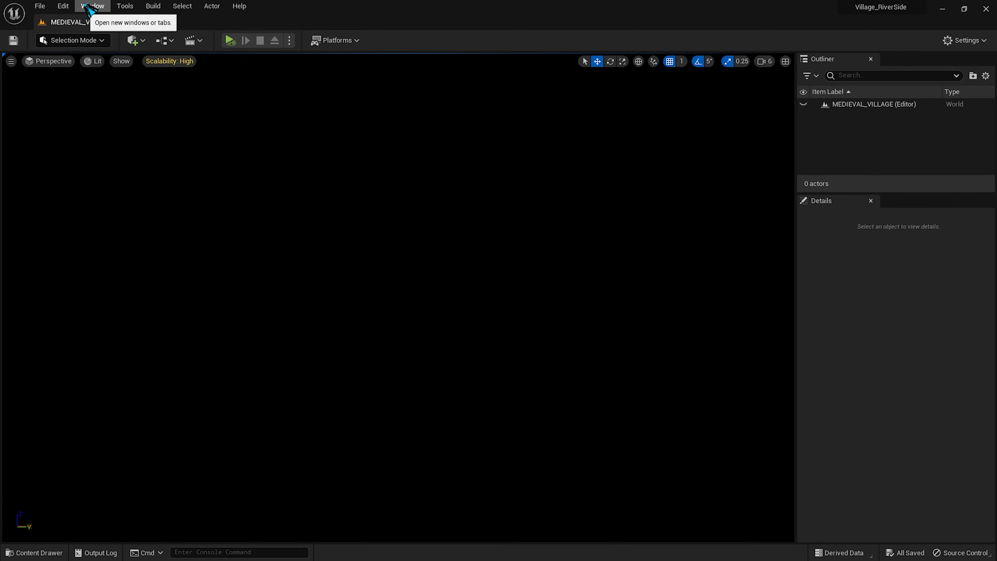
{"action": "left_click", "coordinate": [89, 7]}
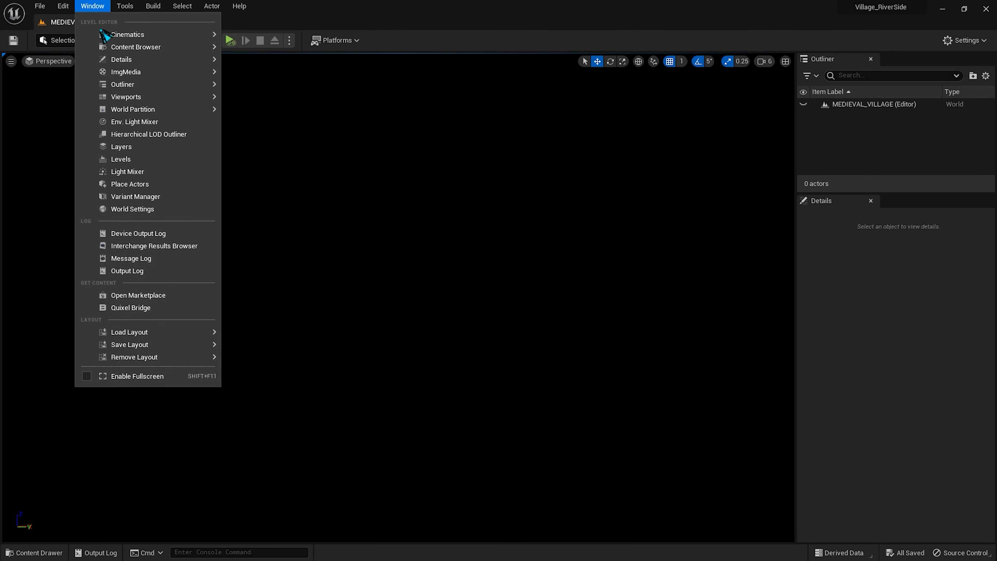
{"action": "left_click", "coordinate": [147, 123]}
{"action": "left_click", "coordinate": [441, 165]}
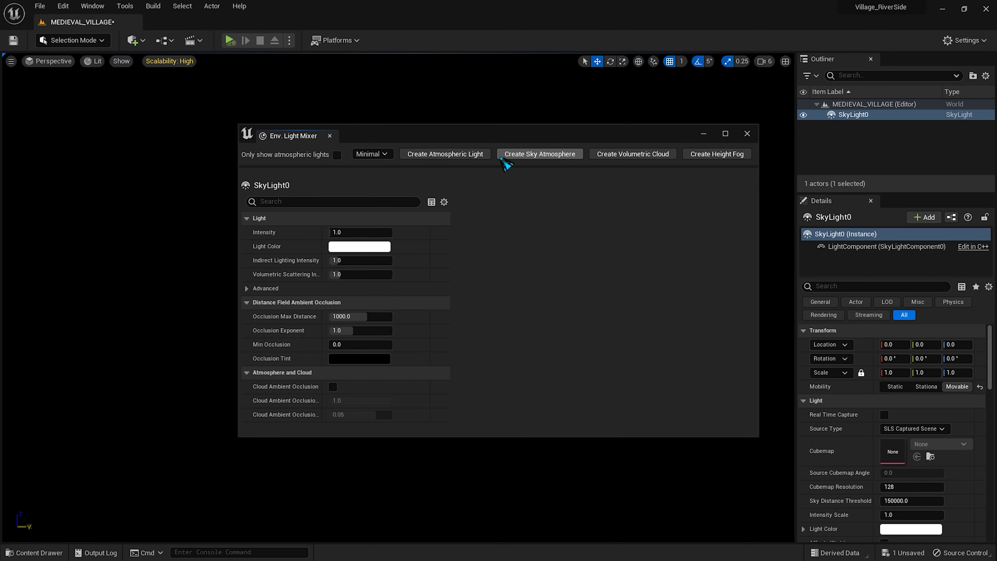
{"action": "left_click", "coordinate": [456, 164]}
{"action": "left_click", "coordinate": [464, 162]}
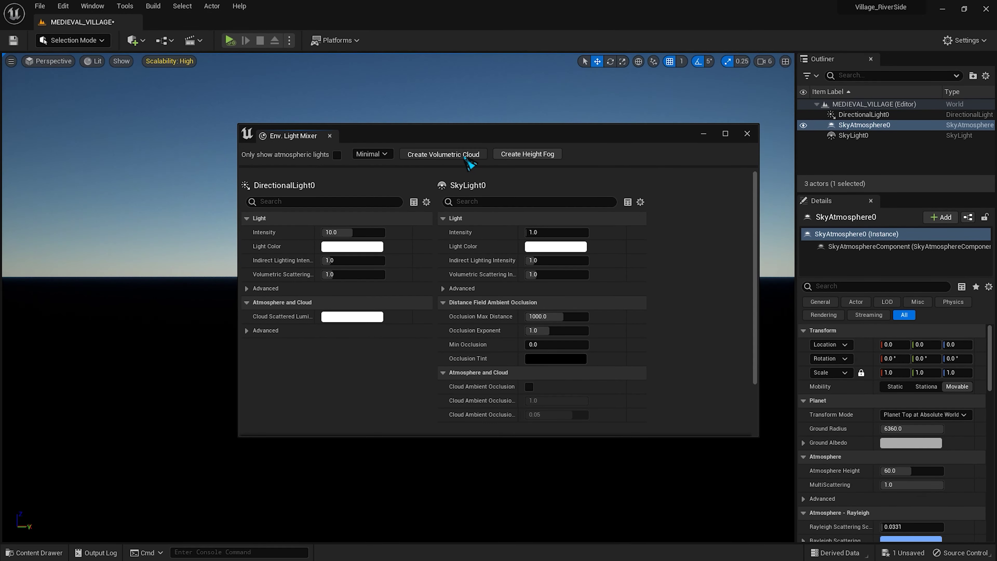
{"action": "left_click", "coordinate": [468, 163]}
{"action": "left_click", "coordinate": [469, 161]}
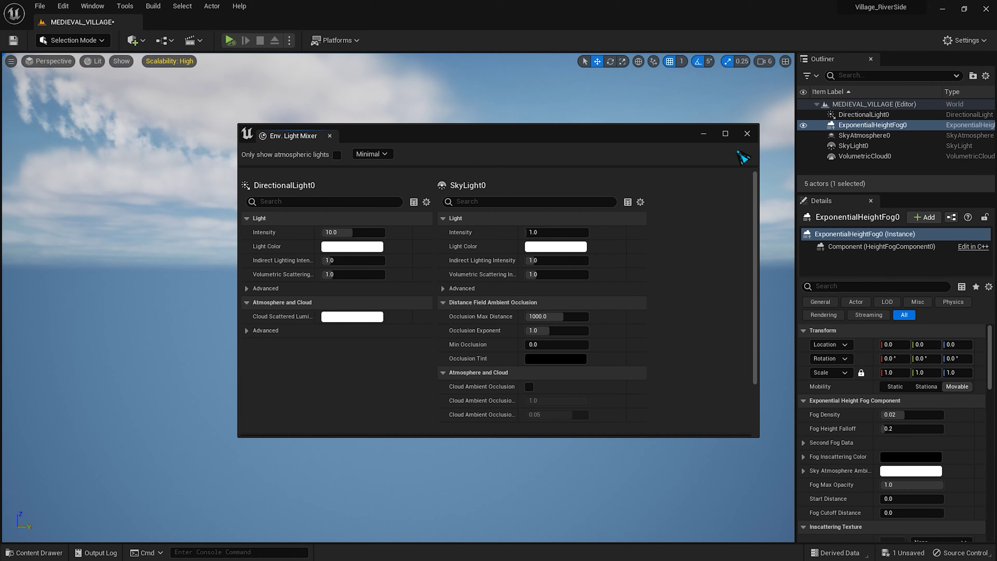
{"action": "left_click", "coordinate": [746, 135]}
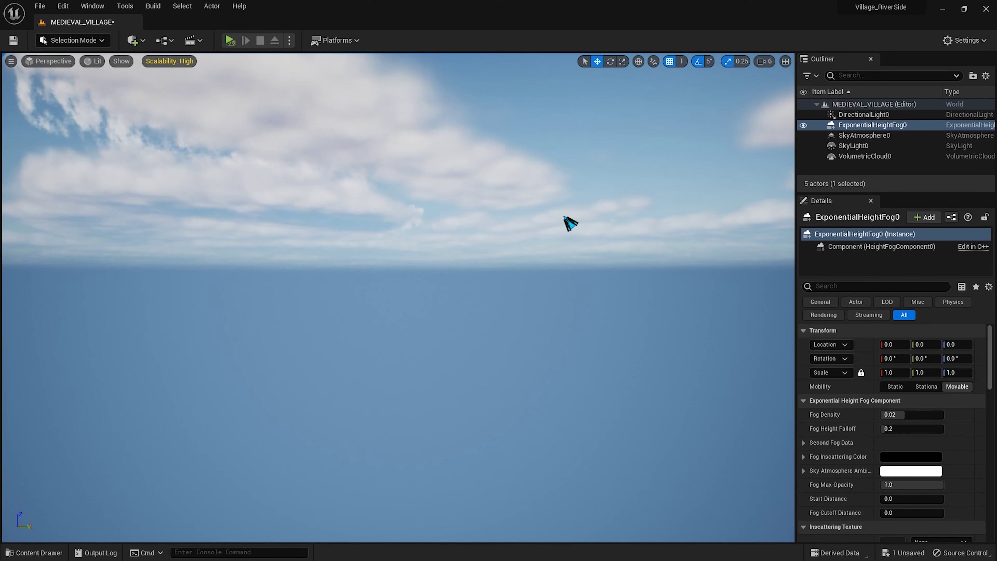
{"action": "right_click_drag", "start_coordinate": [570, 223], "coordinate": [490, 234]}
- Switch to Landscape mode and preview the default 505 × 505 landscape of 8×8 components
{"action": "left_click", "coordinate": [65, 11]}
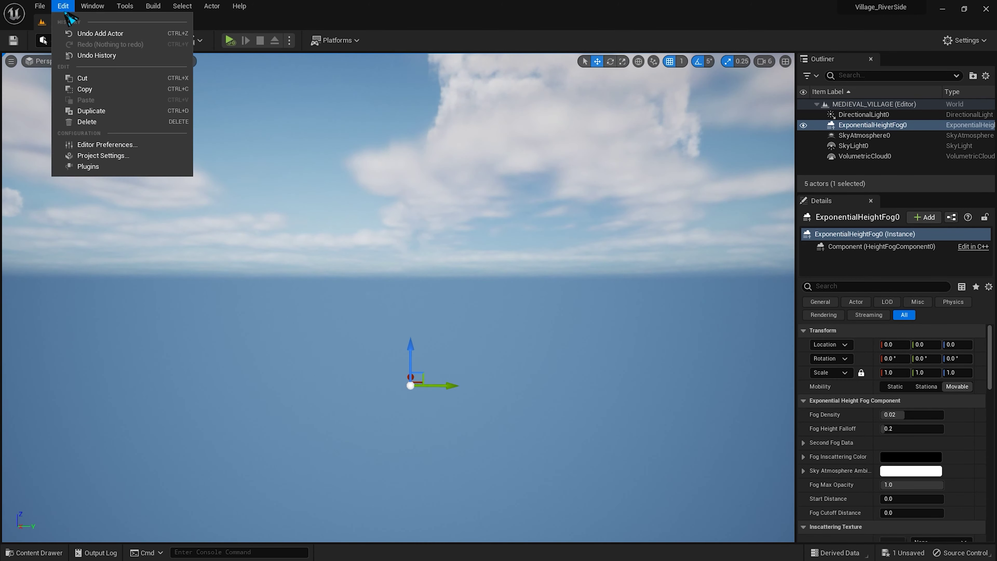
{"action": "left_click", "coordinate": [79, 33]}
{"action": "left_click", "coordinate": [73, 40]}
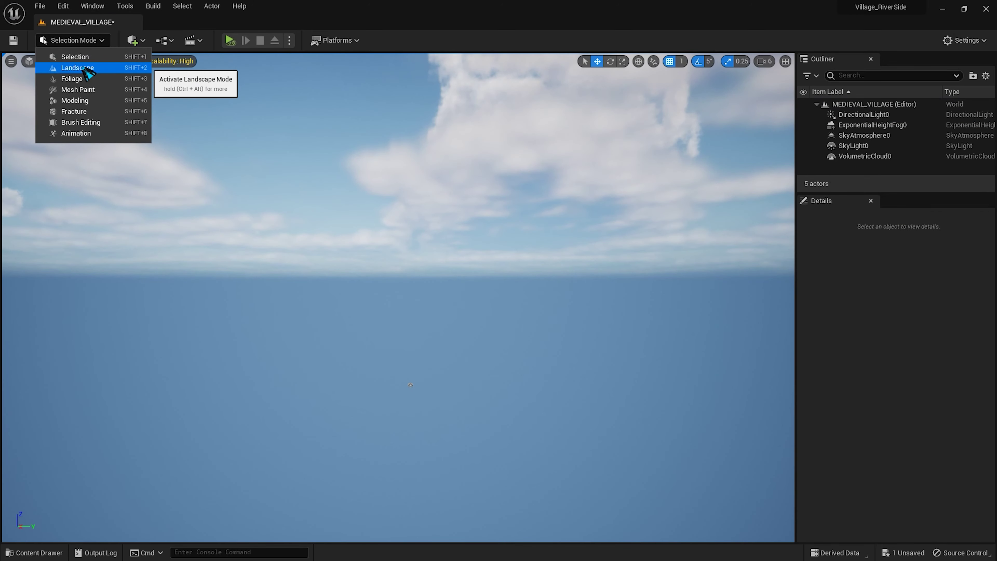
{"action": "left_click", "coordinate": [333, 279]}
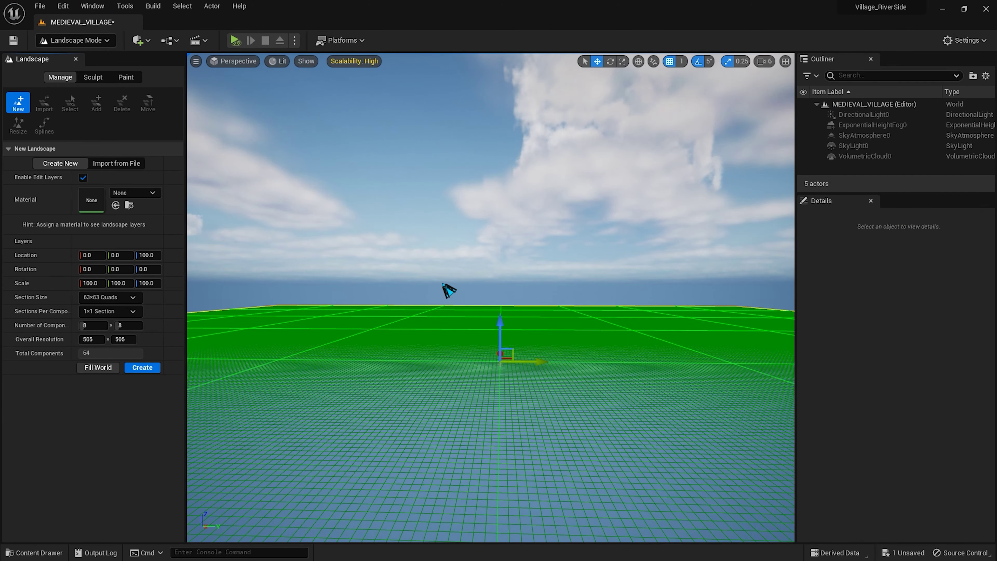
{"action": "right_click_drag", "start_coordinate": [447, 289], "coordinate": [506, 314]}
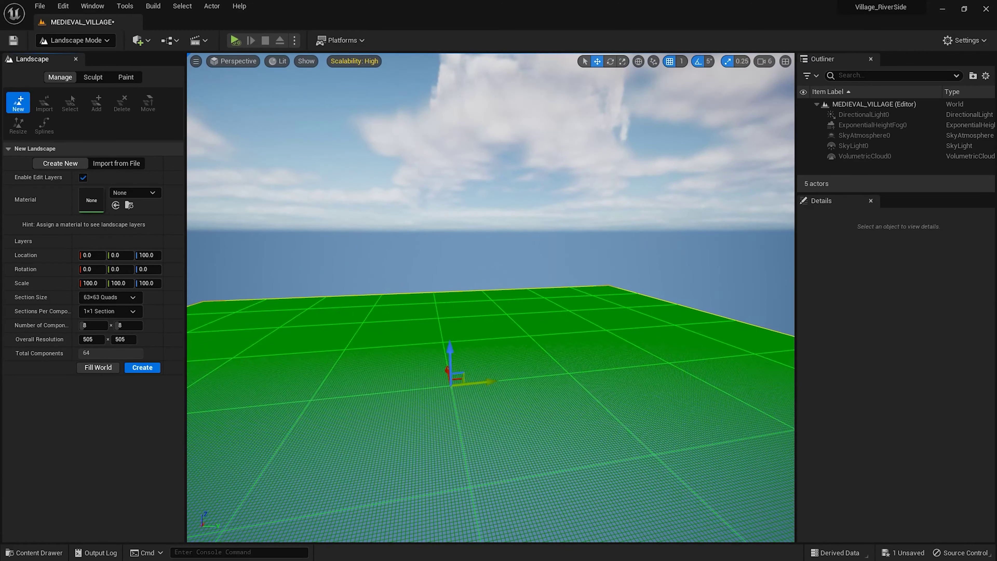
{"action": "mouse_move", "coordinate": [506, 314]}
{"action": "right_mouse_down"}
{"action": "mouse_move", "coordinate": [490, 345]}
{"action": "mouse_move", "coordinate": [325, 289]}
{"action": "right_mouse_up"}
- Build the new landscape, survey the flat terrain and shrink the sculpt brush
{"action": "left_click", "coordinate": [151, 371]}
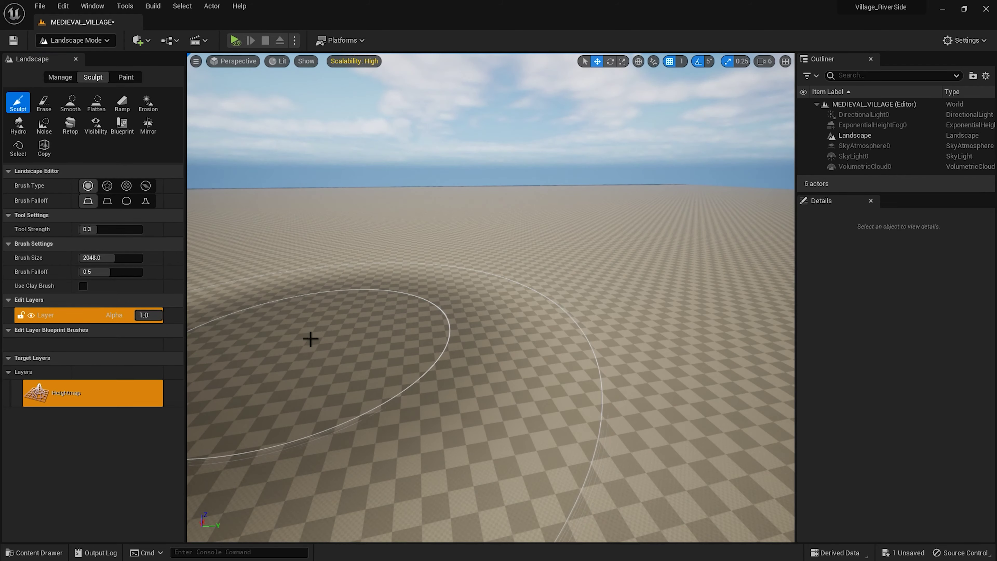
{"action": "right_click_drag", "start_coordinate": [310, 339], "coordinate": [309, 339]}
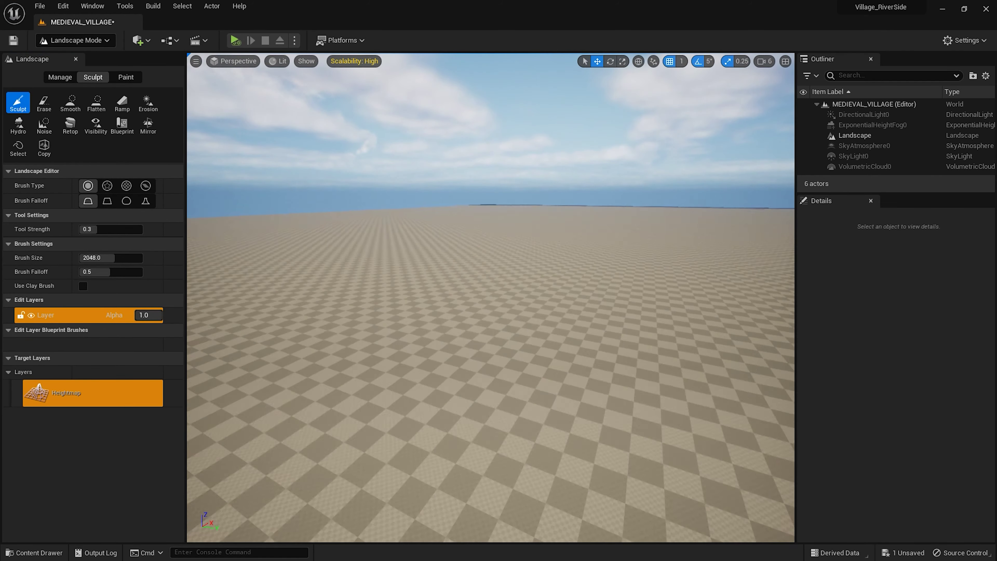
{"action": "right_click_drag", "start_coordinate": [694, 340], "coordinate": [695, 339]}
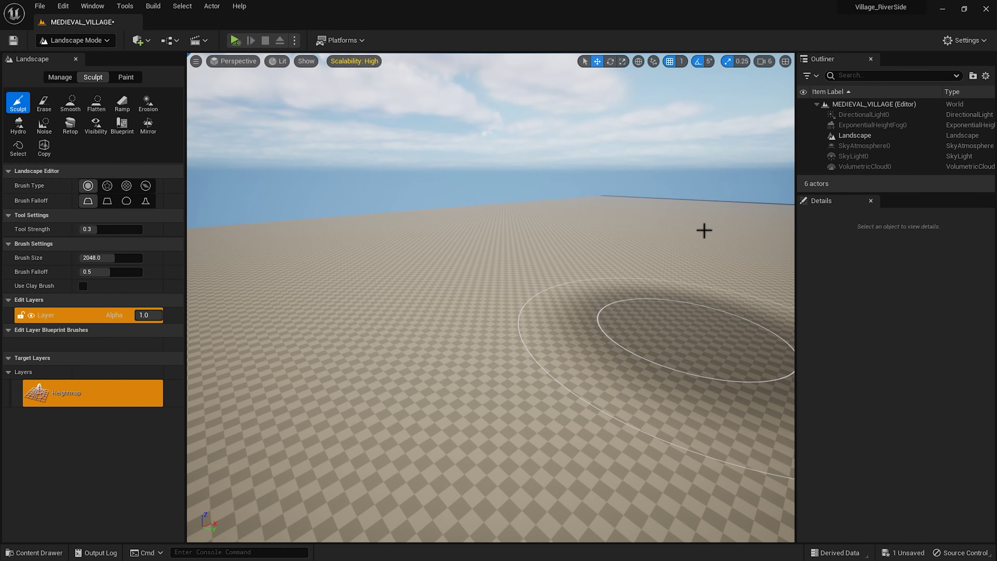
{"action": "right_click_drag", "start_coordinate": [461, 317], "coordinate": [461, 316]}
{"action": "key", "text": "bracketleft"}
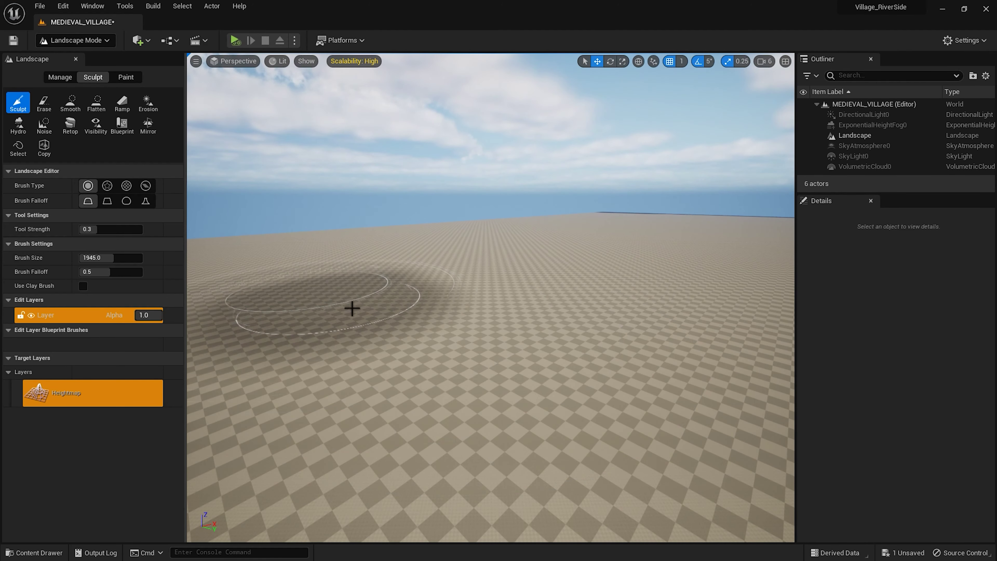
{"action": "key", "text": "bracketleft"}
{"action": "key", "text": "bracketleft"}
{"action": "key", "text": "bracketleft"}
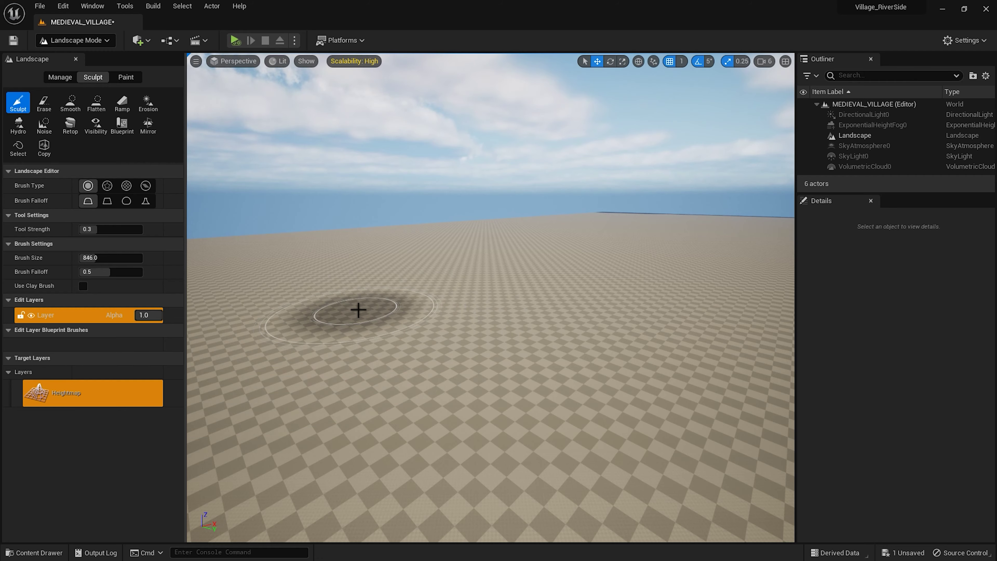
- Sculpt ridges with a larger brush, undoing bad strokes, and build up a broad mound
{"action": "right_click_drag", "start_coordinate": [365, 309], "coordinate": [365, 309]}
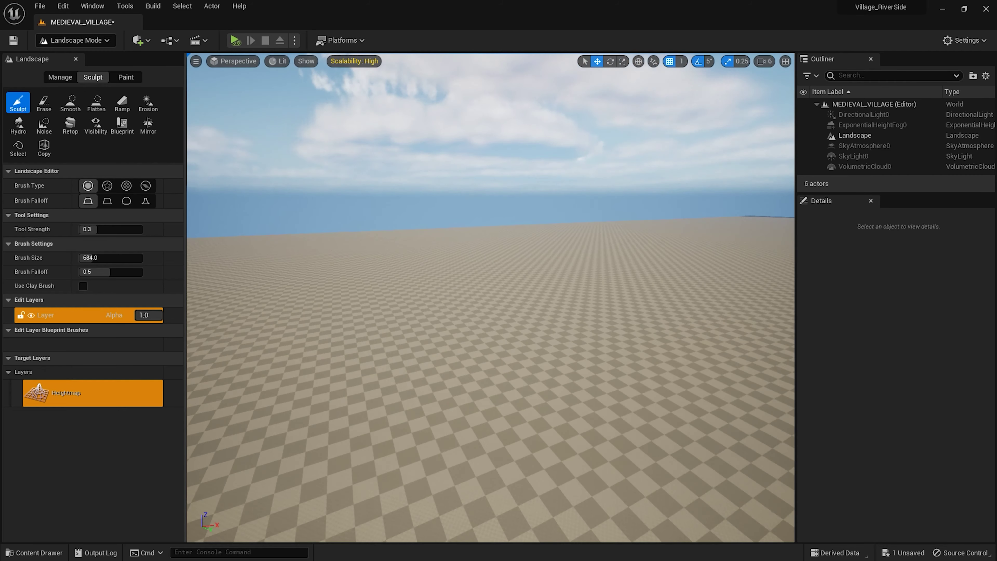
{"action": "right_click_drag", "start_coordinate": [426, 319], "coordinate": [427, 319]}
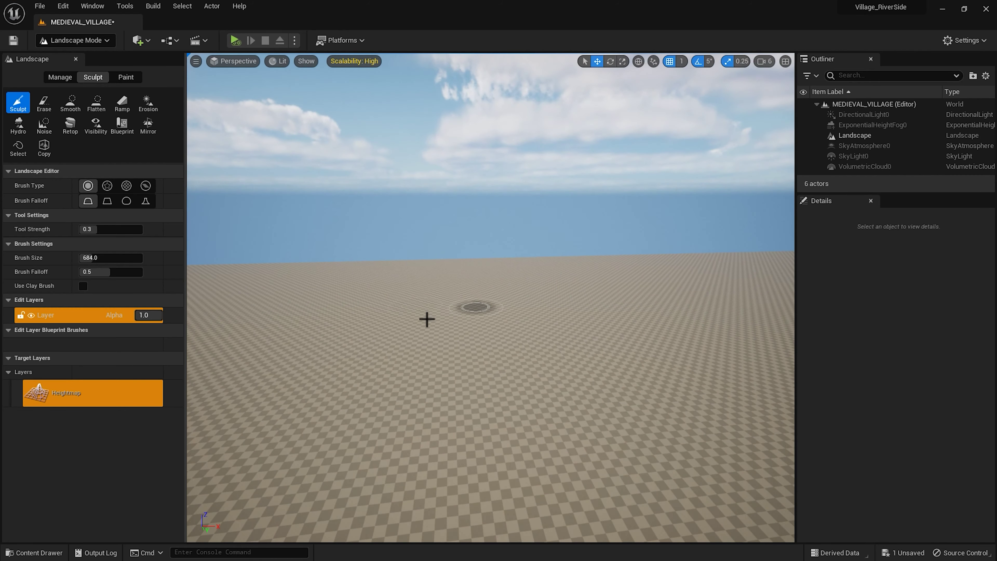
{"action": "left_click_drag", "start_coordinate": [428, 373], "coordinate": [445, 342]}
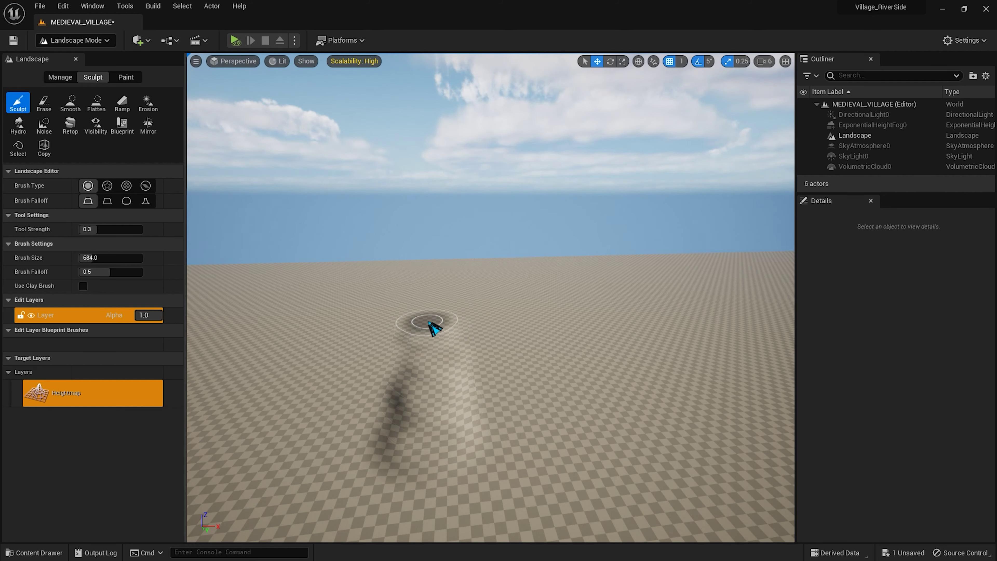
{"action": "key", "text": "ctrl+z"}
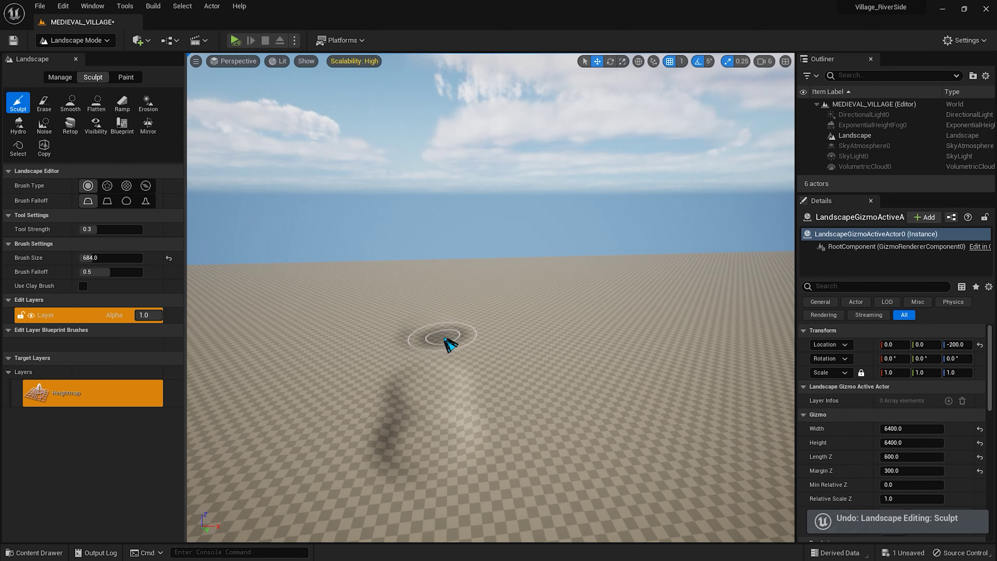
{"action": "key", "text": "ctrl+z"}
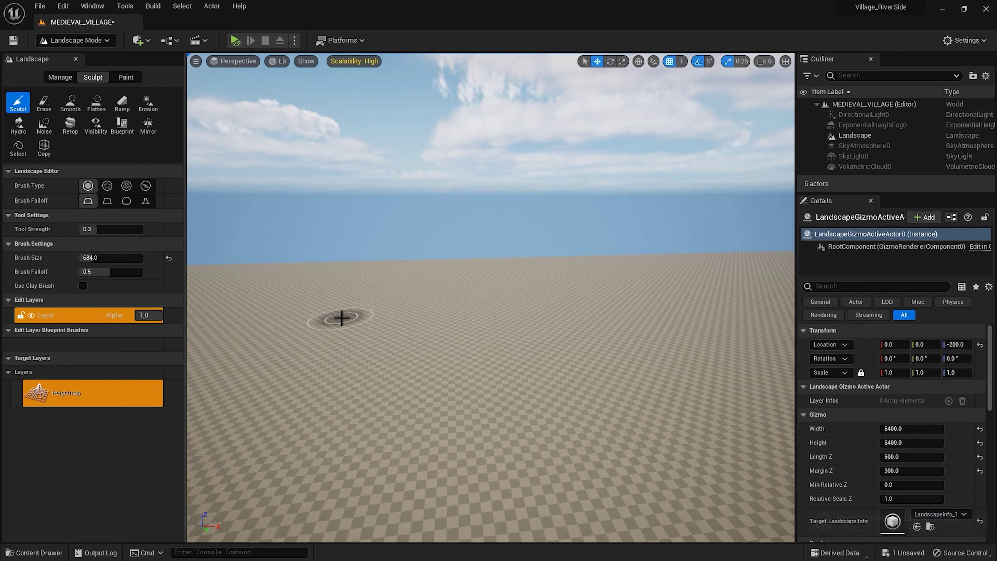
{"action": "key", "text": "bracketright"}
{"action": "key", "text": "bracketright"}
{"action": "key", "text": "bracketright"}
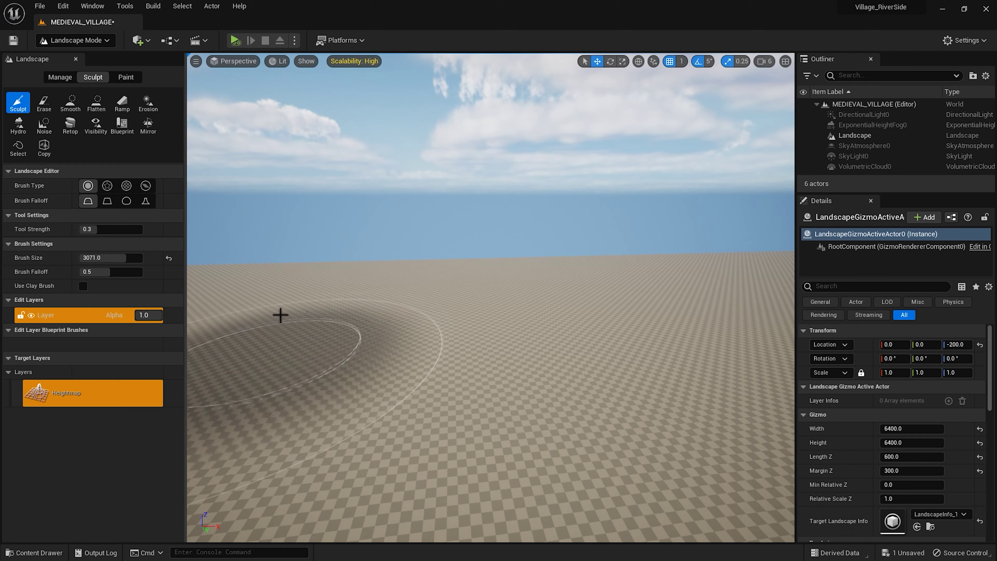
{"action": "mouse_move", "coordinate": [280, 314]}
{"action": "left_mouse_down"}
{"action": "mouse_move", "coordinate": [669, 337]}
{"action": "mouse_move", "coordinate": [464, 289]}
{"action": "left_mouse_up"}
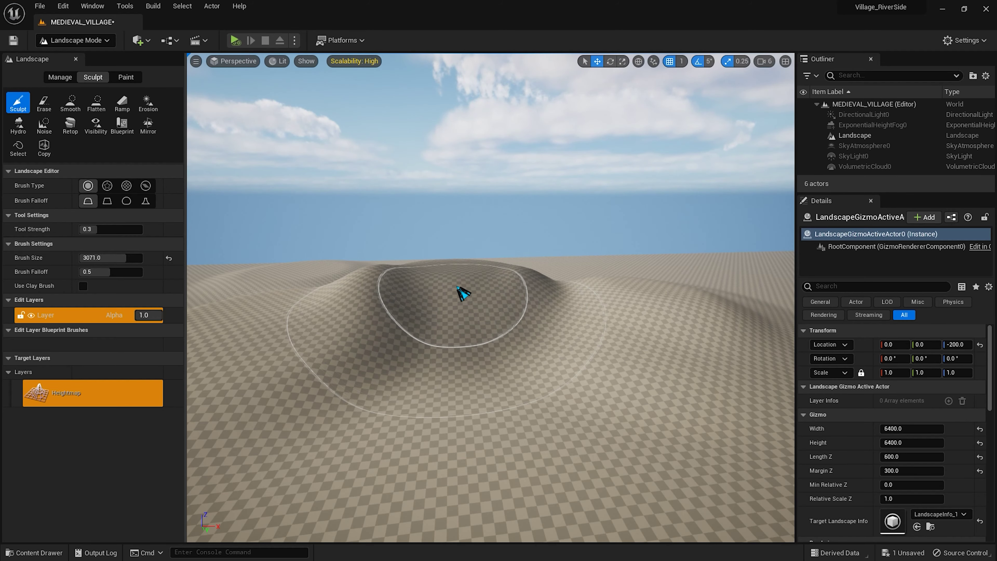
{"action": "key", "text": "ctrl+z"}
{"action": "key", "text": "ctrl+z"}
{"action": "key", "text": "ctrl+z"}
{"action": "key", "text": "ctrl+z"}
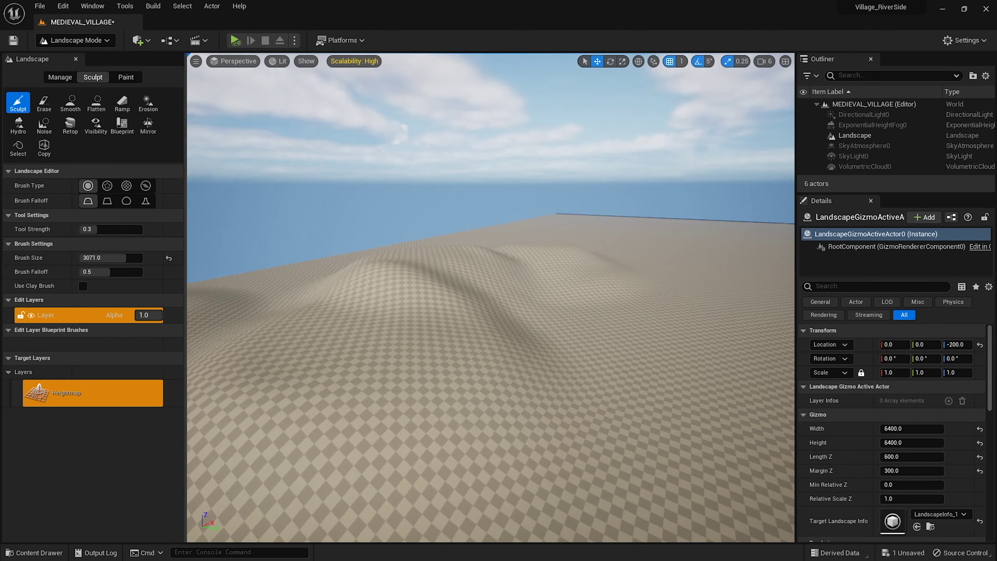
{"action": "right_click_drag", "start_coordinate": [522, 285], "coordinate": [522, 286]}
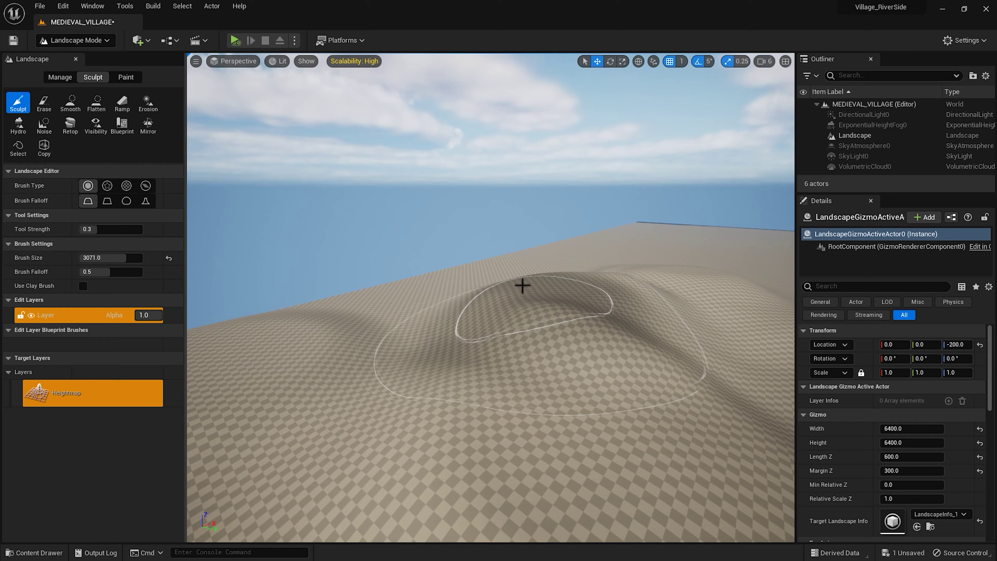
{"action": "right_click_drag", "start_coordinate": [599, 305], "coordinate": [683, 414]}
{"action": "right_click_drag", "start_coordinate": [563, 469], "coordinate": [578, 442]}
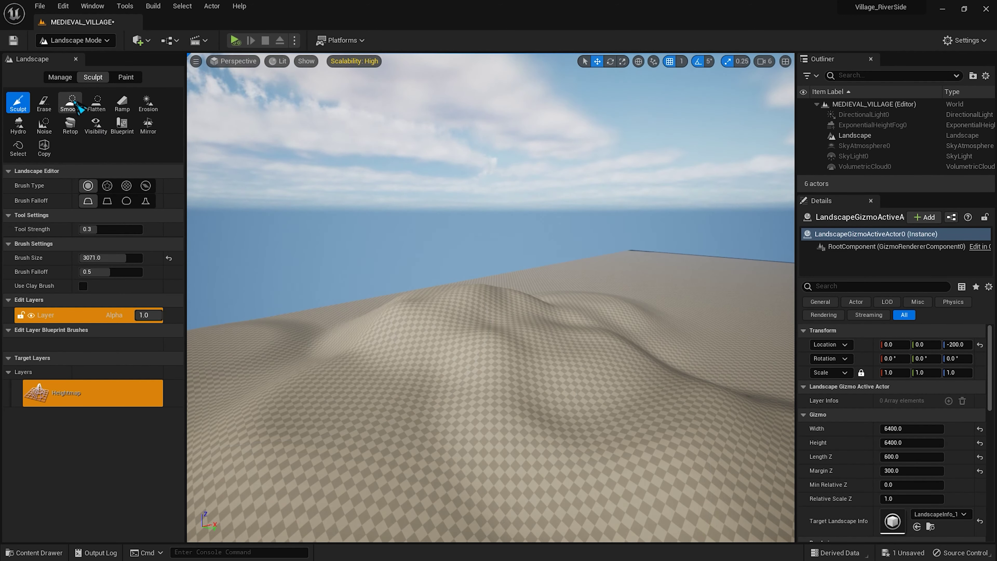
- Switch to the Smooth tool at strength 0.3 and inspect the softened mound from several angles
{"action": "left_click", "coordinate": [70, 102]}
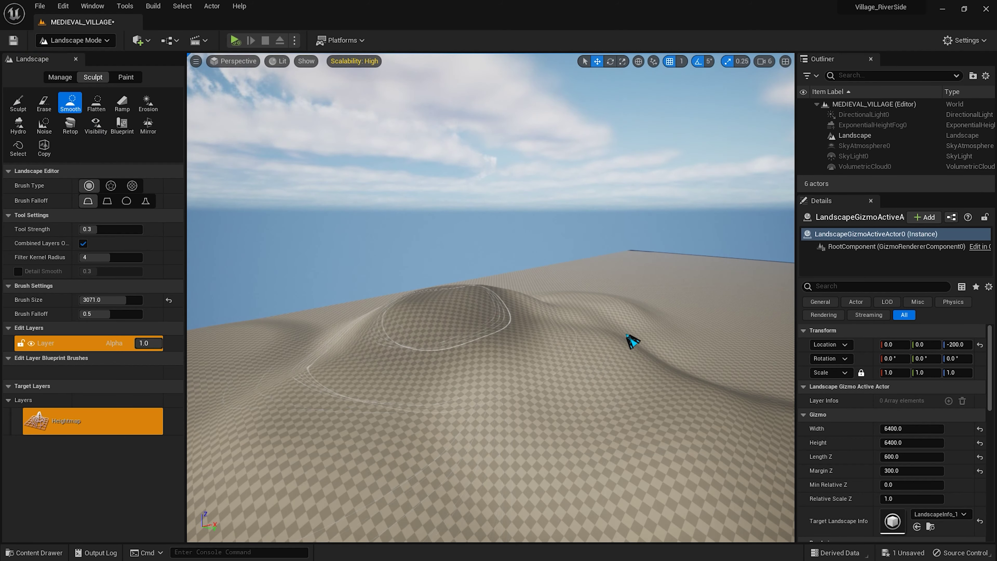
{"action": "right_click_drag", "start_coordinate": [541, 353], "coordinate": [542, 351]}
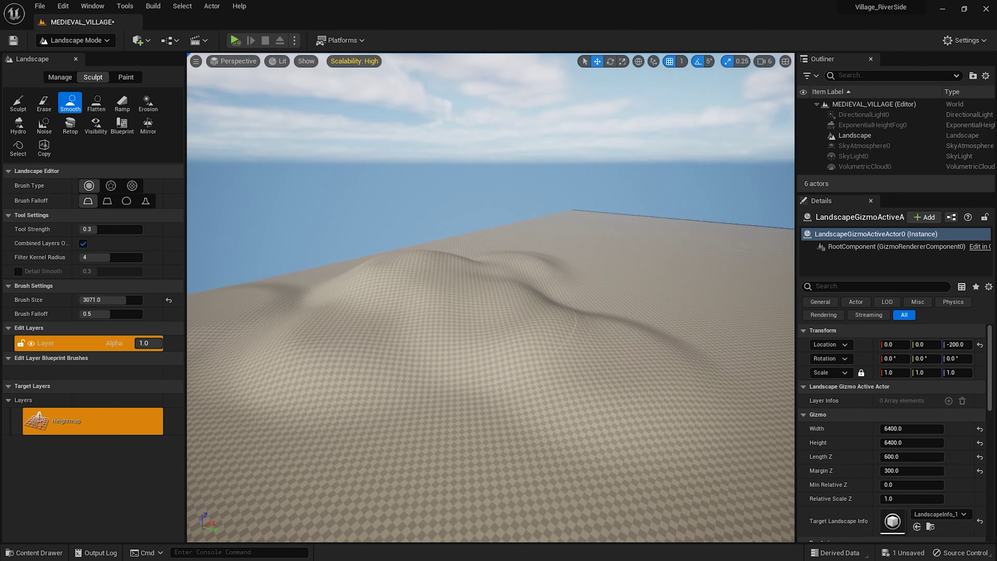
{"action": "right_click_drag", "start_coordinate": [340, 258], "coordinate": [341, 259]}
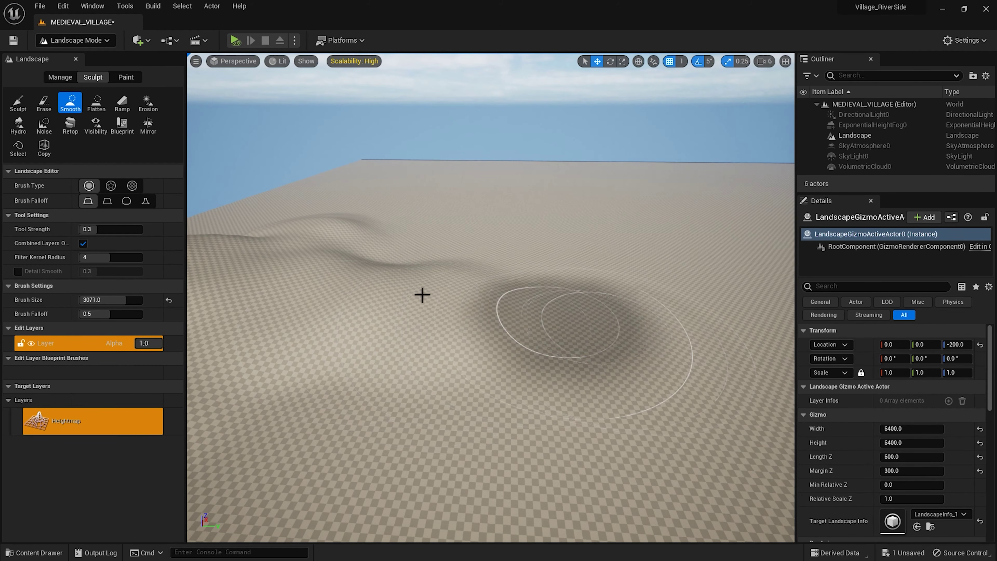
{"action": "right_click_drag", "start_coordinate": [490, 307], "coordinate": [483, 295]}
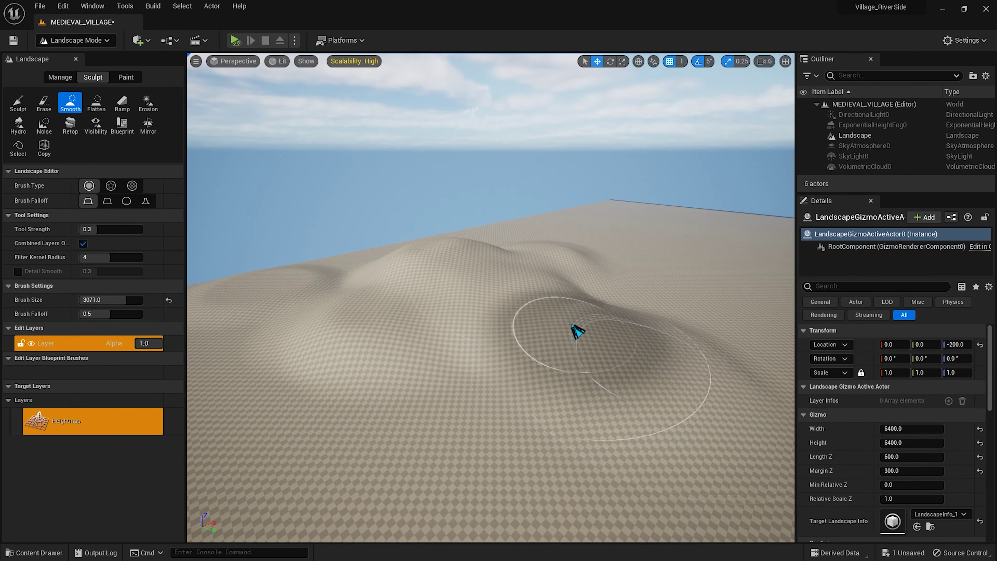
{"action": "right_click_drag", "start_coordinate": [576, 331], "coordinate": [567, 324]}
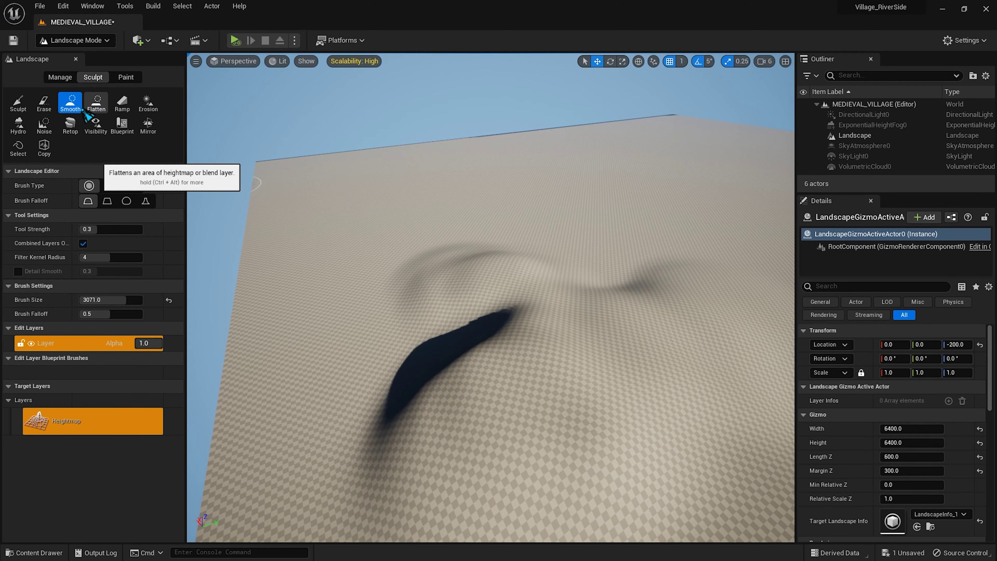
- Raise a large mound with the Sculpt tool and orbit around to inspect the hill
{"action": "left_click", "coordinate": [24, 109]}
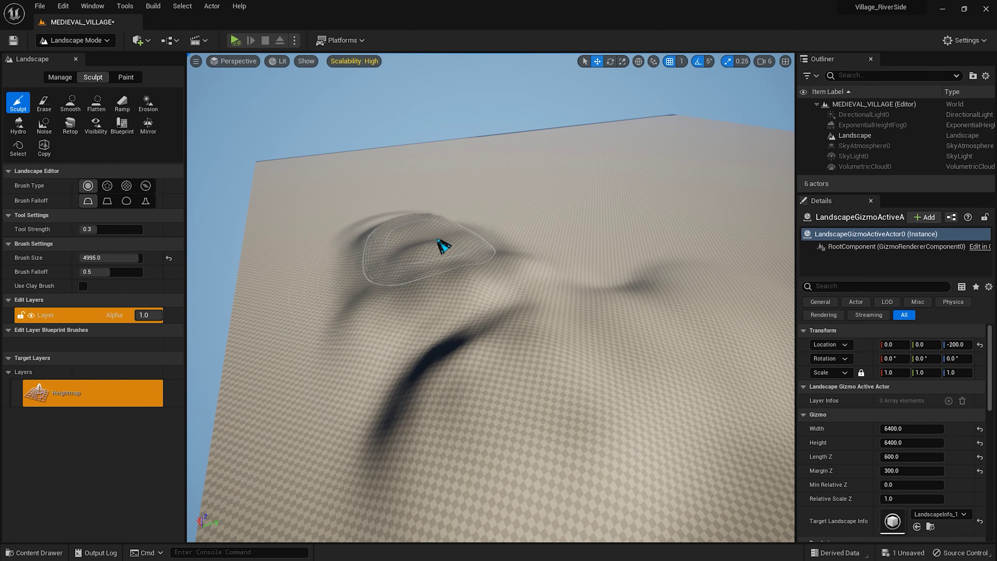
{"action": "left_click_drag", "start_coordinate": [451, 246], "coordinate": [468, 243]}
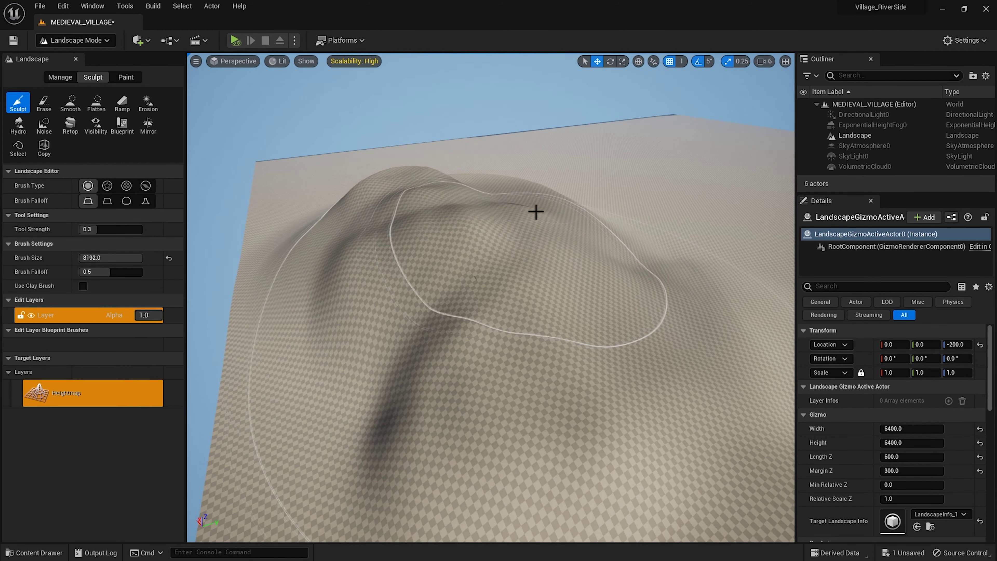
{"action": "right_click_drag", "start_coordinate": [534, 211], "coordinate": [700, 274]}
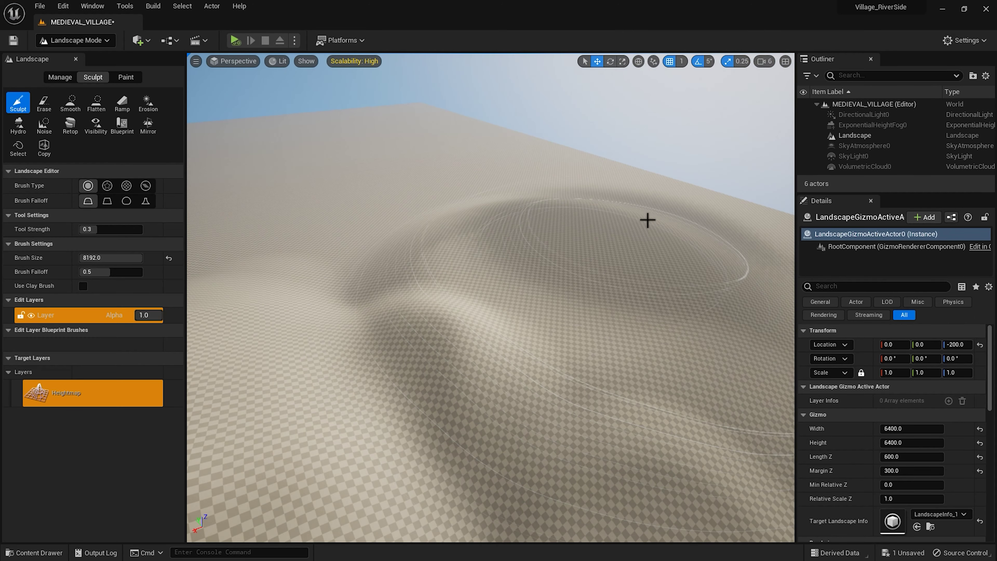
{"action": "right_click_drag", "start_coordinate": [701, 274], "coordinate": [630, 297]}
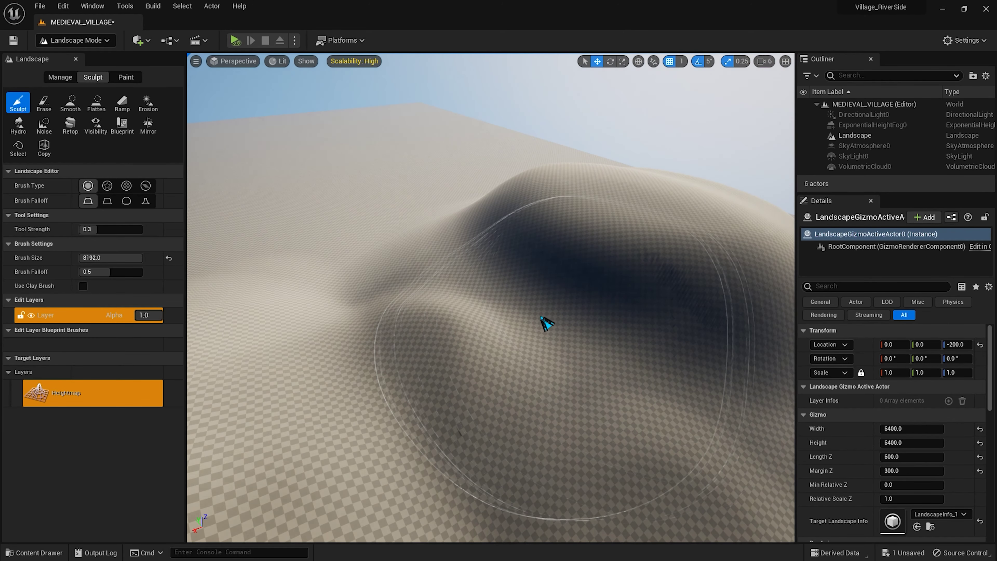
{"action": "right_click_drag", "start_coordinate": [505, 311], "coordinate": [505, 311]}
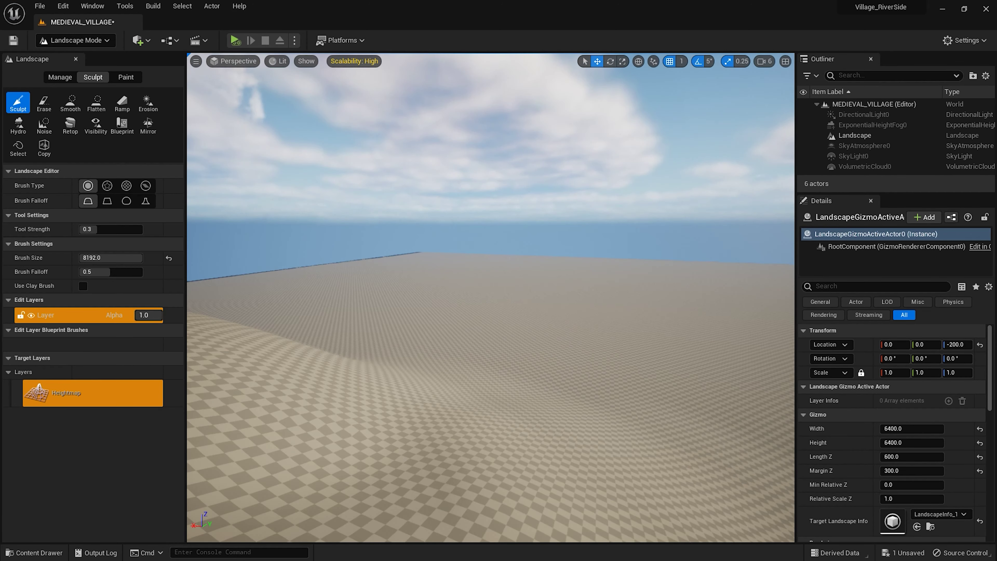
{"action": "right_click_drag", "start_coordinate": [479, 313], "coordinate": [479, 313]}
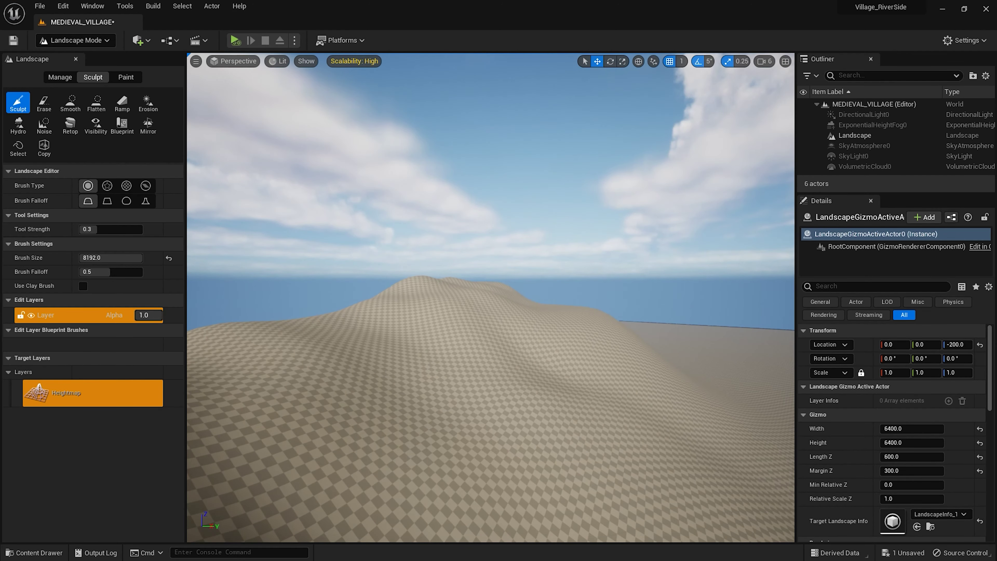
{"action": "right_click_drag", "start_coordinate": [737, 327], "coordinate": [736, 327]}
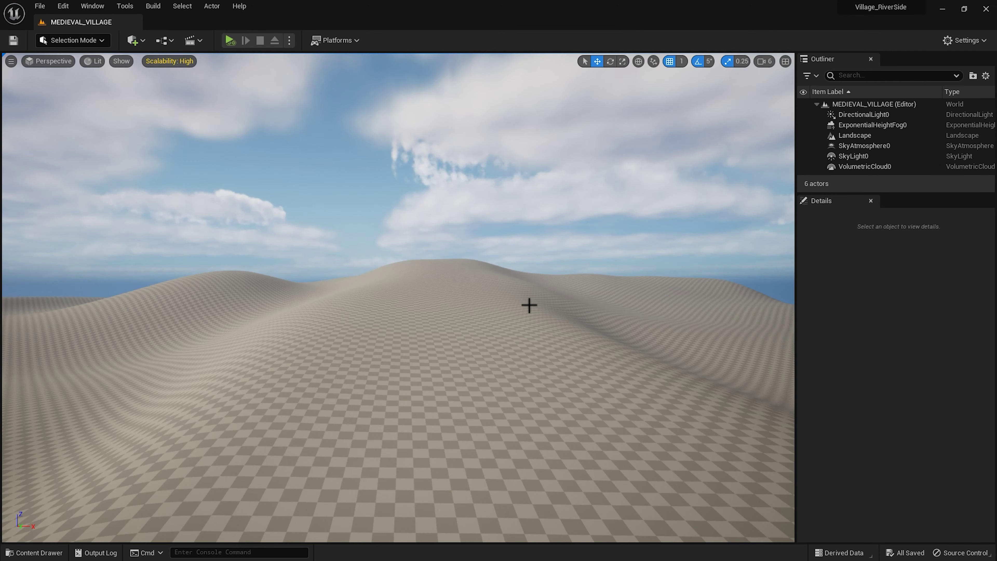
{"action": "right_click_drag", "start_coordinate": [529, 305], "coordinate": [533, 306]}
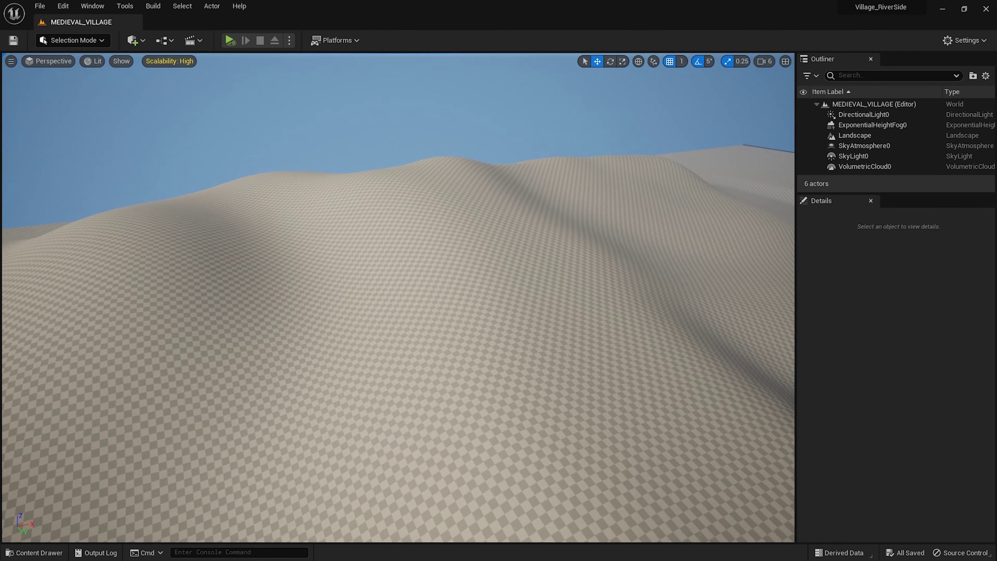
- Return to Landscape mode with Shift+2, raise a mound on the upper-left dune and a long lower ridge
{"action": "key", "text": "shift+2"}
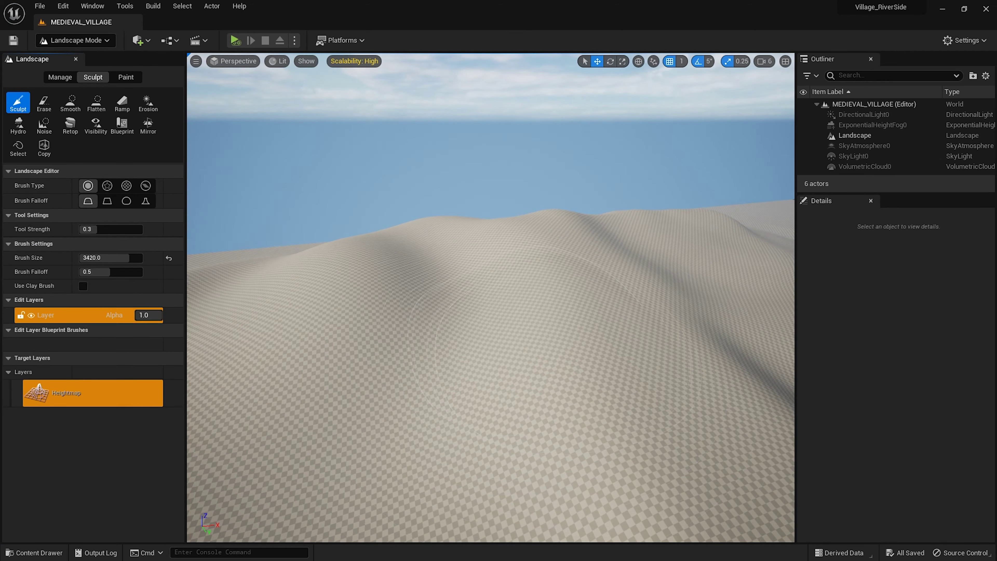
{"action": "right_click_drag", "start_coordinate": [370, 224], "coordinate": [370, 223]}
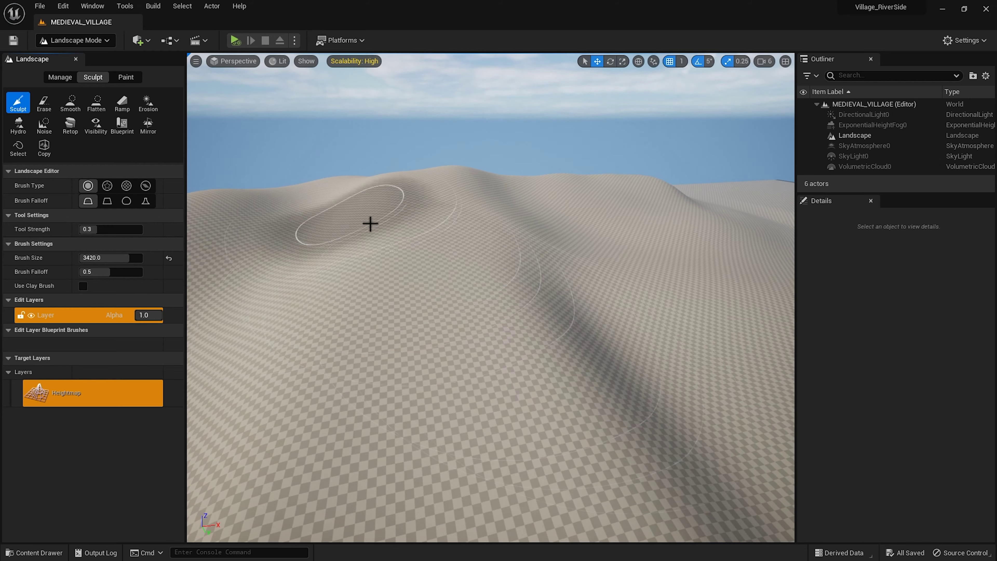
{"action": "left_click_drag", "start_coordinate": [410, 222], "coordinate": [430, 310]}
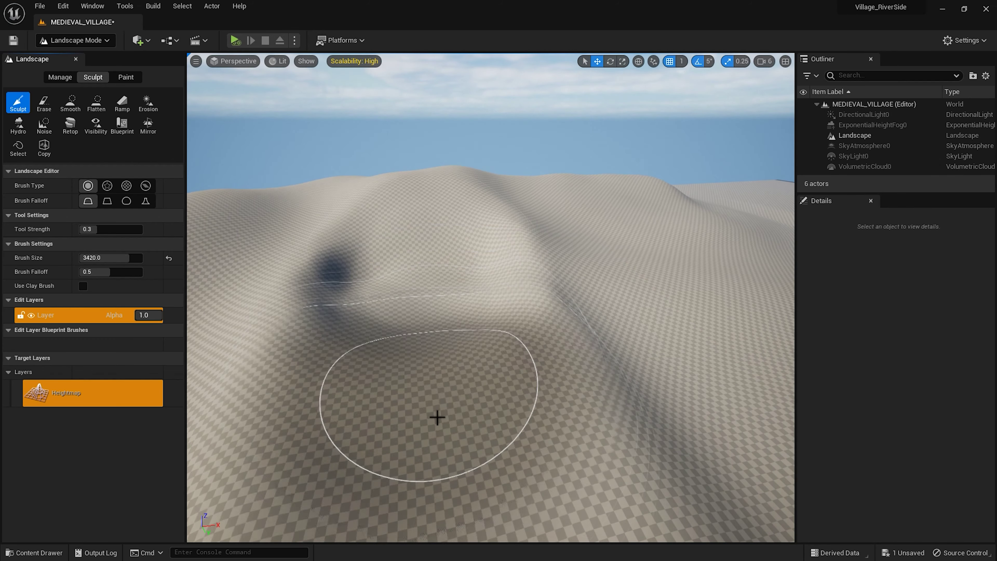
{"action": "right_click_drag", "start_coordinate": [463, 267], "coordinate": [445, 285]}
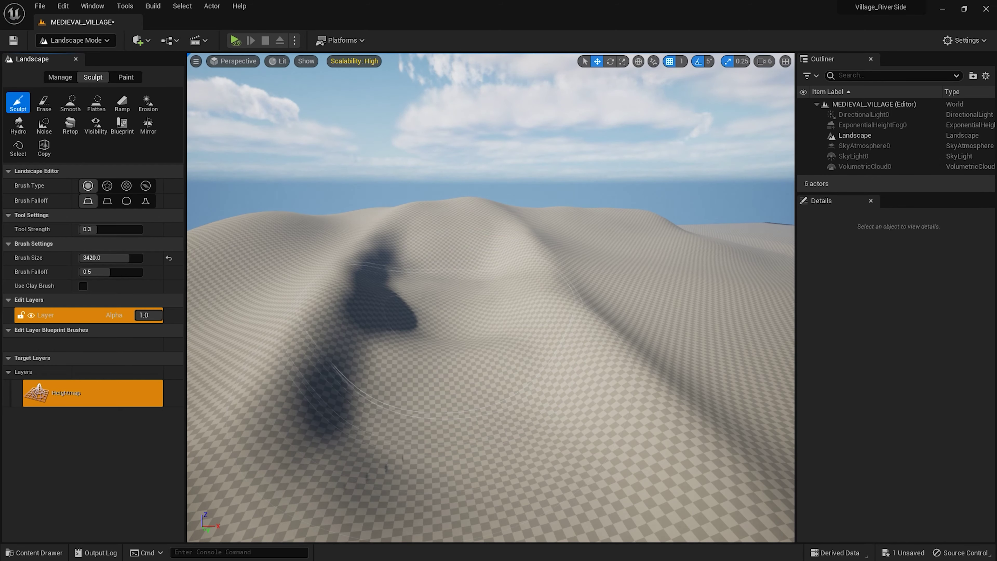
{"action": "right_click_drag", "start_coordinate": [445, 285], "coordinate": [445, 275]}
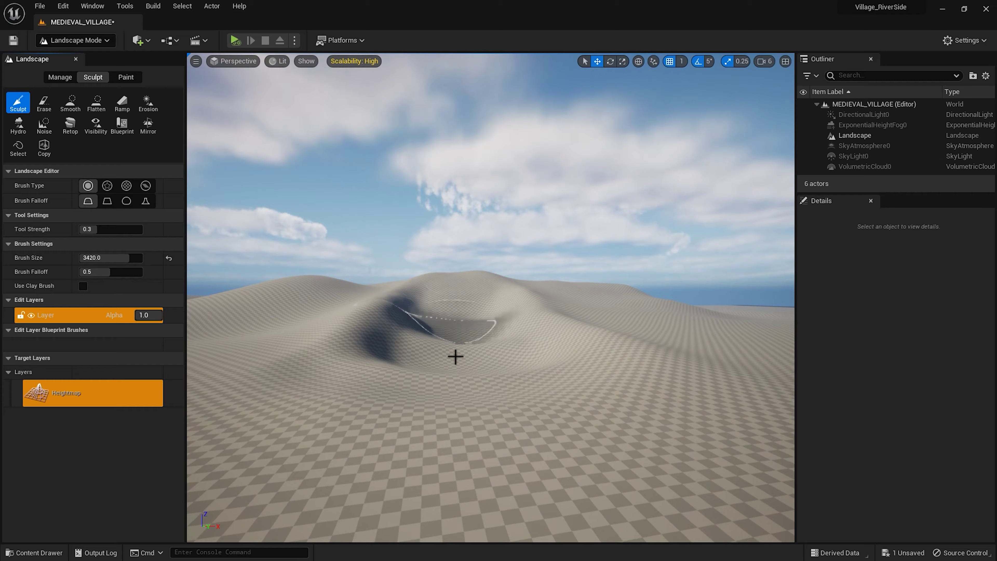
{"action": "right_click_drag", "start_coordinate": [467, 375], "coordinate": [466, 375]}
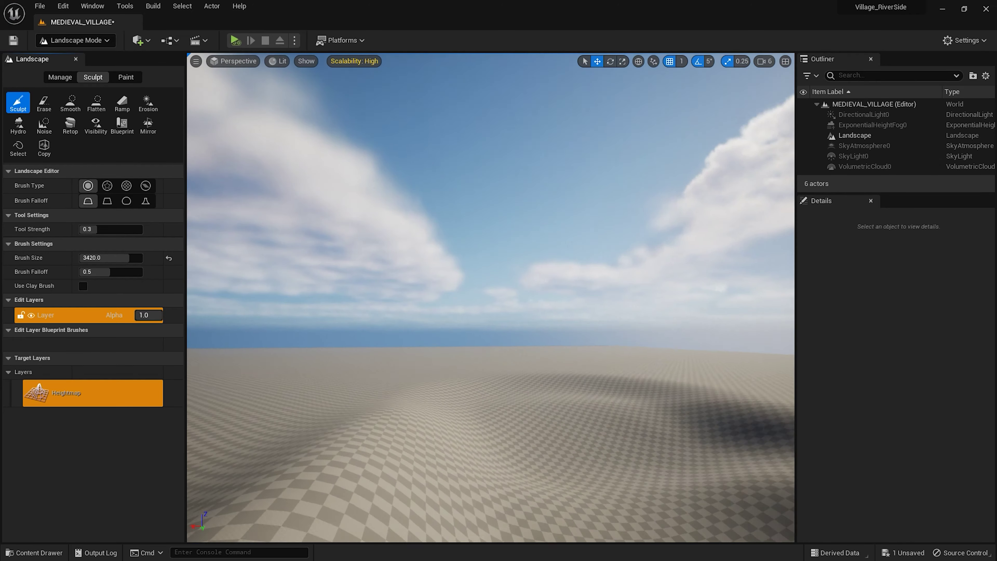
{"action": "right_click_drag", "start_coordinate": [491, 299], "coordinate": [490, 299]}
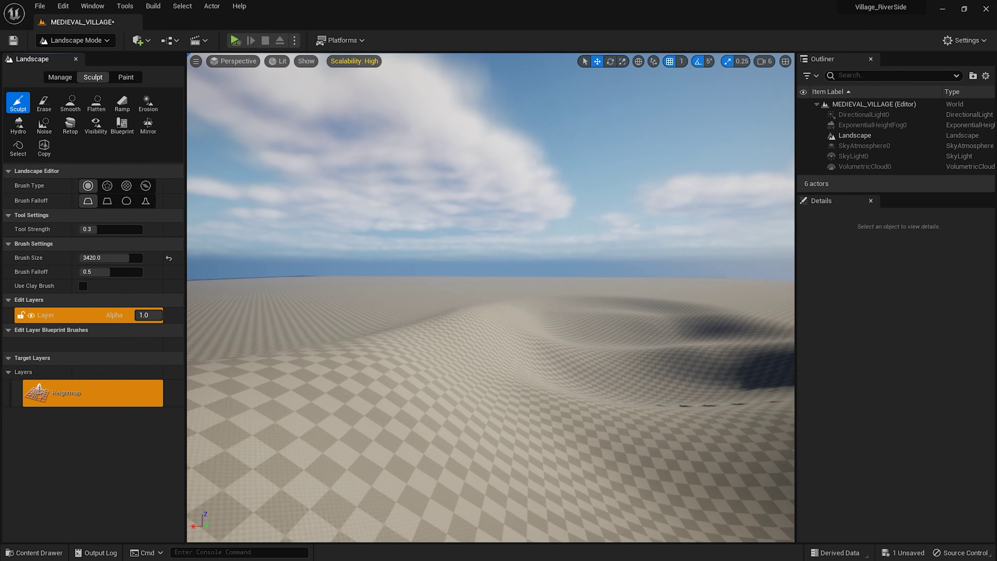
{"action": "right_click_drag", "start_coordinate": [348, 322], "coordinate": [349, 322]}
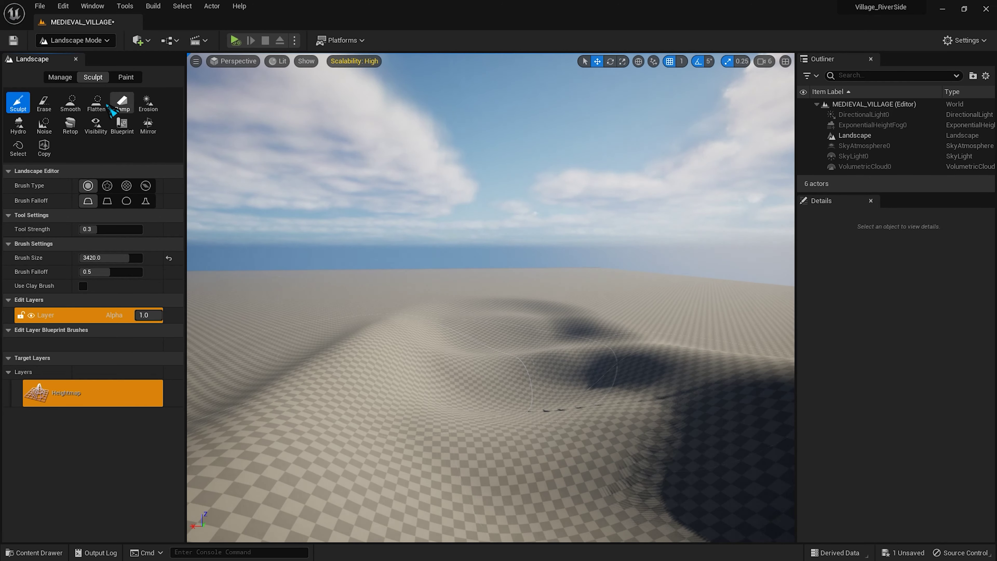
{"action": "left_click", "coordinate": [80, 114]}
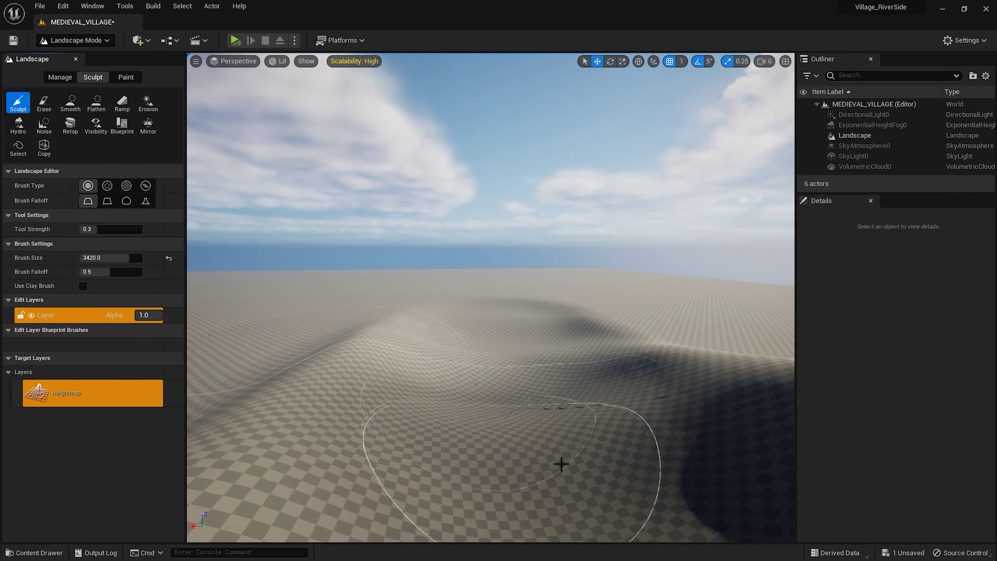
{"action": "mouse_move", "coordinate": [561, 463]}
{"action": "left_mouse_down"}
{"action": "mouse_move", "coordinate": [522, 445]}
{"action": "mouse_move", "coordinate": [471, 373]}
{"action": "left_mouse_up"}
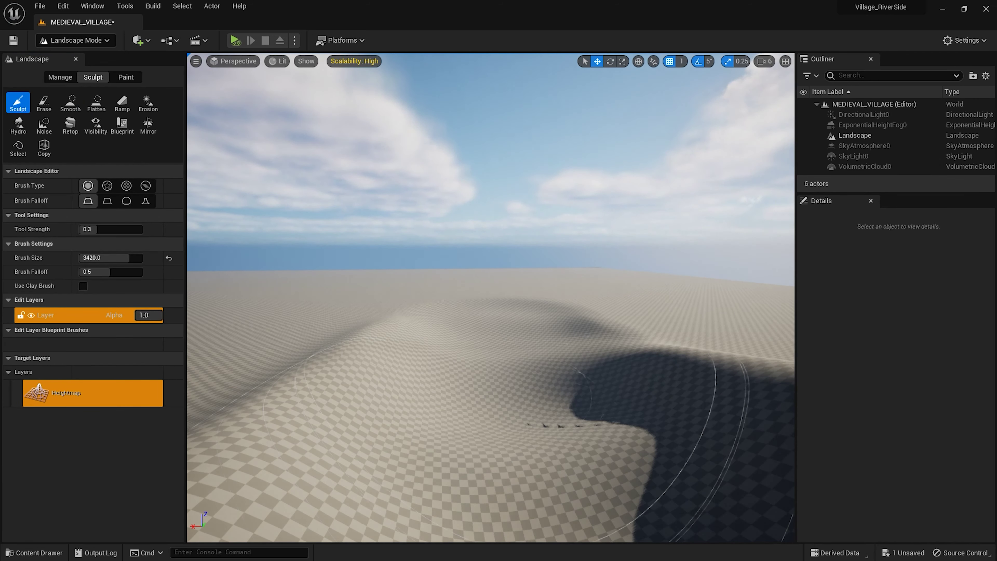
- Smooth the terrain dip and the left and foreground ridges with the Smooth tool
{"action": "left_click", "coordinate": [70, 103]}
{"action": "left_click_drag", "start_coordinate": [530, 451], "coordinate": [521, 374]}
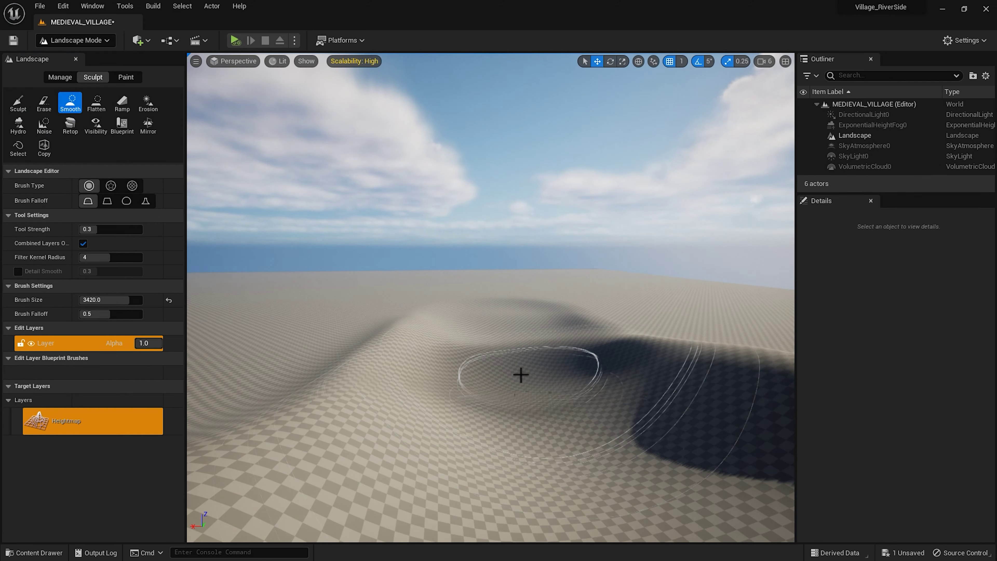
{"action": "left_click_drag", "start_coordinate": [512, 334], "coordinate": [534, 515]}
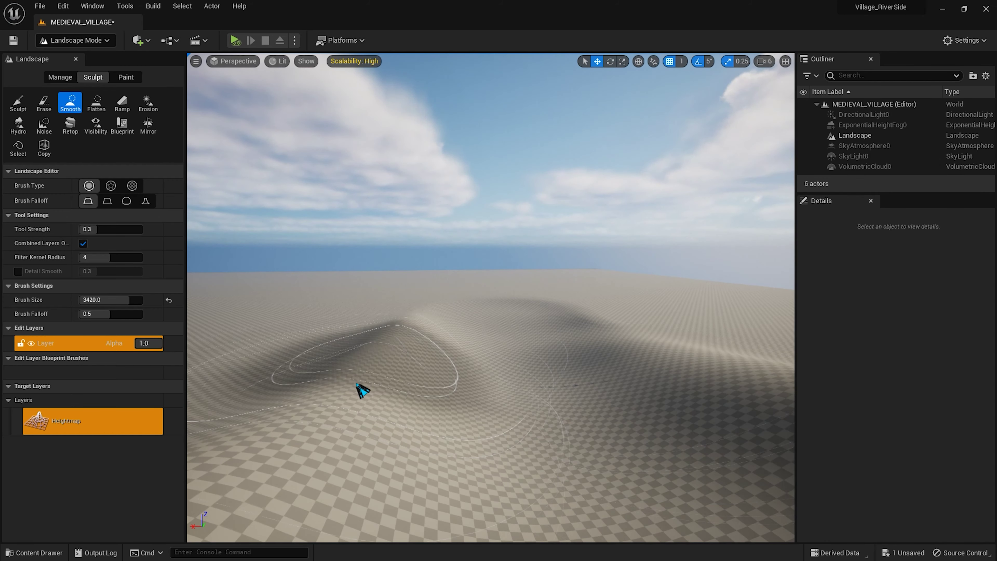
{"action": "left_click_drag", "start_coordinate": [384, 304], "coordinate": [724, 409]}
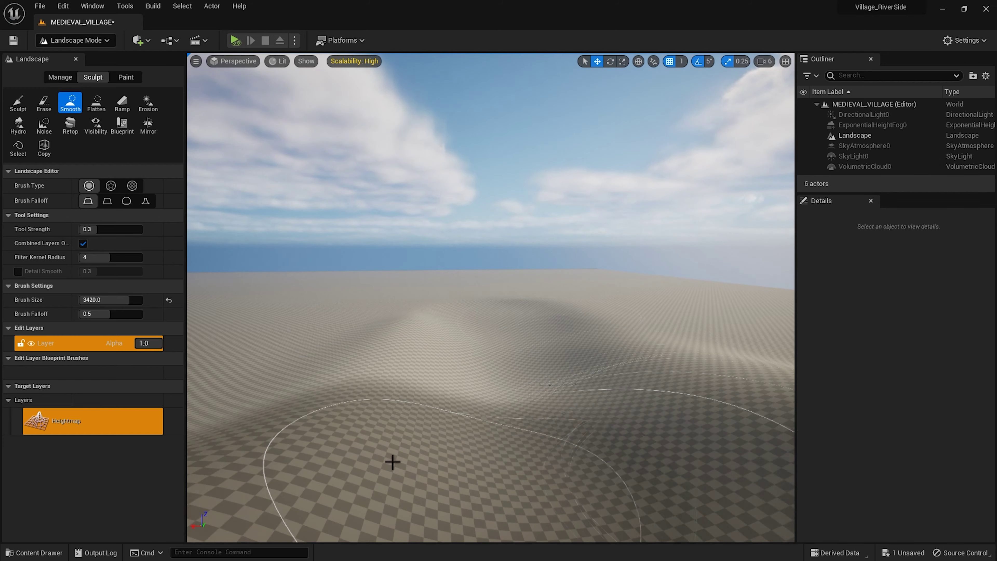
{"action": "left_click_drag", "start_coordinate": [412, 318], "coordinate": [554, 445]}
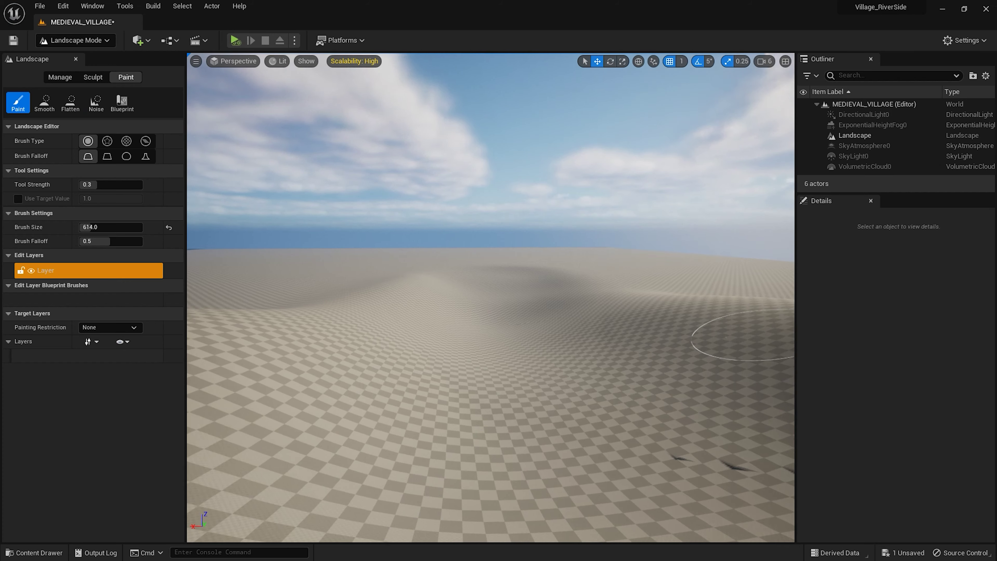
- Create a new Material asset in the LandScape_Material folder from the Content Drawer's right-click menu
{"action": "key", "text": "ctrl+space"}
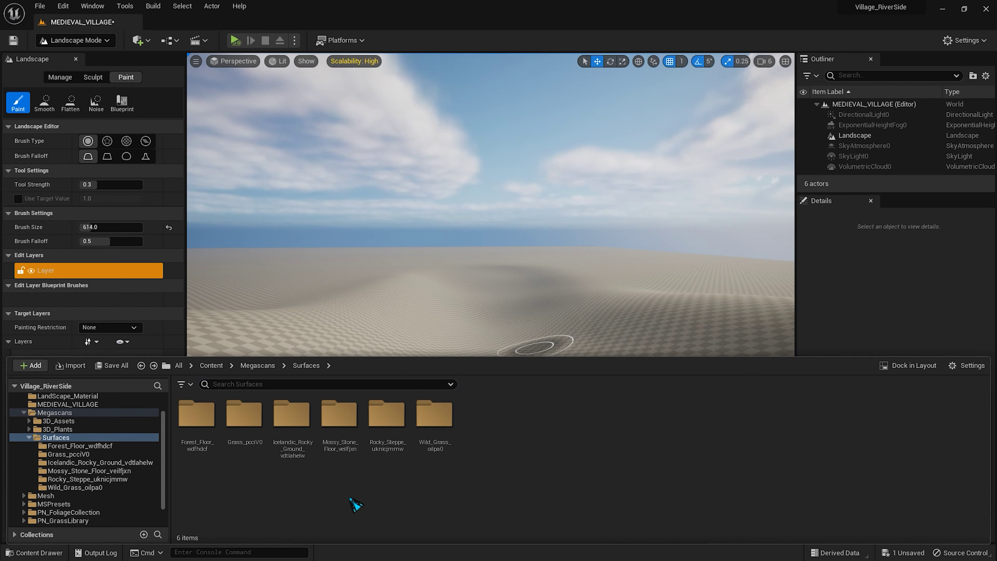
{"action": "left_click", "coordinate": [66, 396]}
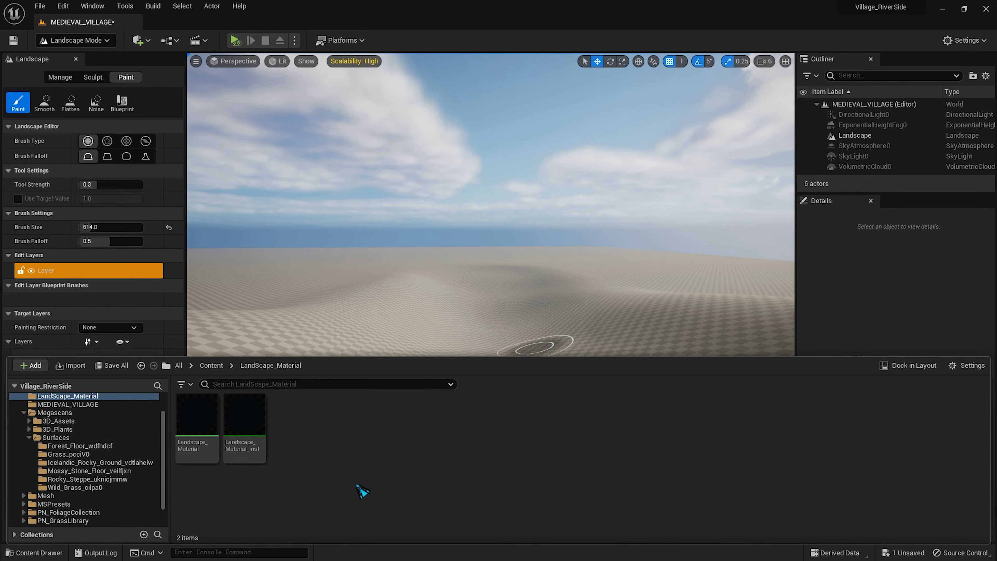
{"action": "right_click", "coordinate": [361, 477]}
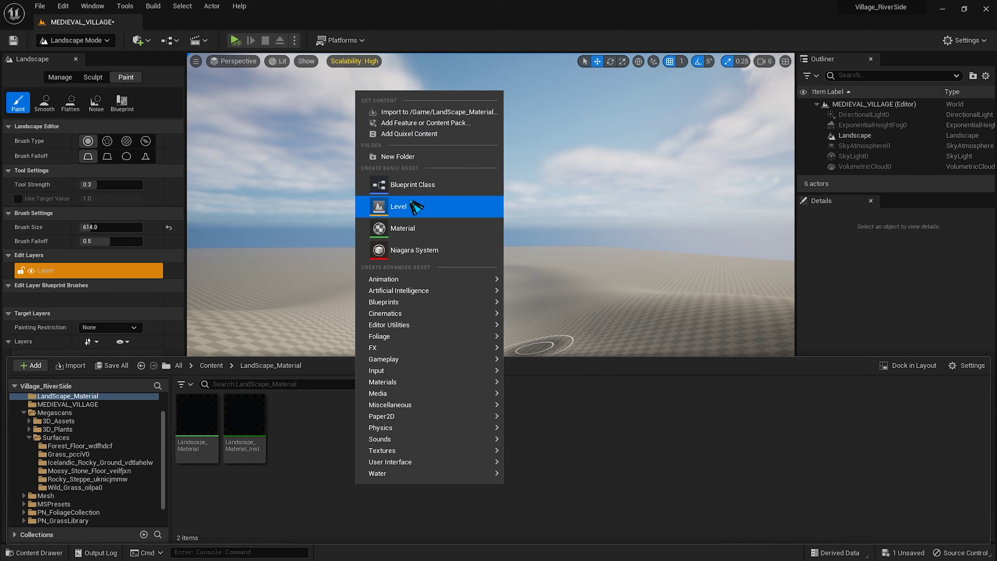
{"action": "left_click", "coordinate": [408, 229]}
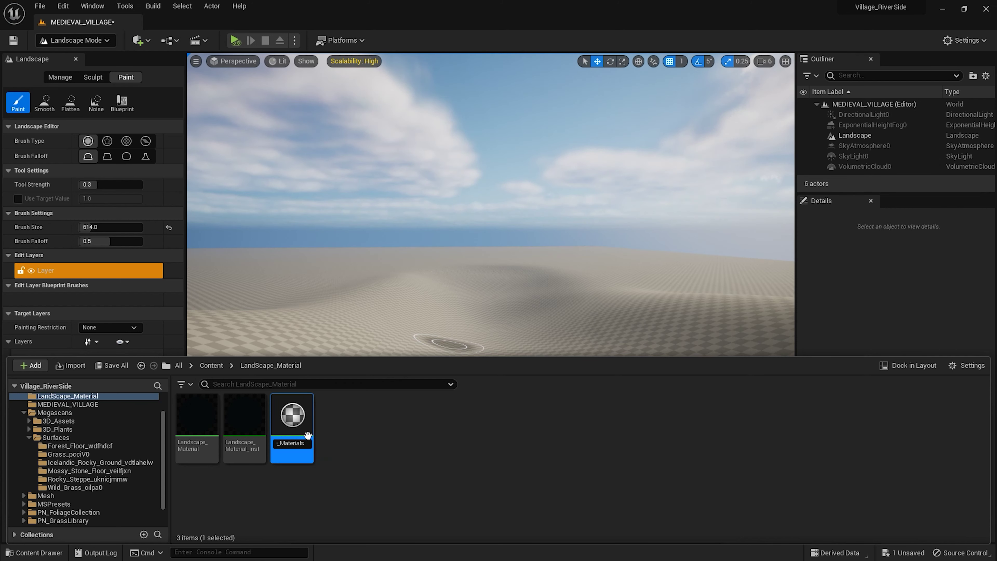
- Open the new material in a maximised material editor
{"action": "double_click", "coordinate": [302, 431]}
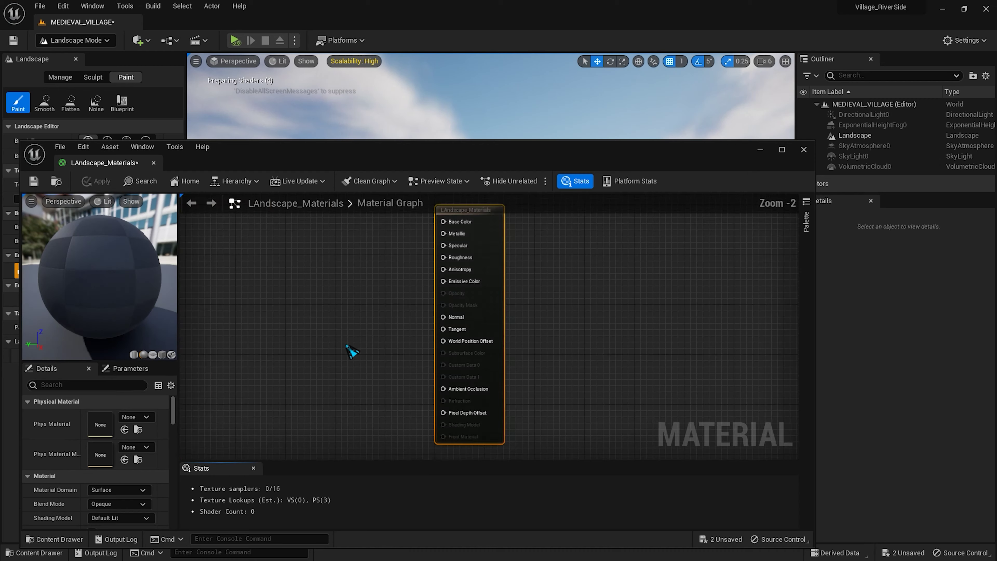
{"action": "left_click", "coordinate": [781, 149]}
{"action": "right_click_drag", "start_coordinate": [420, 236], "coordinate": [448, 338]}
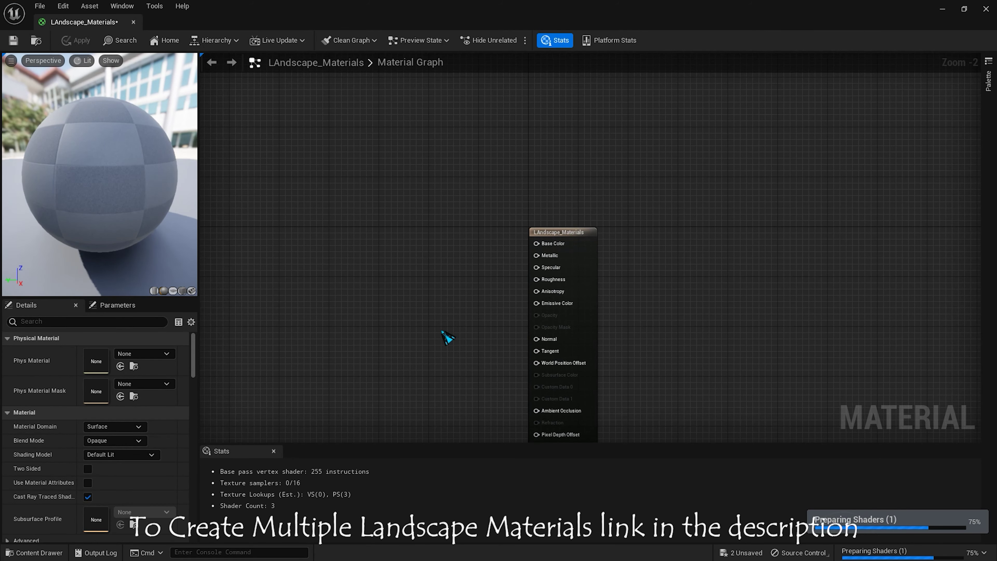
- Add Forest_Floor colour and normal texture nodes and move them to the upper left of the graph
{"action": "key", "text": "ctrl+space"}
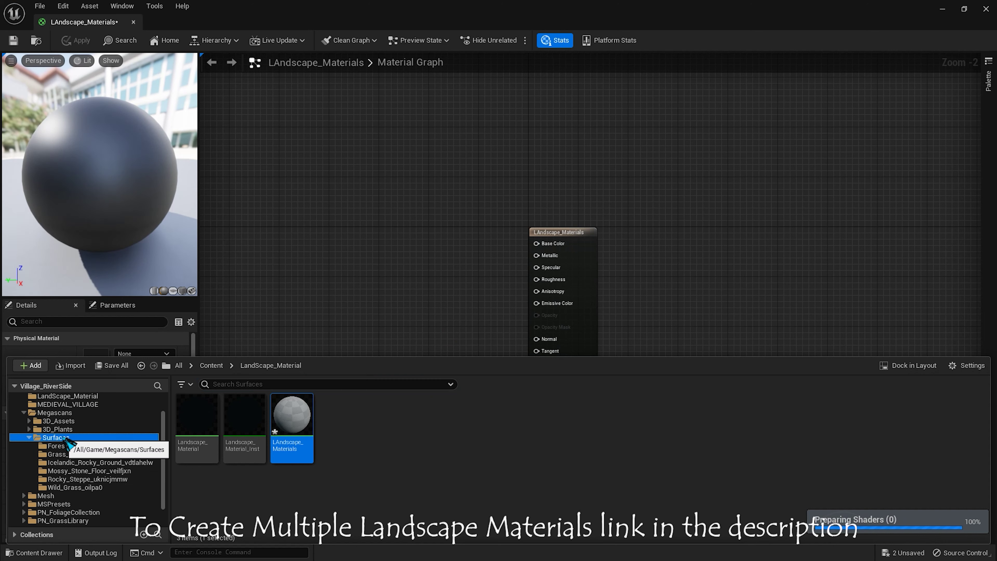
{"action": "left_click", "coordinate": [72, 437]}
{"action": "double_click", "coordinate": [197, 412]}
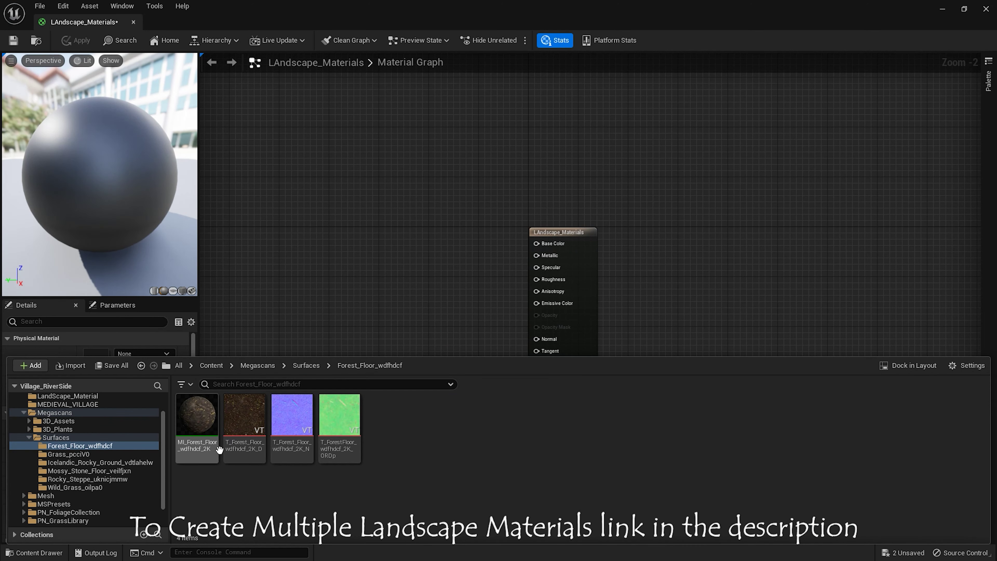
{"action": "left_click", "coordinate": [243, 443]}
{"action": "left_click", "coordinate": [291, 446], "text": "ctrl"}
{"action": "left_click", "coordinate": [331, 445], "text": "ctrl"}
{"action": "left_click", "coordinate": [330, 446], "text": "ctrl"}
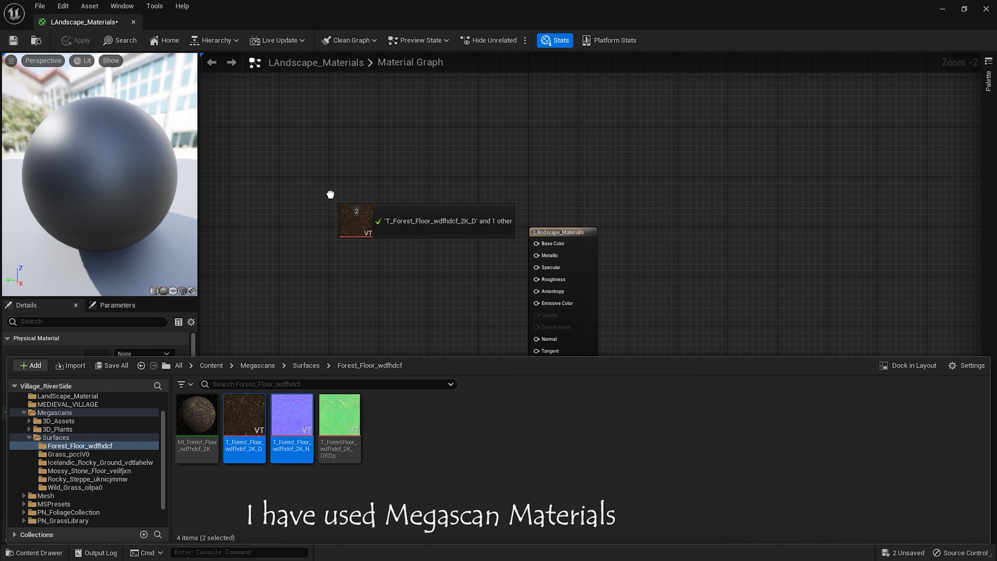
{"action": "left_click_drag", "start_coordinate": [329, 274], "coordinate": [345, 208]}
{"action": "right_click_drag", "start_coordinate": [383, 219], "coordinate": [398, 246]}
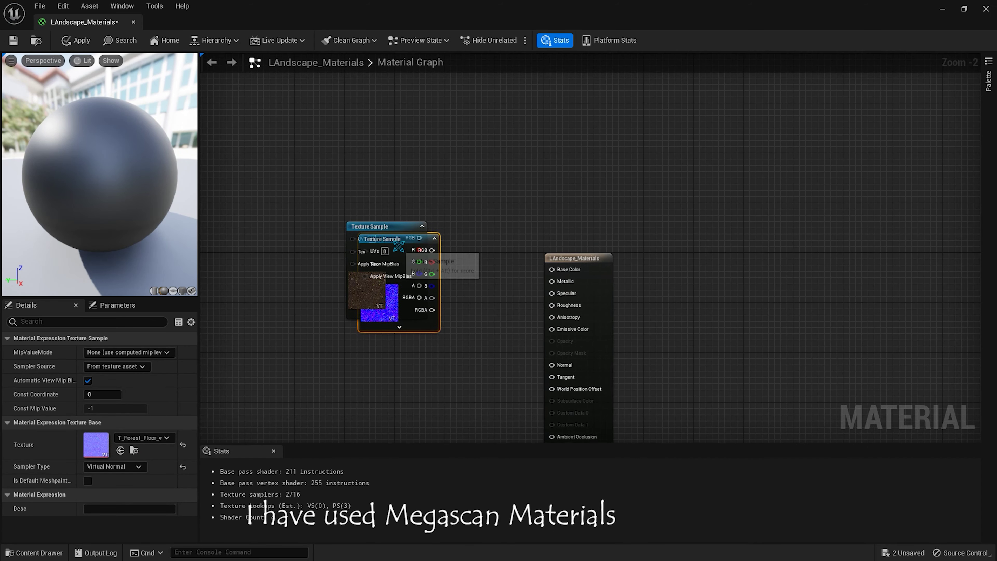
{"action": "left_click_drag", "start_coordinate": [394, 225], "coordinate": [387, 217]}
{"action": "left_click_drag", "start_coordinate": [427, 342], "coordinate": [426, 340]}
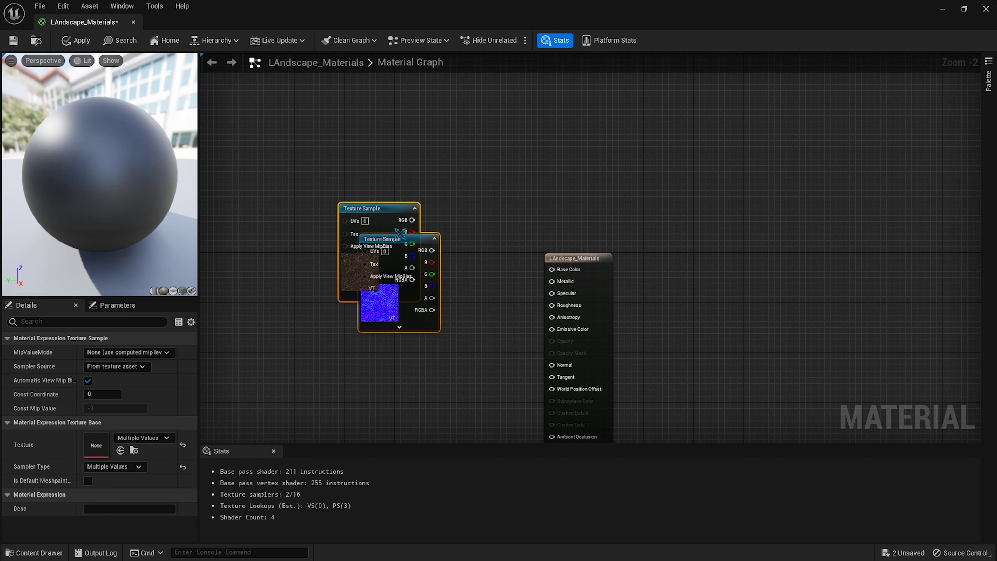
{"action": "left_click_drag", "start_coordinate": [382, 239], "coordinate": [345, 146]}
{"action": "left_click", "coordinate": [422, 345]}
- Add Icelandic_Rocky_Ground colour and normal texture nodes to the graph
{"action": "key", "text": "ctrl+space"}
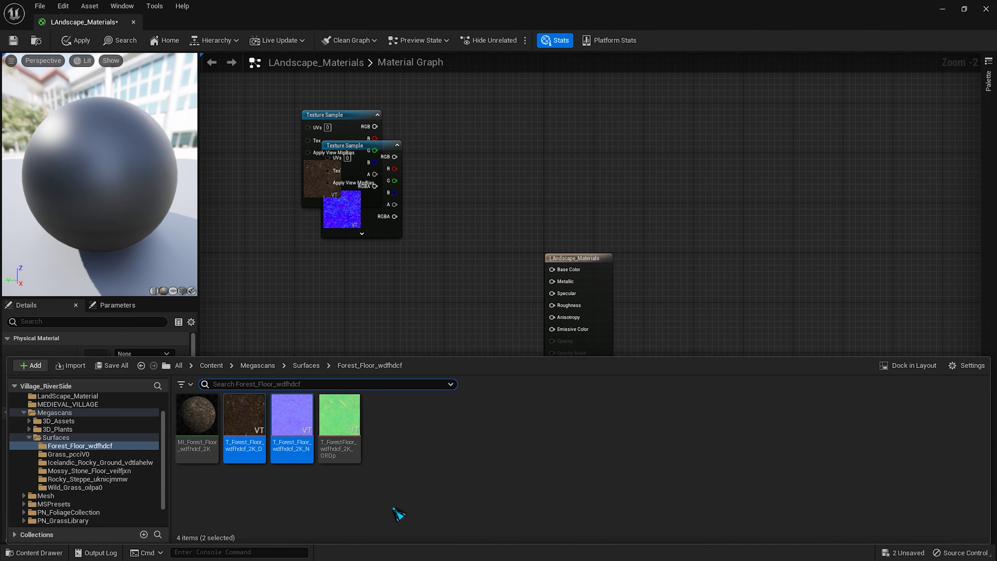
{"action": "double_click", "coordinate": [259, 424]}
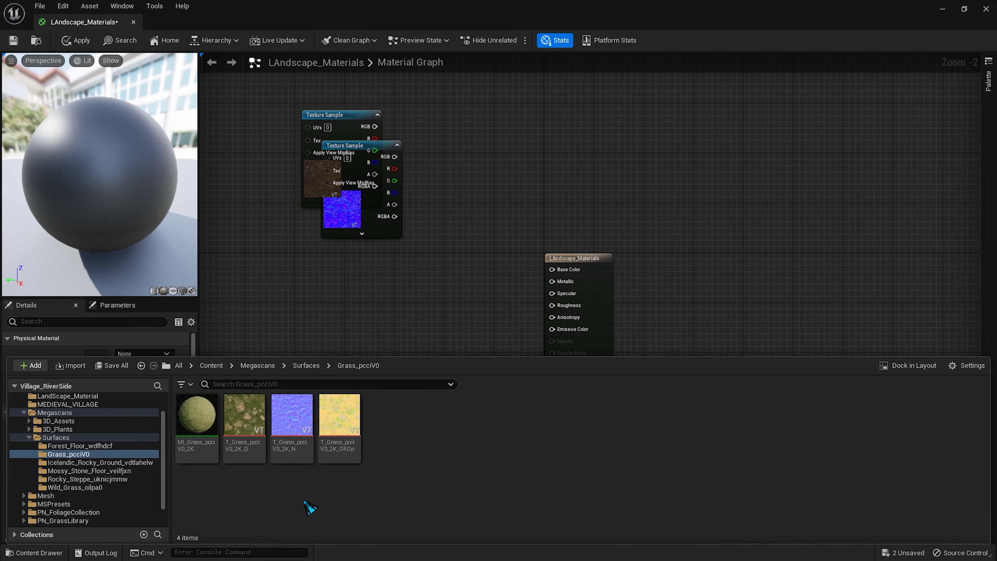
{"action": "key", "text": "alt+Left"}
{"action": "double_click", "coordinate": [286, 431]}
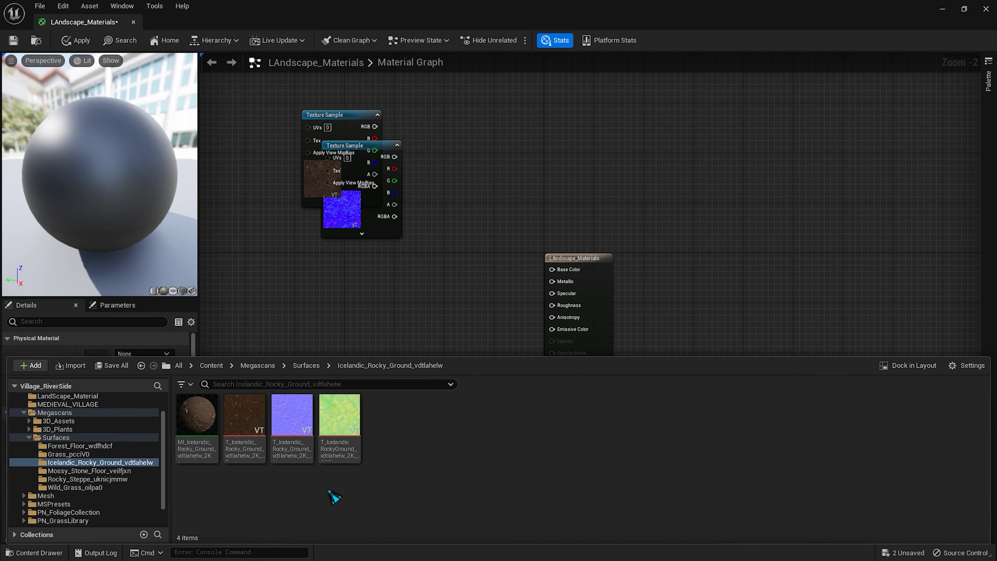
{"action": "left_click", "coordinate": [264, 432]}
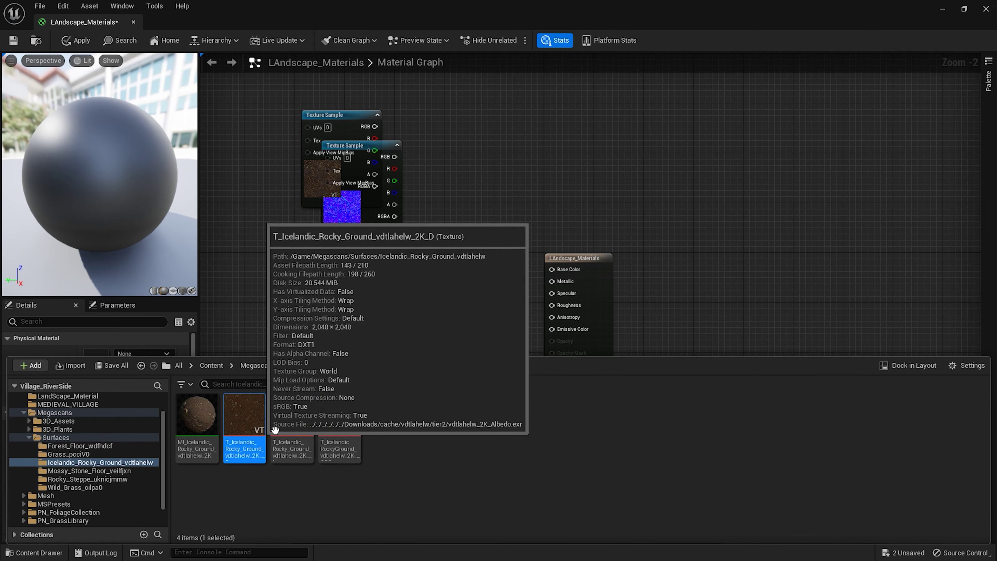
{"action": "left_click", "coordinate": [292, 416], "text": "ctrl"}
{"action": "mouse_move", "coordinate": [292, 416]}
{"action": "left_mouse_down"}
{"action": "mouse_move", "coordinate": [282, 291]}
{"action": "mouse_move", "coordinate": [271, 321]}
{"action": "left_mouse_up"}
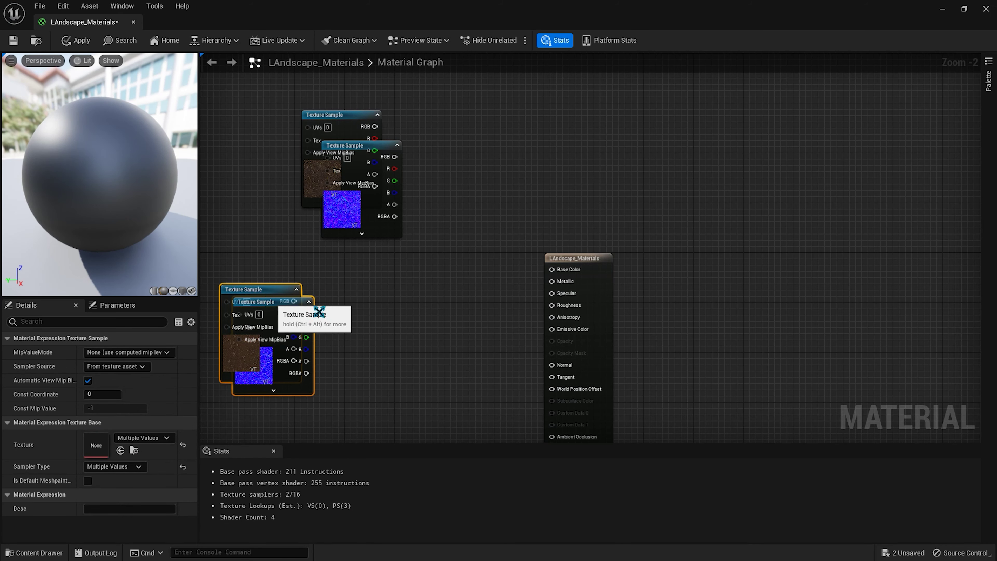
- Add Mossy_Stone_Floor colour and normal texture nodes, placing the normal below the colour node
{"action": "left_click", "coordinate": [416, 320]}
{"action": "key", "text": "ctrl+space"}
{"action": "left_click", "coordinate": [306, 365]}
{"action": "left_click", "coordinate": [341, 416]}
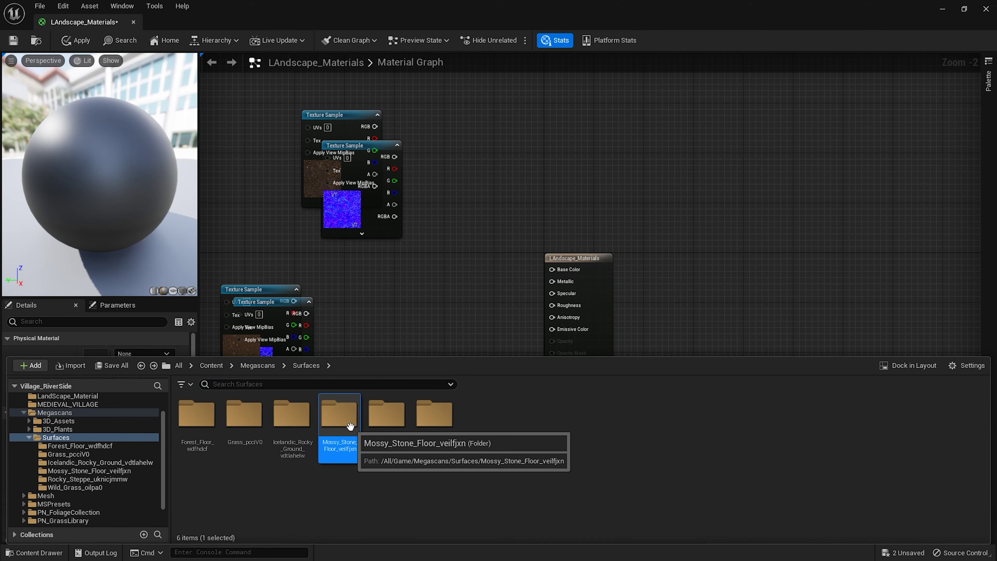
{"action": "double_click", "coordinate": [341, 416]}
{"action": "left_click", "coordinate": [196, 420]}
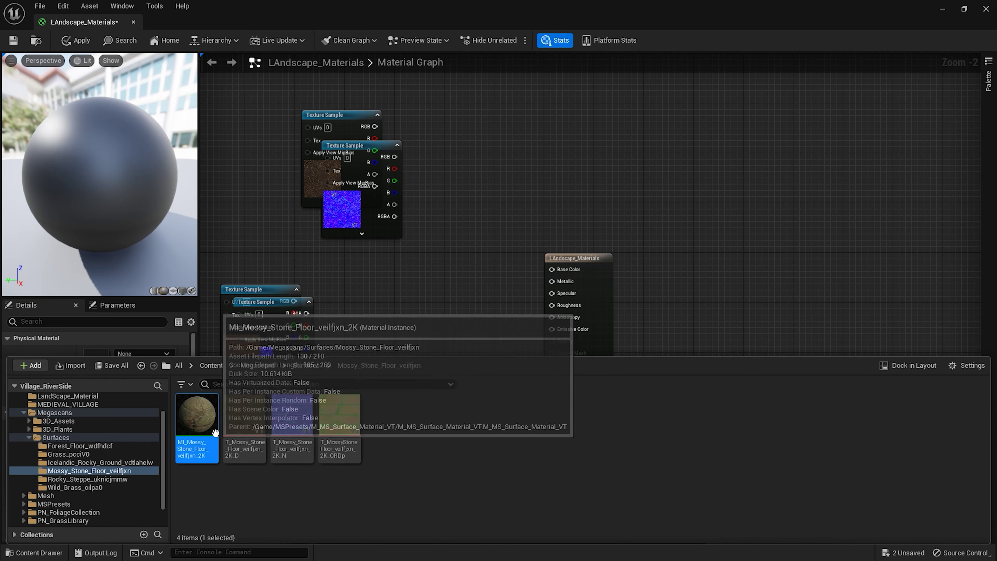
{"action": "left_click", "coordinate": [251, 414], "text": "ctrl"}
{"action": "left_click_drag", "start_coordinate": [253, 412], "coordinate": [392, 289]}
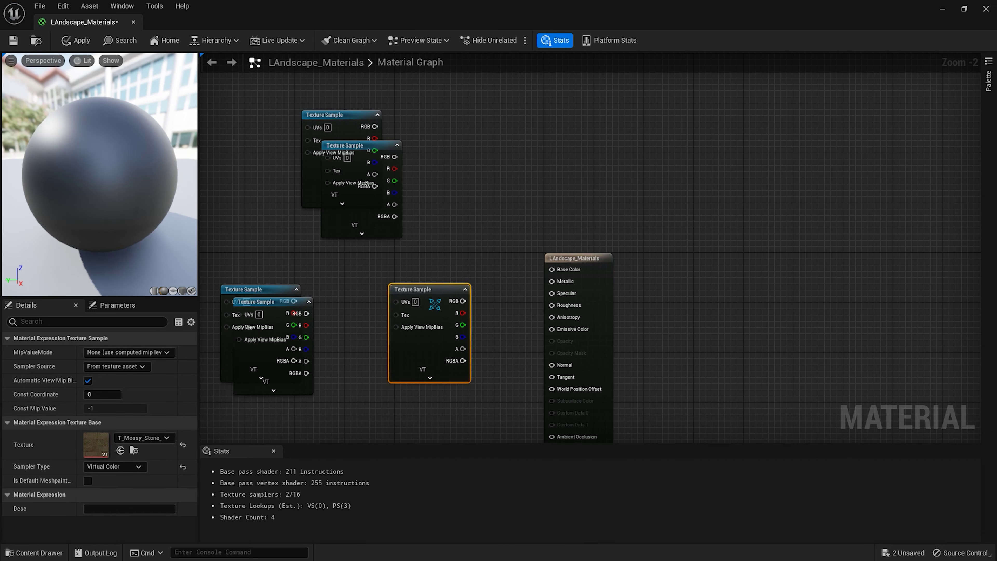
{"action": "key", "text": "ctrl+space"}
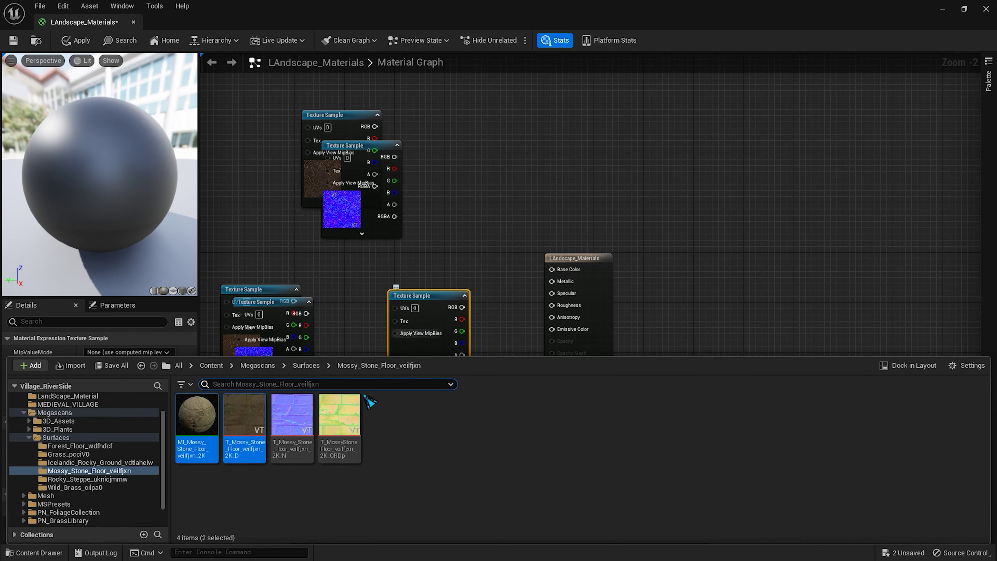
{"action": "mouse_move", "coordinate": [296, 415]}
{"action": "left_mouse_down"}
{"action": "mouse_move", "coordinate": [424, 312]}
{"action": "mouse_move", "coordinate": [383, 374]}
{"action": "left_mouse_up"}
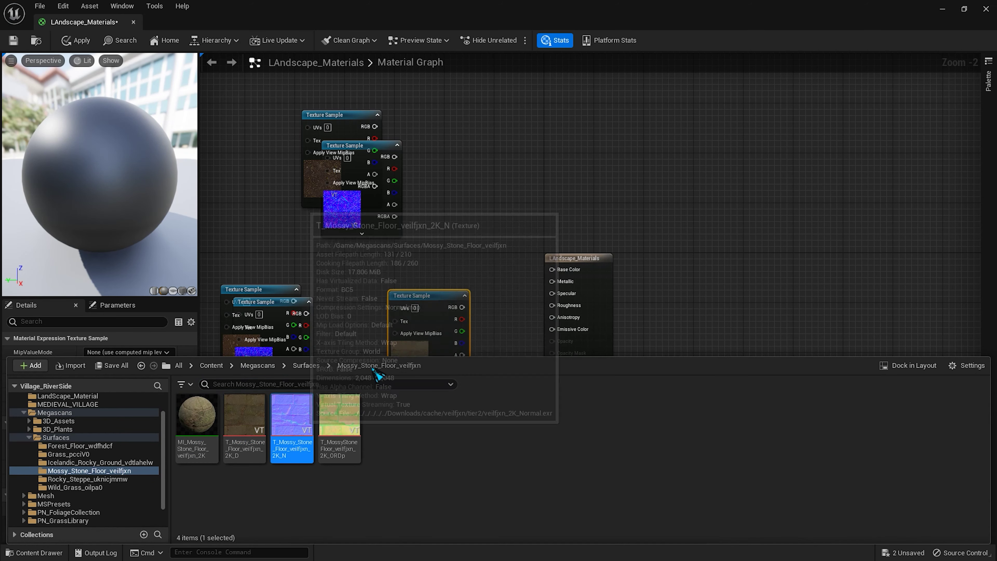
{"action": "key", "text": "ctrl+space"}
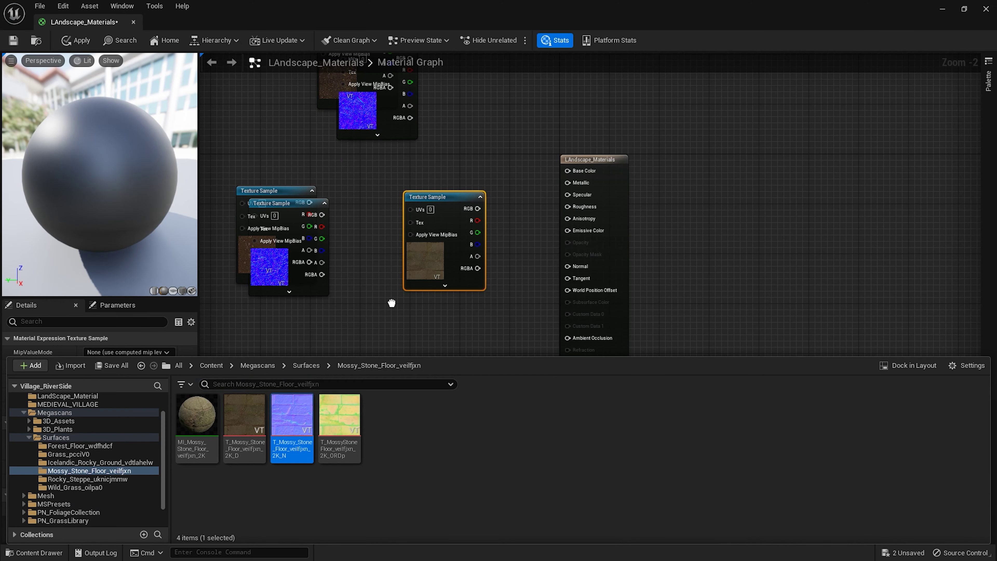
{"action": "mouse_move", "coordinate": [305, 409]}
{"action": "left_mouse_down"}
{"action": "mouse_move", "coordinate": [352, 287]}
{"action": "mouse_move", "coordinate": [427, 291]}
{"action": "left_mouse_up"}
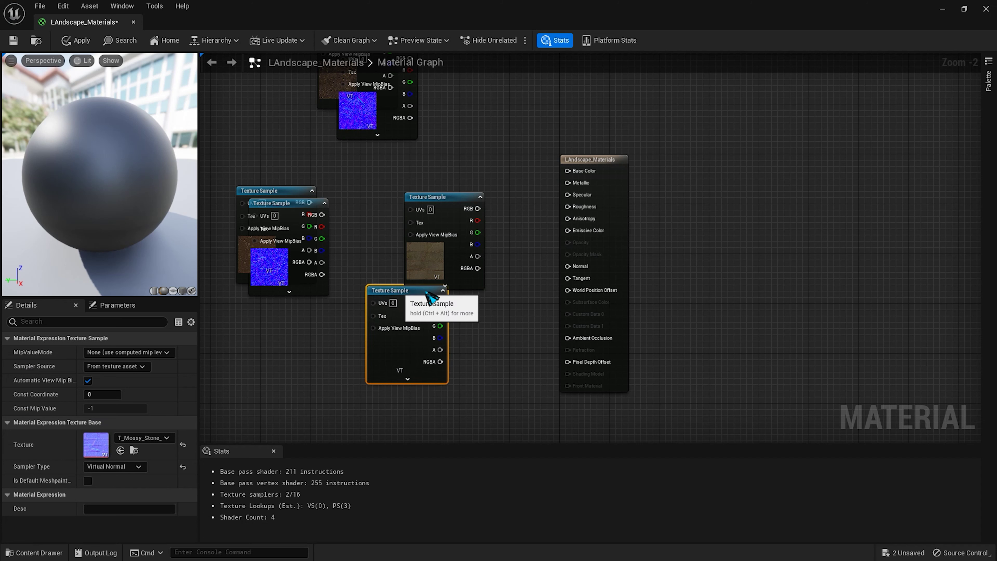
{"action": "left_click", "coordinate": [341, 346]}
- Add Rocky_Steppe colour and normal texture nodes to the right of the output
{"action": "key", "text": "ctrl+space"}
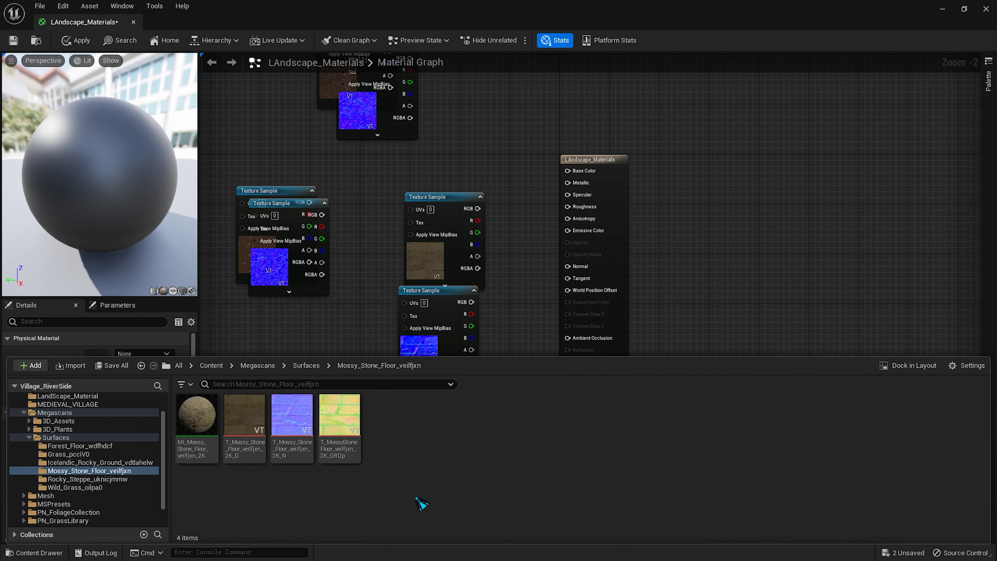
{"action": "key", "text": "alt+Left"}
{"action": "double_click", "coordinate": [384, 416]}
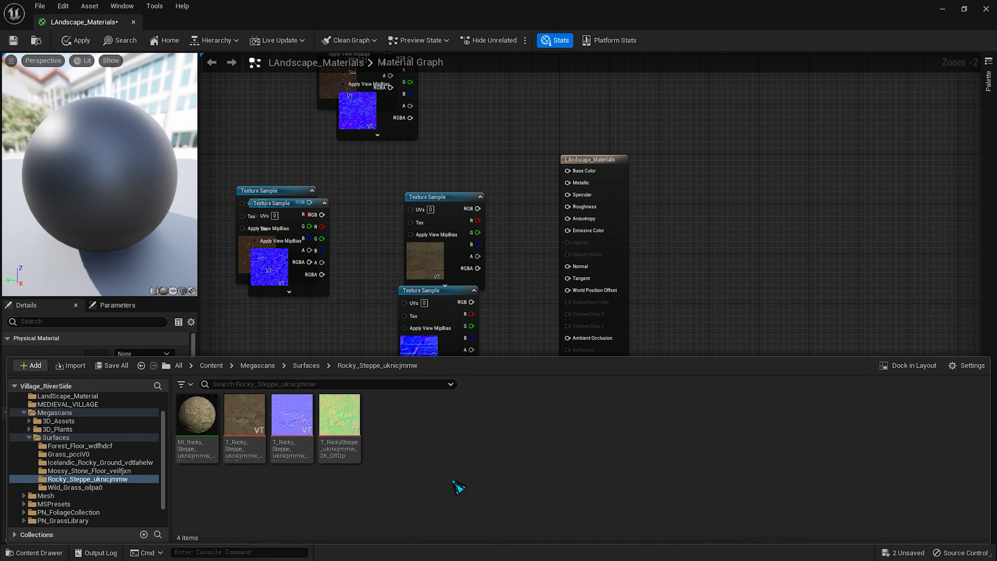
{"action": "left_click", "coordinate": [238, 426]}
{"action": "left_click", "coordinate": [292, 414], "text": "ctrl"}
{"action": "left_click_drag", "start_coordinate": [291, 414], "coordinate": [677, 267]}
- Review the Layer Blend network feeding all four layers into Base Color and Normal
{"action": "key", "text": "ctrl+space"}
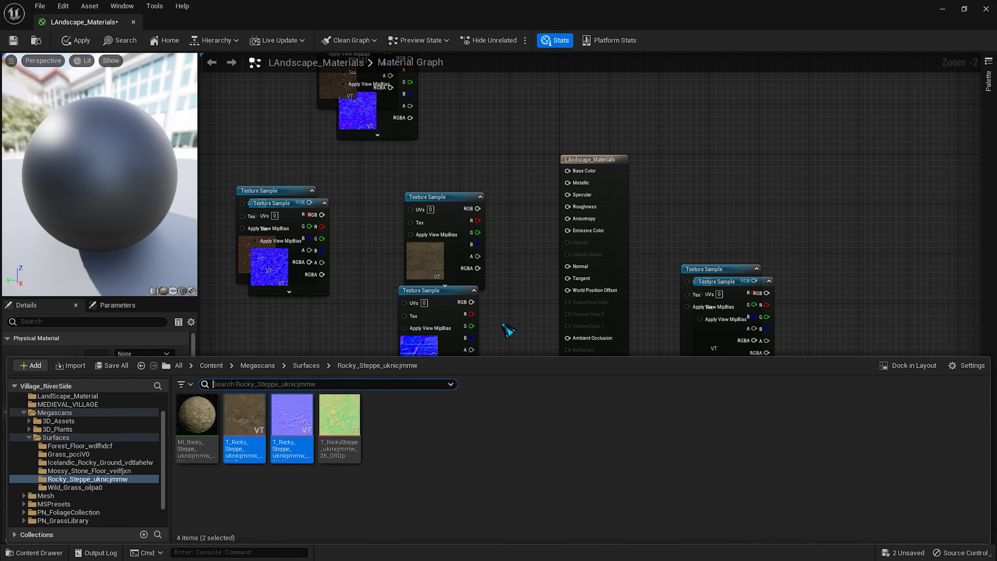
{"action": "left_click", "coordinate": [507, 330]}
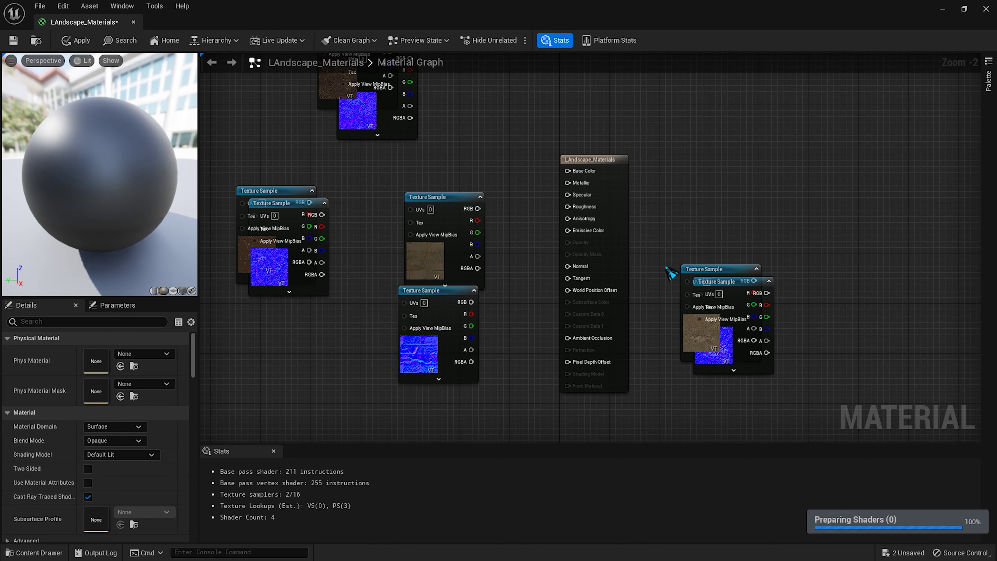
{"action": "right_click_drag", "start_coordinate": [510, 236], "coordinate": [604, 269]}
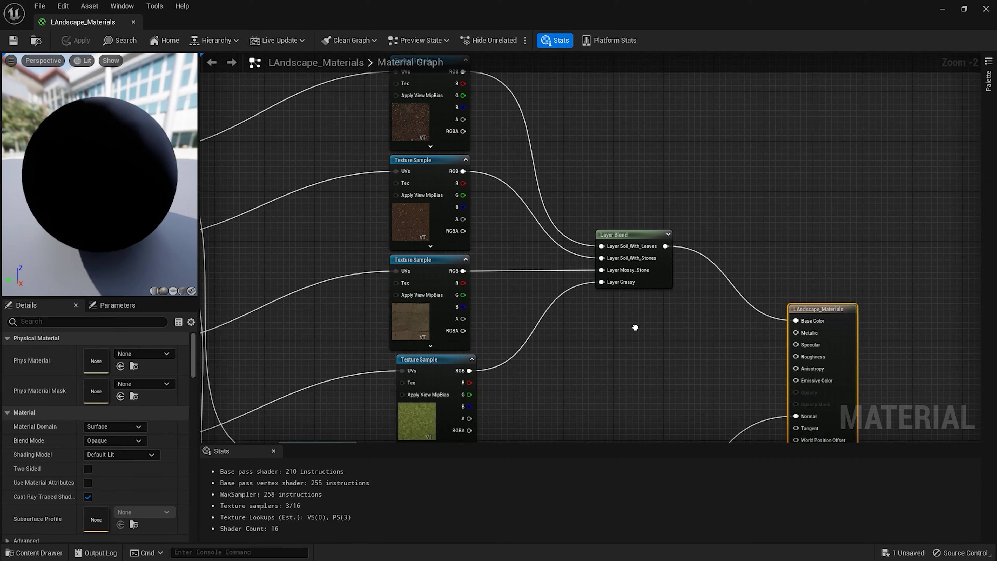
{"action": "right_click_drag", "start_coordinate": [634, 327], "coordinate": [667, 238]}
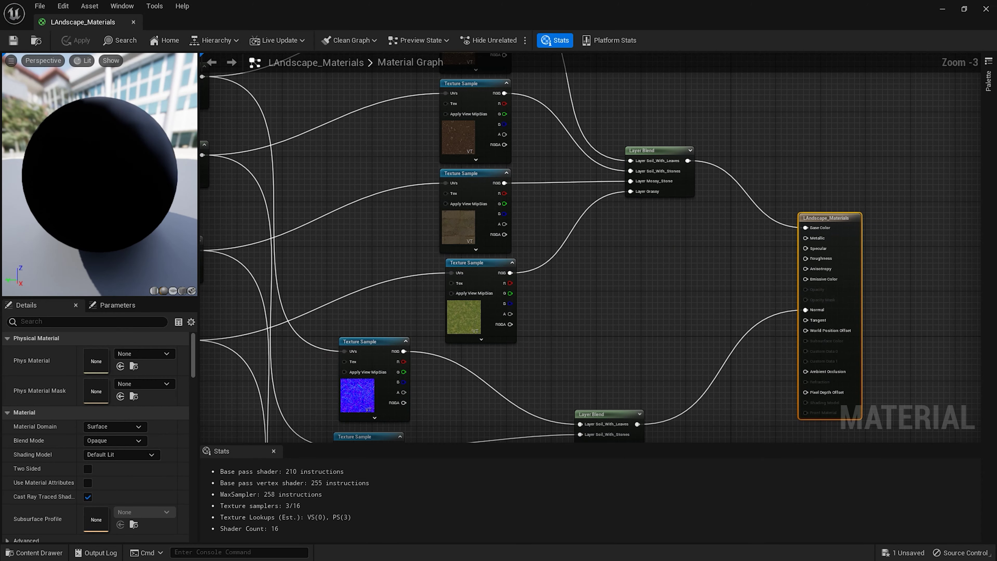
- Frame the landscape material's whole node network around the Roughness input
{"action": "right_click_drag", "start_coordinate": [638, 330], "coordinate": [613, 372]}
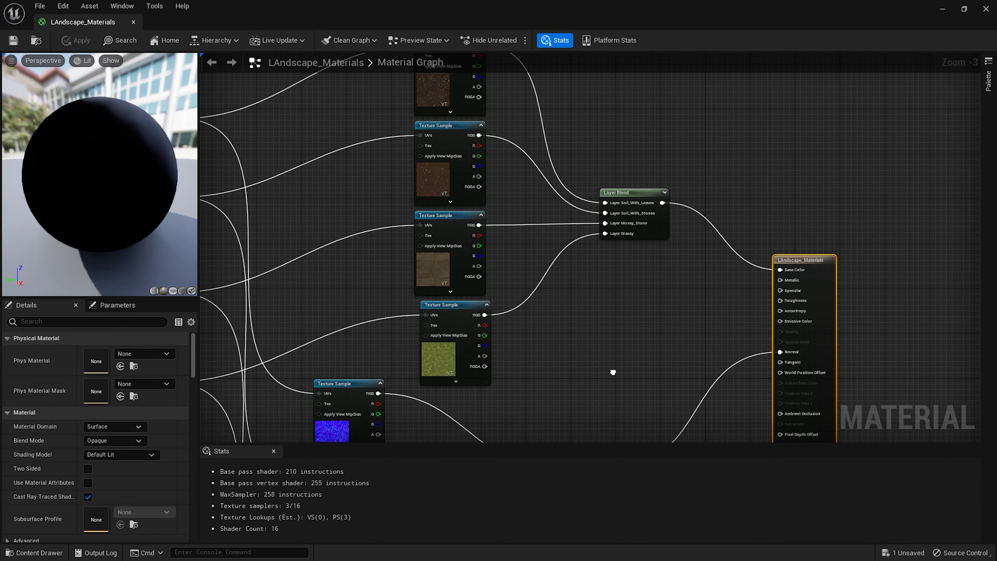
{"action": "right_click_drag", "start_coordinate": [530, 289], "coordinate": [718, 357]}
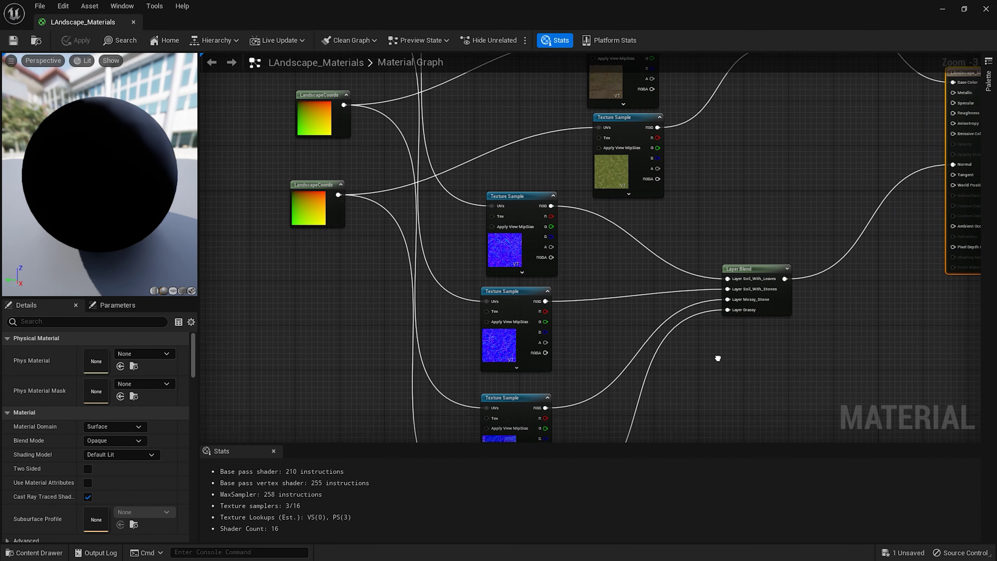
{"action": "scroll", "coordinate": [735, 279], "scroll_direction": "down", "scroll_amount": 2}
{"action": "right_click_drag", "start_coordinate": [734, 278], "coordinate": [665, 366]}
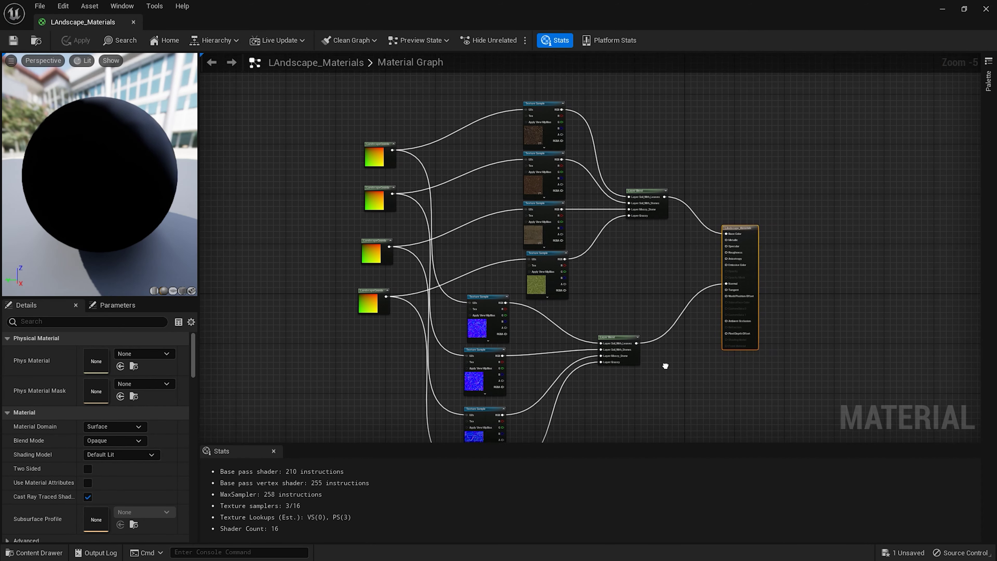
{"action": "scroll", "coordinate": [663, 366], "scroll_direction": "down", "scroll_amount": 2}
{"action": "scroll", "coordinate": [652, 353], "scroll_direction": "down", "scroll_amount": 1}
{"action": "scroll", "coordinate": [645, 314], "scroll_direction": "up", "scroll_amount": 3}
{"action": "scroll", "coordinate": [702, 303], "scroll_direction": "up", "scroll_amount": 4}
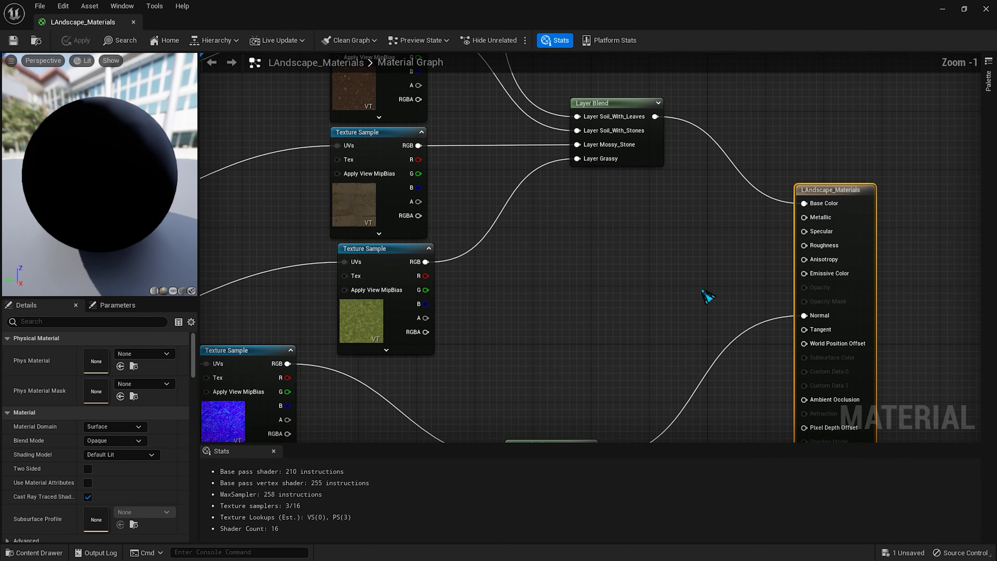
- Wire a new Constant node with value 1.0 into Roughness and select it
{"action": "left_click_drag", "start_coordinate": [836, 259], "coordinate": [638, 281]}
{"action": "type", "text": "c"}
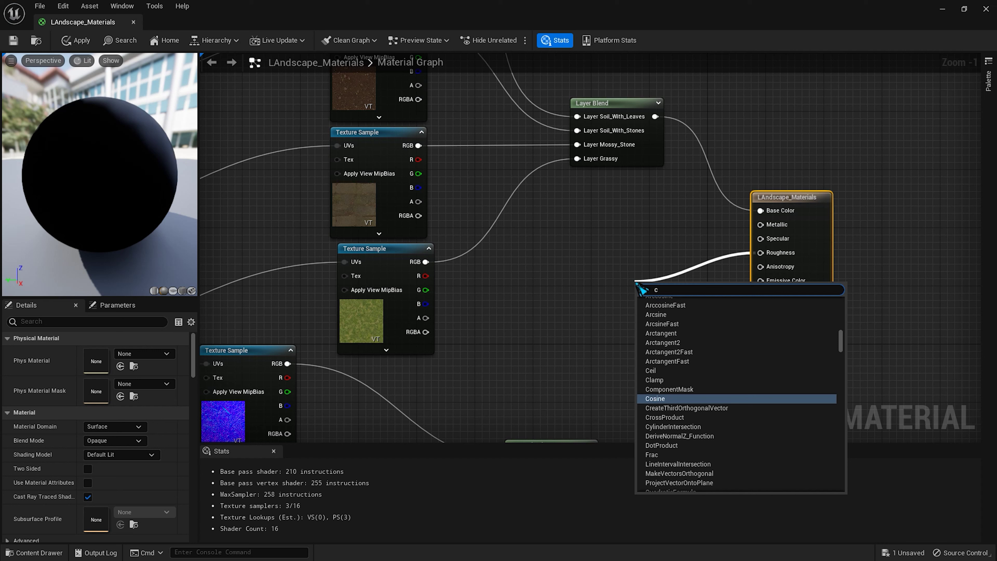
{"action": "type", "text": "onst"}
{"action": "key", "text": "Return"}
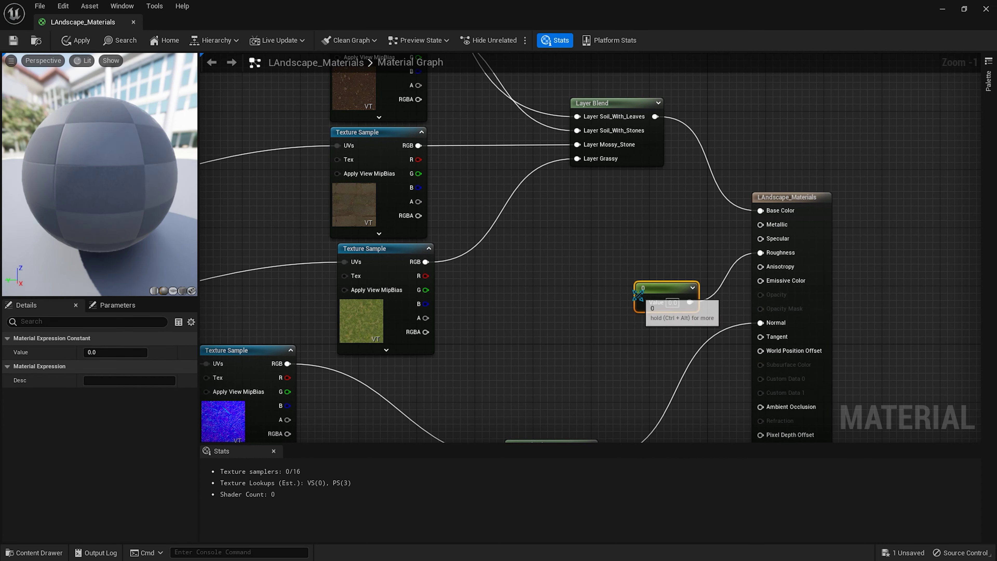
{"action": "left_click", "coordinate": [670, 302]}
{"action": "type", "text": "1"}
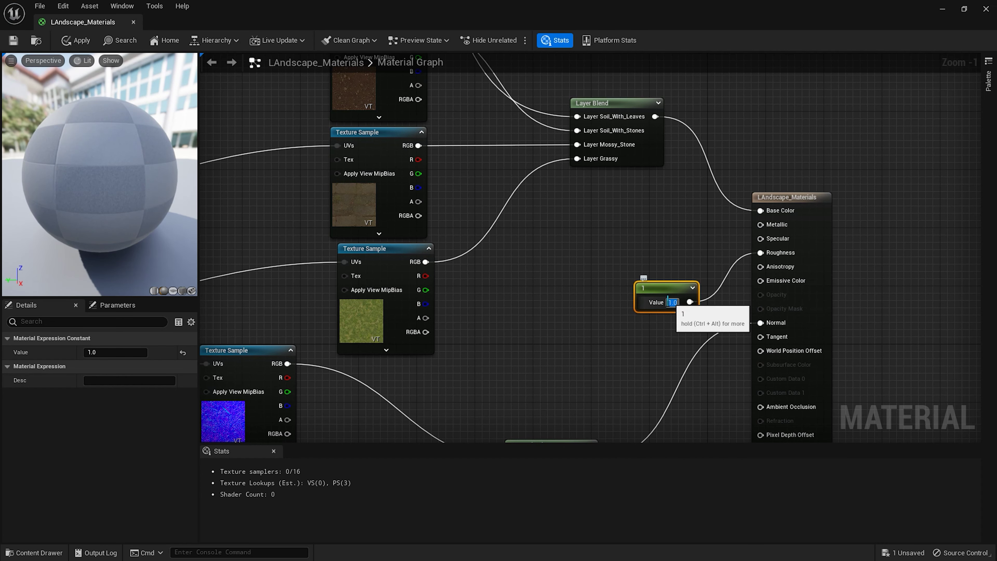
{"action": "key", "text": "Return"}
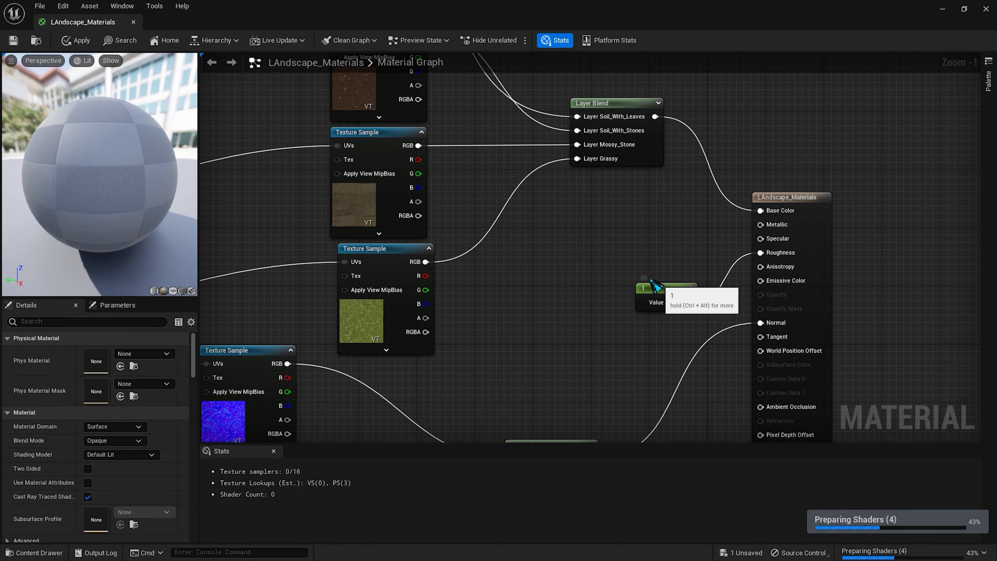
{"action": "left_click", "coordinate": [655, 286]}
{"action": "right_click_drag", "start_coordinate": [692, 318], "coordinate": [759, 338]}
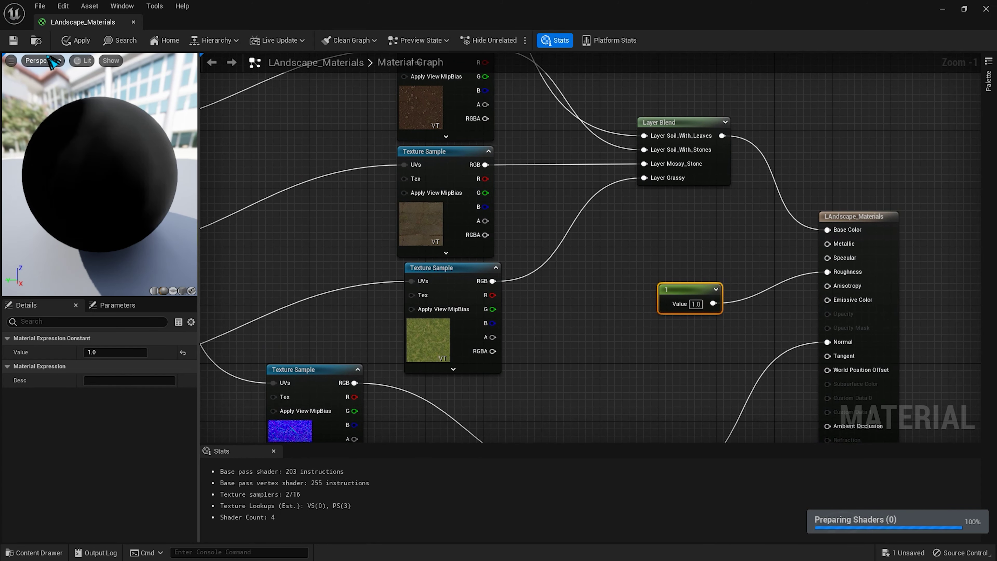
- Apply the material changes, pick LAndscape_Materials in the LandScape_Material folder, and enter Selection Mode
{"action": "left_click", "coordinate": [75, 43]}
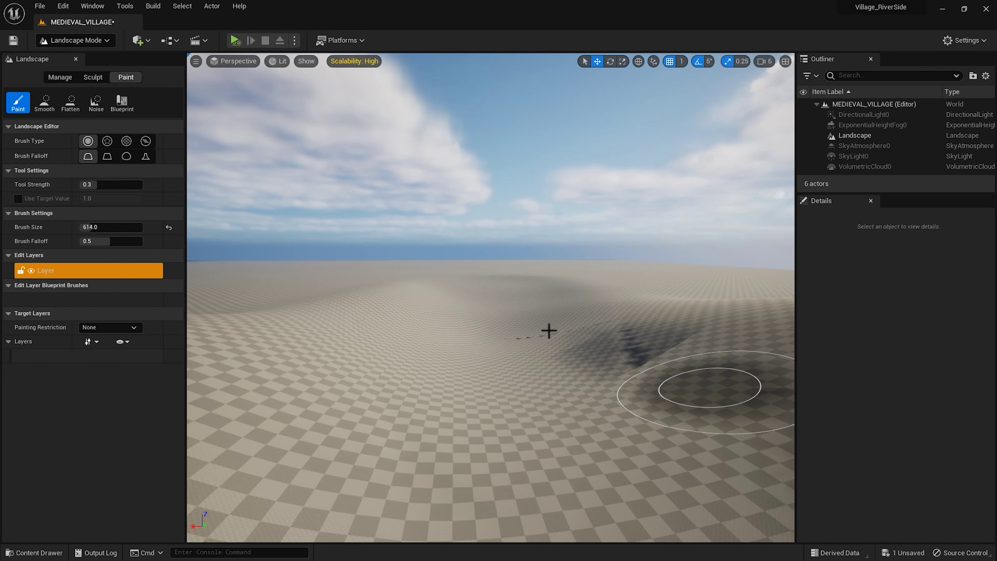
{"action": "right_click_drag", "start_coordinate": [548, 331], "coordinate": [561, 323]}
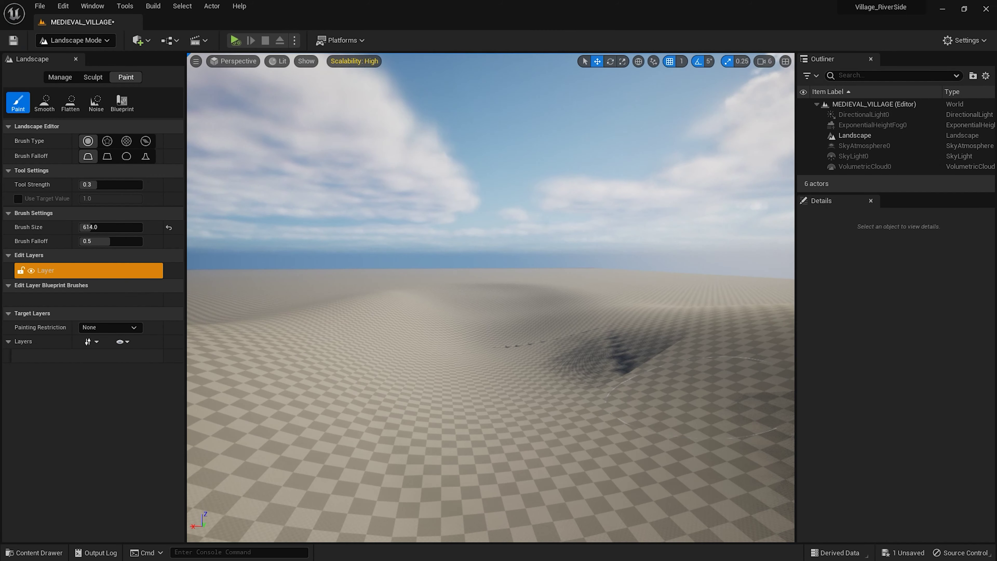
{"action": "key", "text": "ctrl+space"}
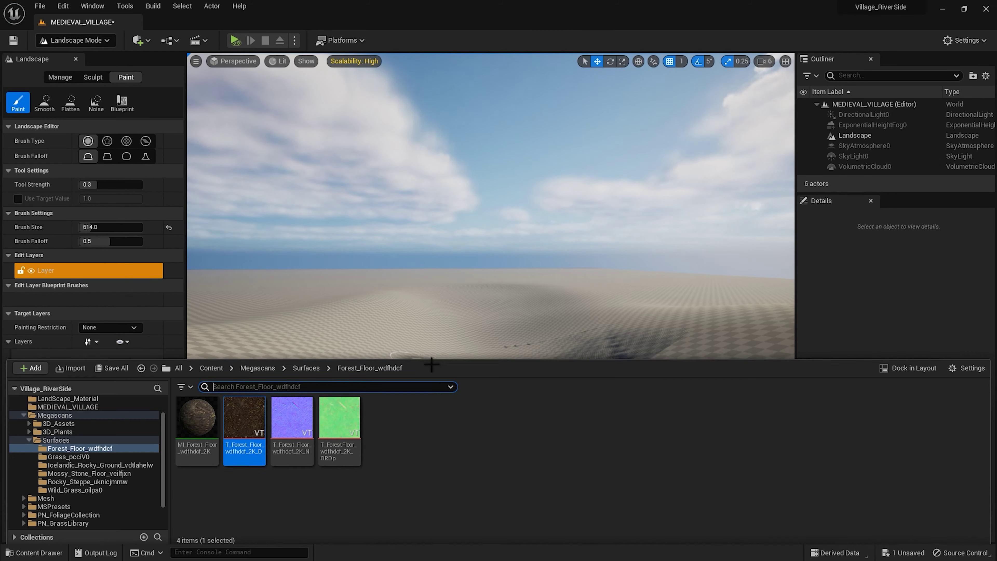
{"action": "left_click", "coordinate": [67, 396]}
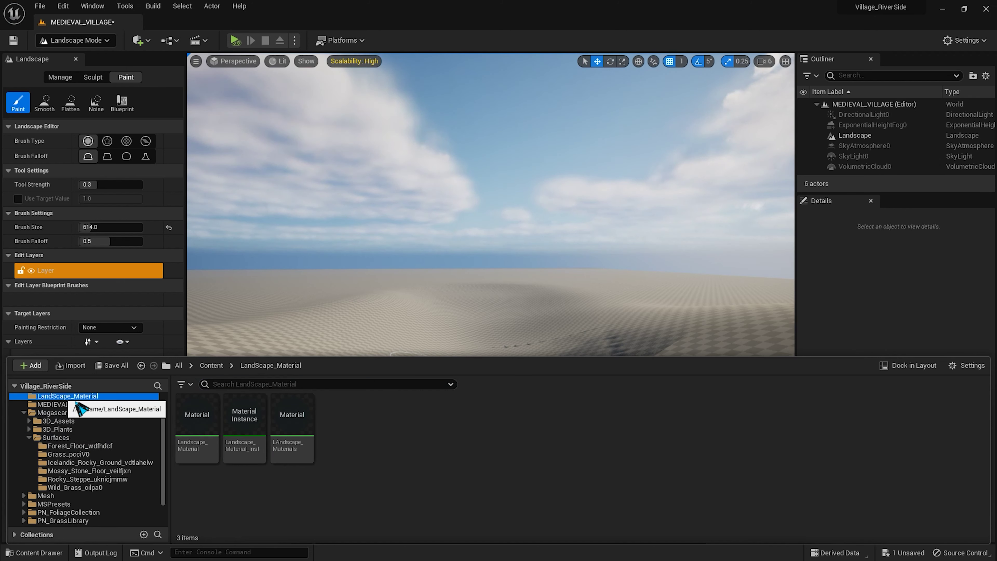
{"action": "left_click", "coordinate": [292, 428]}
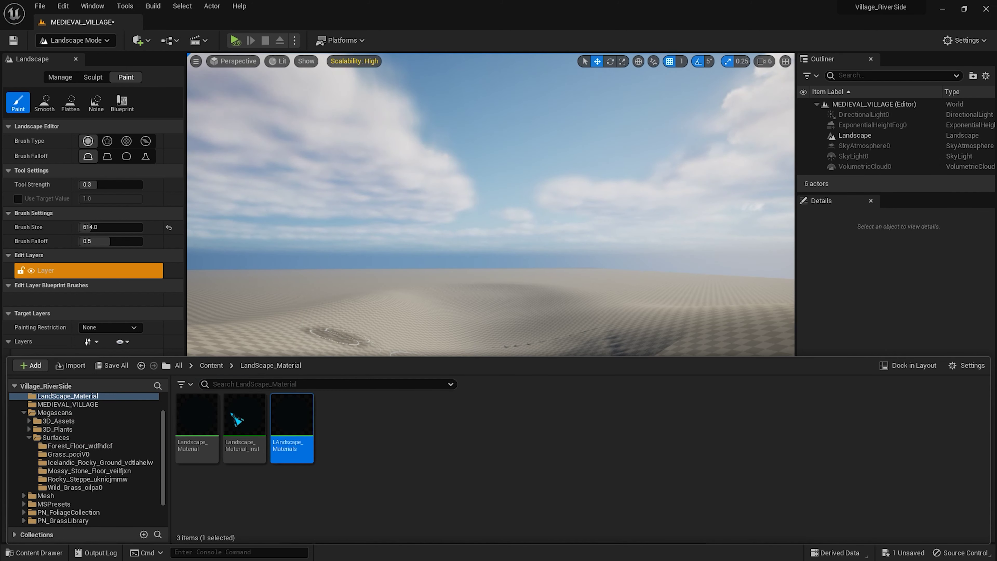
{"action": "key", "text": "ctrl+space"}
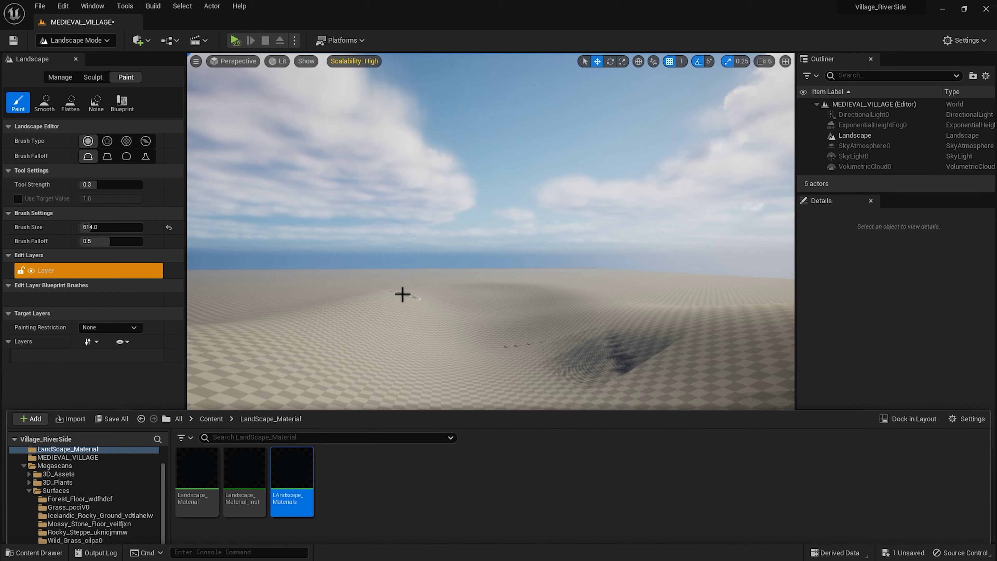
{"action": "key", "text": "shift+1"}
- Select the landscape and scroll its Details down to the Landscape Material property
{"action": "left_click", "coordinate": [496, 444]}
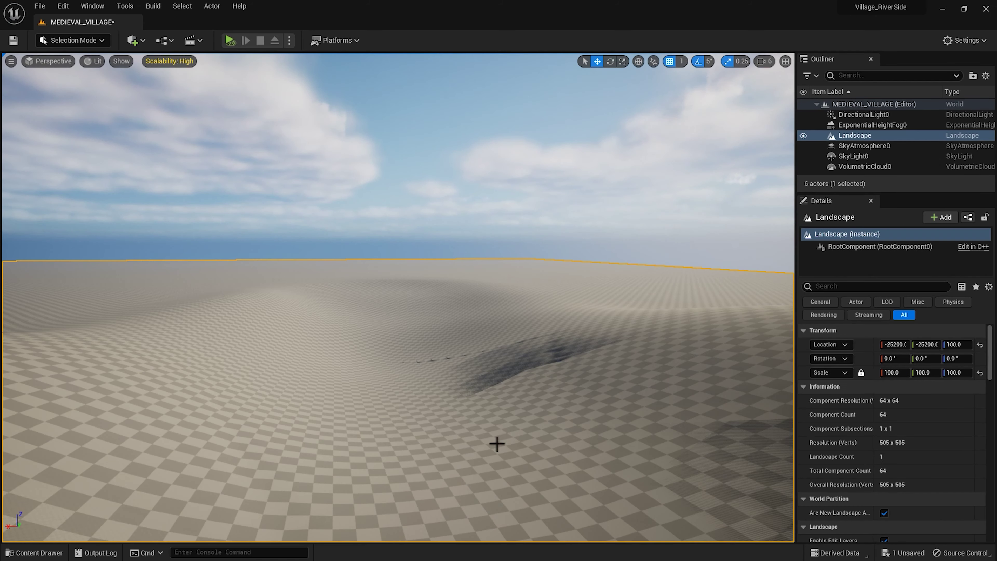
{"action": "scroll", "coordinate": [894, 490], "scroll_direction": "down", "scroll_amount": 3}
{"action": "scroll", "coordinate": [887, 473], "scroll_direction": "down", "scroll_amount": 2}
{"action": "scroll", "coordinate": [891, 469], "scroll_direction": "down", "scroll_amount": 3}
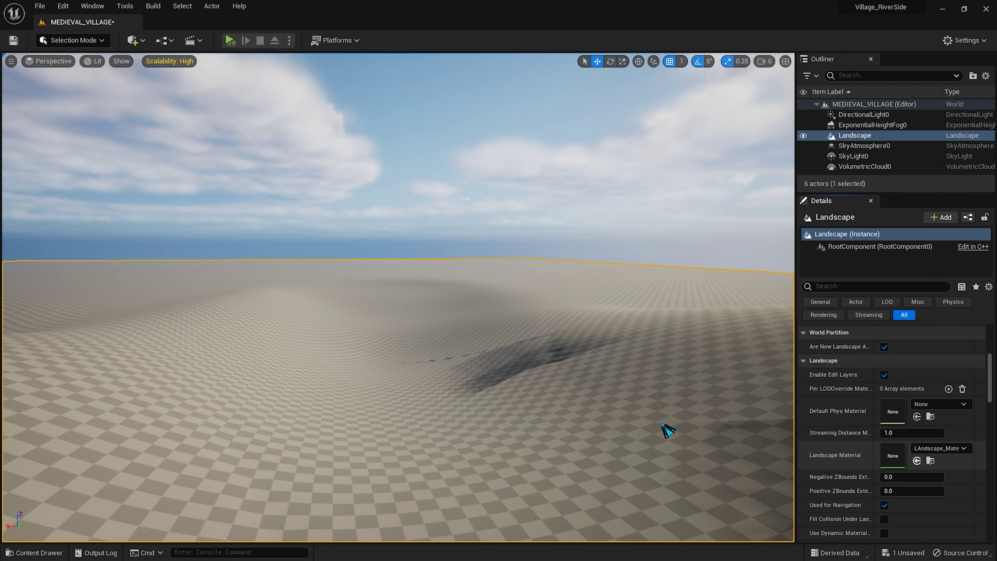
{"action": "right_click_drag", "start_coordinate": [599, 401], "coordinate": [565, 401]}
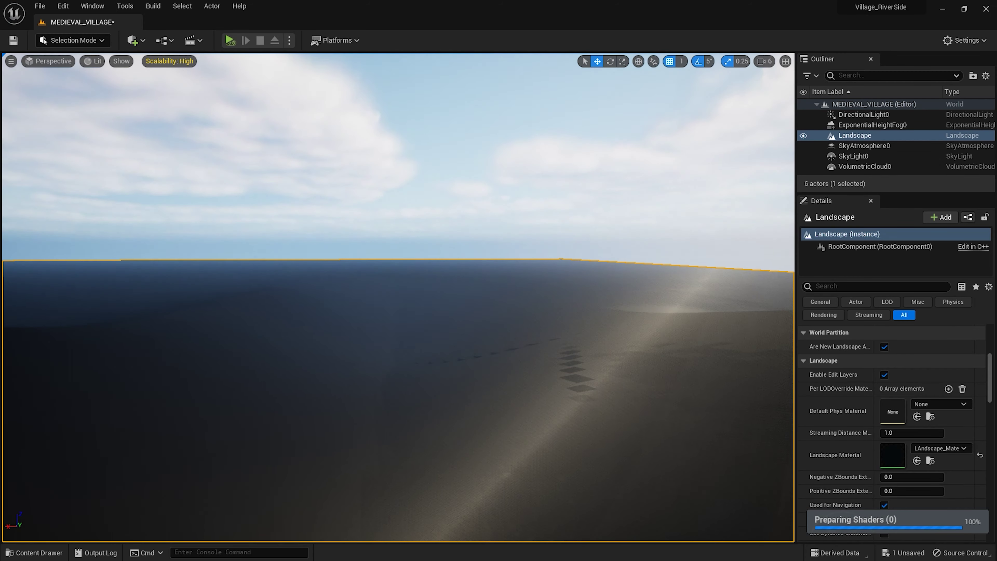
{"action": "right_click_drag", "start_coordinate": [598, 400], "coordinate": [598, 393]}
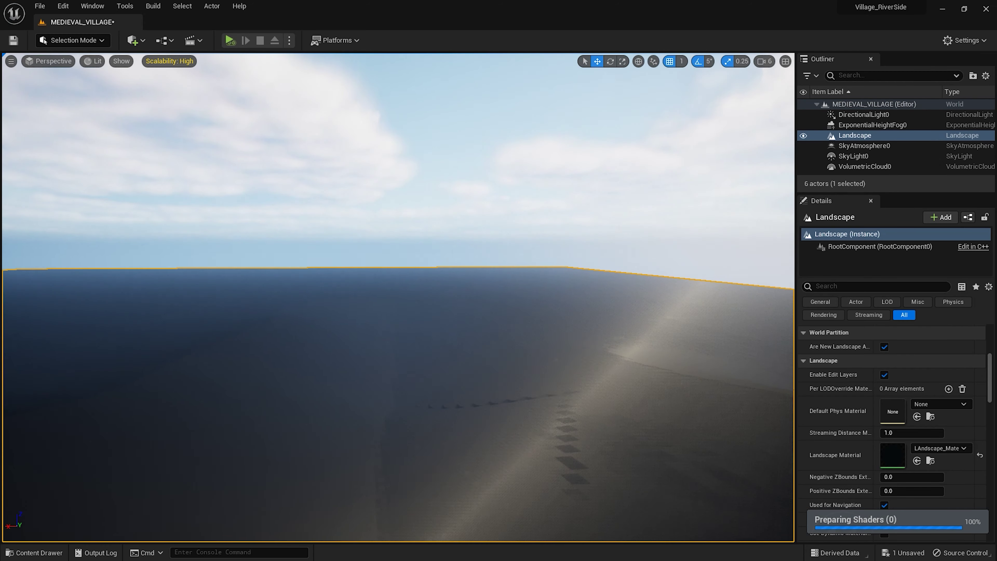
- Assign LAndscape_Materials to the landscape and switch back to Landscape Mode
{"action": "key", "text": "ctrl+space"}
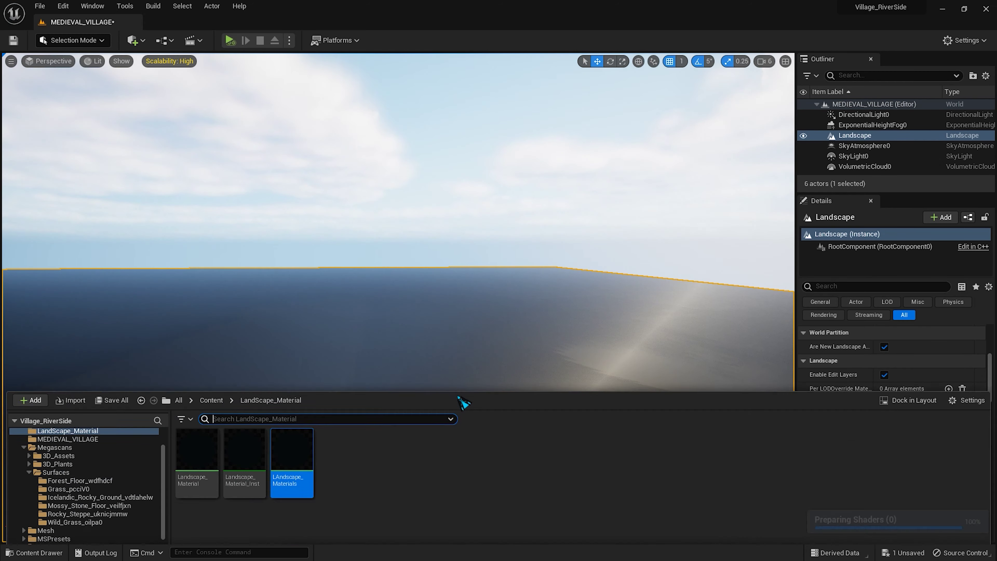
{"action": "left_click", "coordinate": [451, 384]}
{"action": "left_click", "coordinate": [466, 339]}
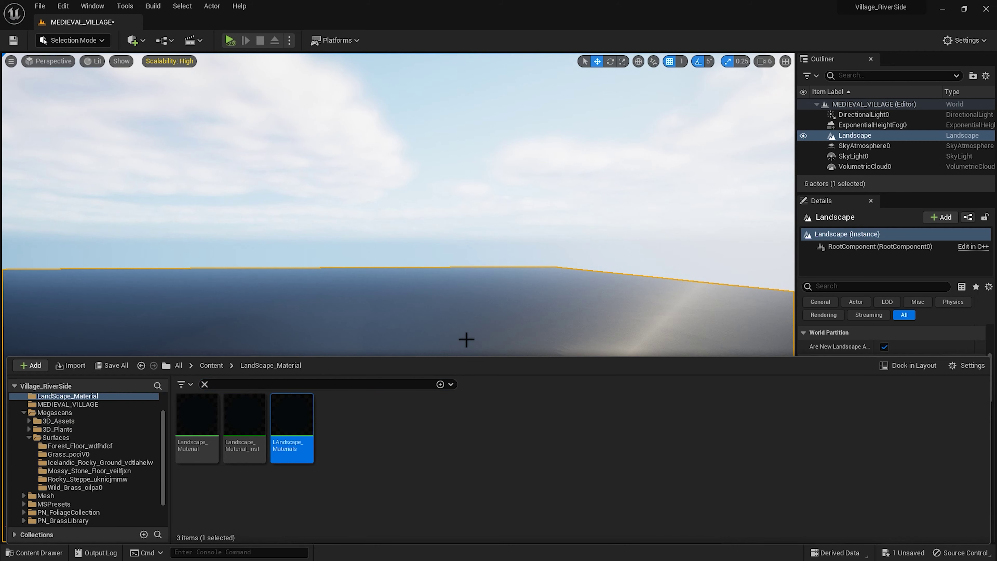
{"action": "left_click", "coordinate": [466, 339]}
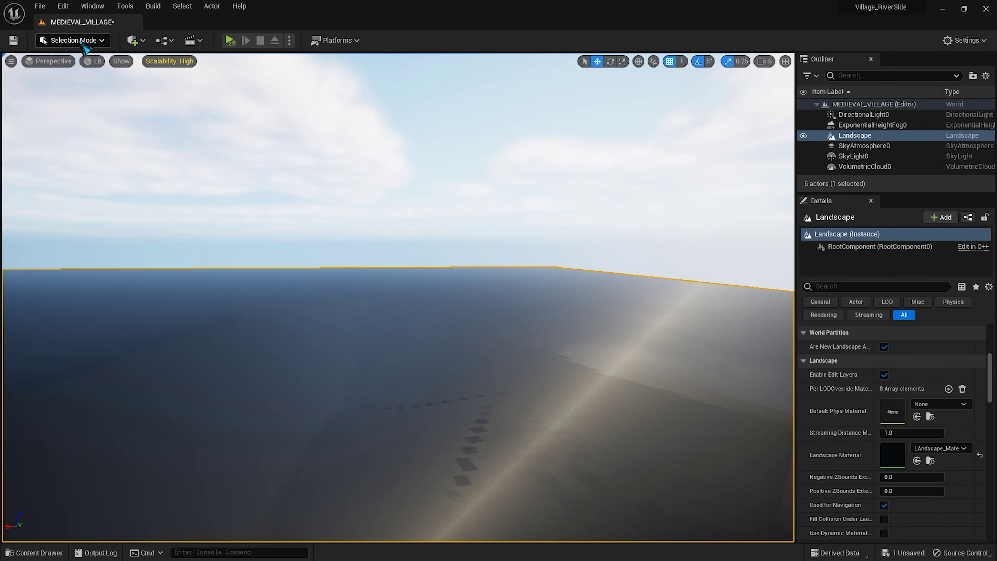
{"action": "left_click", "coordinate": [81, 42]}
{"action": "key", "text": "shift+2"}
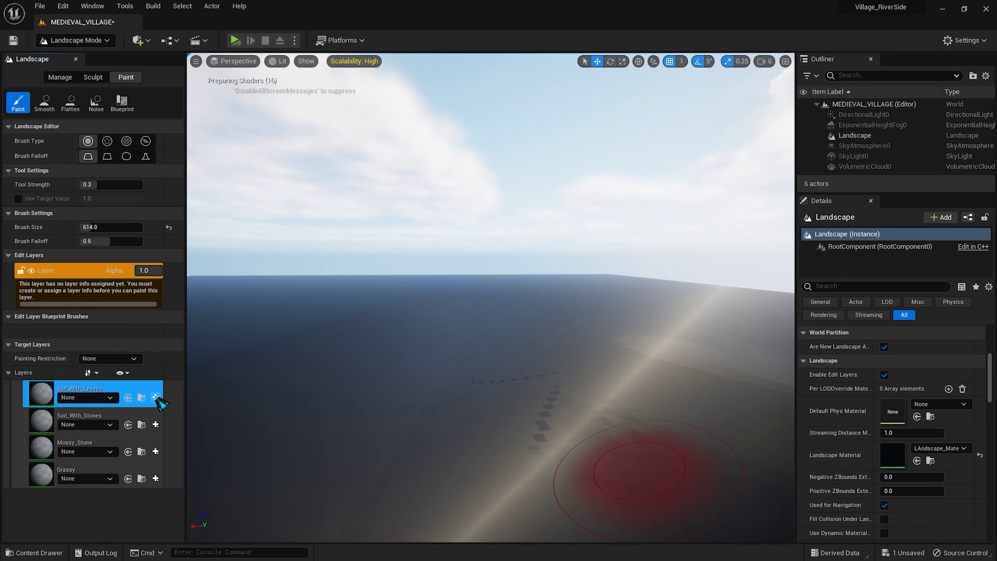
- Create and save weight-blended layer info for Soil_With_Leaves and Soil_With_Stones
{"action": "left_click", "coordinate": [155, 397]}
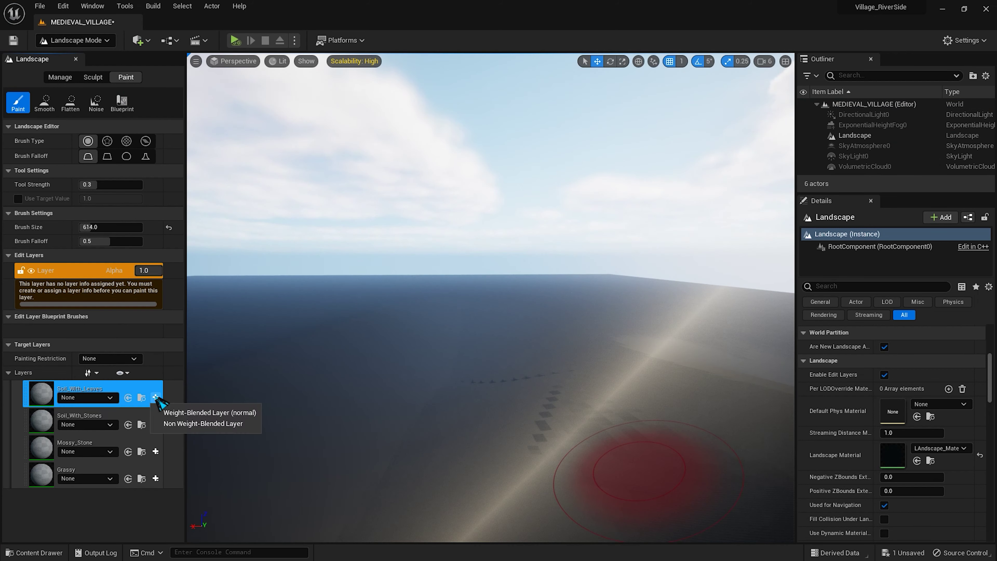
{"action": "left_click", "coordinate": [169, 413]}
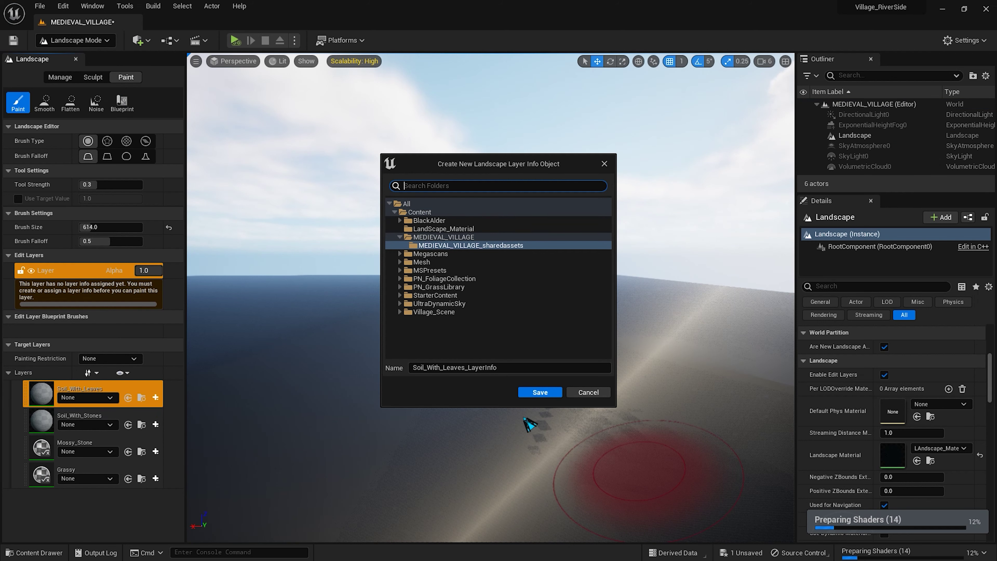
{"action": "key", "text": "Return"}
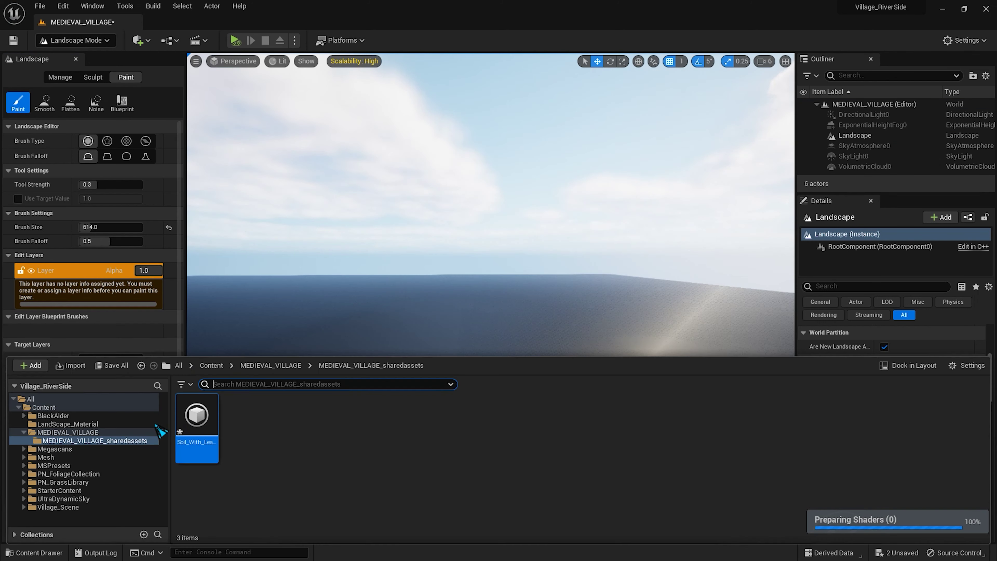
{"action": "left_click", "coordinate": [162, 424]}
{"action": "left_click", "coordinate": [259, 288]}
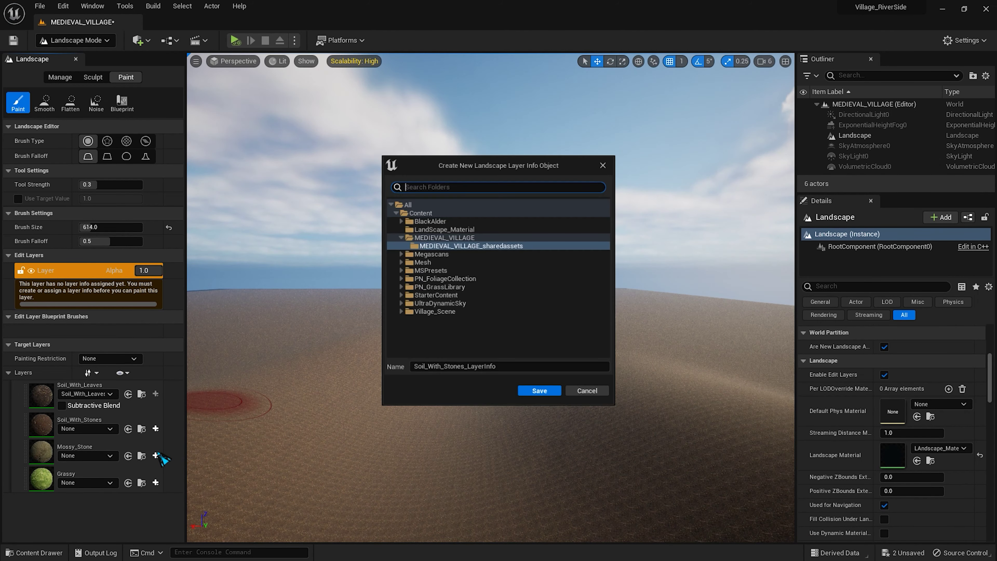
{"action": "left_click", "coordinate": [550, 394]}
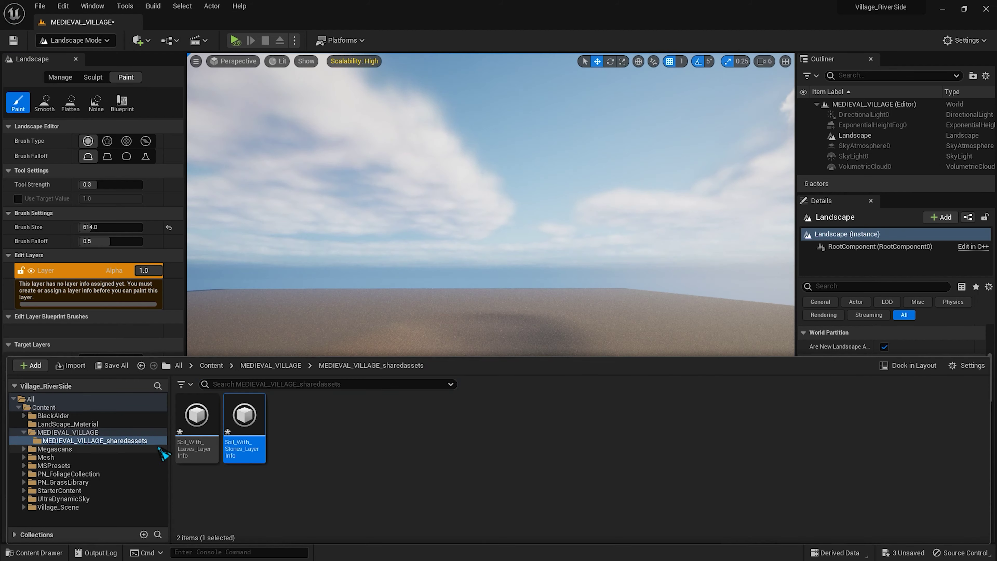
{"action": "left_click", "coordinate": [185, 338]}
- Create and save weight-blended layer info for Mossy_Stone and Grassy
{"action": "left_click", "coordinate": [155, 460]}
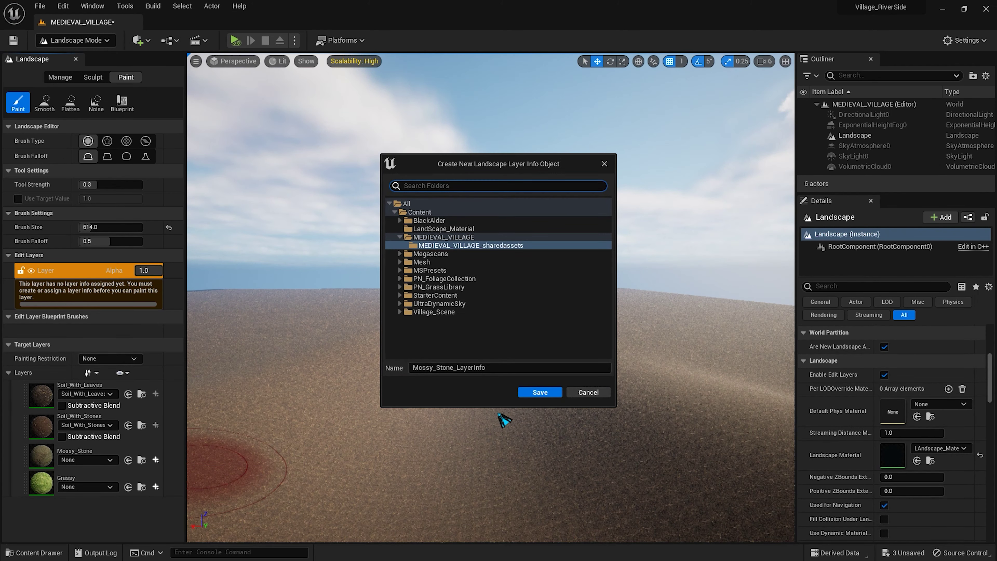
{"action": "left_click", "coordinate": [540, 392]}
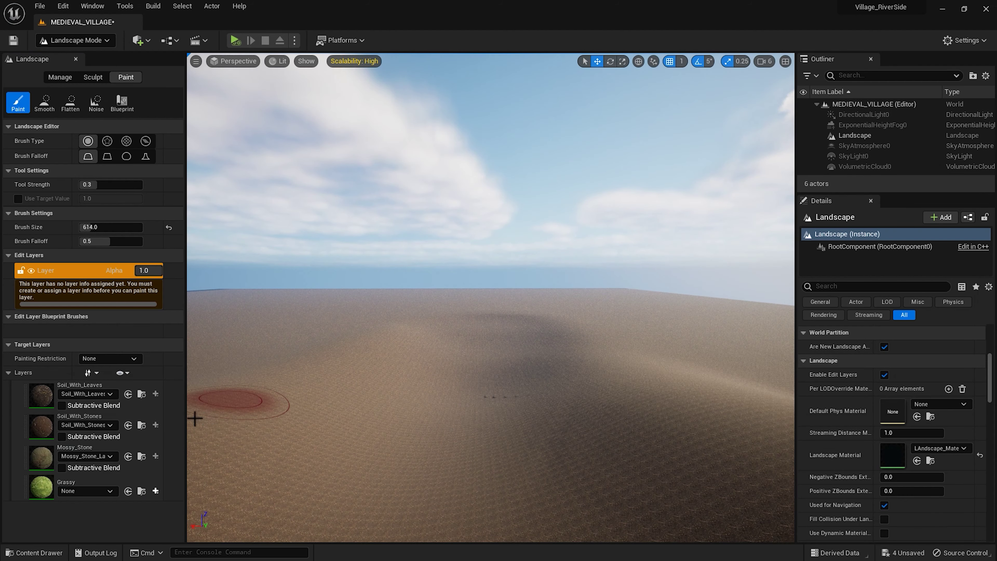
{"action": "left_click", "coordinate": [156, 491]}
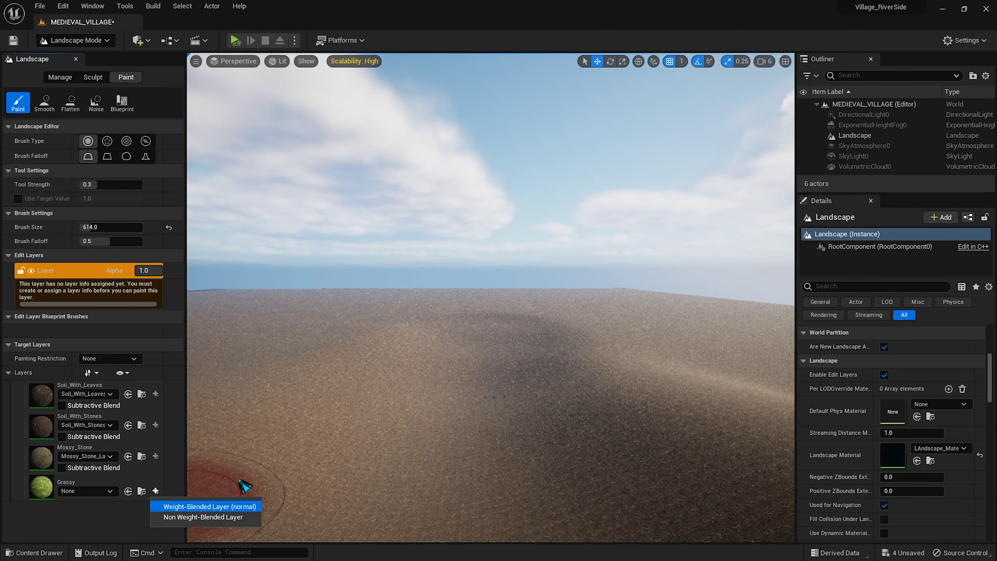
{"action": "left_click", "coordinate": [232, 506]}
{"action": "left_click", "coordinate": [535, 392]}
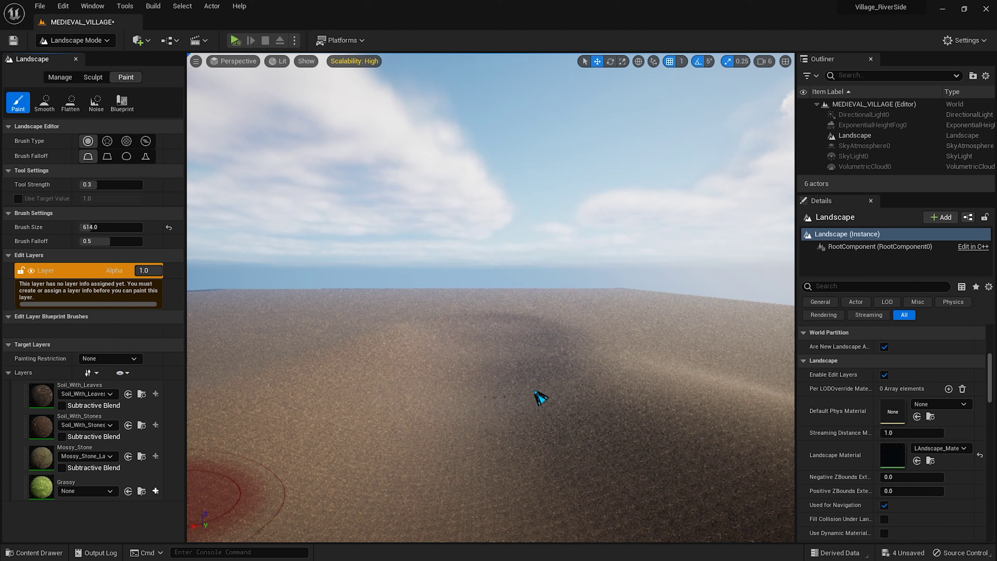
{"action": "left_click", "coordinate": [381, 303]}
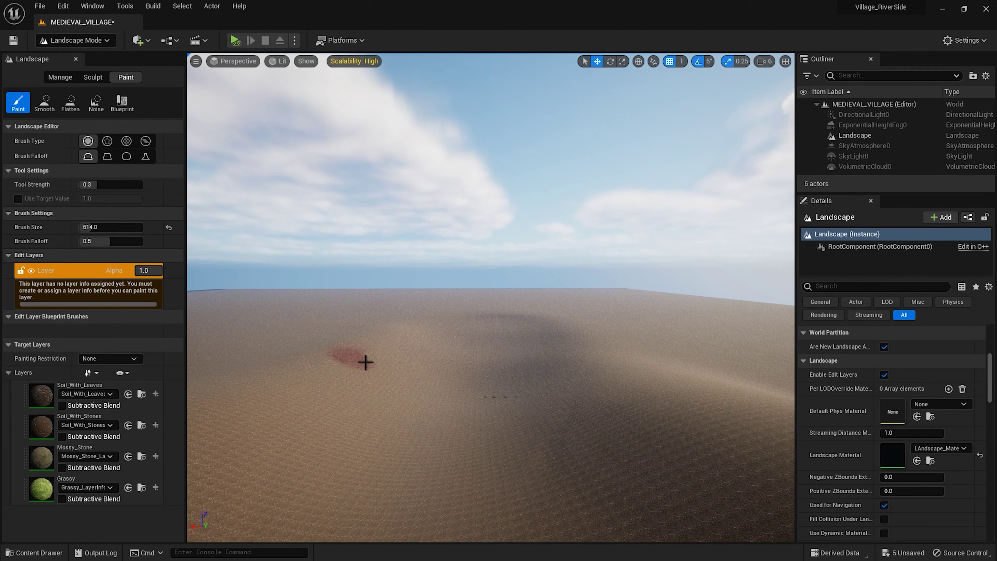
- Leave Landscape Mode, open LAndscape_Materials, and select its top LandscapeCoords node
{"action": "key", "text": "shift+1"}
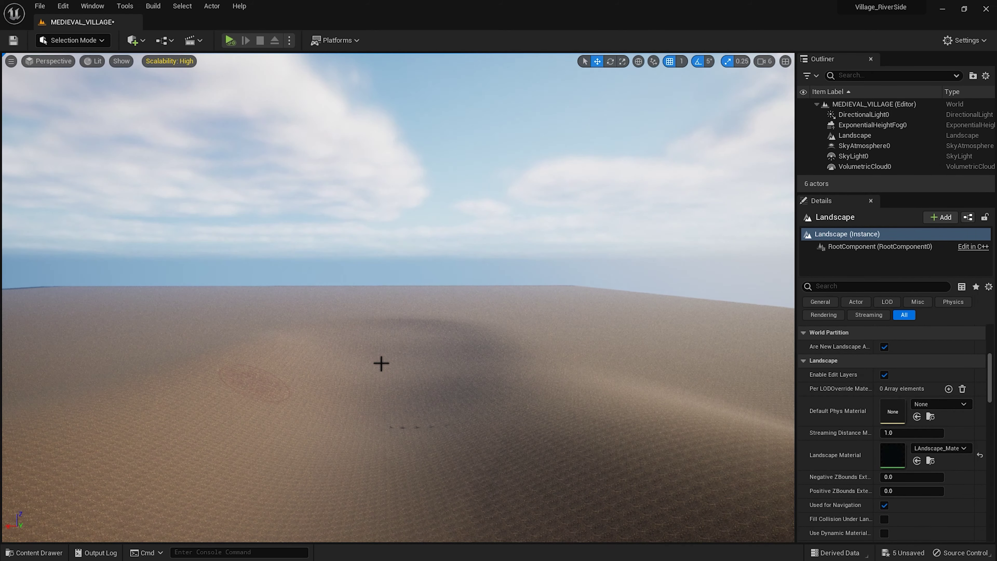
{"action": "mouse_move", "coordinate": [381, 363]}
{"action": "right_mouse_down"}
{"action": "mouse_move", "coordinate": [380, 397]}
{"action": "mouse_move", "coordinate": [381, 306]}
{"action": "right_mouse_up"}
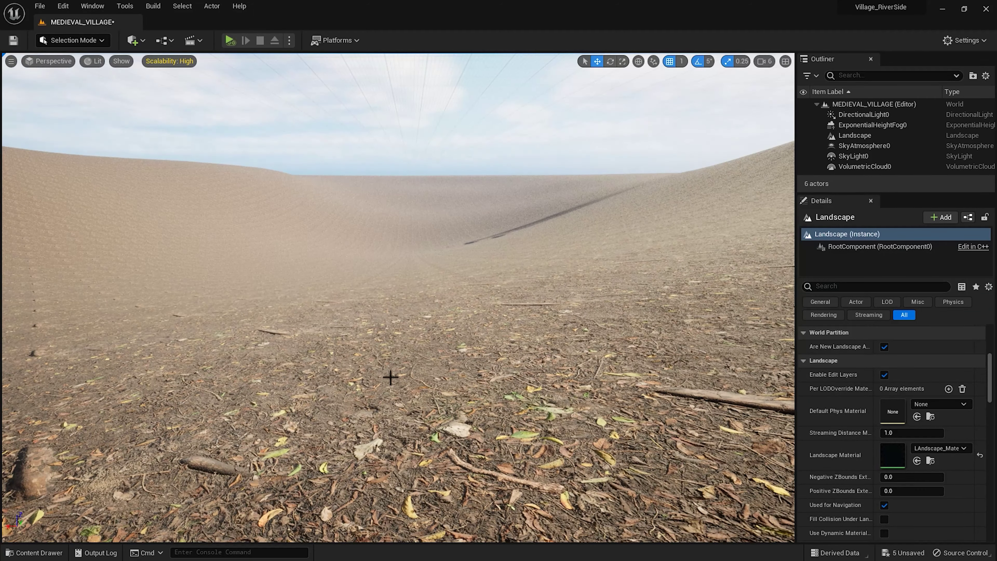
{"action": "key", "text": "ctrl+space"}
{"action": "left_click", "coordinate": [75, 423]}
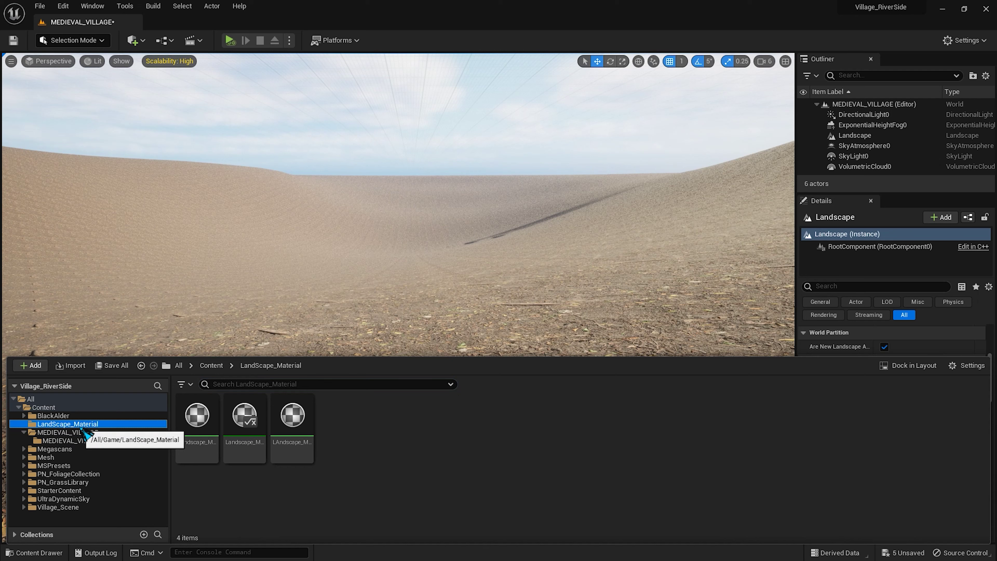
{"action": "double_click", "coordinate": [290, 427]}
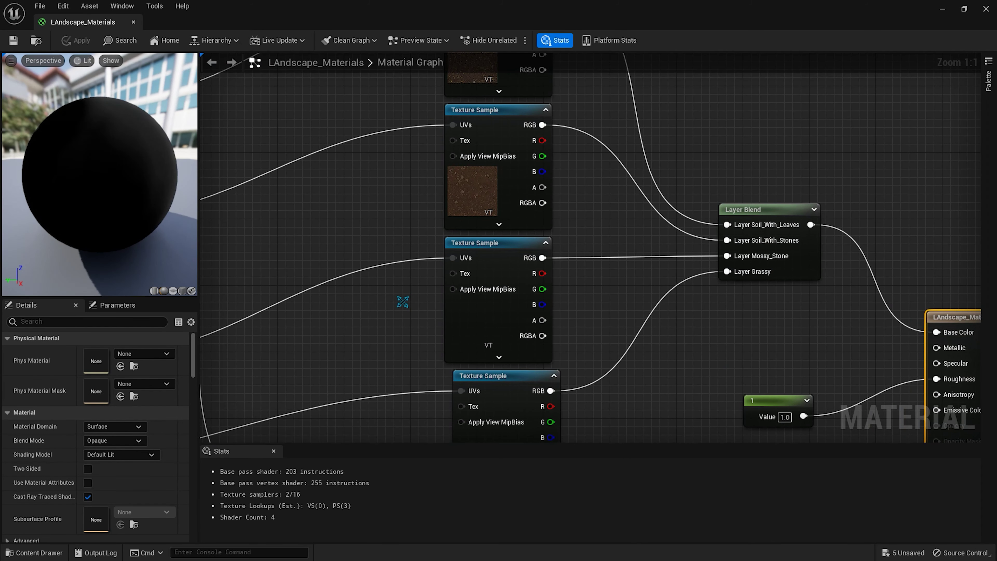
{"action": "right_click_drag", "start_coordinate": [402, 302], "coordinate": [459, 262]}
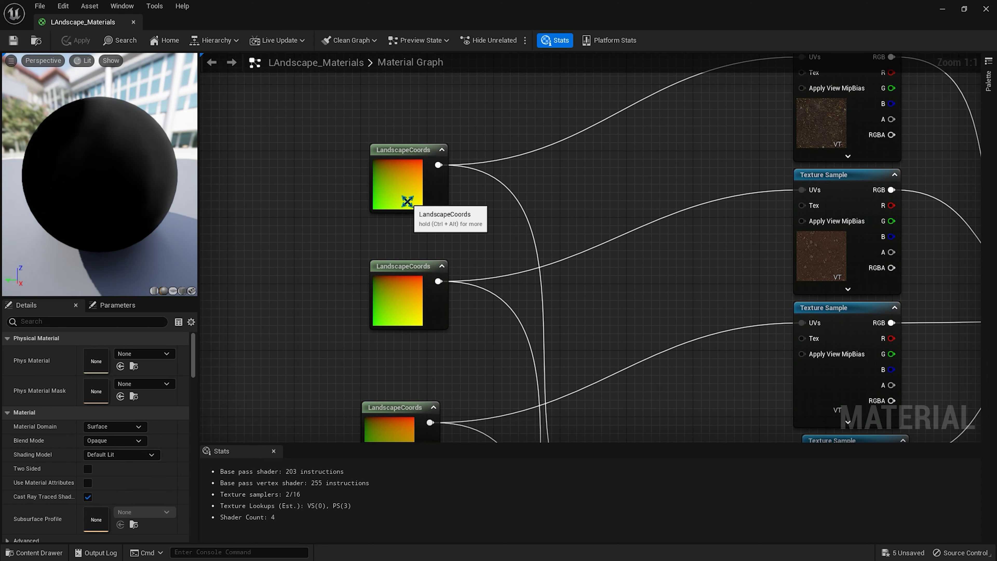
{"action": "left_click", "coordinate": [407, 202]}
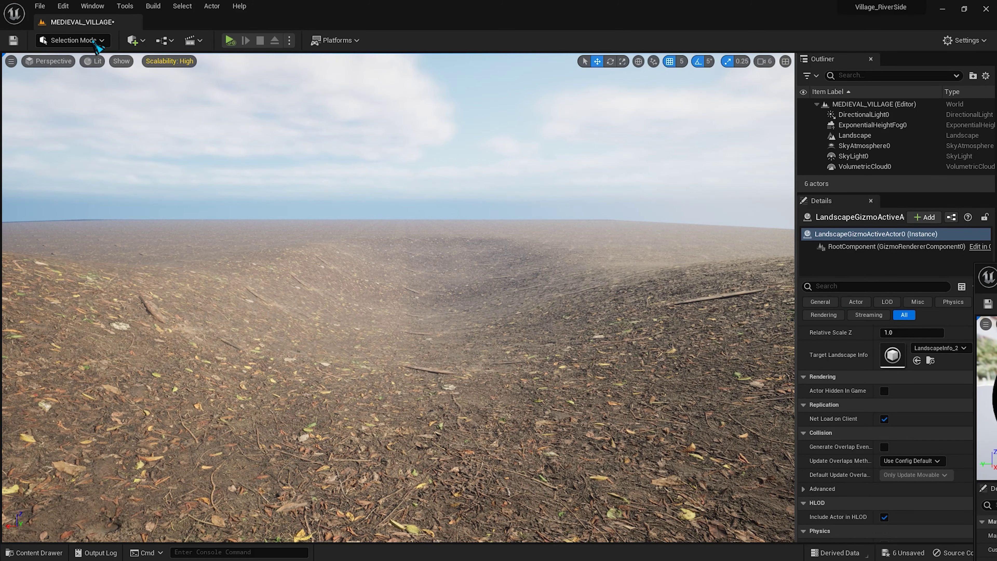
- Switch the editor back into Landscape Mode
{"action": "left_click", "coordinate": [98, 43]}
{"action": "left_click", "coordinate": [88, 71]}
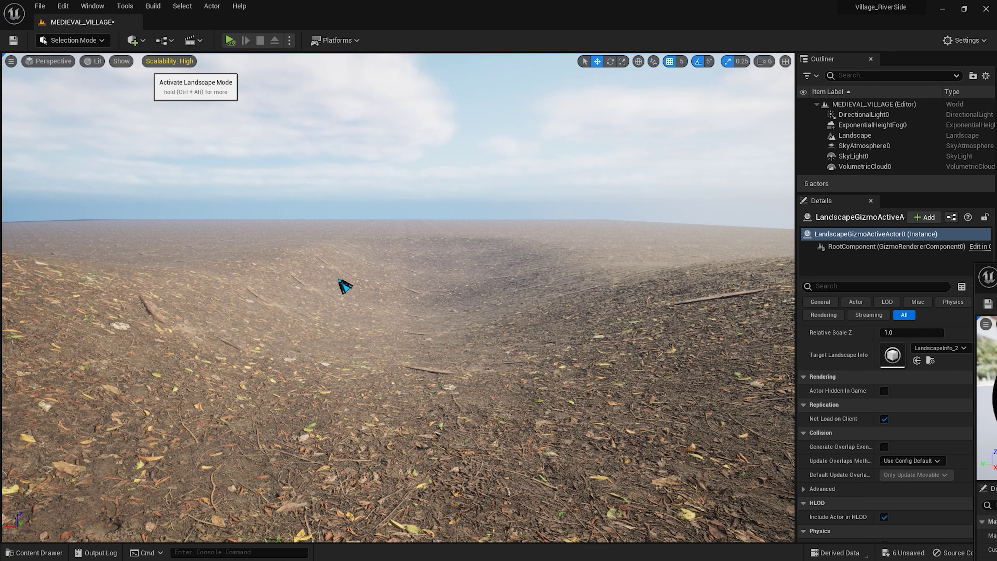
{"action": "left_click", "coordinate": [84, 376]}
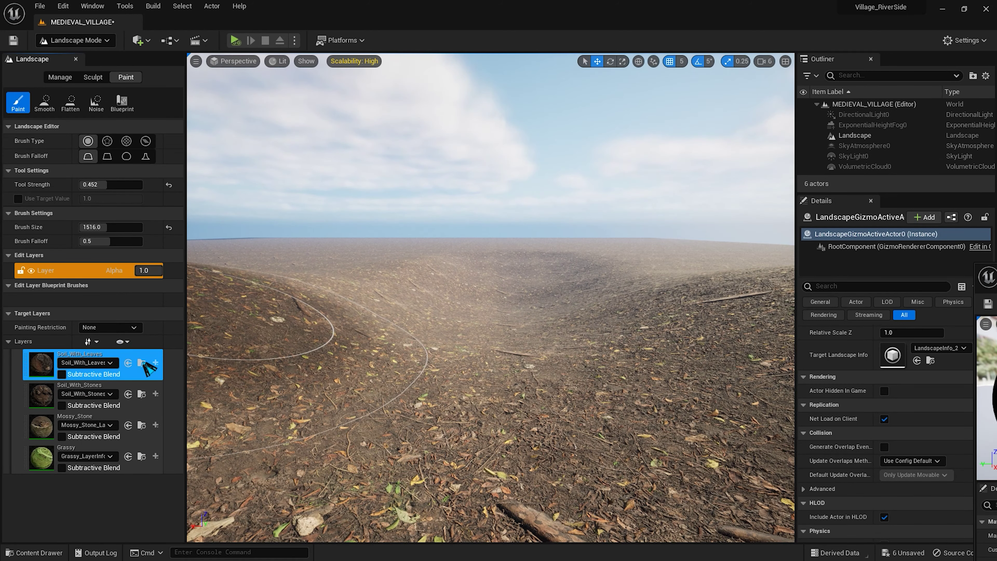
- Flatten the terrain around the valley, shrinking the Flatten brush to about 1500
{"action": "left_click", "coordinate": [231, 387]}
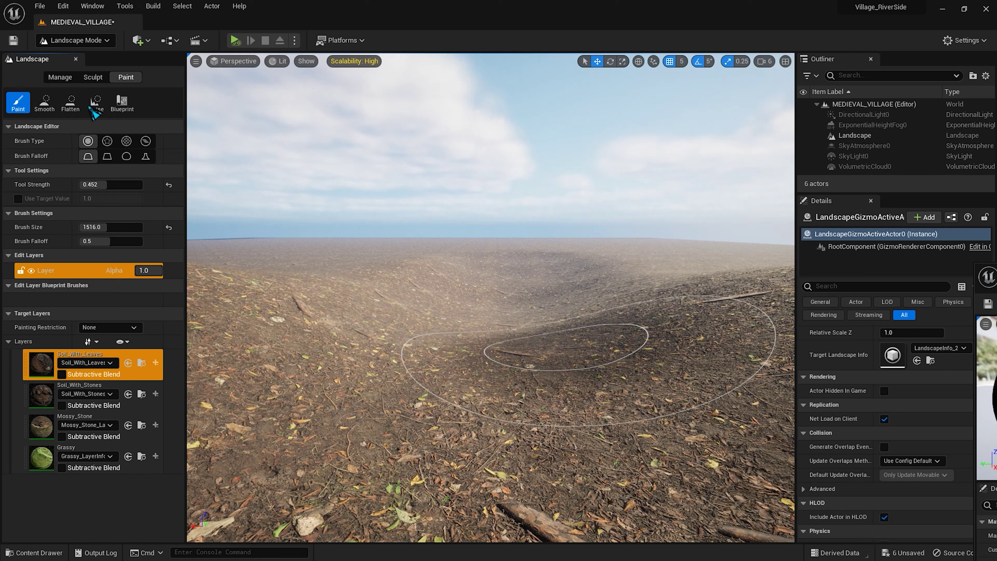
{"action": "left_click", "coordinate": [93, 77]}
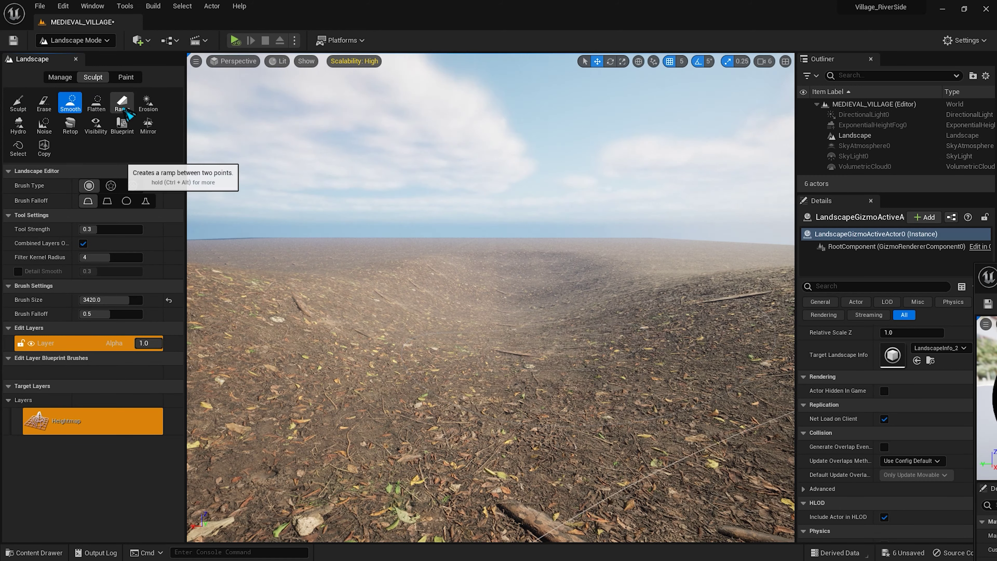
{"action": "left_click", "coordinate": [96, 102]}
{"action": "left_click_drag", "start_coordinate": [403, 322], "coordinate": [438, 379]}
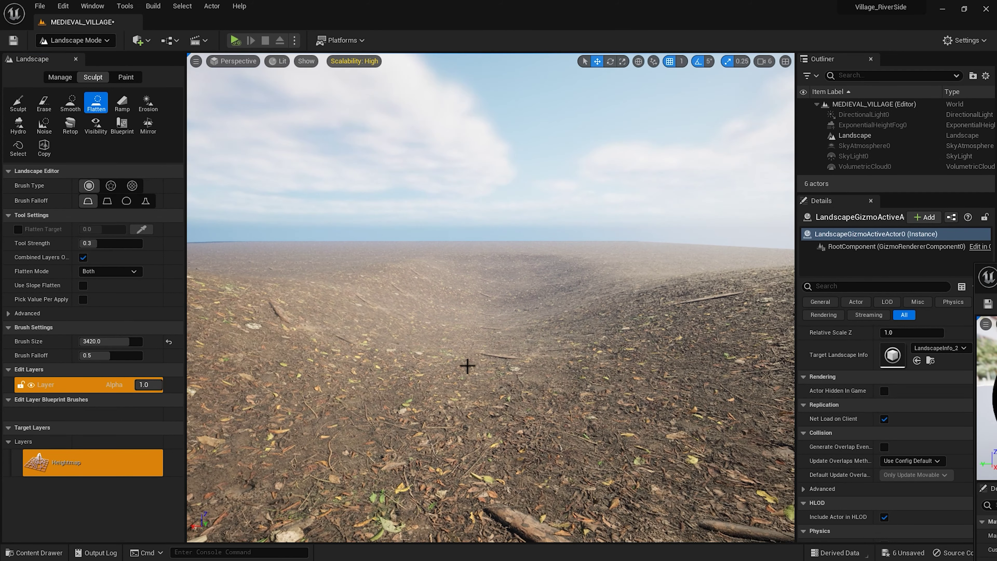
{"action": "key", "text": "bracketleft"}
{"action": "key", "text": "bracketleft"}
{"action": "key", "text": "bracketleft"}
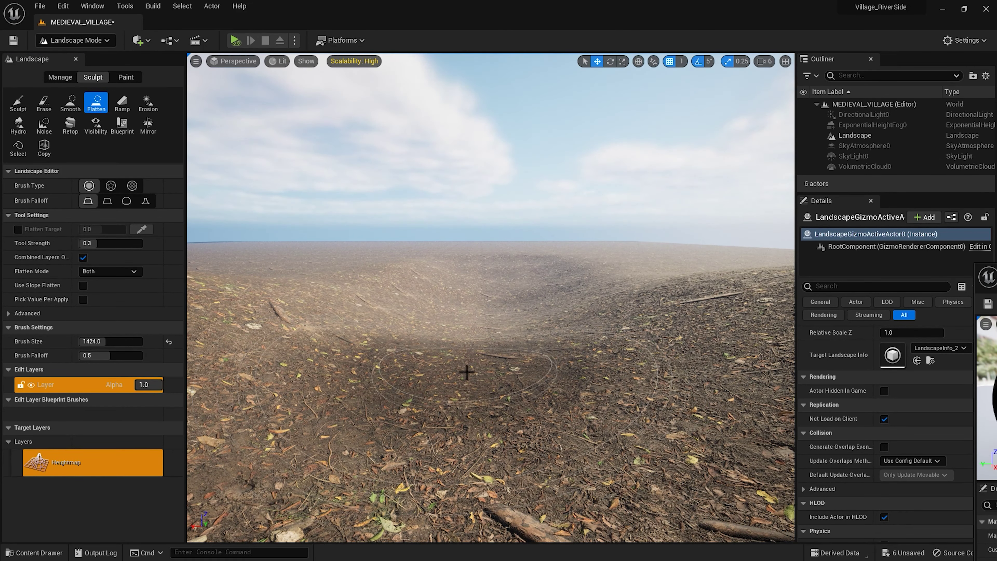
{"action": "right_click_drag", "start_coordinate": [464, 381], "coordinate": [452, 363]}
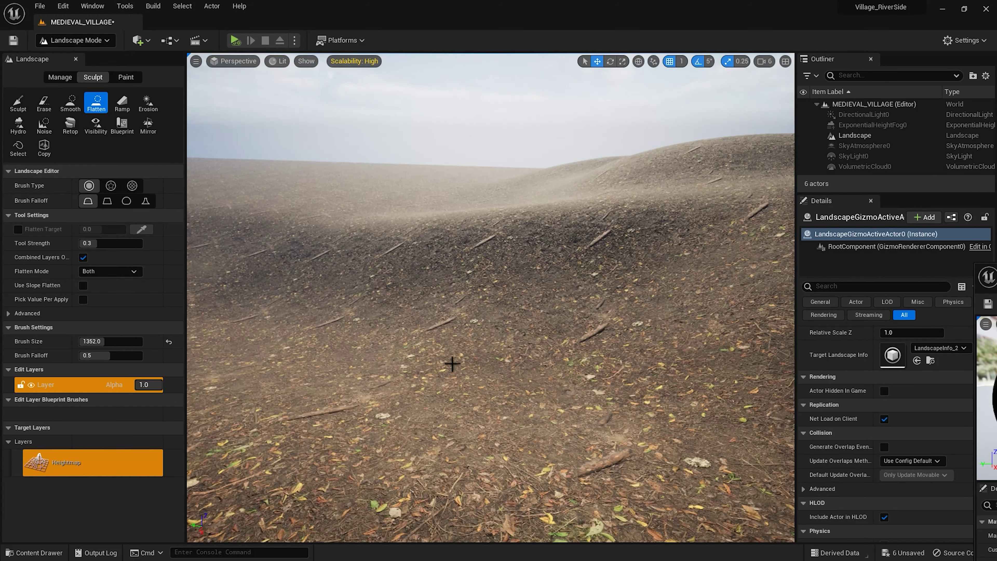
{"action": "left_click_drag", "start_coordinate": [452, 363], "coordinate": [290, 338]}
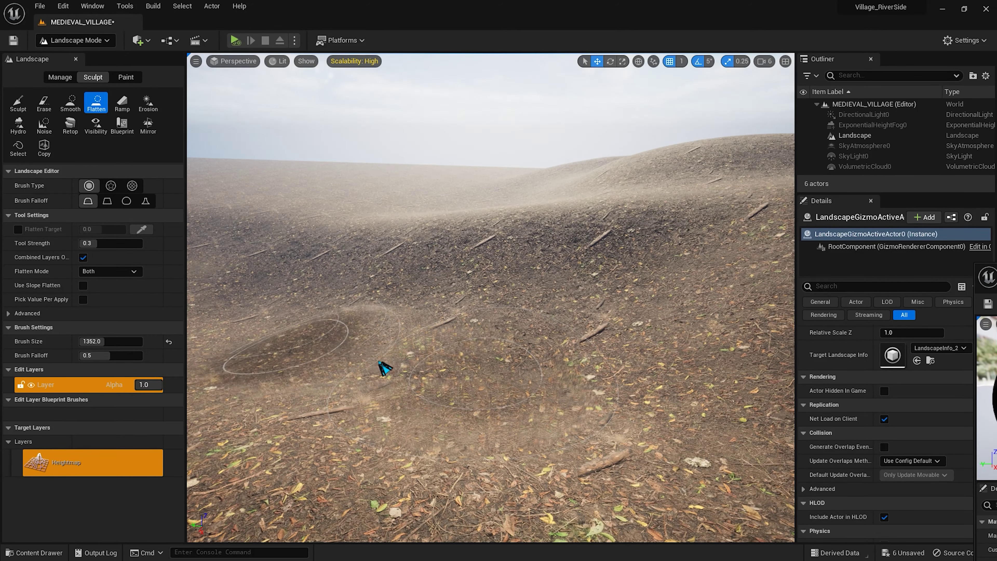
- Undo the extra flattened pit, then exit Landscape Mode into Selection Mode
{"action": "mouse_move", "coordinate": [387, 350]}
{"action": "right_mouse_down"}
{"action": "mouse_move", "coordinate": [383, 342]}
{"action": "mouse_move", "coordinate": [400, 355]}
{"action": "right_mouse_up"}
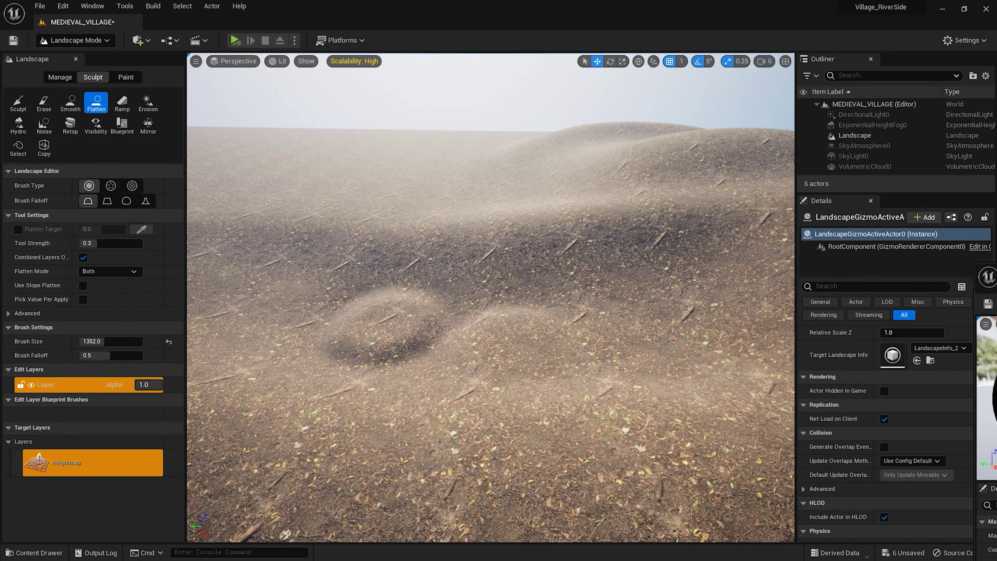
{"action": "key", "text": "ctrl+z"}
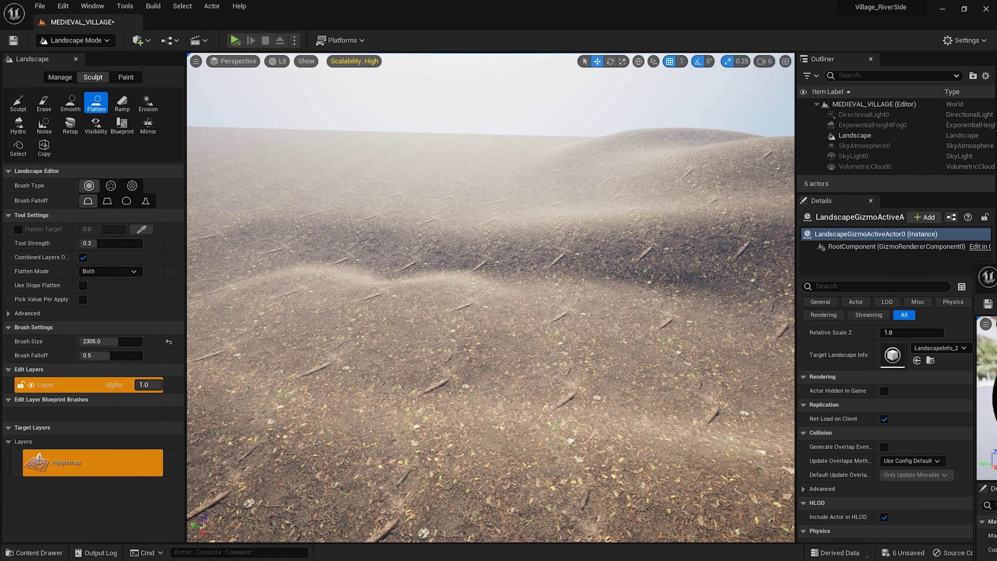
{"action": "right_click_drag", "start_coordinate": [388, 330], "coordinate": [391, 315]}
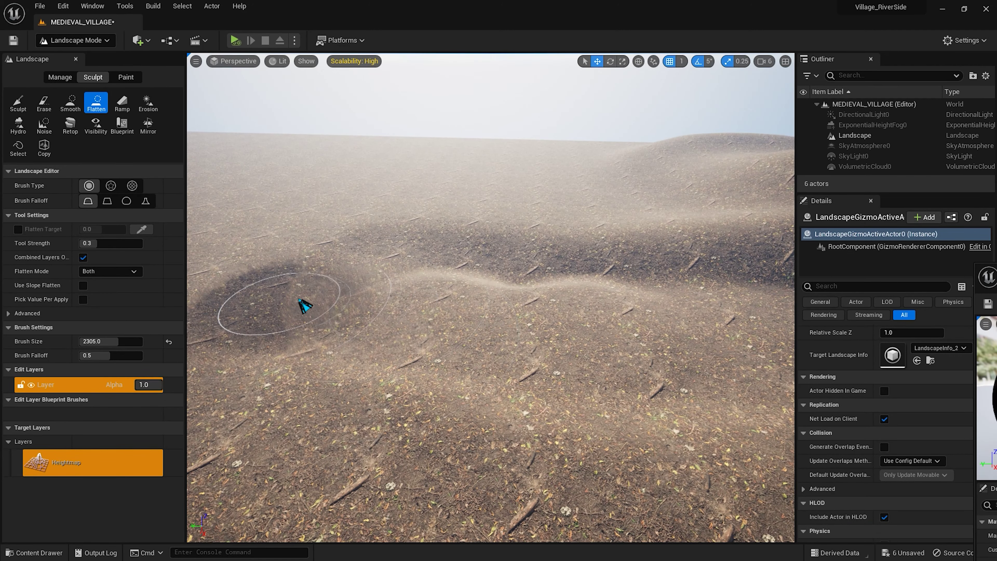
{"action": "right_click_drag", "start_coordinate": [584, 328], "coordinate": [580, 314]}
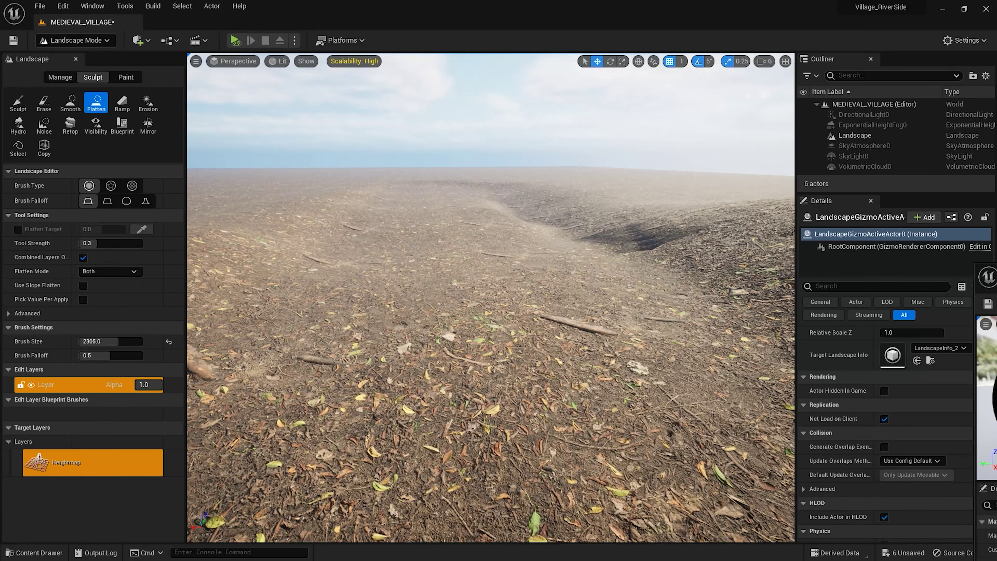
{"action": "right_click_drag", "start_coordinate": [580, 314], "coordinate": [581, 314]}
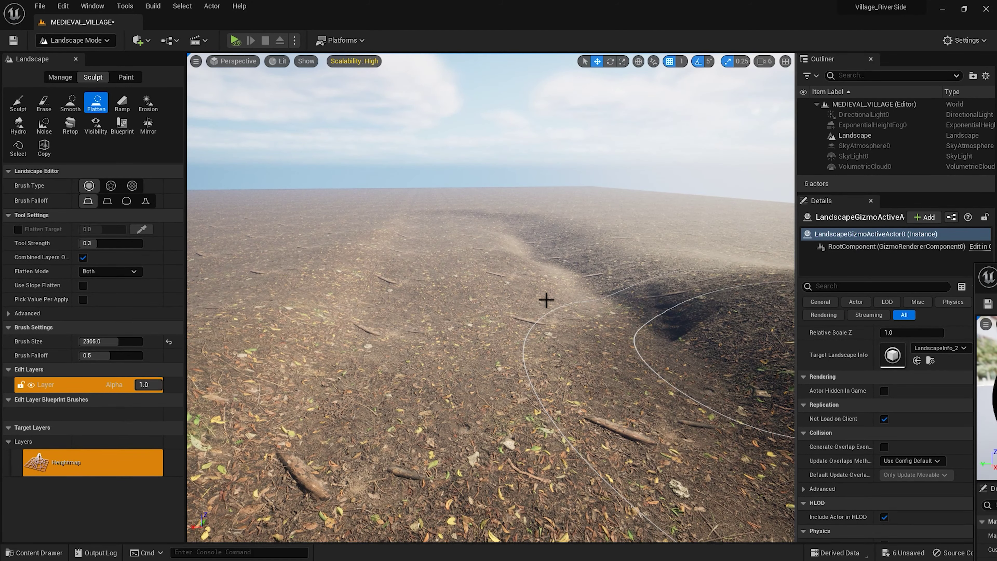
{"action": "right_click_drag", "start_coordinate": [687, 392], "coordinate": [687, 393]}
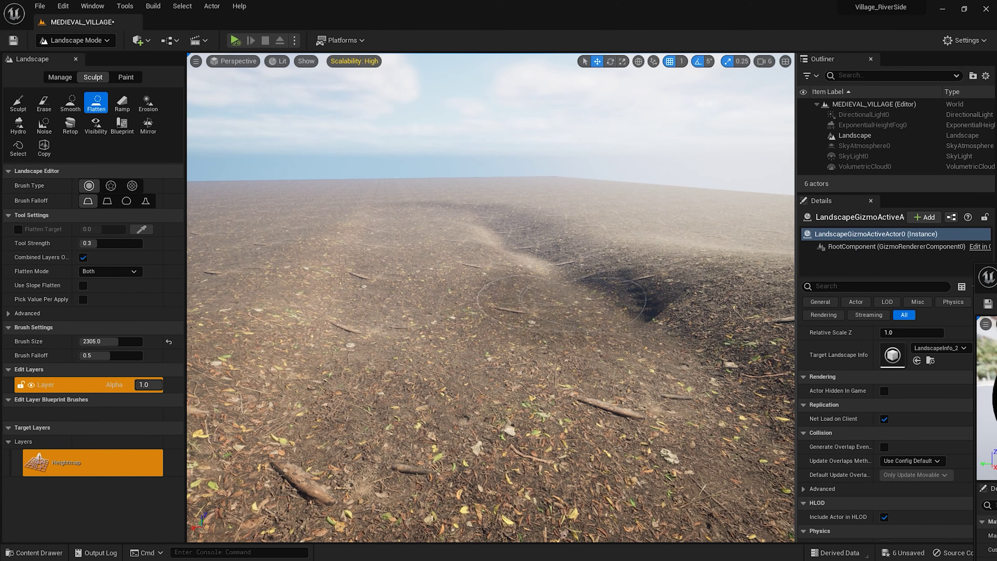
{"action": "key", "text": "shift+1"}
{"action": "right_click_drag", "start_coordinate": [398, 299], "coordinate": [398, 298]}
{"action": "right_click_drag", "start_coordinate": [467, 323], "coordinate": [466, 323]}
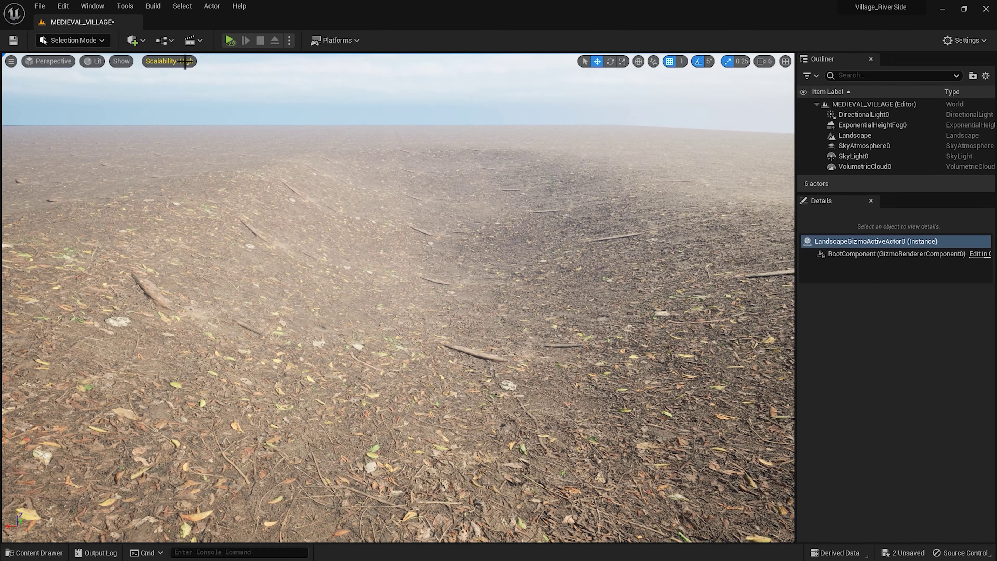
- Return to Landscape Mode and select the Mossy_Stone paint layer
{"action": "left_click", "coordinate": [101, 40]}
{"action": "left_click", "coordinate": [89, 70]}
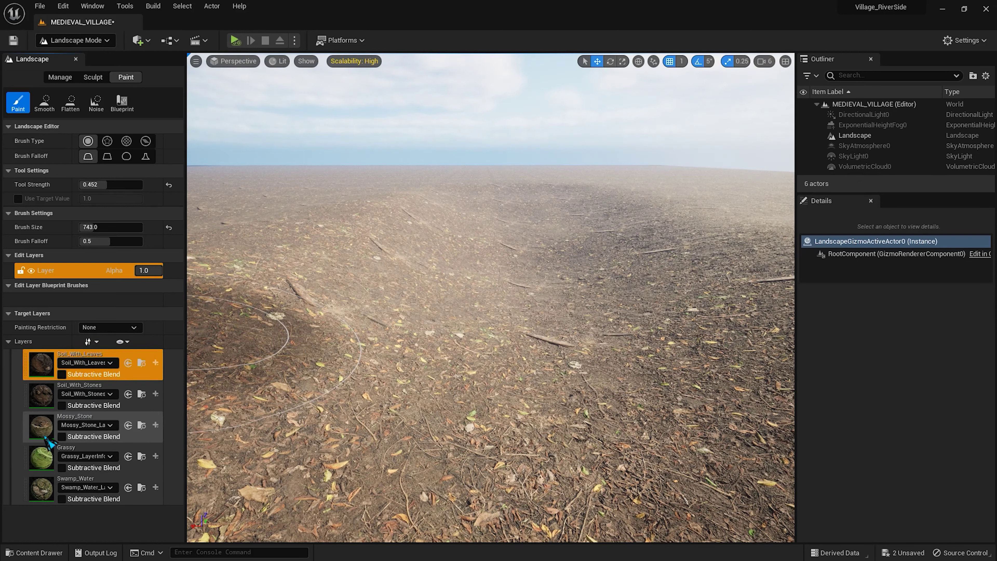
{"action": "left_click", "coordinate": [51, 425]}
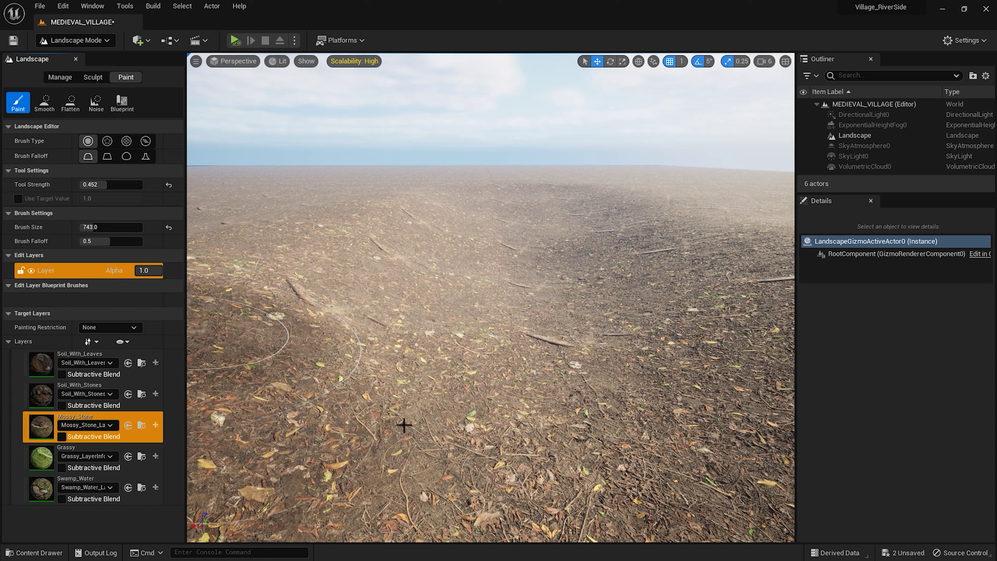
- Paint a trial Mossy_Stone stroke, undo it, and open the Content Drawer
{"action": "left_click_drag", "start_coordinate": [539, 422], "coordinate": [529, 374]}
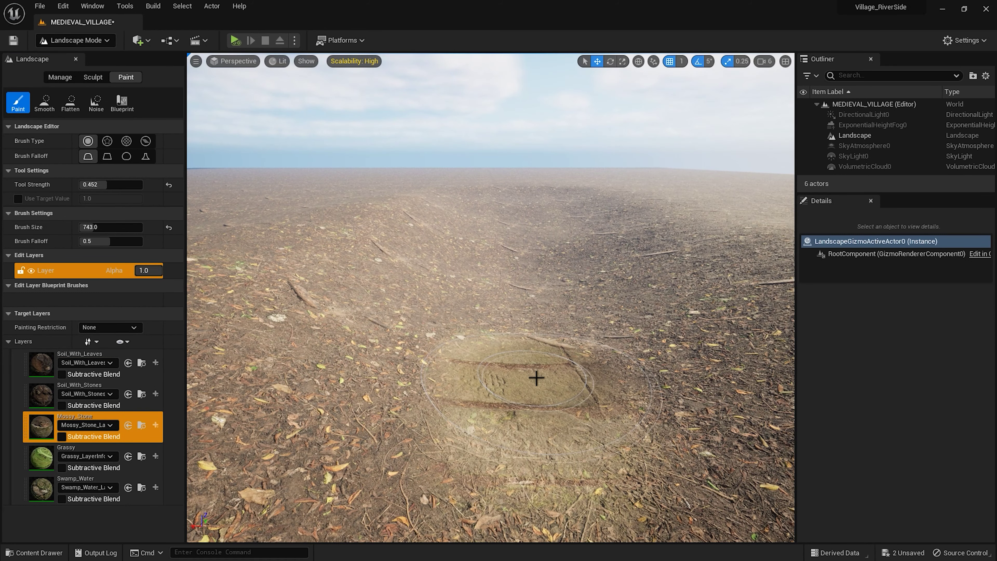
{"action": "key", "text": "ctrl+z"}
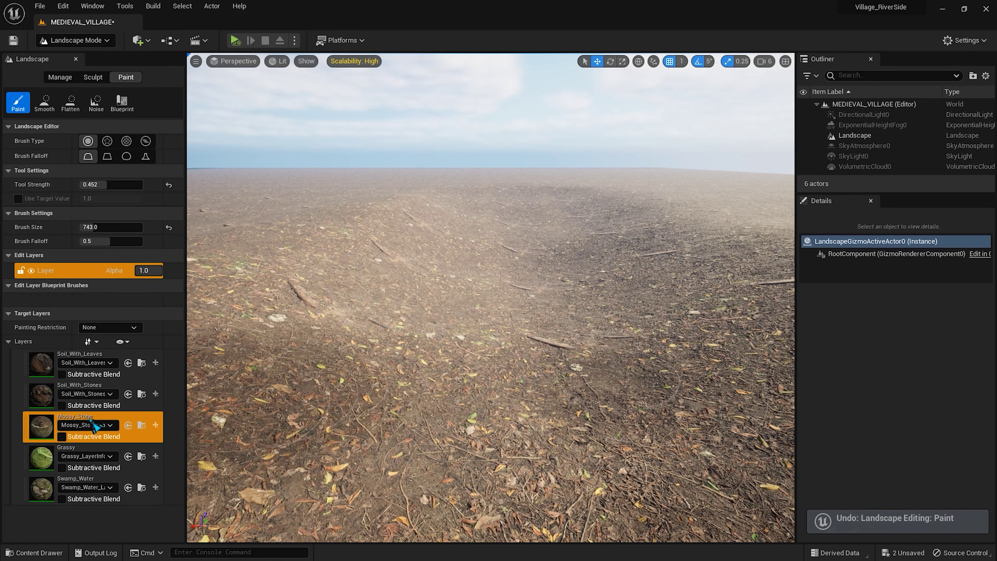
{"action": "key", "text": "ctrl+space"}
- Open the LandScape_Material folder and enlarge the material editor around the LandscapeCoords nodes
{"action": "mouse_move", "coordinate": [258, 438]}
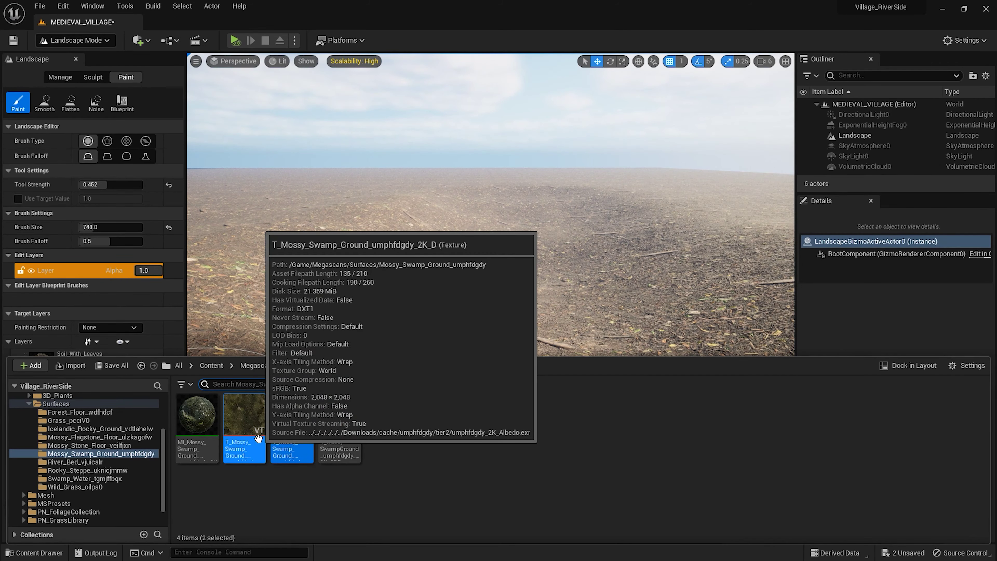
{"action": "scroll", "coordinate": [94, 426], "scroll_direction": "up", "scroll_amount": 3}
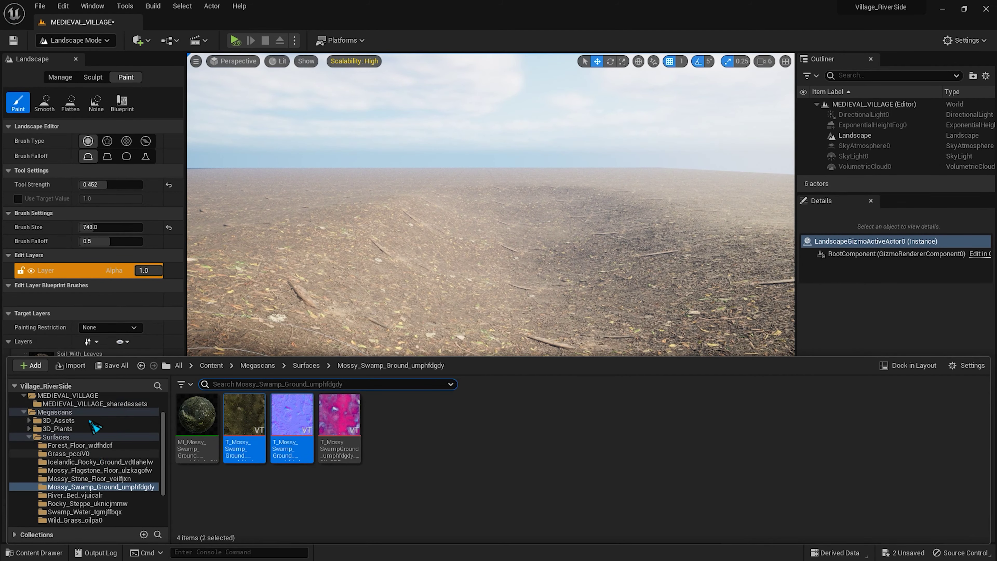
{"action": "left_click", "coordinate": [71, 424]}
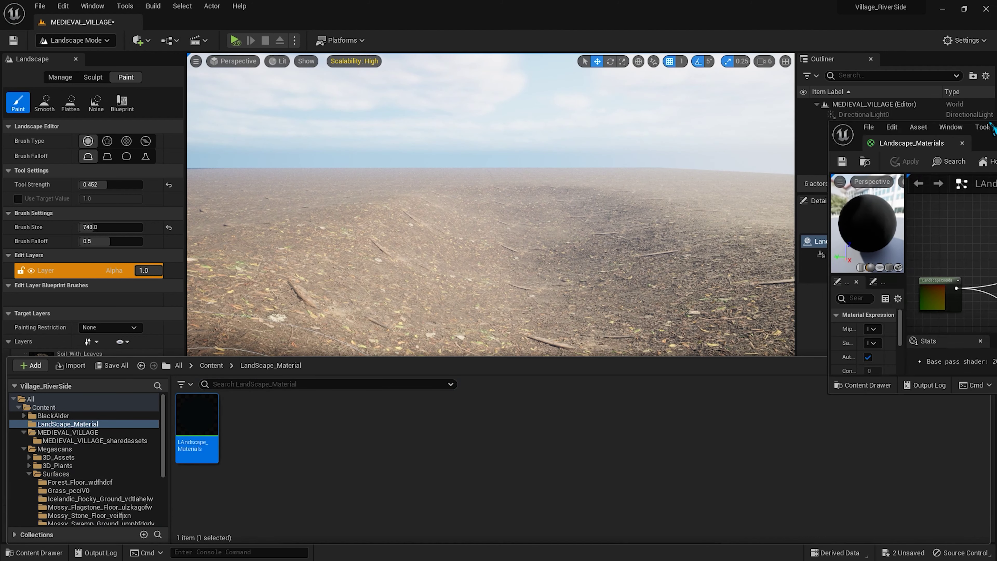
{"action": "left_click_drag", "start_coordinate": [507, 142], "coordinate": [510, 167]}
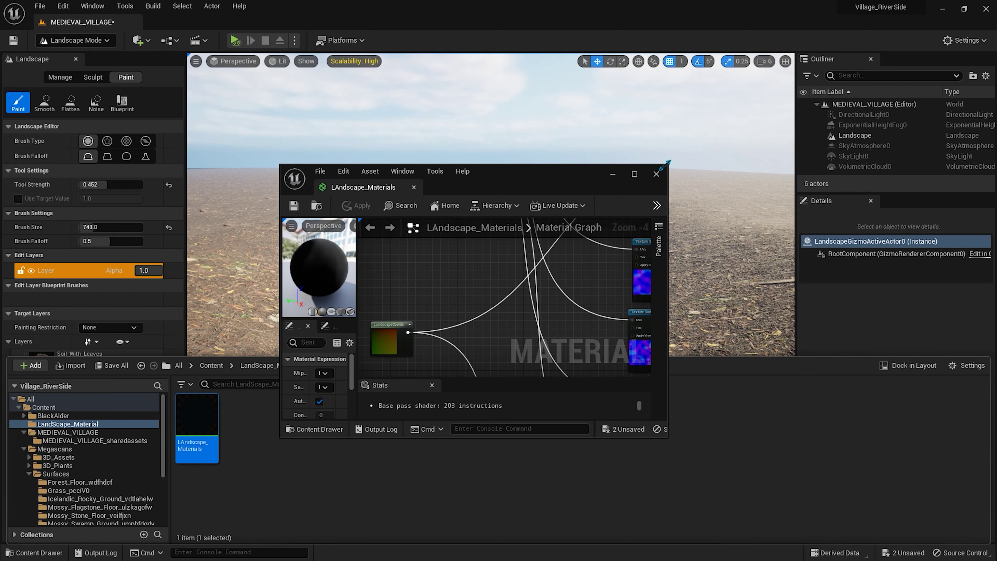
{"action": "left_click_drag", "start_coordinate": [667, 164], "coordinate": [797, 114]}
{"action": "left_click", "coordinate": [586, 303]}
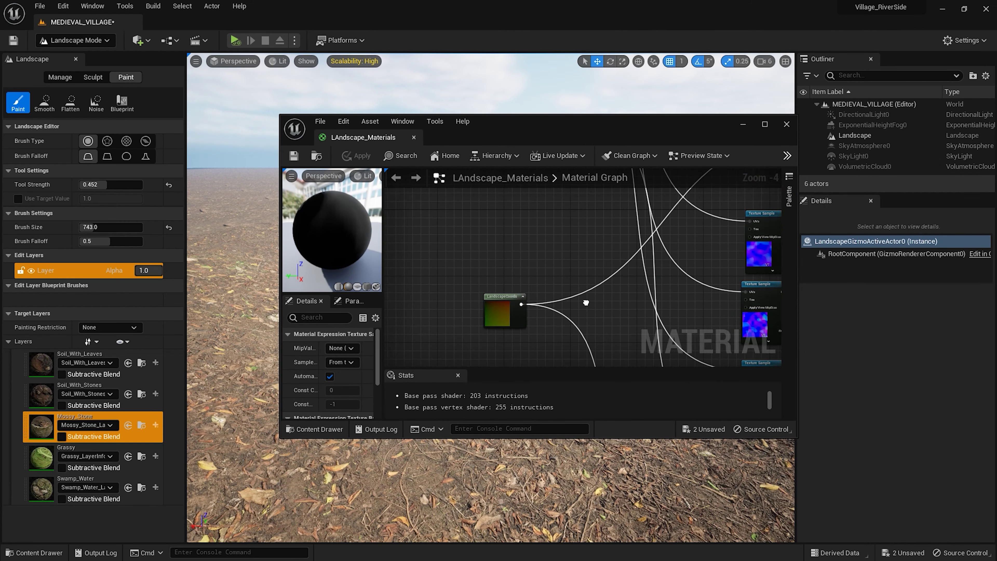
{"action": "right_click_drag", "start_coordinate": [585, 303], "coordinate": [546, 362]}
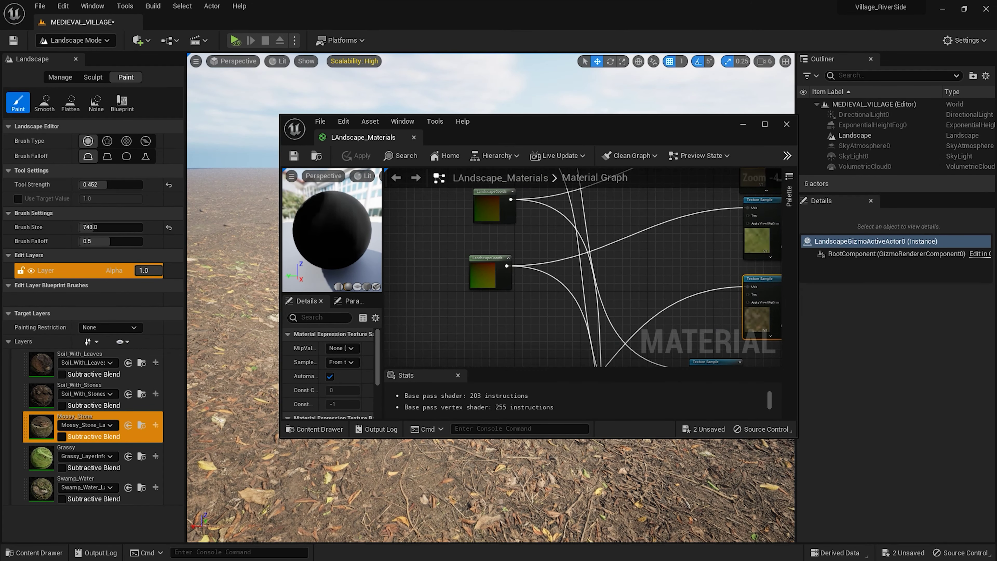
{"action": "right_click_drag", "start_coordinate": [583, 334], "coordinate": [543, 329]}
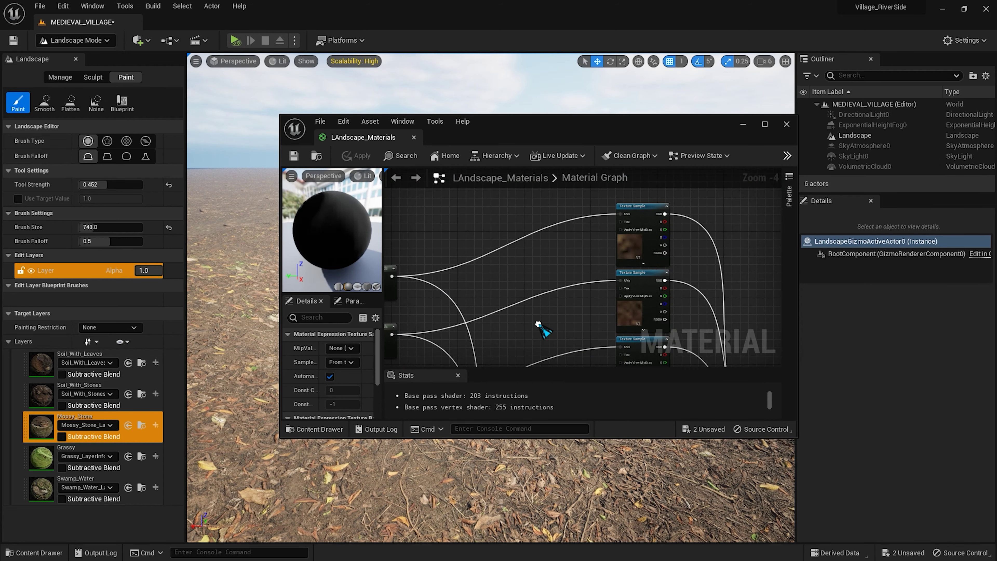
- Set the LandscapeCoords mapping scale to 15.0, then apply and save LAndscape_Materials
{"action": "scroll", "coordinate": [538, 324], "scroll_direction": "down", "scroll_amount": 1}
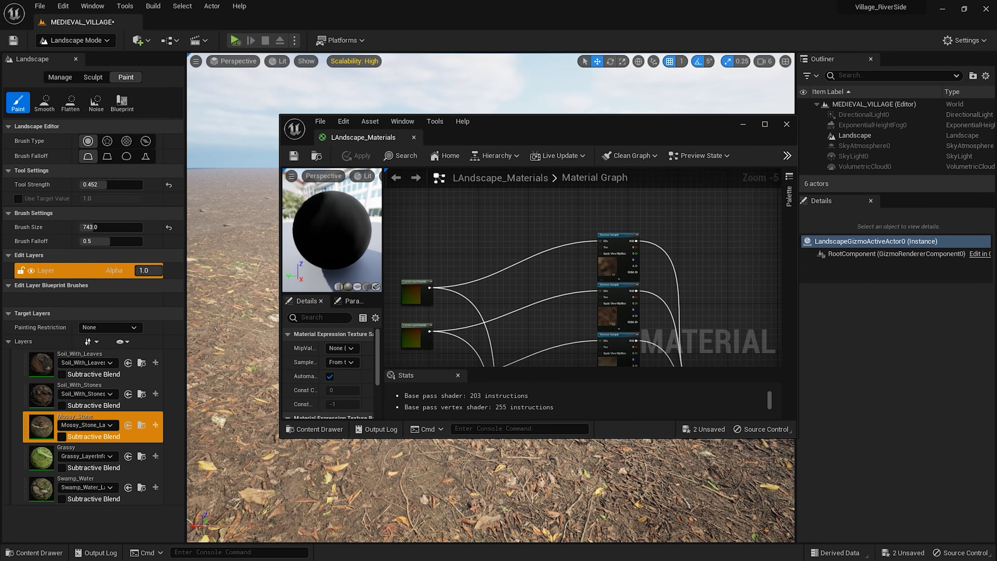
{"action": "right_click_drag", "start_coordinate": [608, 346], "coordinate": [611, 286]}
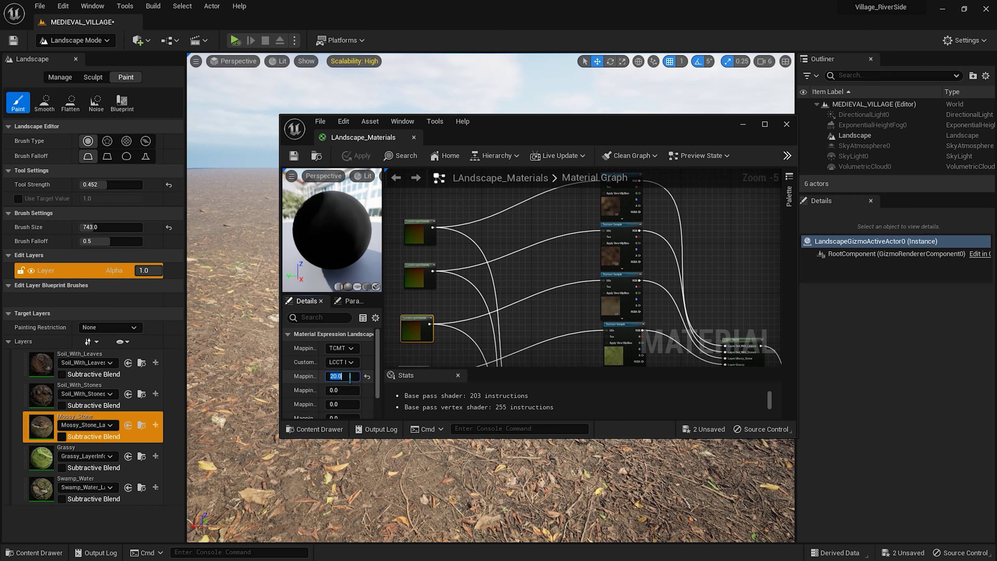
{"action": "type", "text": "15"}
{"action": "key", "text": "Return"}
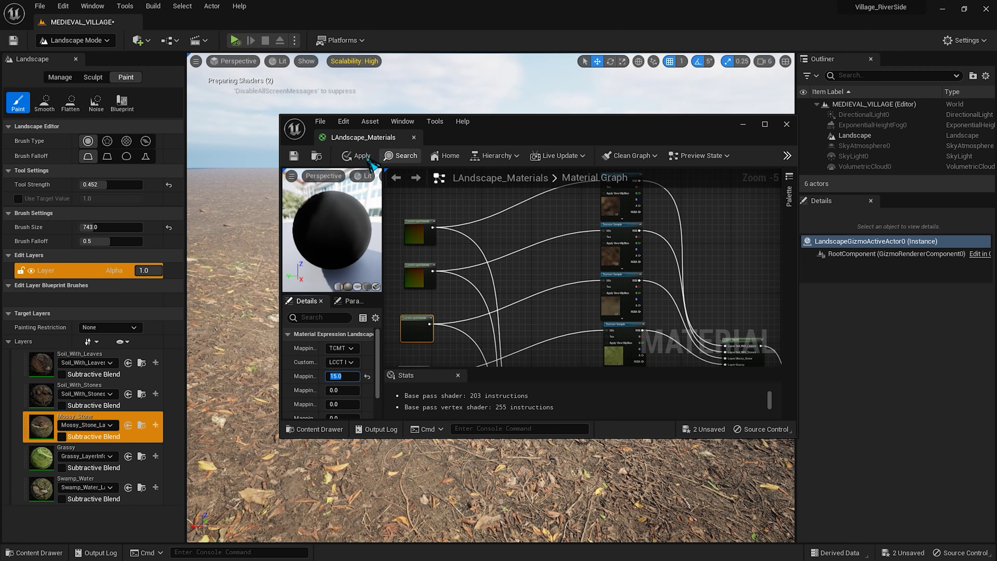
{"action": "left_click", "coordinate": [297, 161]}
{"action": "left_click", "coordinate": [294, 156]}
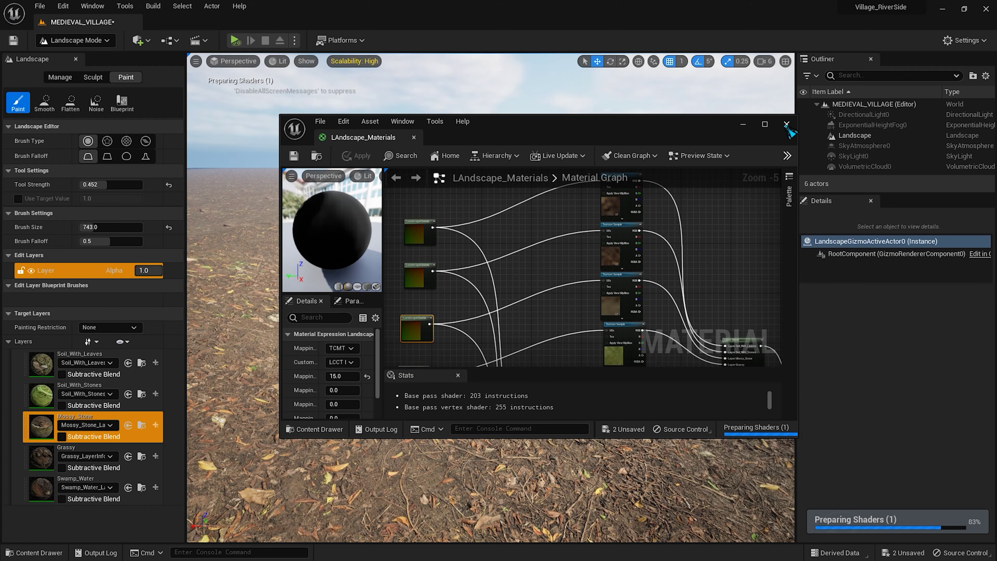
- Move the material editor aside and paint a first mossy stone patch, undoing a bad stroke
{"action": "left_click_drag", "start_coordinate": [643, 131], "coordinate": [996, 132]}
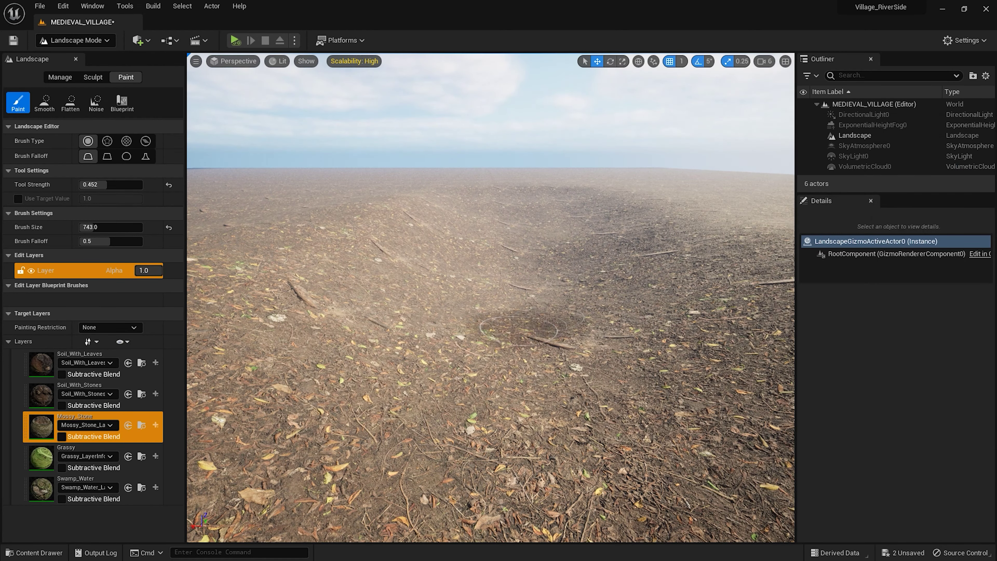
{"action": "right_click_drag", "start_coordinate": [624, 256], "coordinate": [445, 412]}
{"action": "mouse_move", "coordinate": [445, 412]}
{"action": "left_mouse_down"}
{"action": "mouse_move", "coordinate": [490, 339]}
{"action": "mouse_move", "coordinate": [514, 333]}
{"action": "left_mouse_up"}
{"action": "mouse_move", "coordinate": [514, 333]}
{"action": "right_mouse_down"}
{"action": "mouse_move", "coordinate": [588, 322]}
{"action": "mouse_move", "coordinate": [491, 299]}
{"action": "right_mouse_up"}
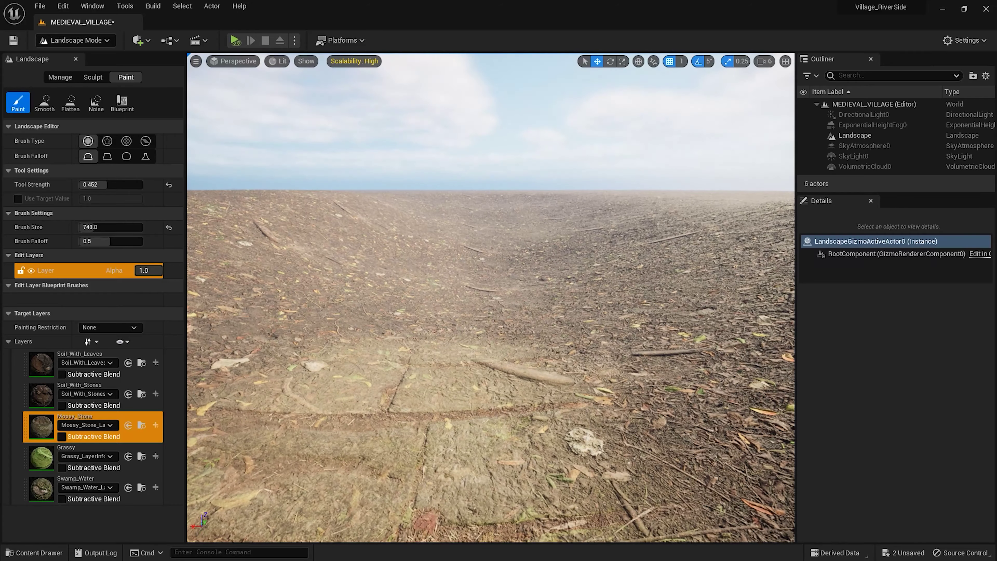
{"action": "right_click_drag", "start_coordinate": [490, 298], "coordinate": [536, 346]}
{"action": "key", "text": "ctrl+z"}
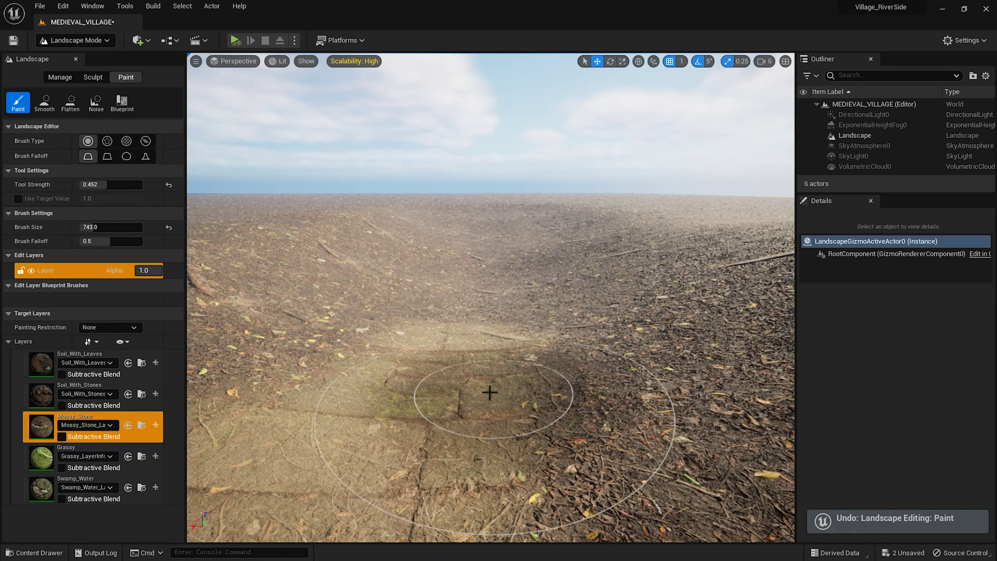
{"action": "right_click_drag", "start_coordinate": [477, 403], "coordinate": [477, 436]}
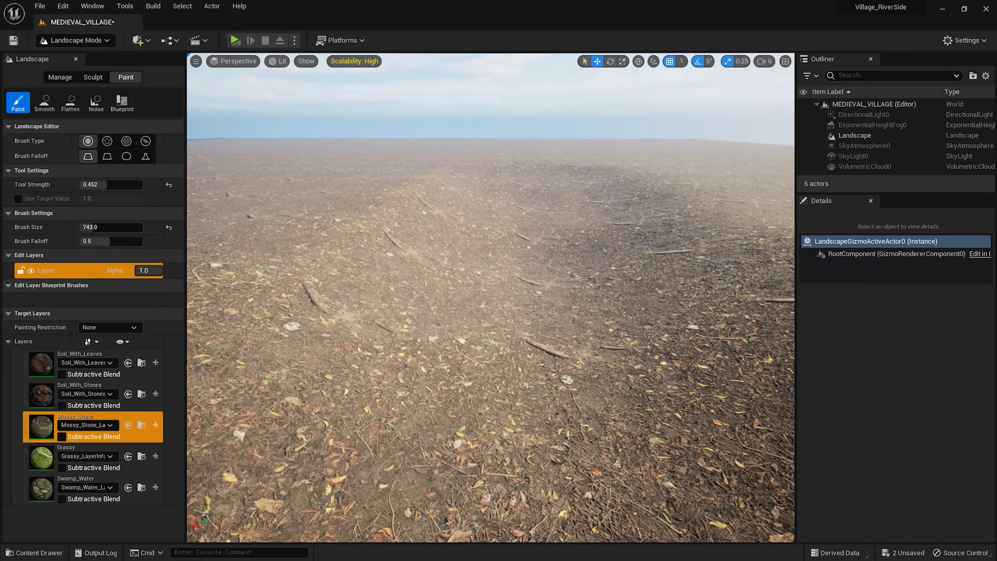
{"action": "right_click_drag", "start_coordinate": [495, 401], "coordinate": [495, 432]}
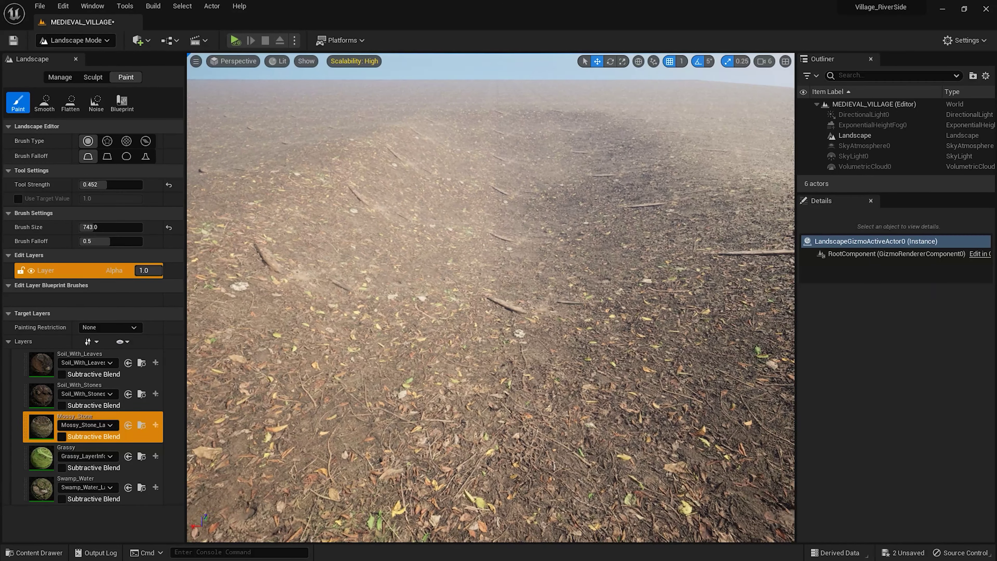
- Paint a wide mossy stone strip extending ahead along the curved valley floor
{"action": "left_click_drag", "start_coordinate": [511, 254], "coordinate": [500, 202]}
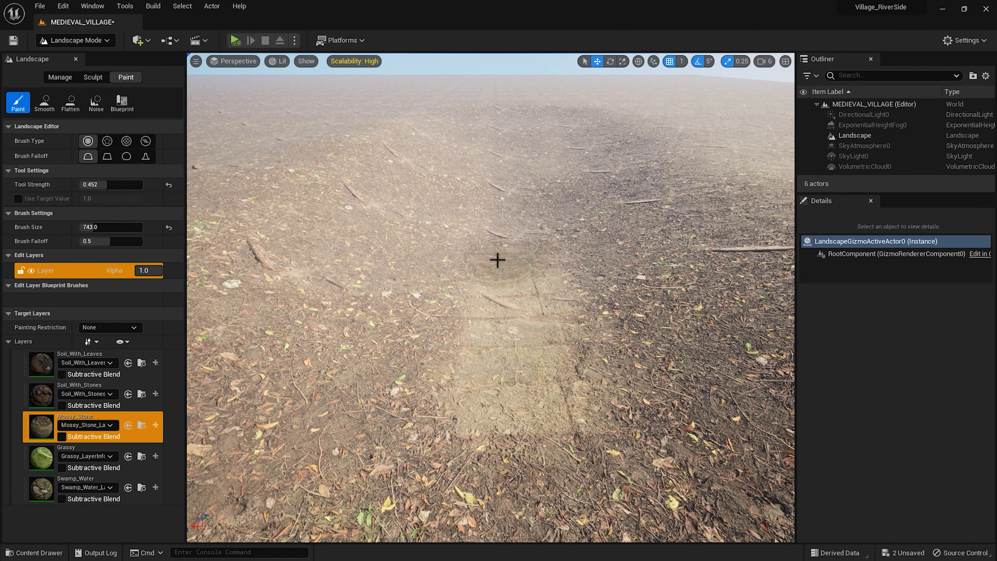
{"action": "left_click_drag", "start_coordinate": [465, 292], "coordinate": [458, 362]}
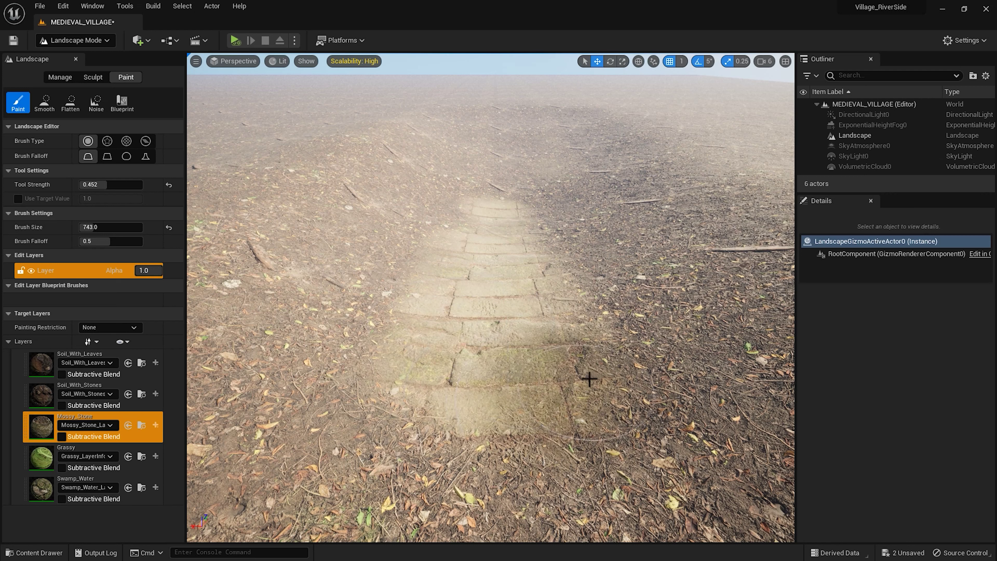
{"action": "mouse_move", "coordinate": [575, 279]}
{"action": "left_mouse_down"}
{"action": "mouse_move", "coordinate": [464, 214]}
{"action": "mouse_move", "coordinate": [650, 400]}
{"action": "mouse_move", "coordinate": [406, 275]}
{"action": "mouse_move", "coordinate": [462, 196]}
{"action": "mouse_move", "coordinate": [401, 383]}
{"action": "mouse_move", "coordinate": [620, 355]}
{"action": "left_mouse_up"}
{"action": "mouse_move", "coordinate": [619, 356]}
{"action": "right_mouse_down"}
{"action": "mouse_move", "coordinate": [619, 298]}
{"action": "mouse_move", "coordinate": [610, 348]}
{"action": "right_mouse_up"}
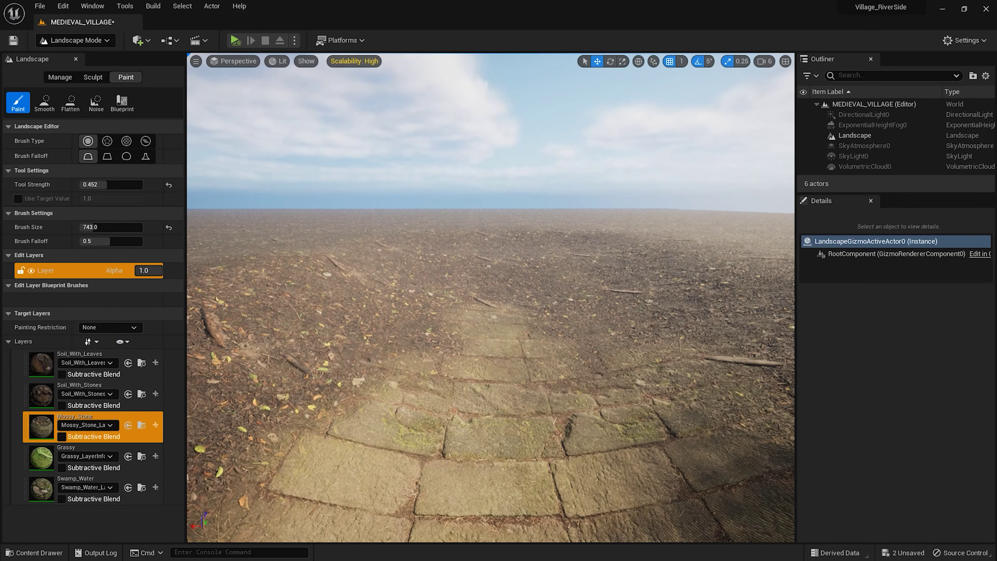
{"action": "left_click_drag", "start_coordinate": [611, 348], "coordinate": [561, 296]}
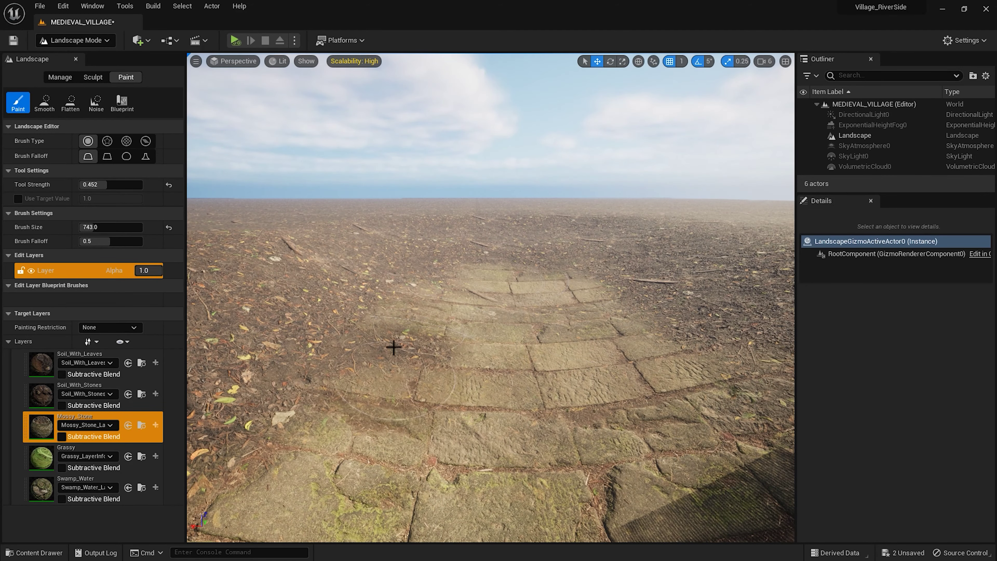
{"action": "mouse_move", "coordinate": [394, 347]}
{"action": "left_mouse_down"}
{"action": "mouse_move", "coordinate": [311, 456]}
{"action": "mouse_move", "coordinate": [683, 301]}
{"action": "left_mouse_up"}
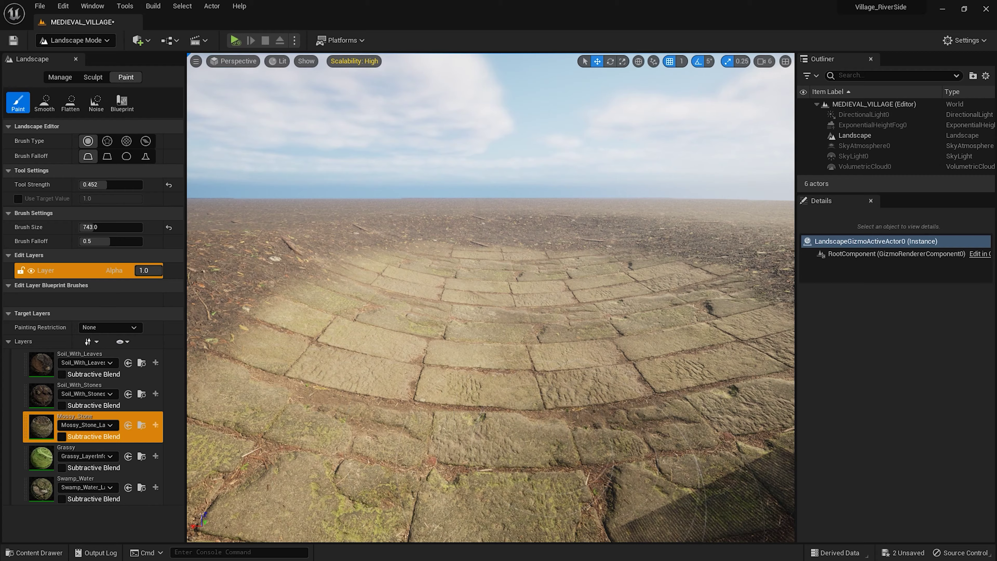
{"action": "right_click_drag", "start_coordinate": [491, 298], "coordinate": [510, 283]}
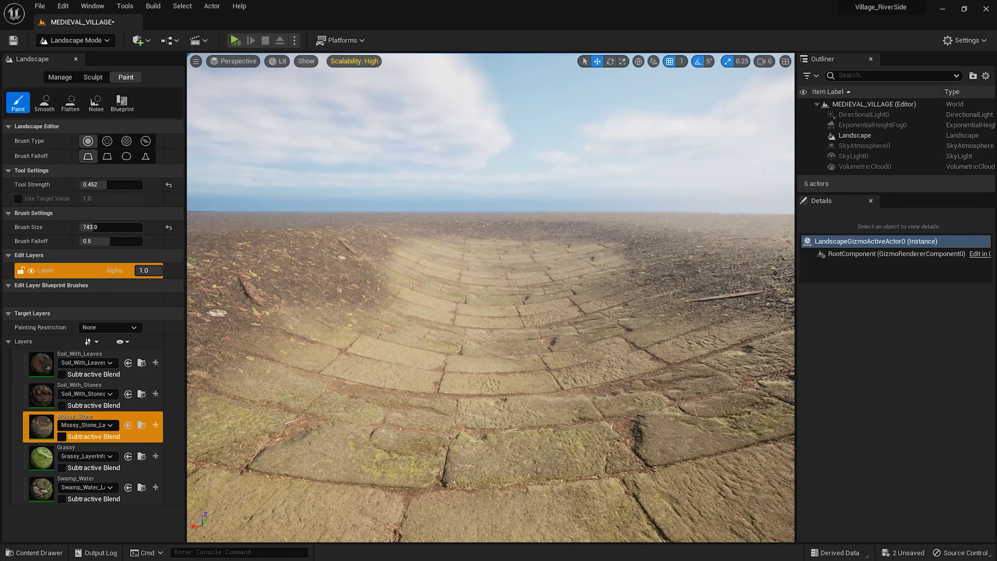
{"action": "mouse_move", "coordinate": [490, 298]}
{"action": "right_mouse_down"}
{"action": "mouse_move", "coordinate": [479, 298]}
{"action": "mouse_move", "coordinate": [491, 275]}
{"action": "mouse_move", "coordinate": [491, 338]}
{"action": "right_mouse_up"}
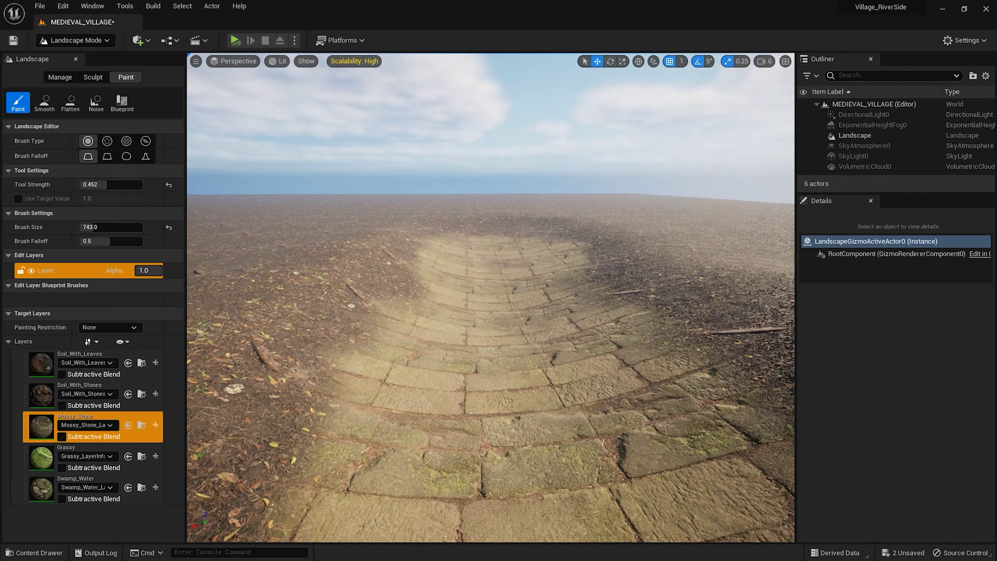
{"action": "right_click_drag", "start_coordinate": [491, 298], "coordinate": [490, 292]}
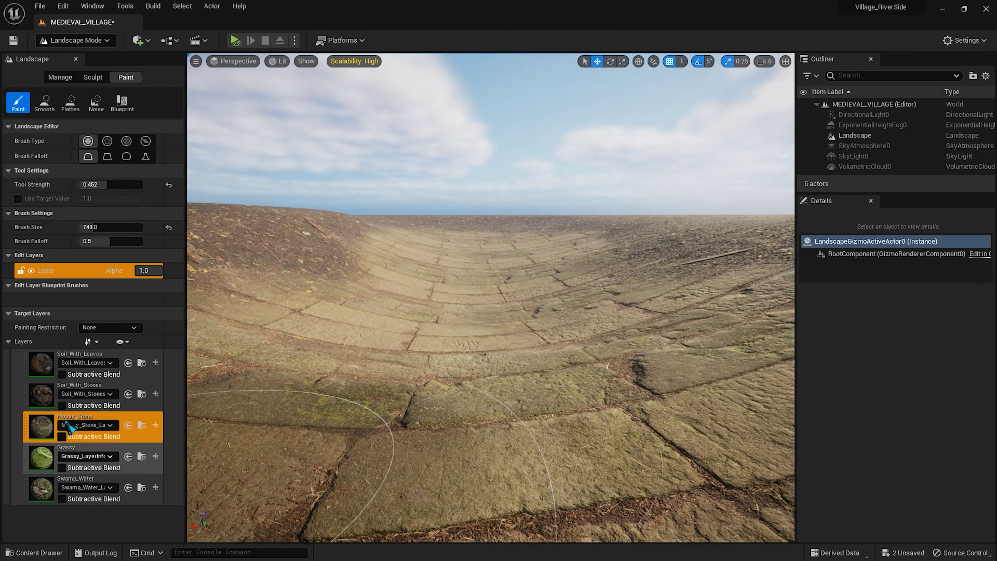
- Switch to Soil_With_Stones, set camera speed to 4, and paint stony soil on slope and paving
{"action": "left_click", "coordinate": [47, 395]}
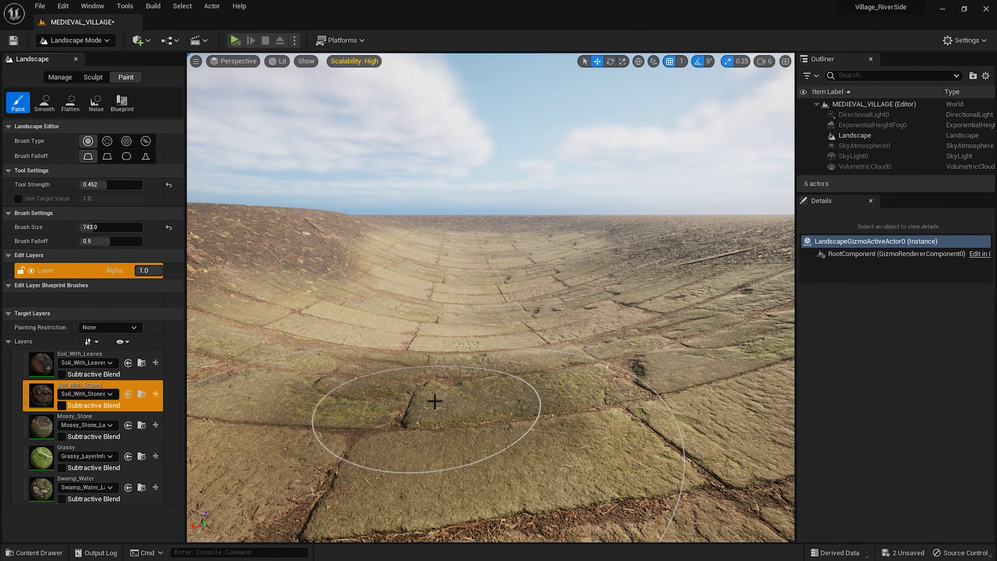
{"action": "right_click_drag", "start_coordinate": [535, 363], "coordinate": [534, 363]}
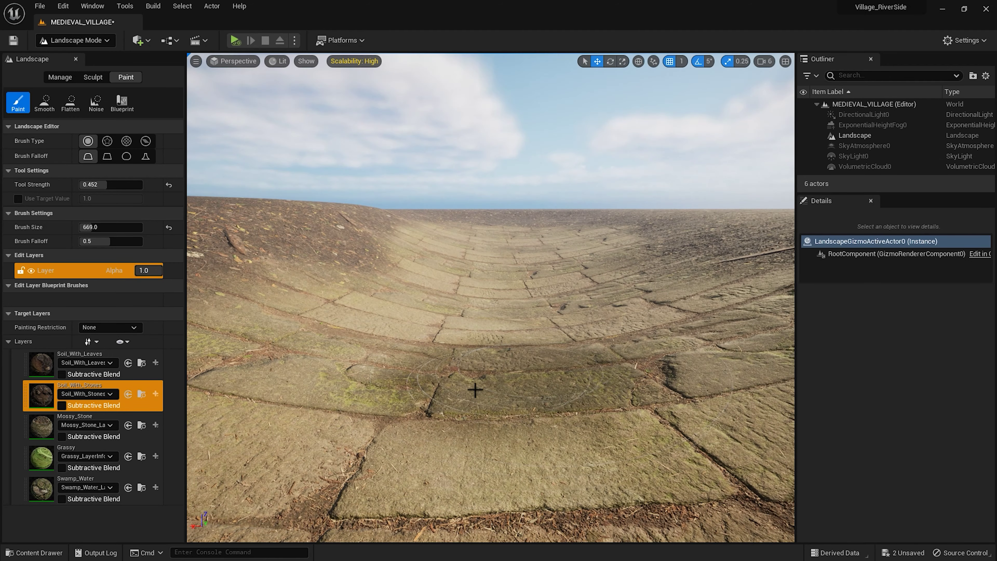
{"action": "left_click_drag", "start_coordinate": [398, 417], "coordinate": [424, 417]}
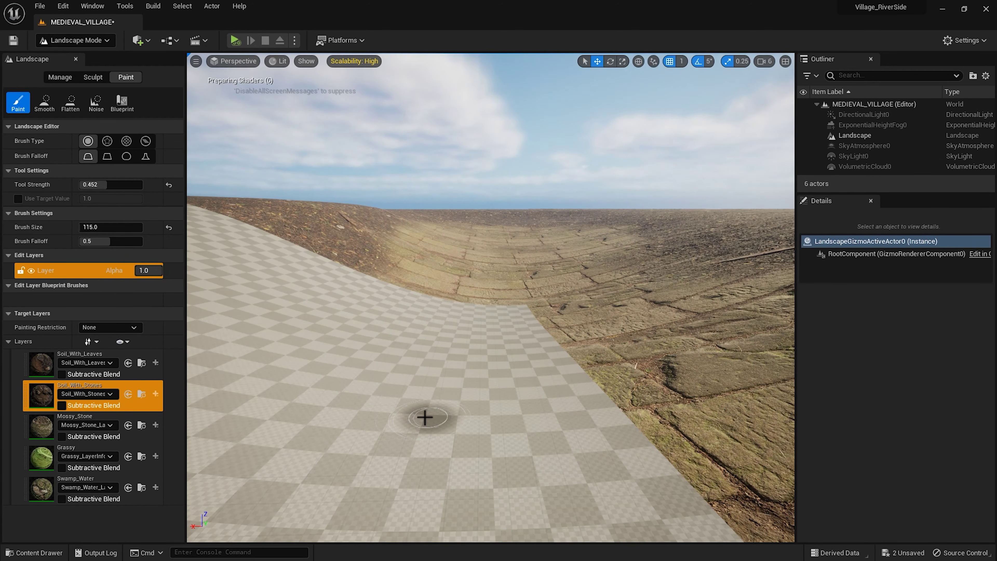
{"action": "right_click_drag", "start_coordinate": [465, 414], "coordinate": [451, 411]}
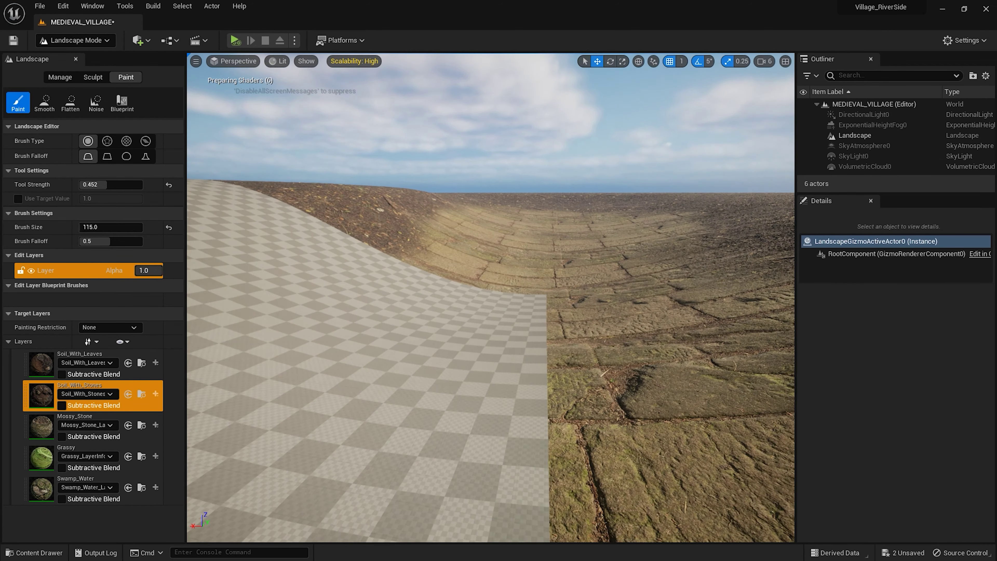
{"action": "left_click", "coordinate": [763, 62]}
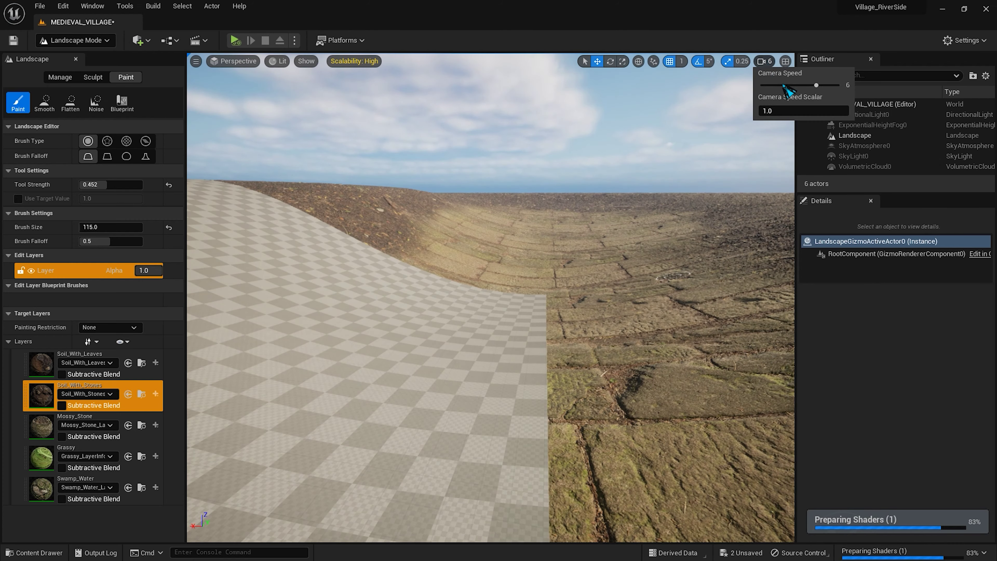
{"action": "mouse_move", "coordinate": [500, 291]}
{"action": "right_mouse_down"}
{"action": "mouse_move", "coordinate": [500, 322]}
{"action": "mouse_move", "coordinate": [416, 344]}
{"action": "right_mouse_up"}
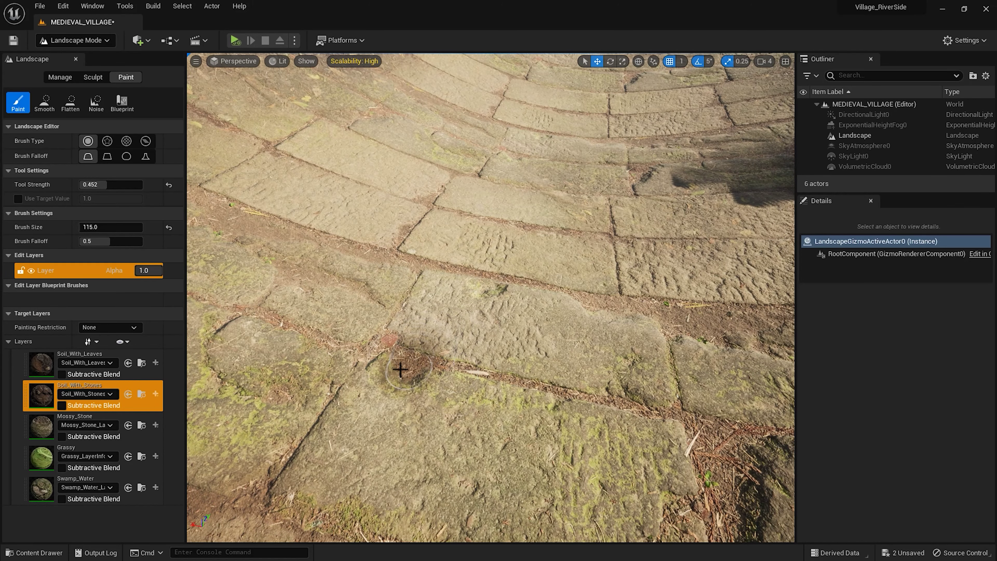
{"action": "left_click_drag", "start_coordinate": [400, 369], "coordinate": [405, 365]}
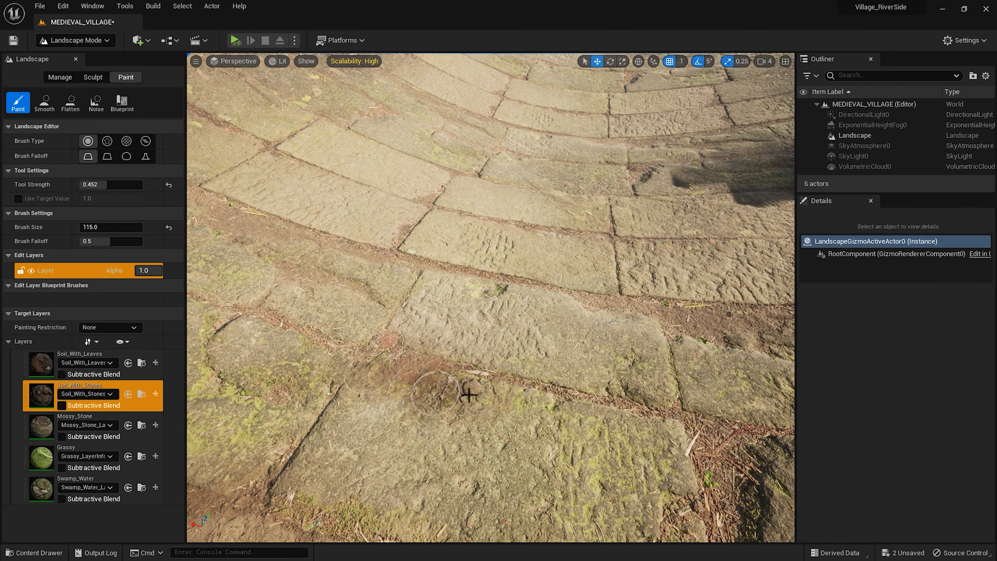
{"action": "mouse_move", "coordinate": [468, 395]}
{"action": "left_mouse_down"}
{"action": "mouse_move", "coordinate": [596, 423]}
{"action": "mouse_move", "coordinate": [453, 395]}
{"action": "left_mouse_up"}
- Scatter more stony soil patches at brush size 260 across the lower and right paving
{"action": "left_click_drag", "start_coordinate": [396, 429], "coordinate": [519, 499]}
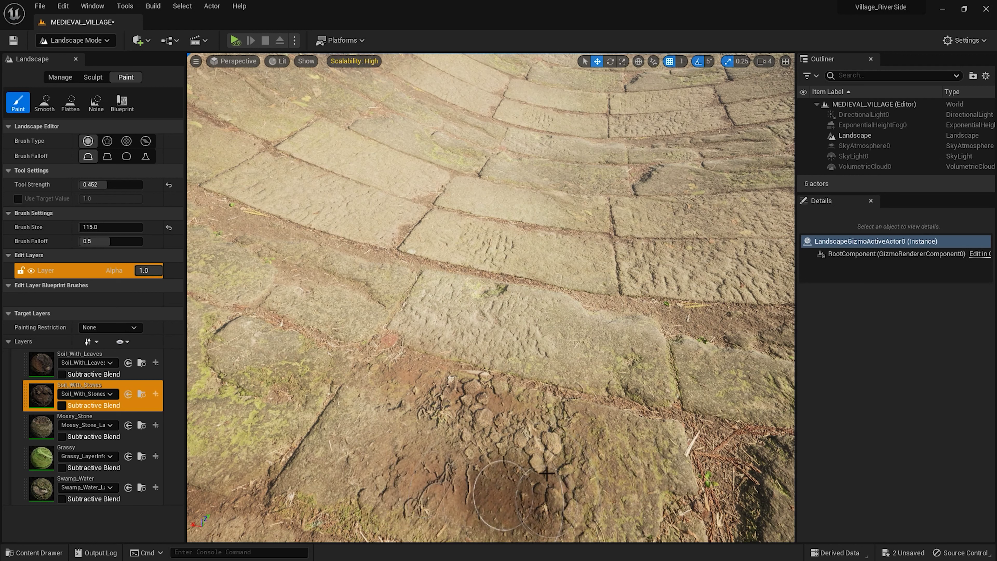
{"action": "mouse_move", "coordinate": [661, 339]}
{"action": "left_mouse_down"}
{"action": "mouse_move", "coordinate": [754, 396]}
{"action": "mouse_move", "coordinate": [595, 375]}
{"action": "left_mouse_up"}
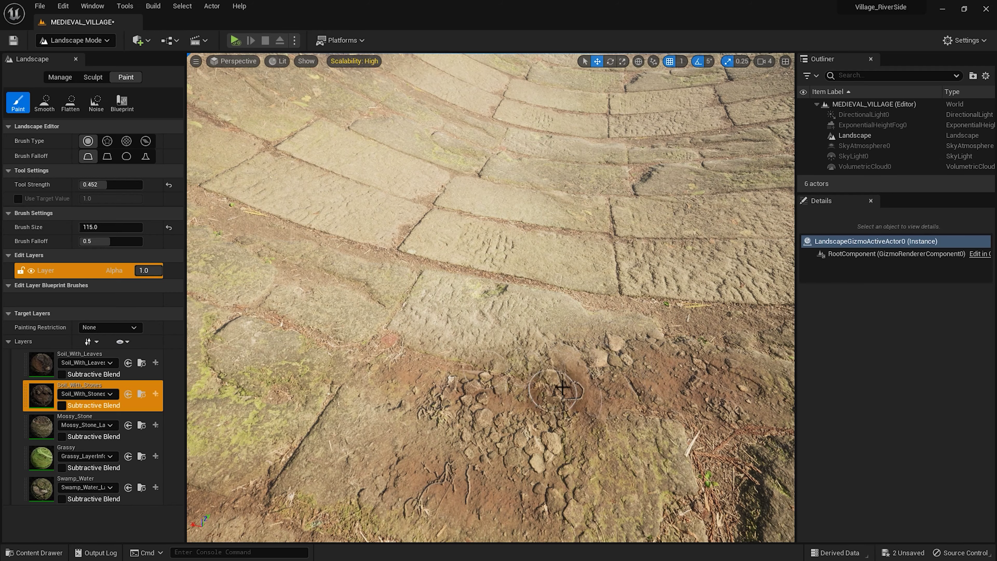
{"action": "right_click_drag", "start_coordinate": [595, 375], "coordinate": [581, 349]}
{"action": "right_click_drag", "start_coordinate": [449, 399], "coordinate": [448, 400]}
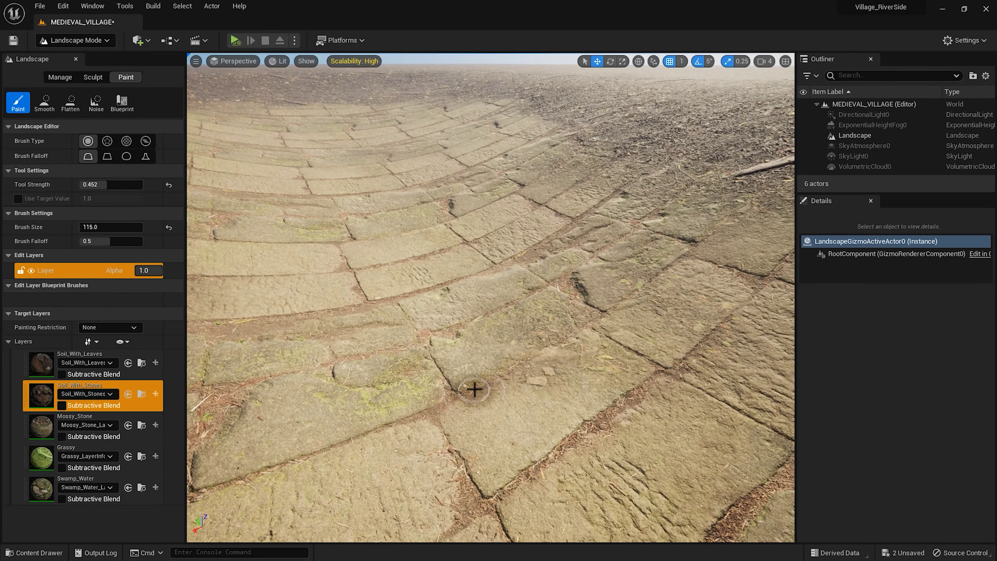
{"action": "mouse_move", "coordinate": [476, 395]}
{"action": "left_mouse_down"}
{"action": "mouse_move", "coordinate": [600, 316]}
{"action": "mouse_move", "coordinate": [522, 338]}
{"action": "left_mouse_up"}
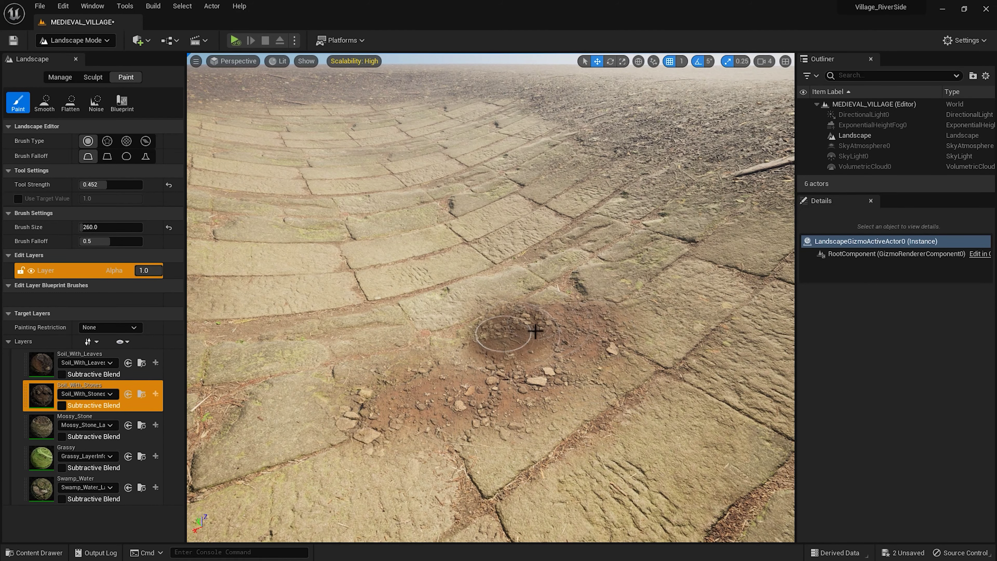
{"action": "right_click_drag", "start_coordinate": [549, 348], "coordinate": [549, 348]}
{"action": "right_click_drag", "start_coordinate": [451, 307], "coordinate": [451, 307]}
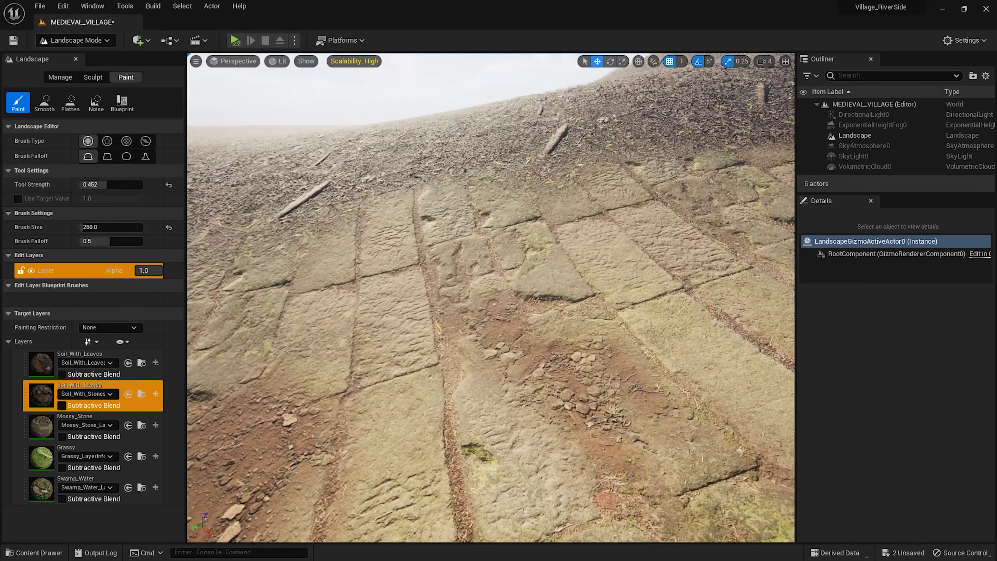
{"action": "left_click_drag", "start_coordinate": [453, 303], "coordinate": [445, 298]}
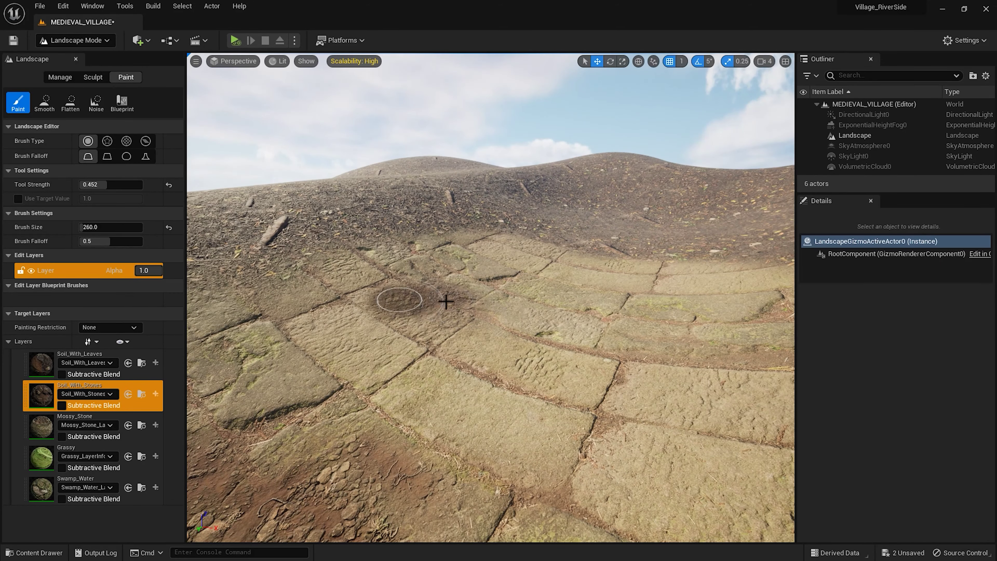
{"action": "mouse_move", "coordinate": [550, 346]}
{"action": "left_mouse_down"}
{"action": "mouse_move", "coordinate": [610, 435]}
{"action": "mouse_move", "coordinate": [523, 461]}
{"action": "left_mouse_up"}
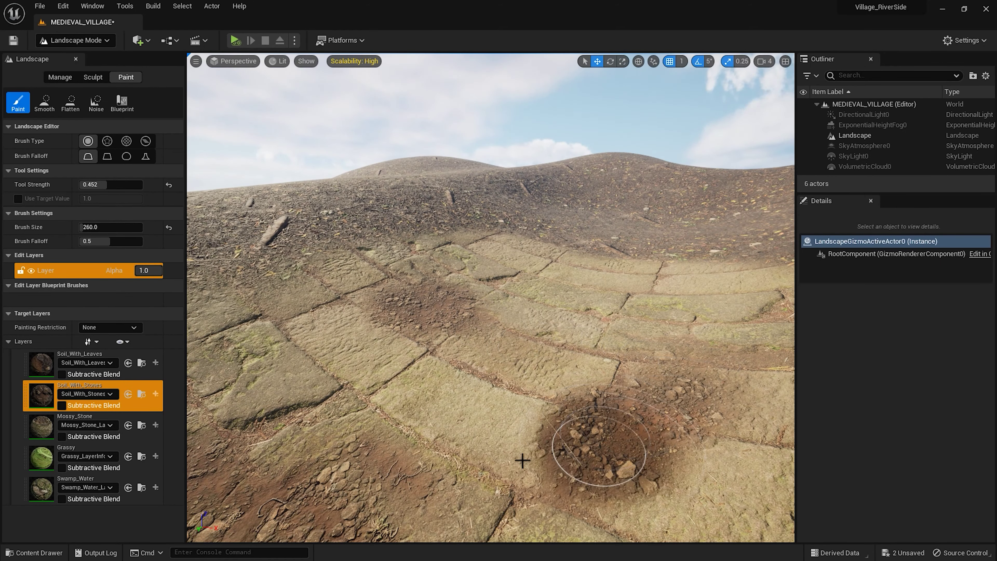
{"action": "right_click_drag", "start_coordinate": [523, 461], "coordinate": [523, 461]}
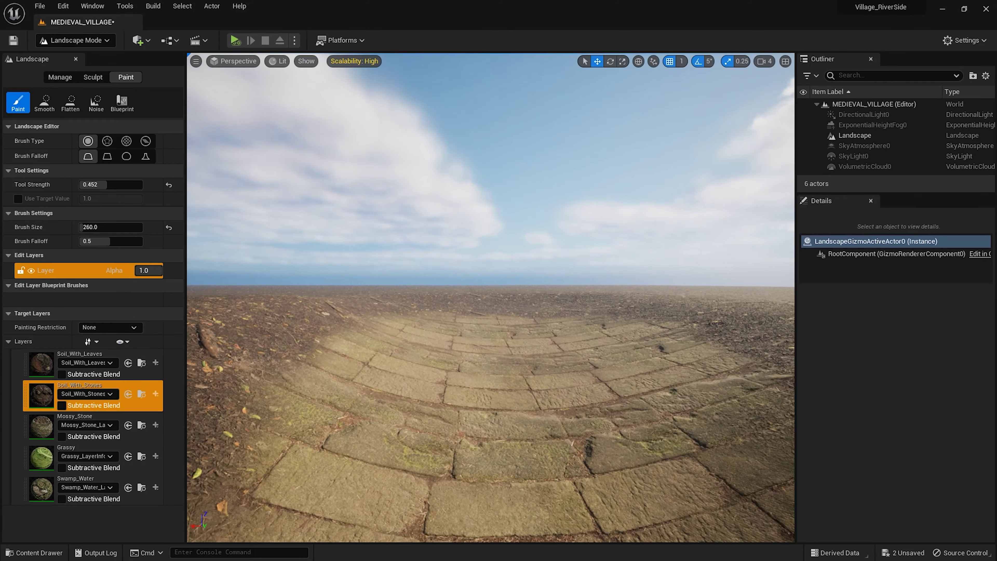
{"action": "right_click_drag", "start_coordinate": [523, 460], "coordinate": [523, 461]}
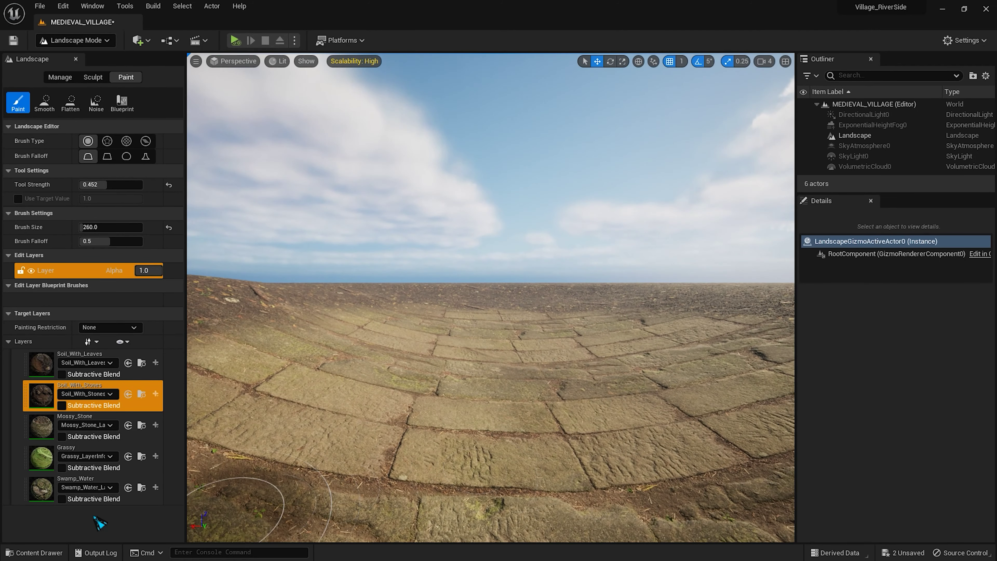
- Select the Swamp_Water layer and paint swamp water across the lower paved slope
{"action": "left_click", "coordinate": [98, 495]}
{"action": "left_click_drag", "start_coordinate": [382, 488], "coordinate": [400, 487]}
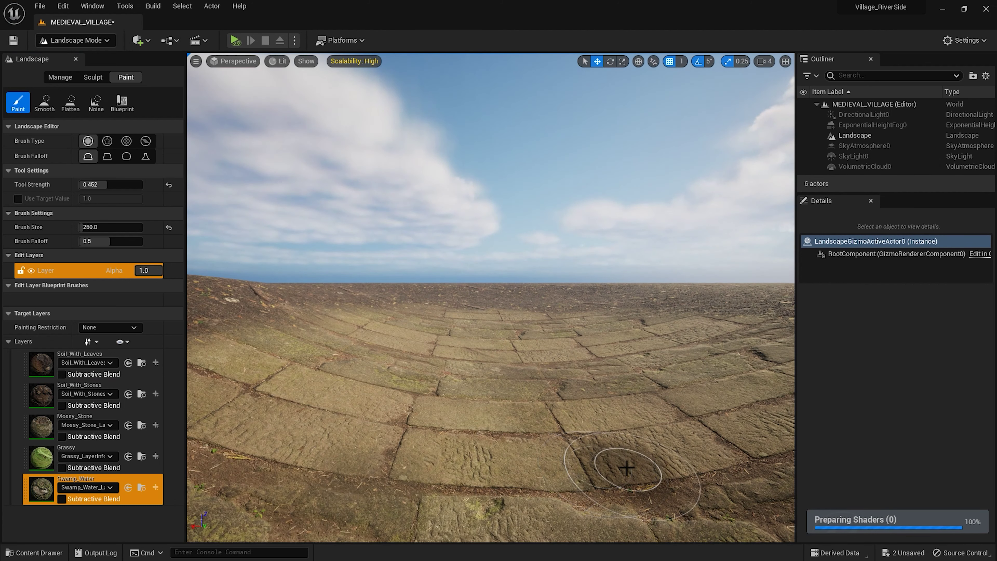
{"action": "right_click_drag", "start_coordinate": [627, 467], "coordinate": [504, 409]}
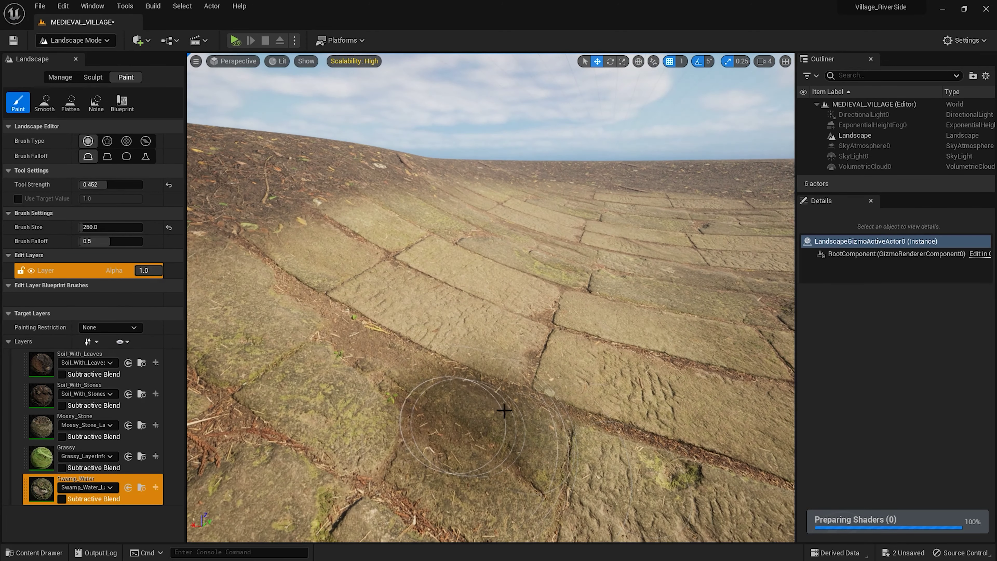
{"action": "left_click_drag", "start_coordinate": [575, 432], "coordinate": [655, 446]}
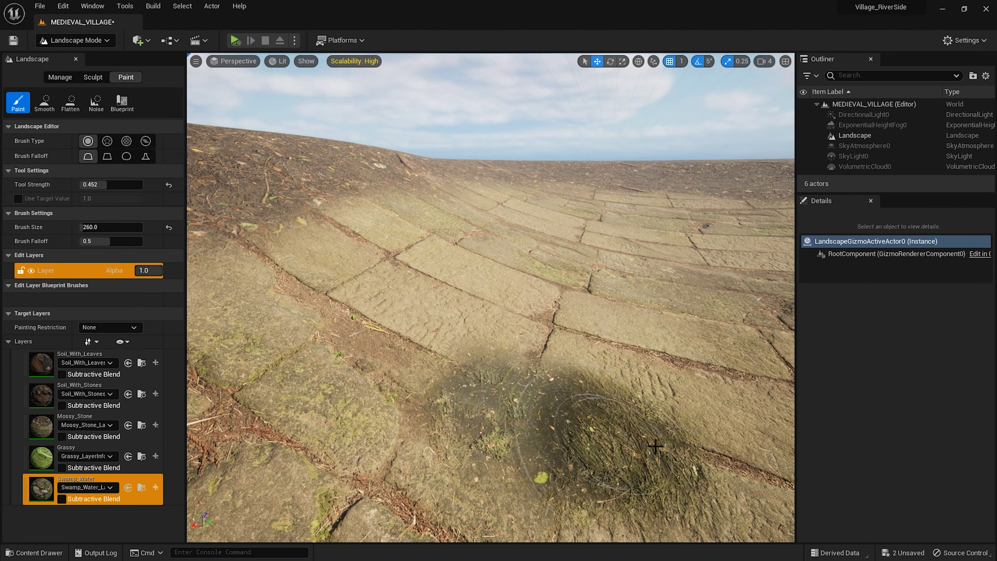
{"action": "mouse_move", "coordinate": [510, 440]}
{"action": "right_mouse_down"}
{"action": "mouse_move", "coordinate": [510, 354]}
{"action": "mouse_move", "coordinate": [491, 352]}
{"action": "mouse_move", "coordinate": [491, 338]}
{"action": "right_mouse_up"}
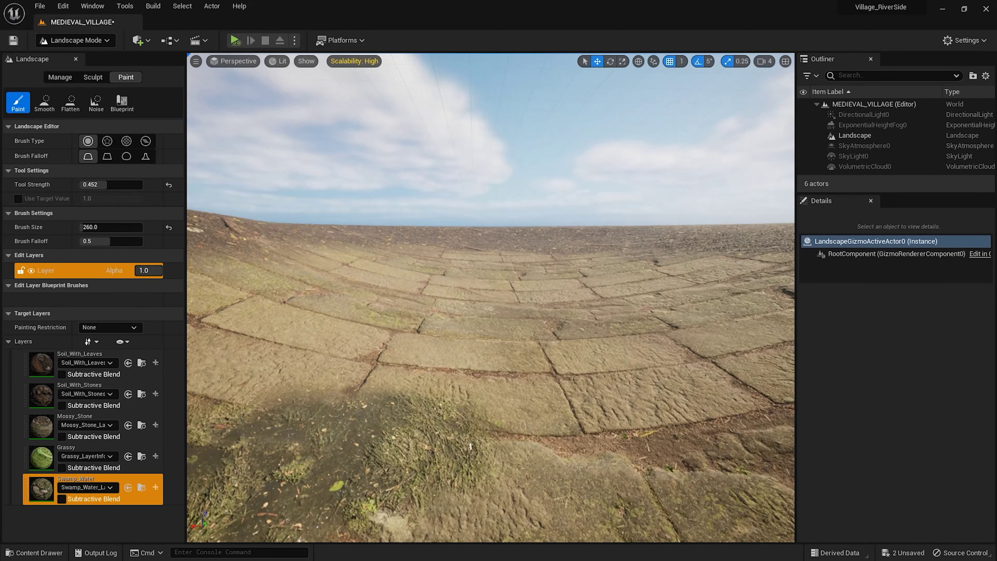
{"action": "right_click_drag", "start_coordinate": [491, 338], "coordinate": [474, 339]}
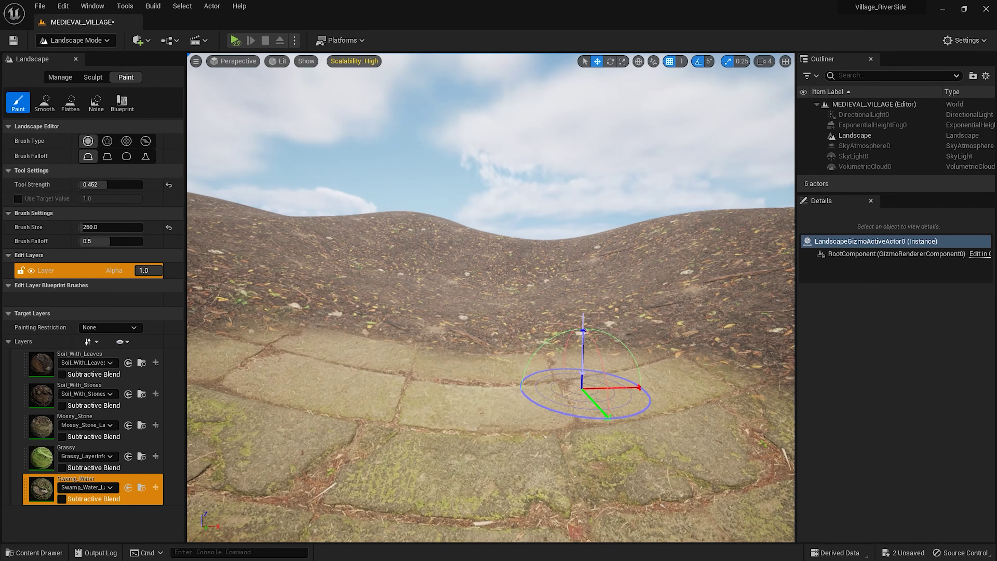
- Paint Mossy_Stone over the upper soil strip, enlarging the brush to 1040 partway through
{"action": "left_click", "coordinate": [43, 424]}
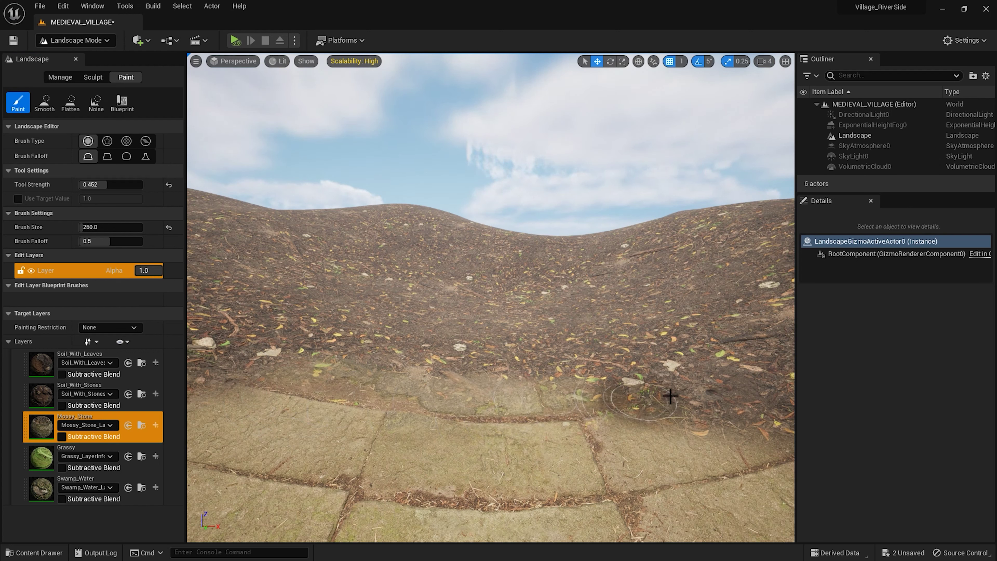
{"action": "left_click_drag", "start_coordinate": [670, 396], "coordinate": [329, 369]}
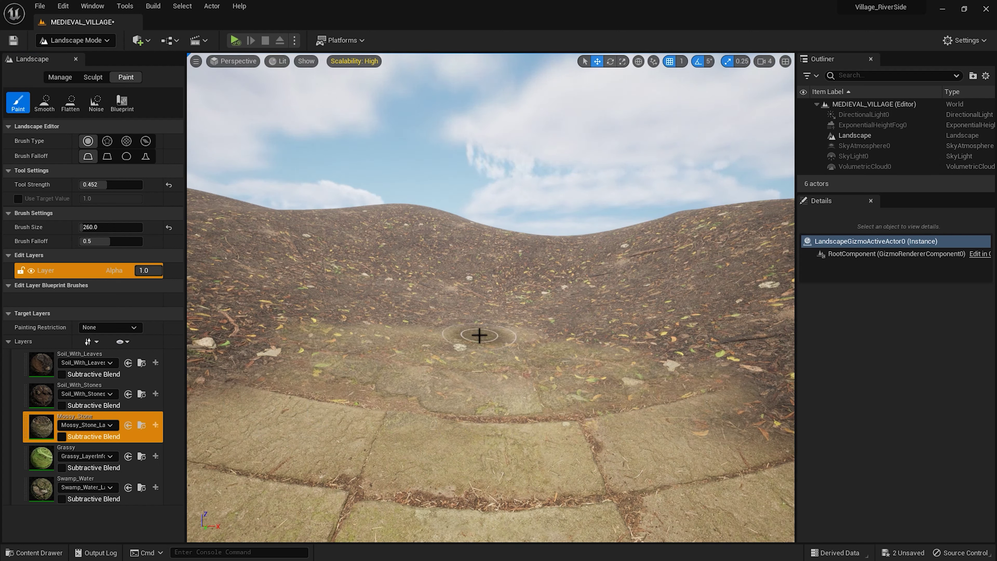
{"action": "key", "text": "bracketright"}
{"action": "key", "text": "bracketright"}
{"action": "key", "text": "bracketright"}
{"action": "mouse_move", "coordinate": [308, 338]}
{"action": "left_mouse_down"}
{"action": "mouse_move", "coordinate": [462, 329]}
{"action": "mouse_move", "coordinate": [528, 300]}
{"action": "left_mouse_up"}
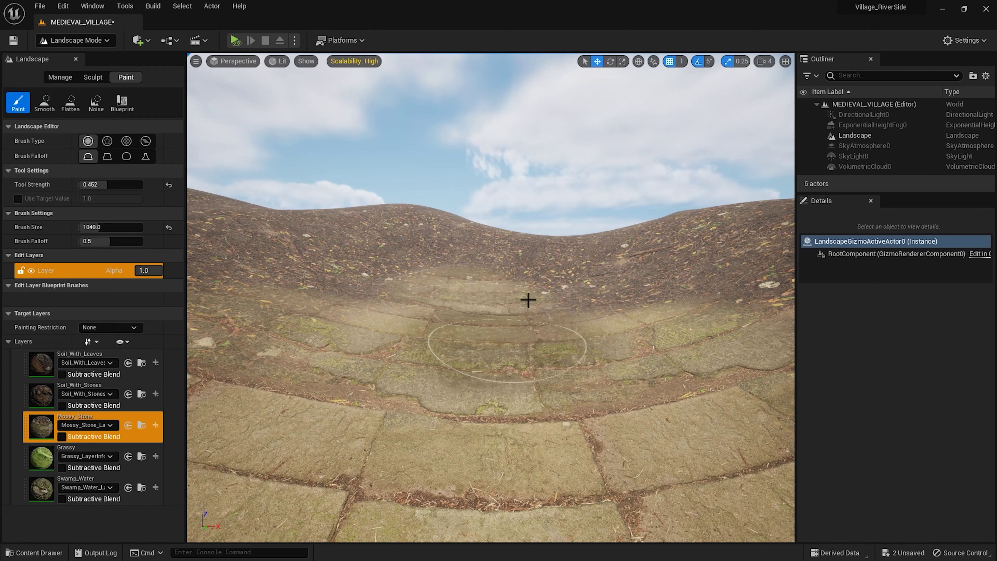
{"action": "mouse_move", "coordinate": [543, 343]}
{"action": "left_mouse_down"}
{"action": "mouse_move", "coordinate": [436, 262]}
{"action": "mouse_move", "coordinate": [383, 323]}
{"action": "mouse_move", "coordinate": [419, 265]}
{"action": "mouse_move", "coordinate": [519, 235]}
{"action": "mouse_move", "coordinate": [550, 346]}
{"action": "mouse_move", "coordinate": [428, 216]}
{"action": "left_mouse_up"}
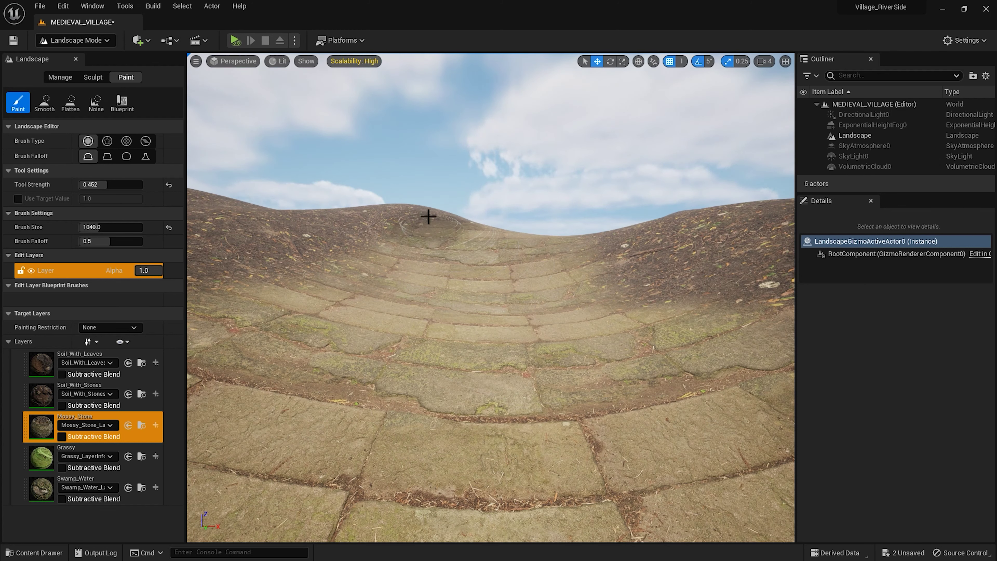
{"action": "mouse_move", "coordinate": [409, 265]}
{"action": "left_mouse_down"}
{"action": "mouse_move", "coordinate": [378, 464]}
{"action": "mouse_move", "coordinate": [525, 356]}
{"action": "mouse_move", "coordinate": [545, 240]}
{"action": "mouse_move", "coordinate": [594, 338]}
{"action": "mouse_move", "coordinate": [556, 374]}
{"action": "left_mouse_up"}
{"action": "mouse_move", "coordinate": [556, 374]}
{"action": "right_mouse_down"}
{"action": "mouse_move", "coordinate": [667, 353]}
{"action": "mouse_move", "coordinate": [643, 314]}
{"action": "mouse_move", "coordinate": [387, 456]}
{"action": "right_mouse_up"}
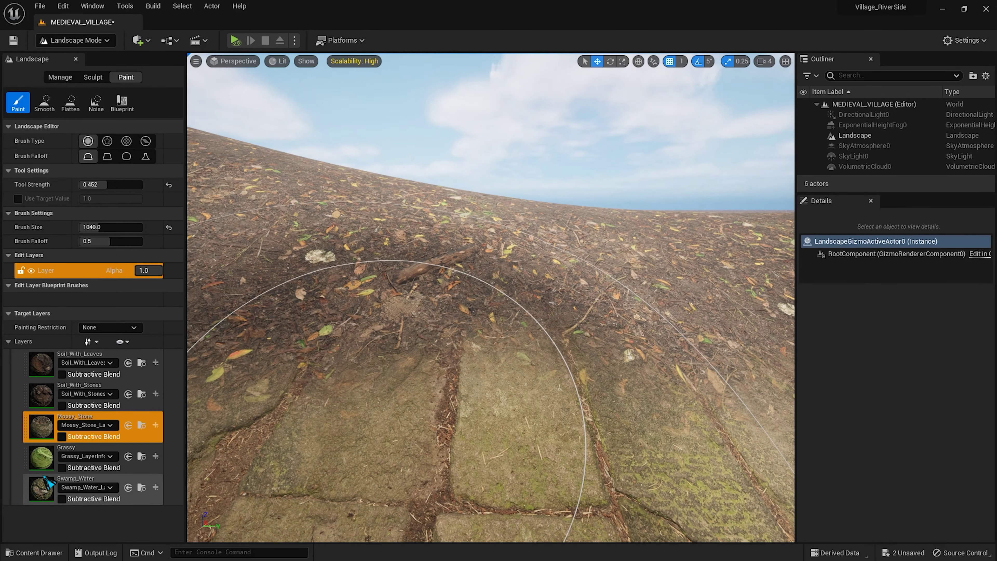
- Paint Soil_With_Stones streaks across the hillside and paved channel edges with a 429 brush
{"action": "left_click", "coordinate": [46, 394]}
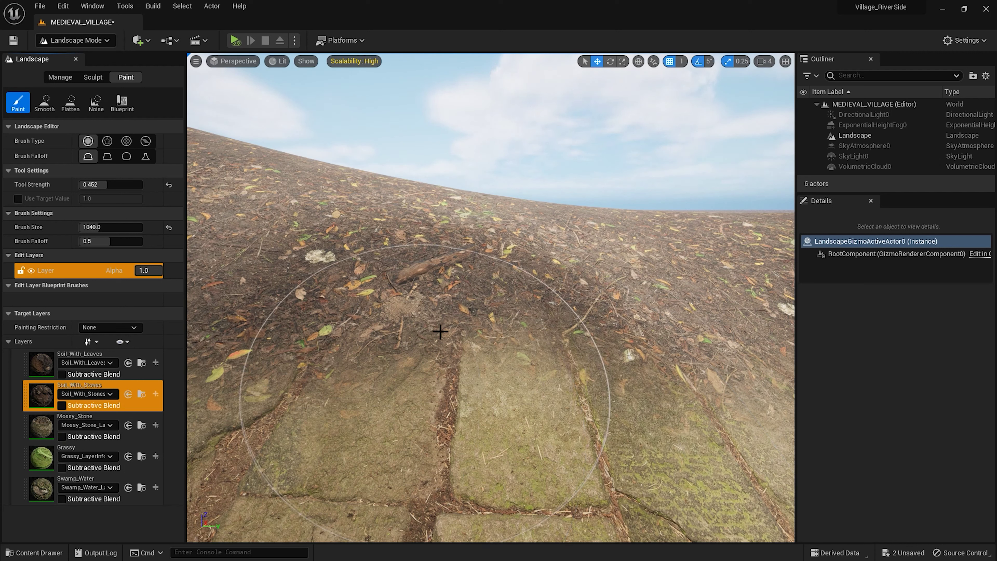
{"action": "mouse_move", "coordinate": [425, 320]}
{"action": "left_mouse_down"}
{"action": "mouse_move", "coordinate": [523, 311]}
{"action": "mouse_move", "coordinate": [642, 322]}
{"action": "left_mouse_up"}
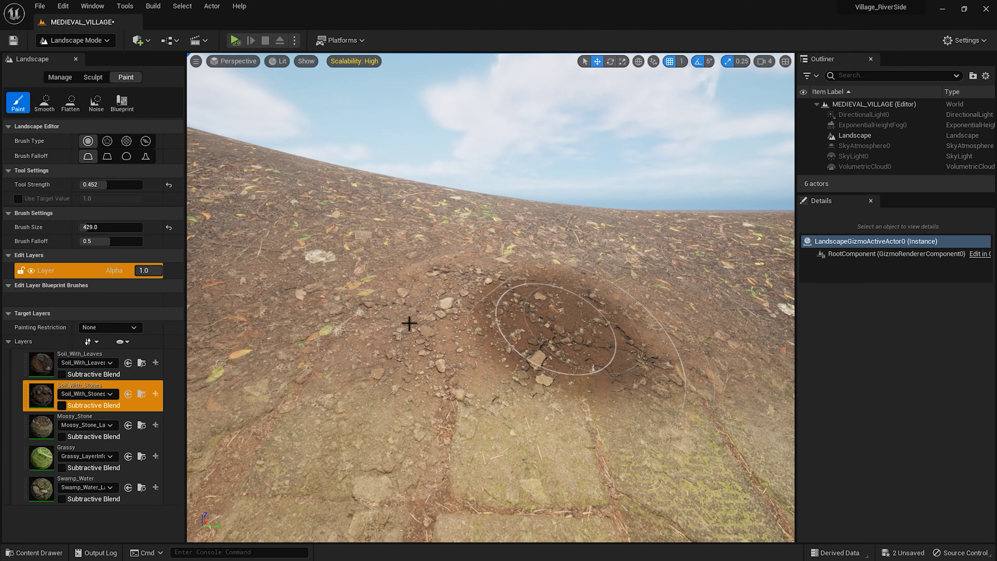
{"action": "right_click_drag", "start_coordinate": [608, 330], "coordinate": [538, 333]}
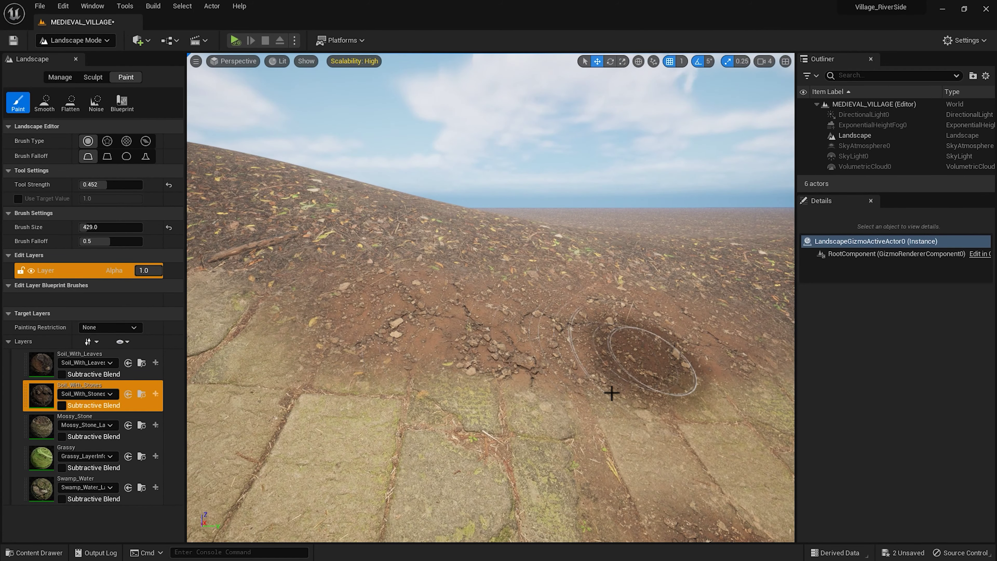
{"action": "mouse_move", "coordinate": [595, 485]}
{"action": "right_mouse_down"}
{"action": "mouse_move", "coordinate": [549, 471]}
{"action": "mouse_move", "coordinate": [562, 429]}
{"action": "right_mouse_up"}
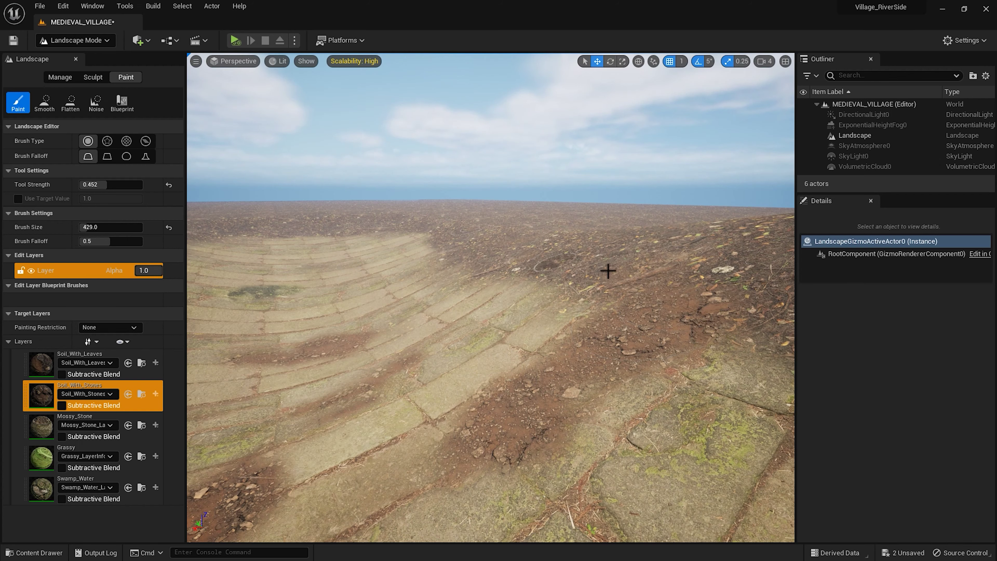
{"action": "right_click_drag", "start_coordinate": [661, 329], "coordinate": [598, 312]}
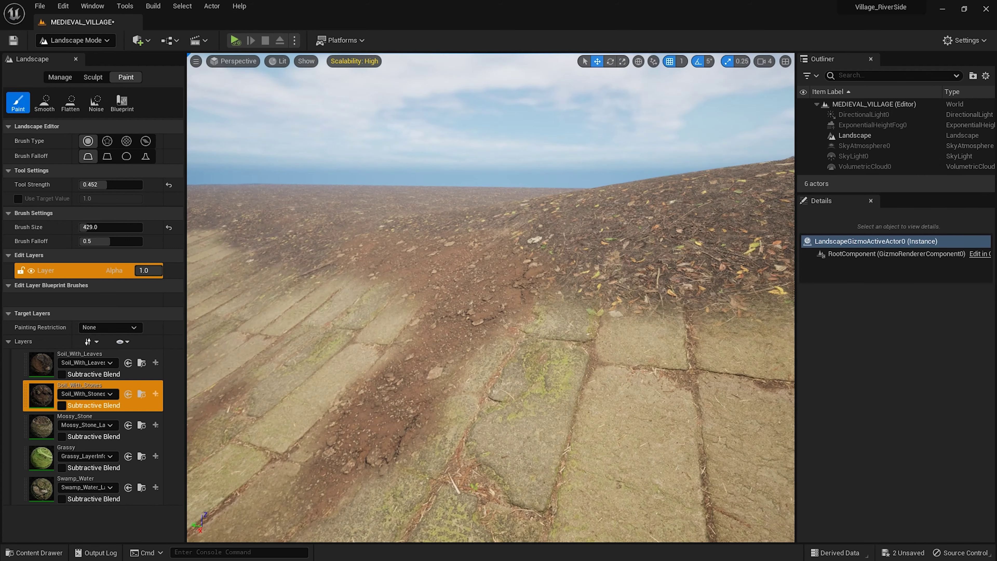
{"action": "mouse_move", "coordinate": [643, 403]}
{"action": "right_mouse_down"}
{"action": "mouse_move", "coordinate": [573, 388]}
{"action": "mouse_move", "coordinate": [645, 422]}
{"action": "right_mouse_up"}
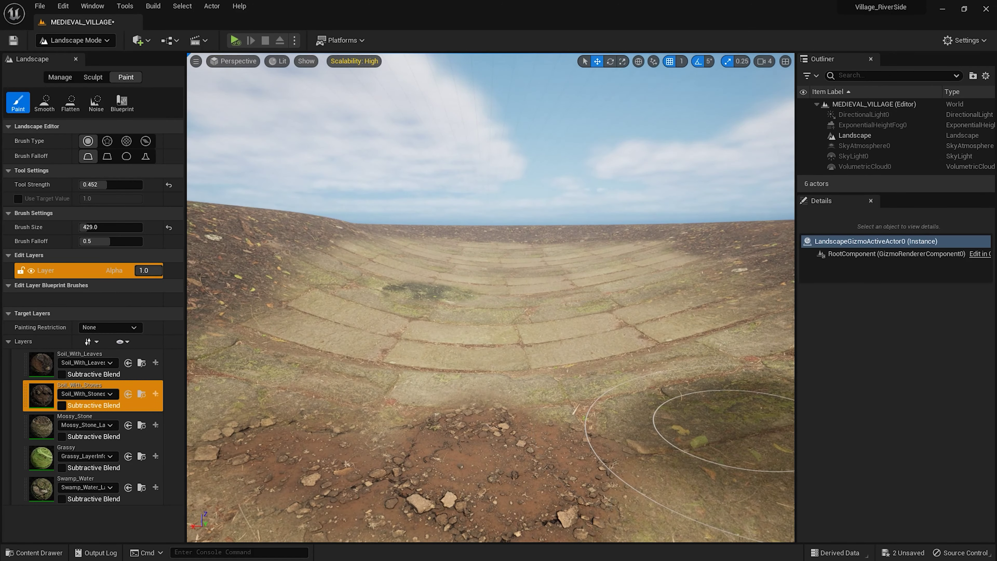
{"action": "scroll", "coordinate": [726, 430], "scroll_direction": "up", "scroll_amount": 3}
{"action": "scroll", "coordinate": [543, 375], "scroll_direction": "down", "scroll_amount": 2}
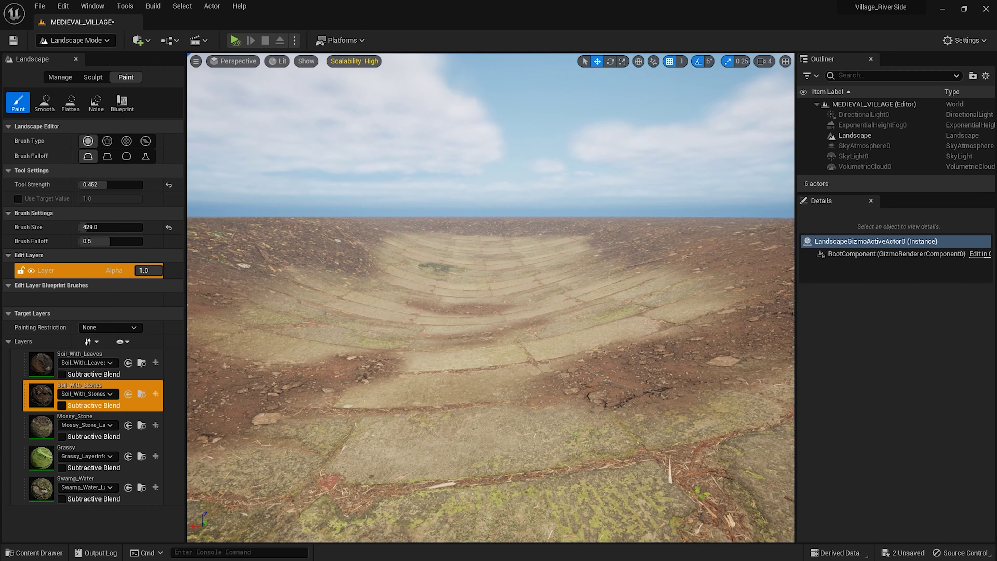
- Switch to Selection Mode and browse the Content Drawer to Megascans > 3D_Assets
{"action": "left_click", "coordinate": [74, 40]}
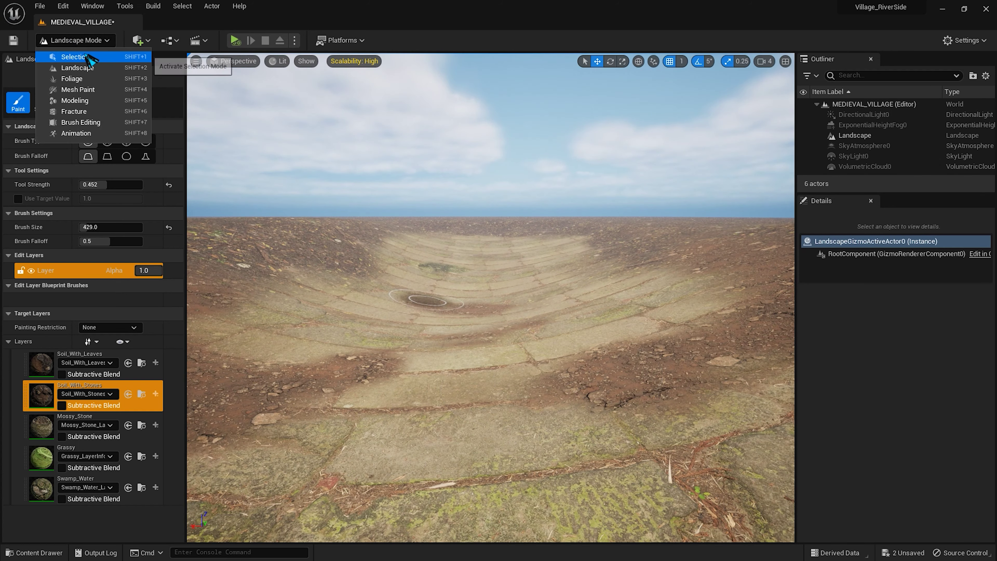
{"action": "left_click", "coordinate": [90, 58]}
{"action": "left_click_drag", "start_coordinate": [449, 373], "coordinate": [449, 373]}
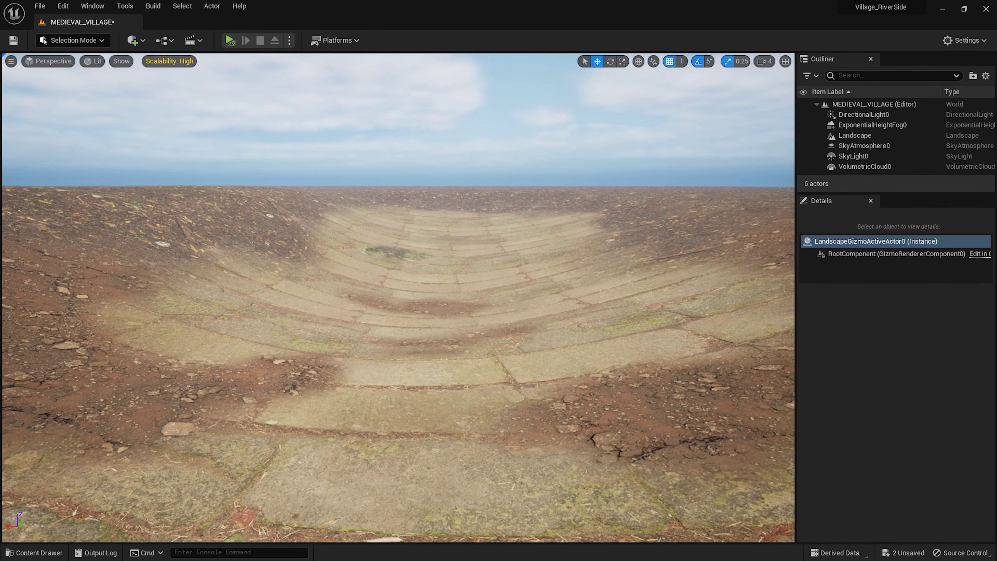
{"action": "key", "text": "ctrl+space"}
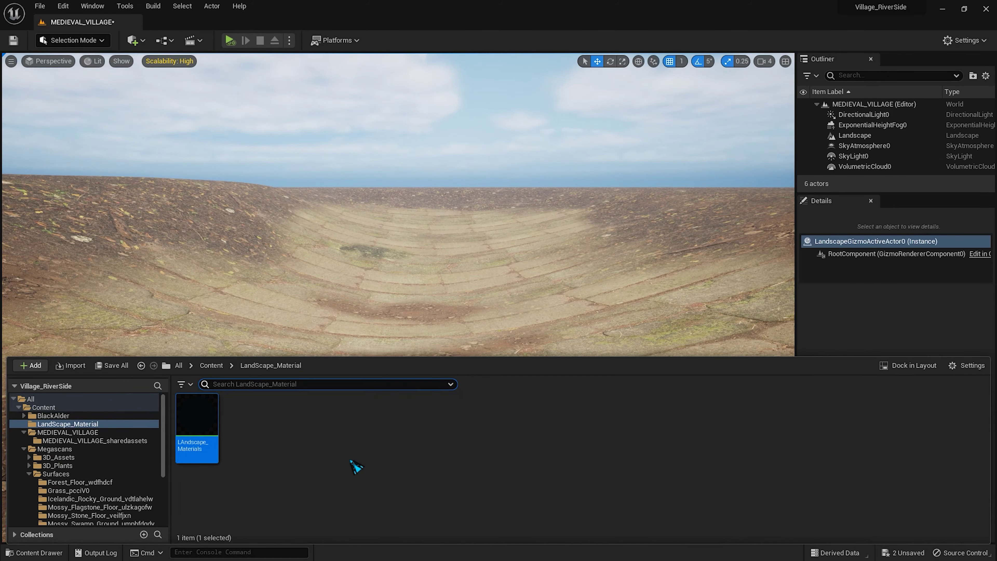
{"action": "left_click", "coordinate": [43, 407]}
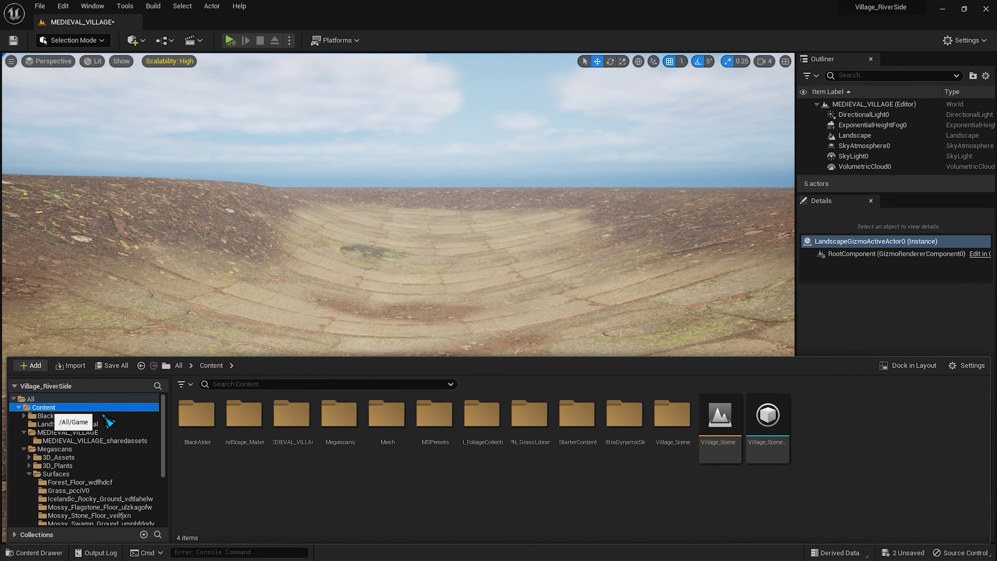
{"action": "double_click", "coordinate": [388, 450]}
{"action": "key", "text": "alt+Left"}
{"action": "left_click", "coordinate": [337, 433]}
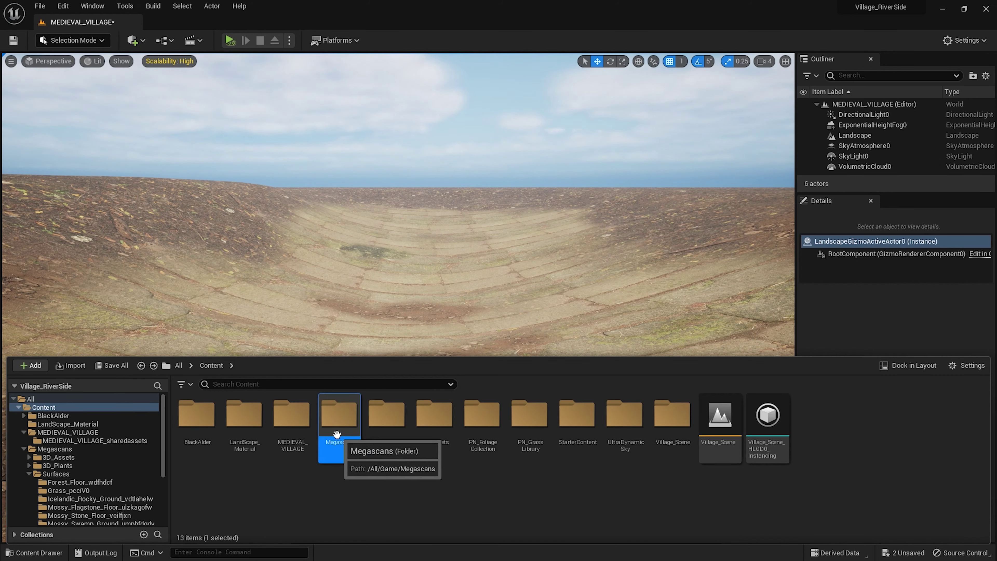
{"action": "double_click", "coordinate": [336, 433]}
{"action": "double_click", "coordinate": [220, 432]}
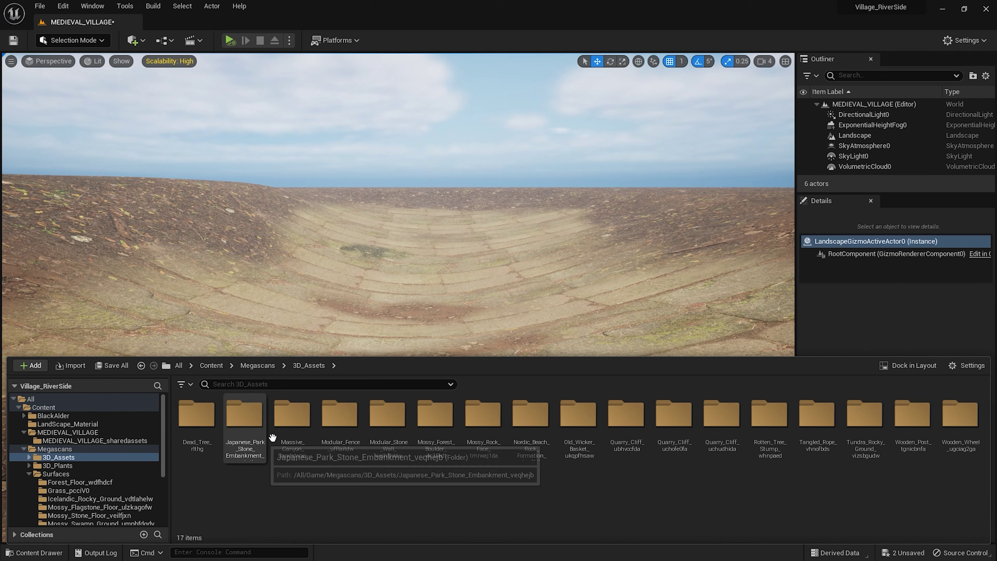
- Select both S_Modular_Fence meshes in the Content Drawer
{"action": "left_click", "coordinate": [489, 317]}
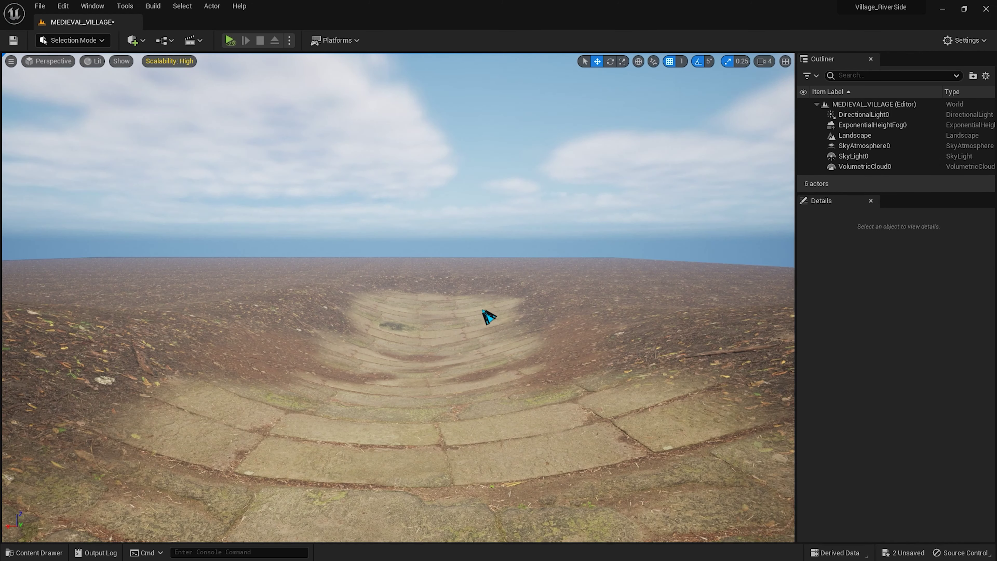
{"action": "right_click_drag", "start_coordinate": [451, 340], "coordinate": [452, 336]}
{"action": "key", "text": "ctrl+space"}
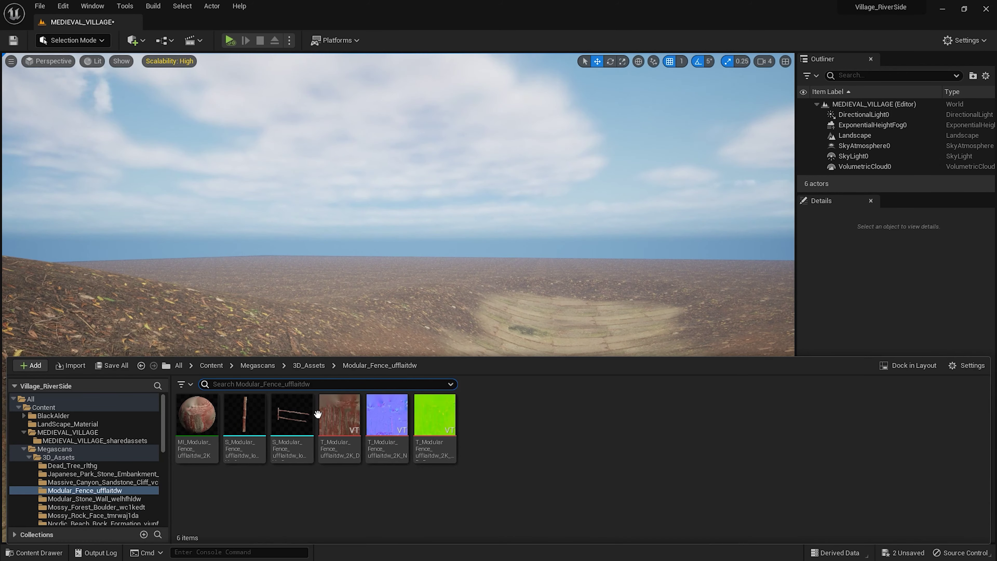
{"action": "left_click", "coordinate": [244, 416]}
{"action": "left_click", "coordinate": [292, 416], "text": "ctrl"}
- Drop both fence meshes on the hillside, group them, make them movable and rotate 90°
{"action": "left_click_drag", "start_coordinate": [330, 344], "coordinate": [335, 340]}
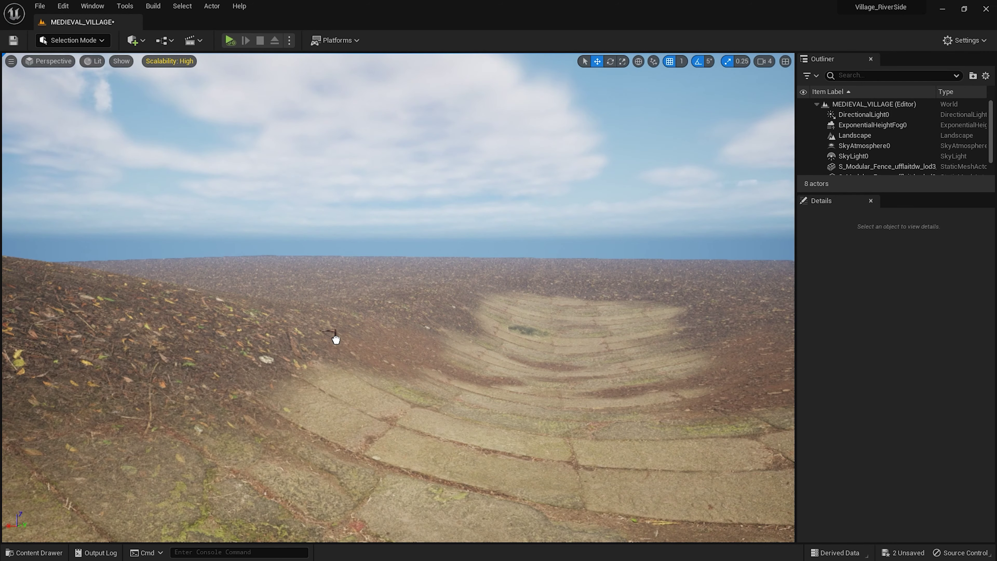
{"action": "key", "text": "ctrl+g"}
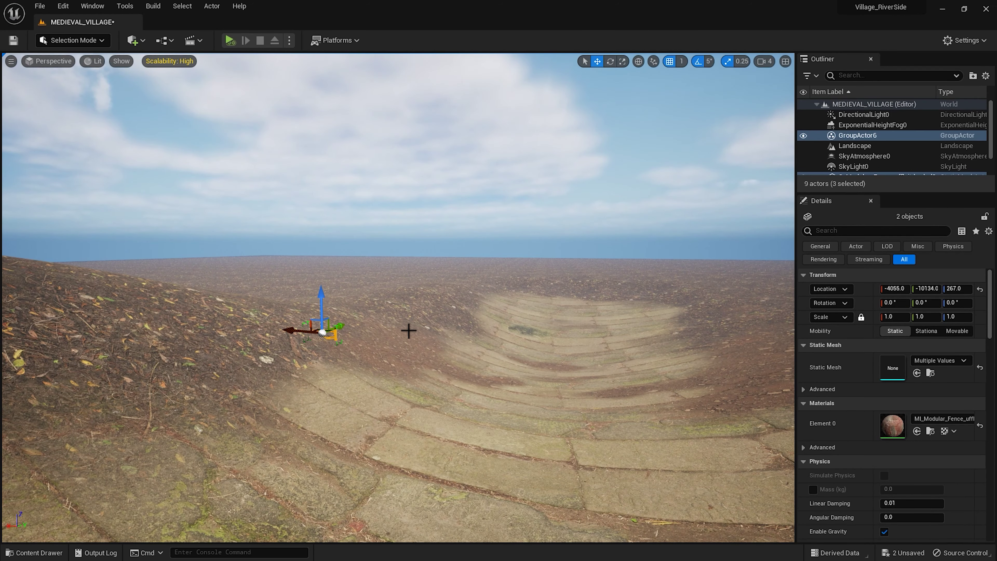
{"action": "left_click", "coordinate": [956, 330]}
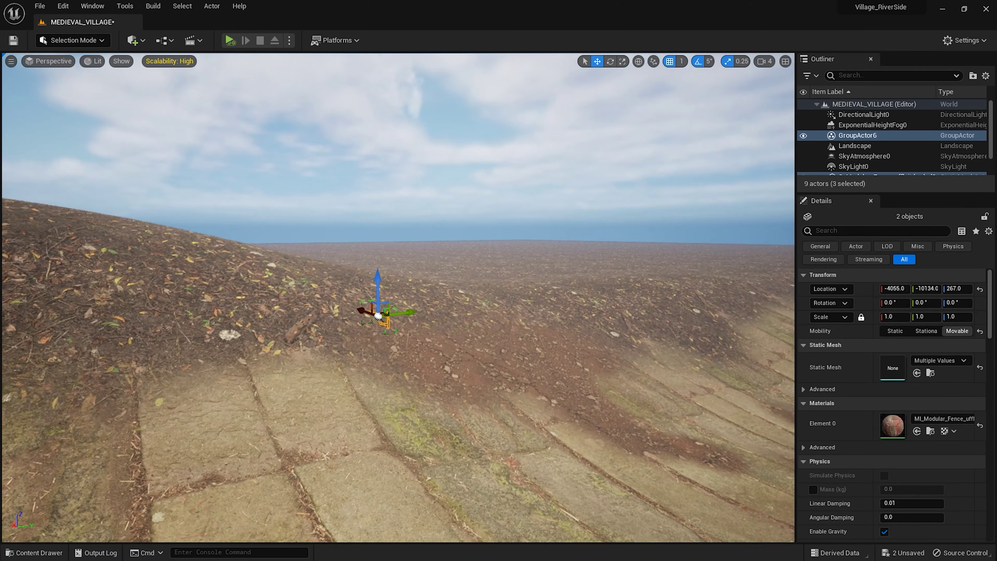
{"action": "key", "text": "e"}
{"action": "type", "text": "90"}
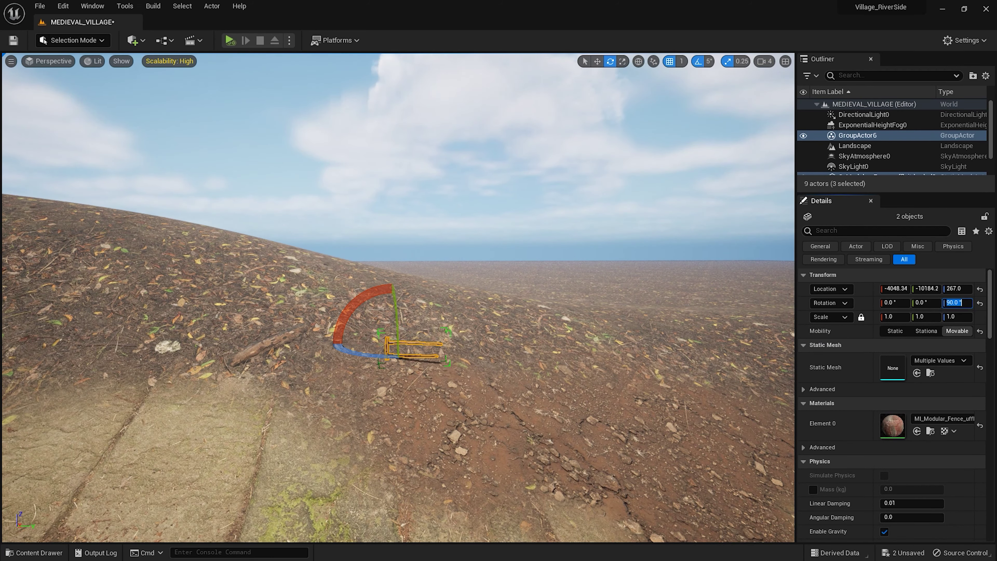
{"action": "right_click_drag", "start_coordinate": [444, 416], "coordinate": [444, 416]}
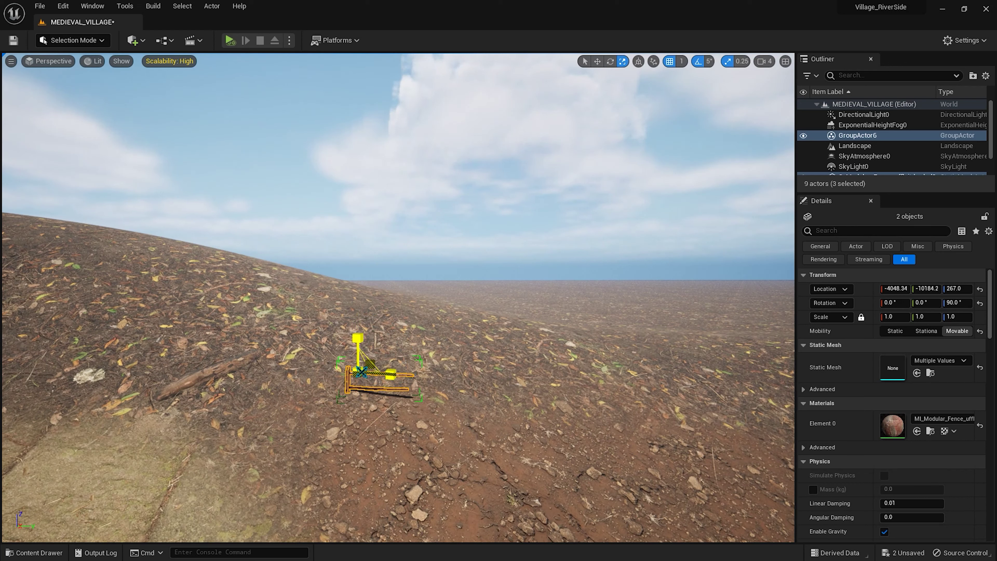
- Scale the fence group uniformly to 5, then 5.5, then 6 on every axis
{"action": "left_click_drag", "start_coordinate": [369, 365], "coordinate": [469, 334]}
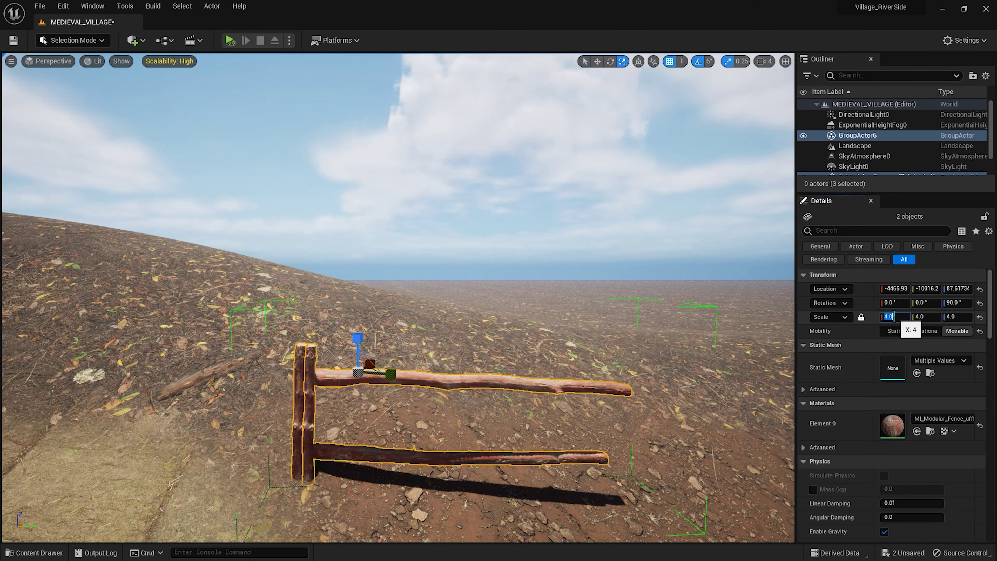
{"action": "type", "text": "5"}
{"action": "key", "text": "Return"}
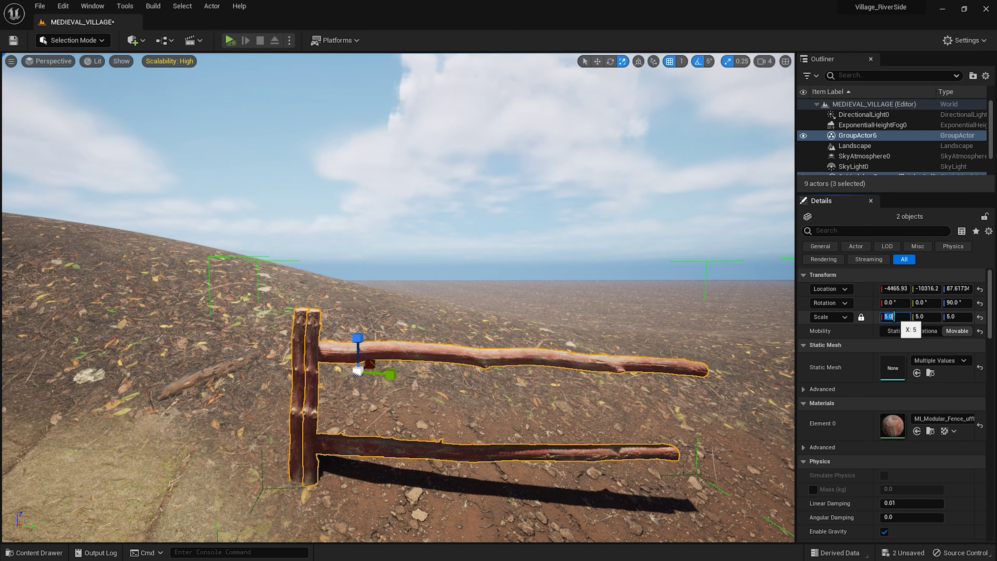
{"action": "type", "text": ".5"}
{"action": "key", "text": "Return"}
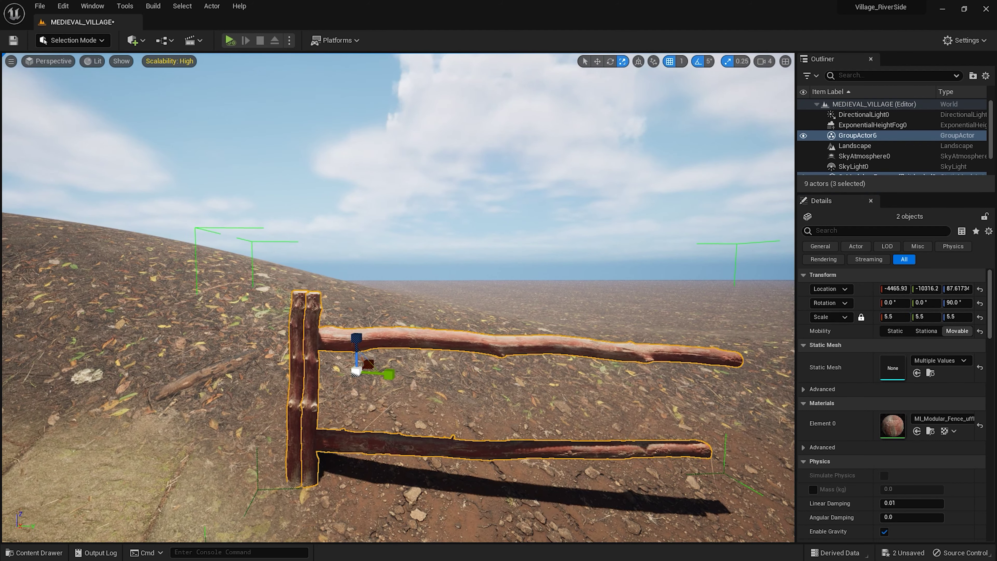
{"action": "right_click_drag", "start_coordinate": [396, 299], "coordinate": [353, 298]}
{"action": "right_click_drag", "start_coordinate": [668, 345], "coordinate": [691, 345]}
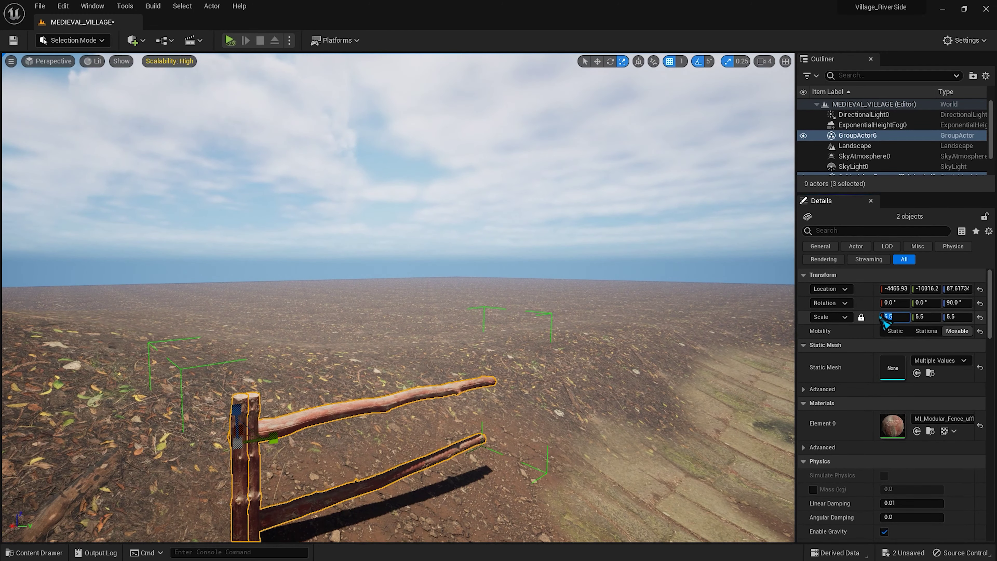
{"action": "type", "text": "6"}
{"action": "key", "text": "Return"}
- Switch to the move gizmo and orbit to inspect the 6.0-scale fence end-on
{"action": "right_click_drag", "start_coordinate": [569, 337], "coordinate": [510, 337]}
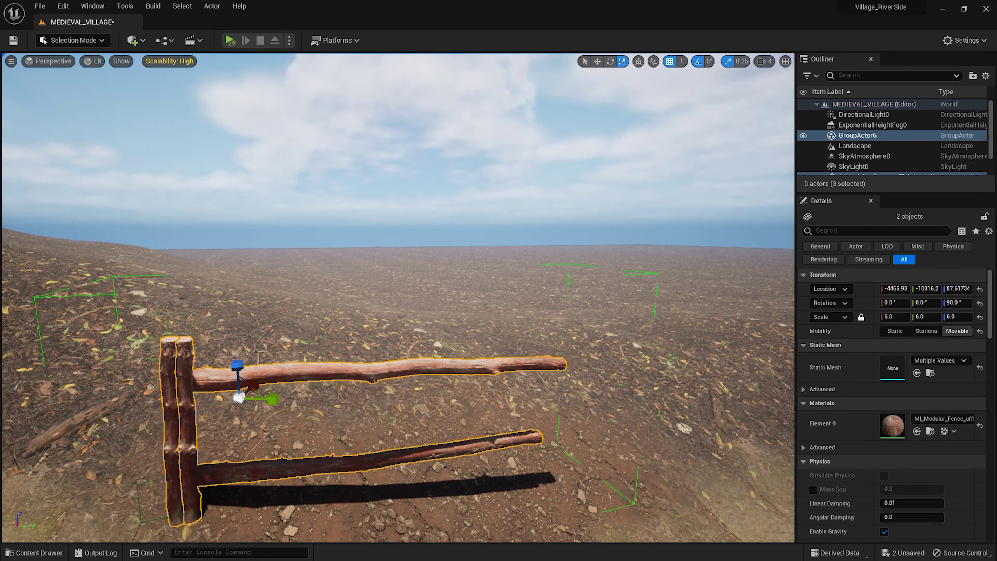
{"action": "key", "text": "w"}
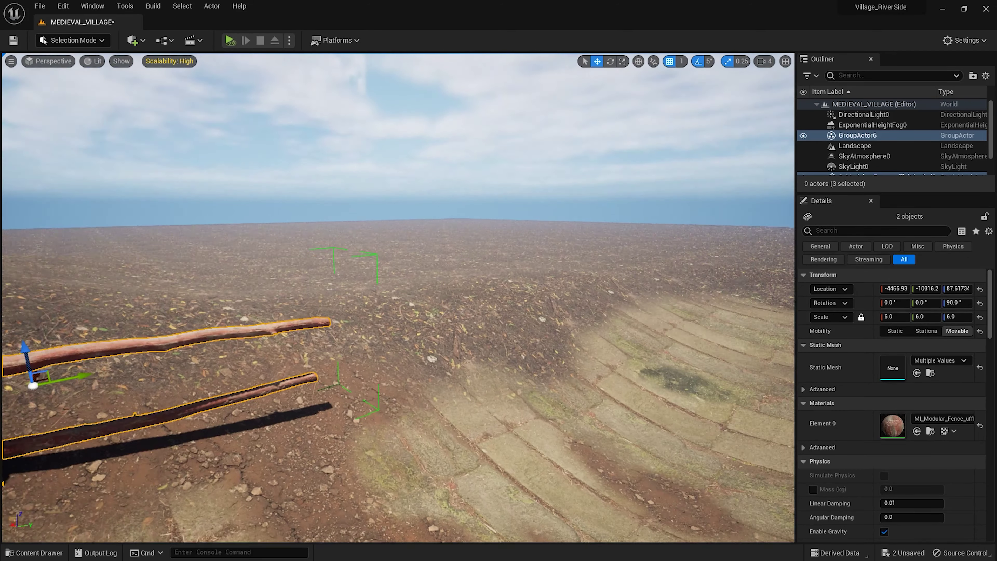
{"action": "right_click_drag", "start_coordinate": [569, 337], "coordinate": [470, 337]}
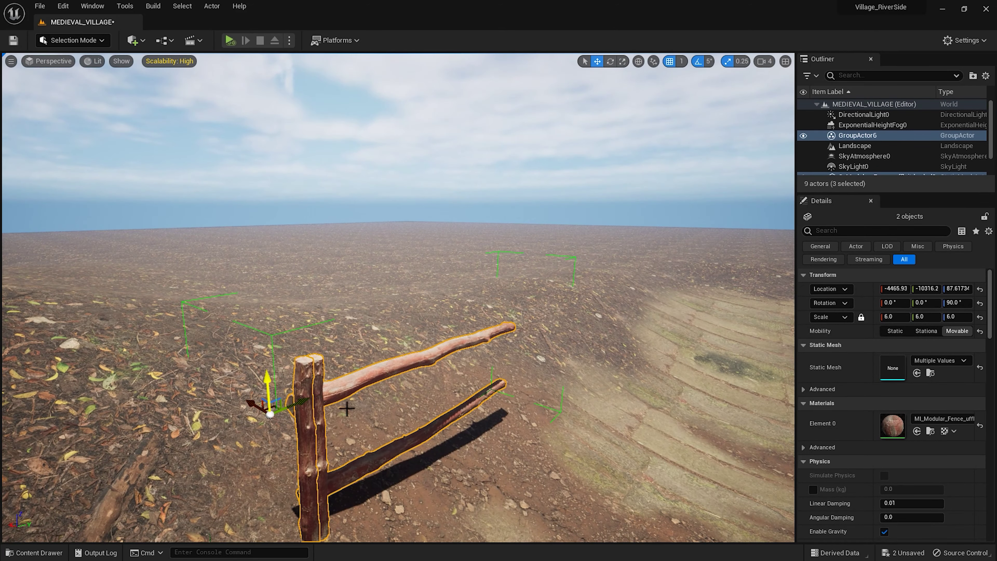
{"action": "right_click_drag", "start_coordinate": [346, 409], "coordinate": [428, 376]}
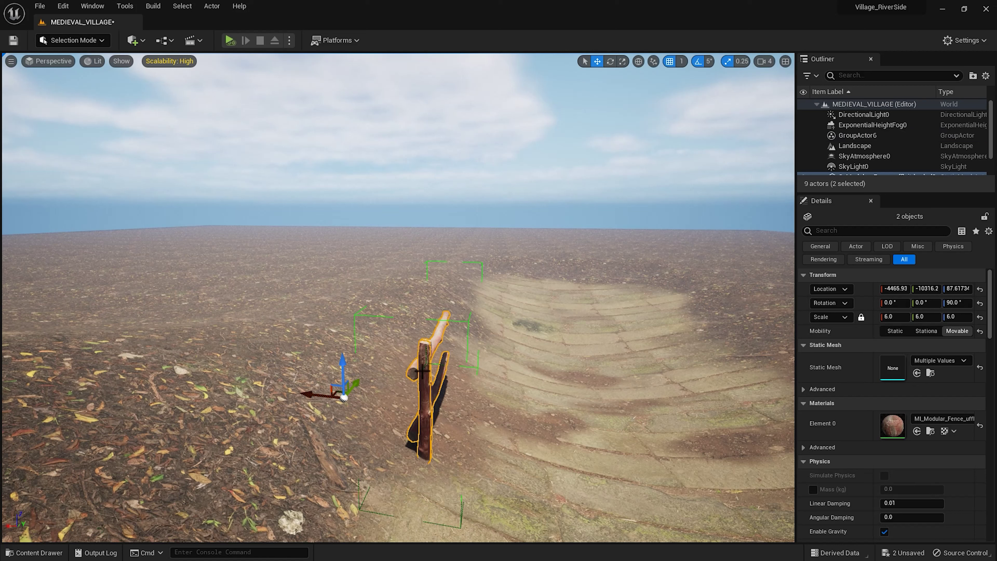
- Undo the accidental grouping of the fence pieces and bring the view back to the fence
{"action": "key", "text": "ctrl+g"}
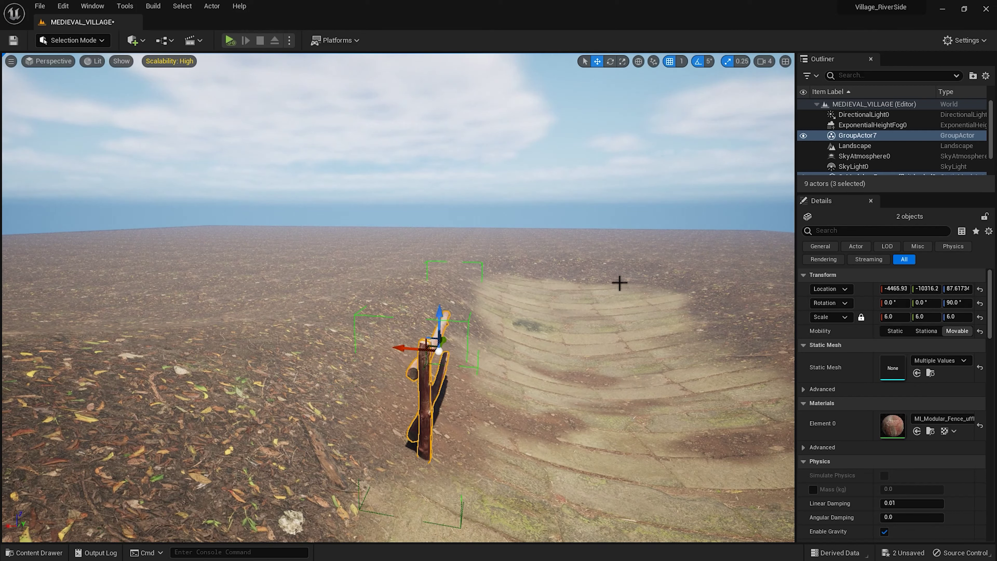
{"action": "scroll", "coordinate": [884, 156], "scroll_direction": "down", "scroll_amount": 2}
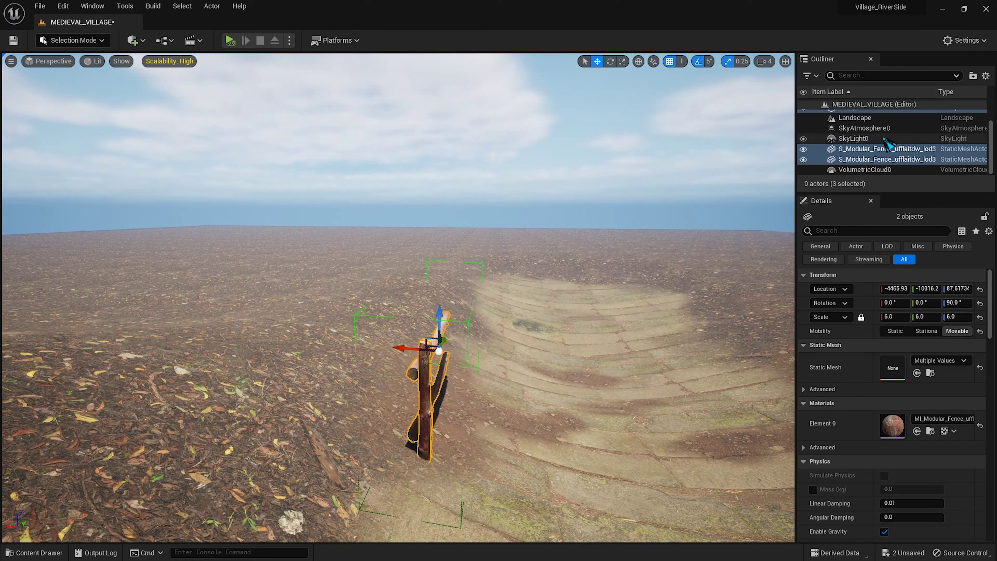
{"action": "scroll", "coordinate": [884, 138], "scroll_direction": "up", "scroll_amount": 2}
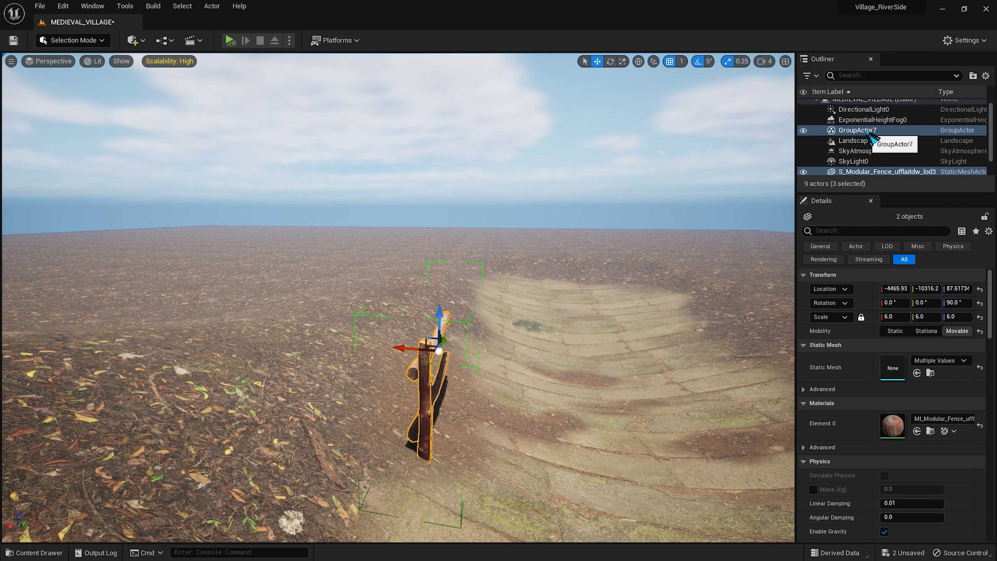
{"action": "key", "text": "ctrl+z"}
{"action": "right_click_drag", "start_coordinate": [504, 353], "coordinate": [521, 356]}
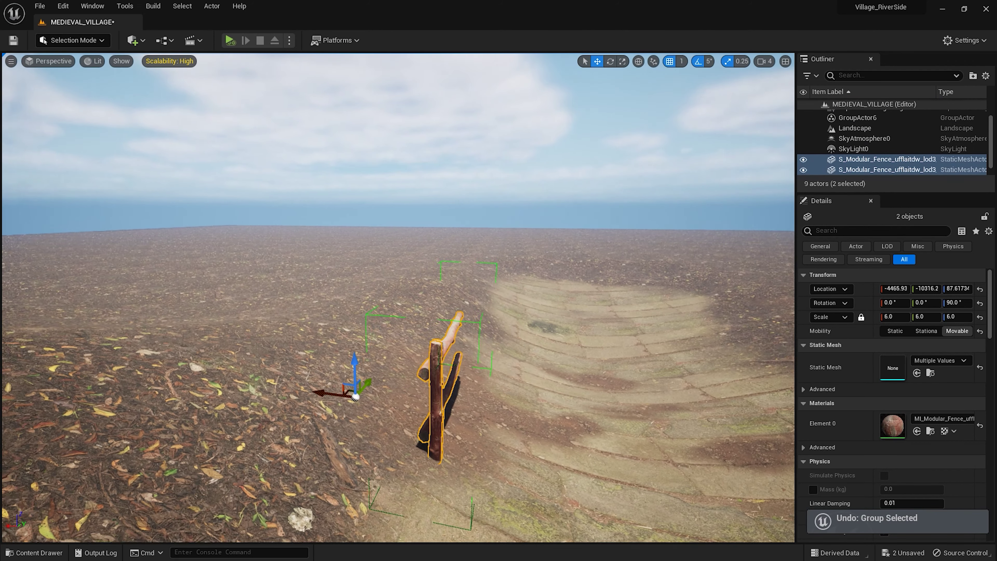
{"action": "left_click_drag", "start_coordinate": [501, 378], "coordinate": [344, 306]}
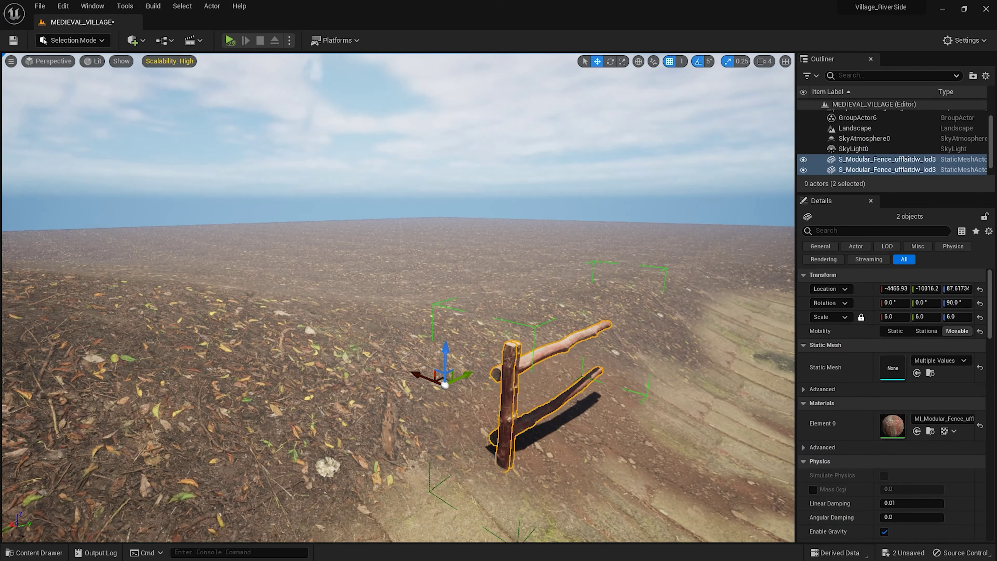
- Centre the fence pivot on its bounding box in Modeling Mode, then return to Selection Mode
{"action": "key", "text": "shift+5"}
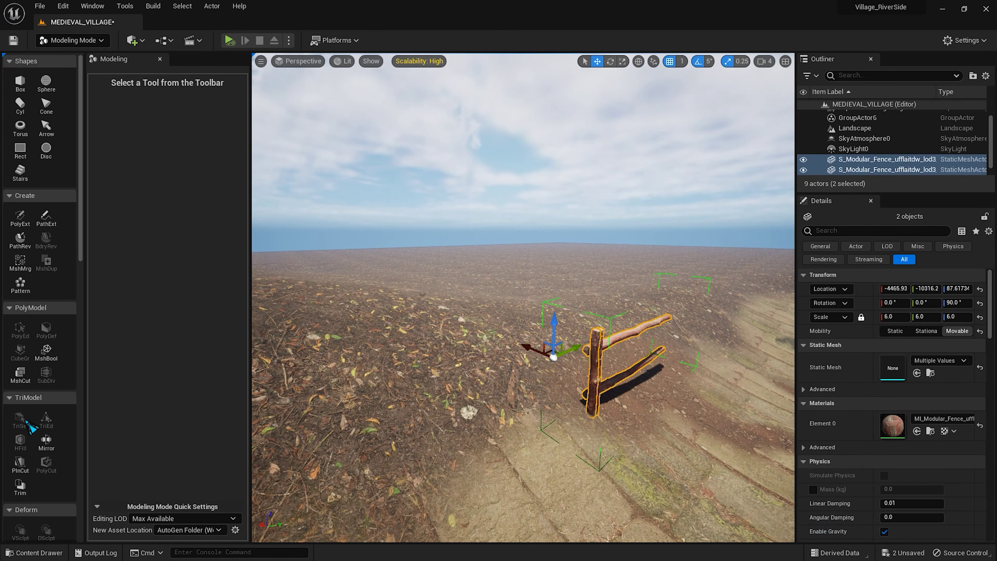
{"action": "scroll", "coordinate": [39, 426], "scroll_direction": "down", "scroll_amount": 3}
{"action": "scroll", "coordinate": [43, 427], "scroll_direction": "down", "scroll_amount": 2}
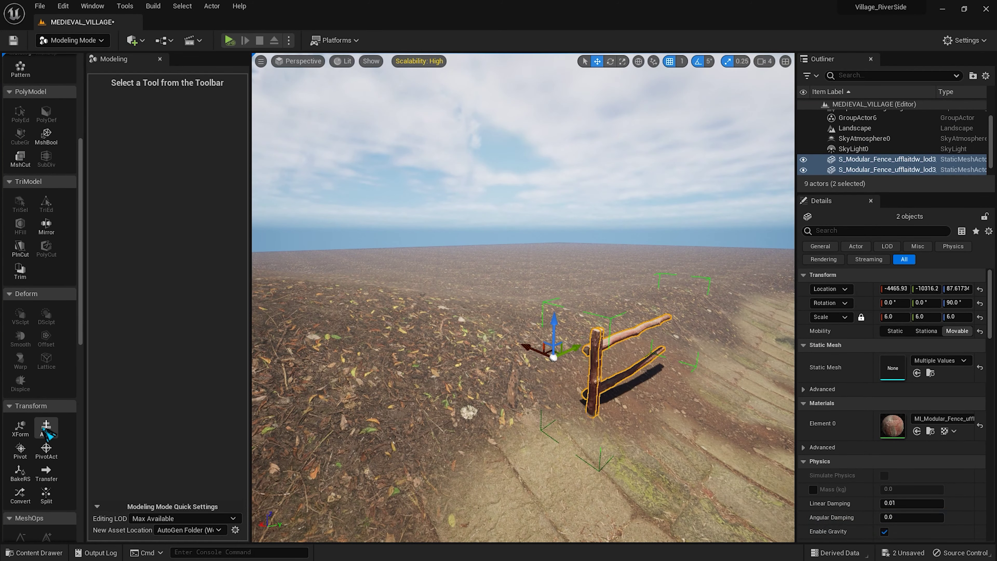
{"action": "left_click", "coordinate": [21, 450]}
{"action": "left_click", "coordinate": [118, 171]}
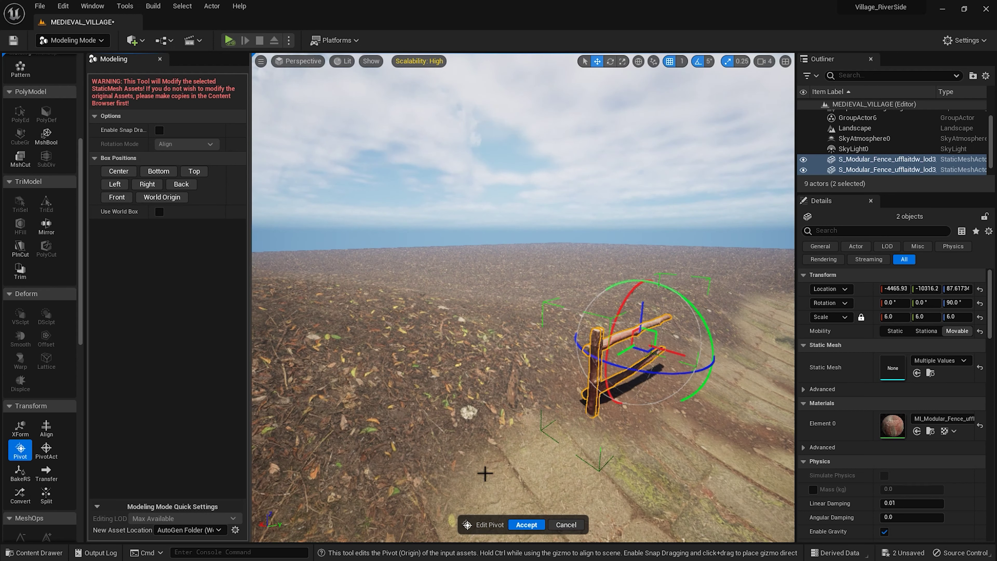
{"action": "left_click", "coordinate": [526, 524]}
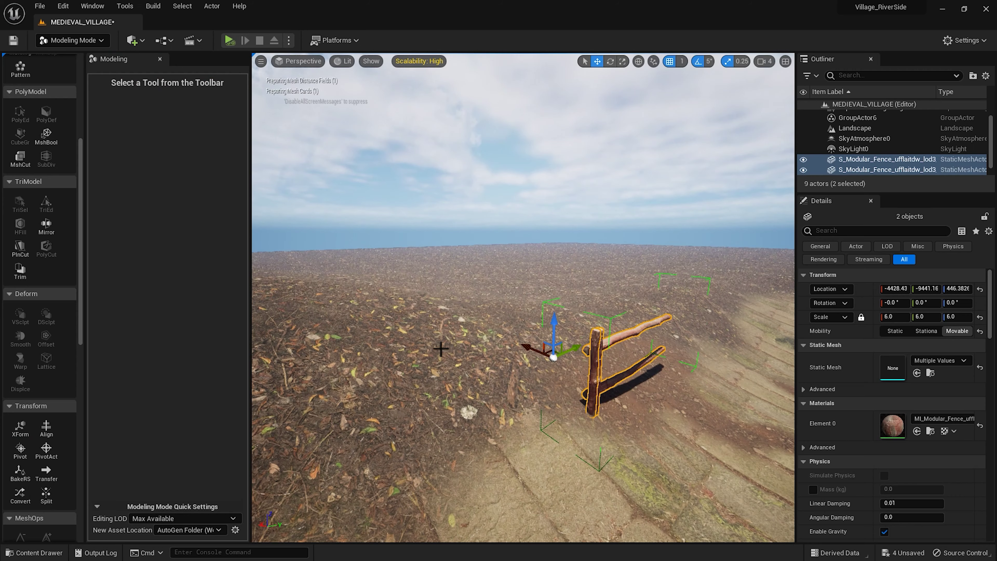
{"action": "scroll", "coordinate": [441, 348], "scroll_direction": "down", "scroll_amount": 5}
{"action": "key", "text": "shift+1"}
- Add GroupActor6 to the fence selection in the Outliner
{"action": "scroll", "coordinate": [415, 380], "scroll_direction": "up", "scroll_amount": 2}
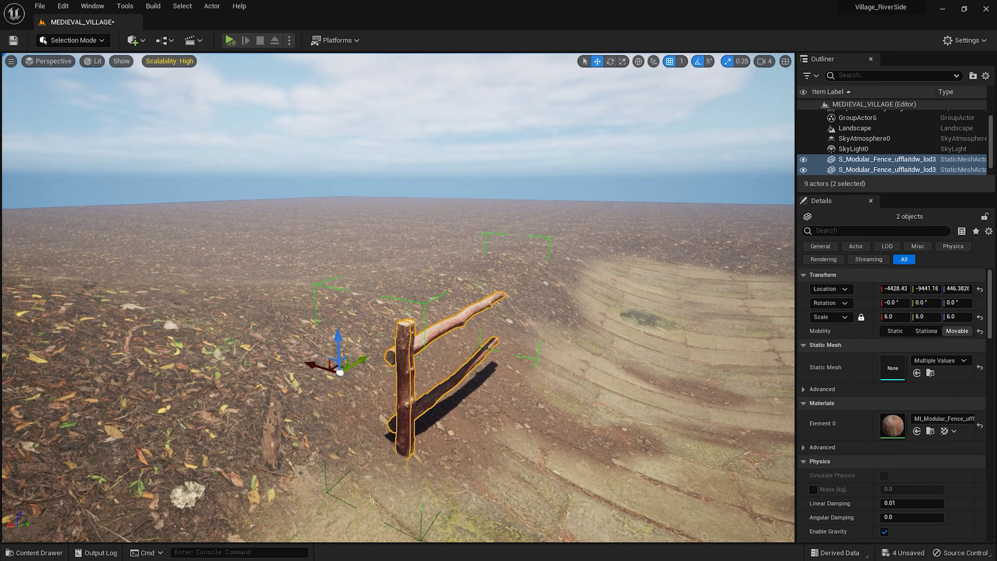
{"action": "scroll", "coordinate": [415, 381], "scroll_direction": "up", "scroll_amount": 2}
{"action": "scroll", "coordinate": [415, 380], "scroll_direction": "up", "scroll_amount": 2}
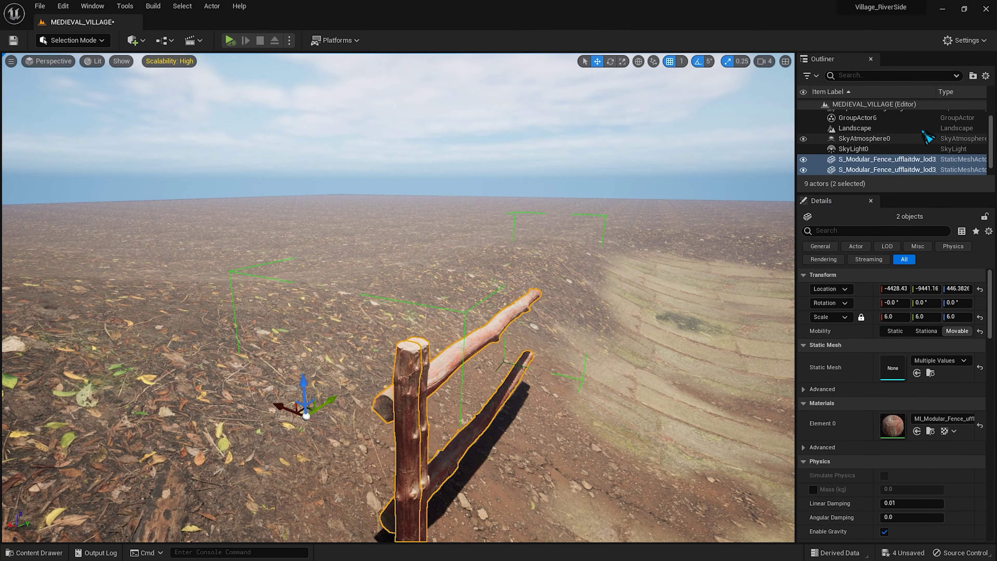
{"action": "scroll", "coordinate": [927, 137], "scroll_direction": "up", "scroll_amount": 2}
{"action": "left_click", "coordinate": [901, 136], "text": "ctrl"}
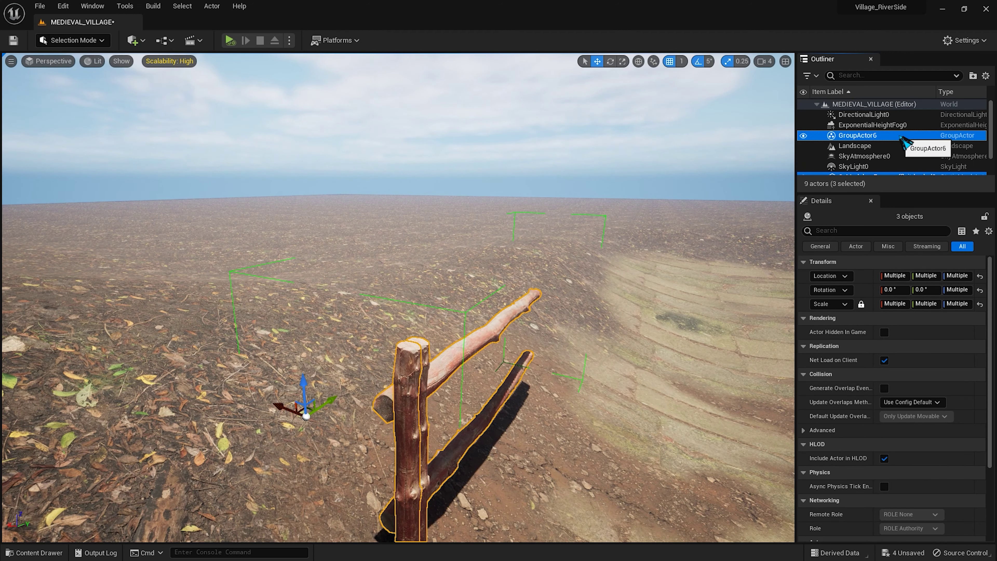
- Duplicate the fence and slide the copy along Y to -7839.16 beside the original
{"action": "scroll", "coordinate": [897, 170], "scroll_direction": "down", "scroll_amount": 2}
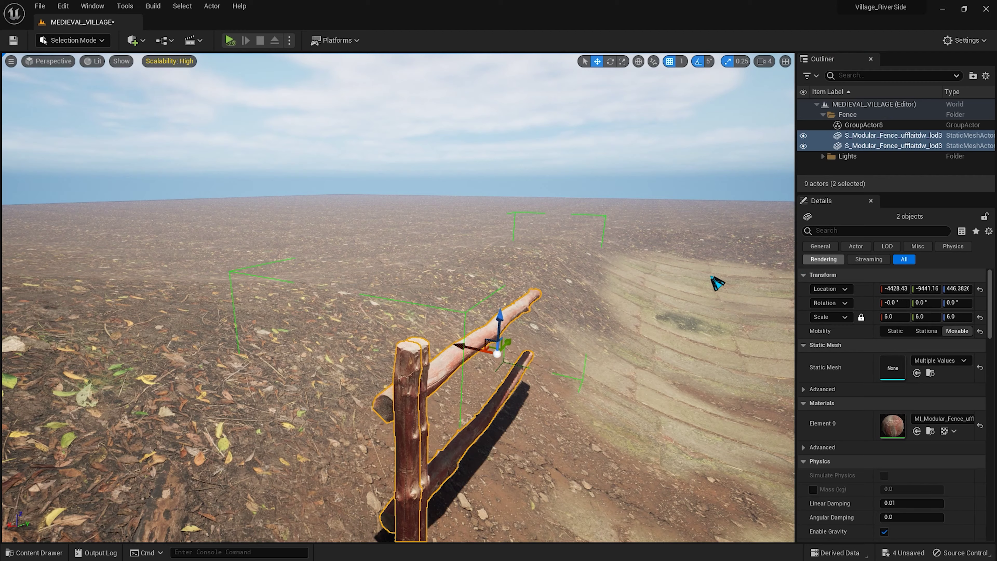
{"action": "mouse_move", "coordinate": [496, 353]}
{"action": "left_mouse_down", "text": "alt"}
{"action": "mouse_move", "coordinate": [298, 341]}
{"action": "mouse_move", "coordinate": [538, 322]}
{"action": "left_mouse_up", "text": "alt"}
{"action": "key", "text": "ctrl+d"}
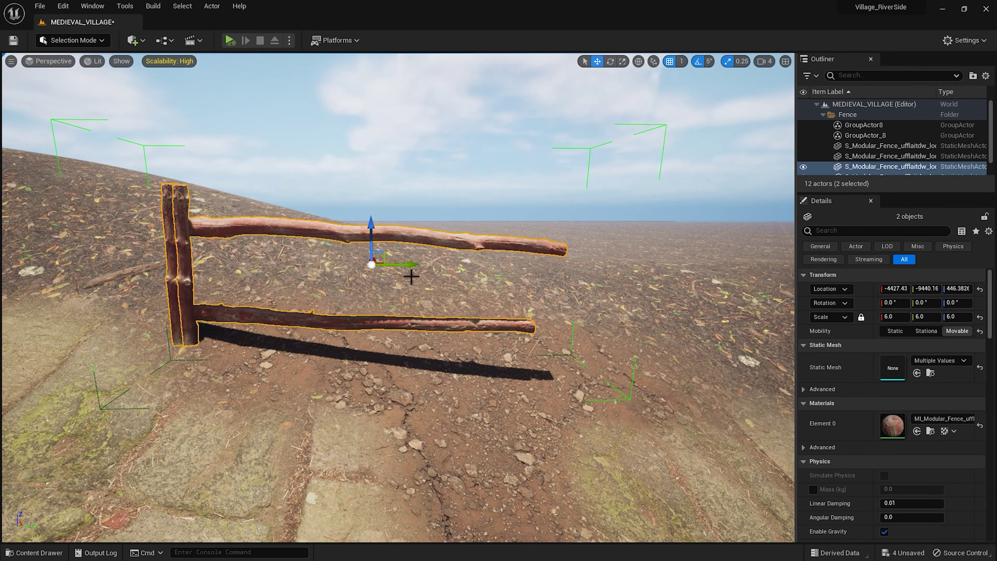
{"action": "left_click_drag", "start_coordinate": [400, 264], "coordinate": [718, 245]}
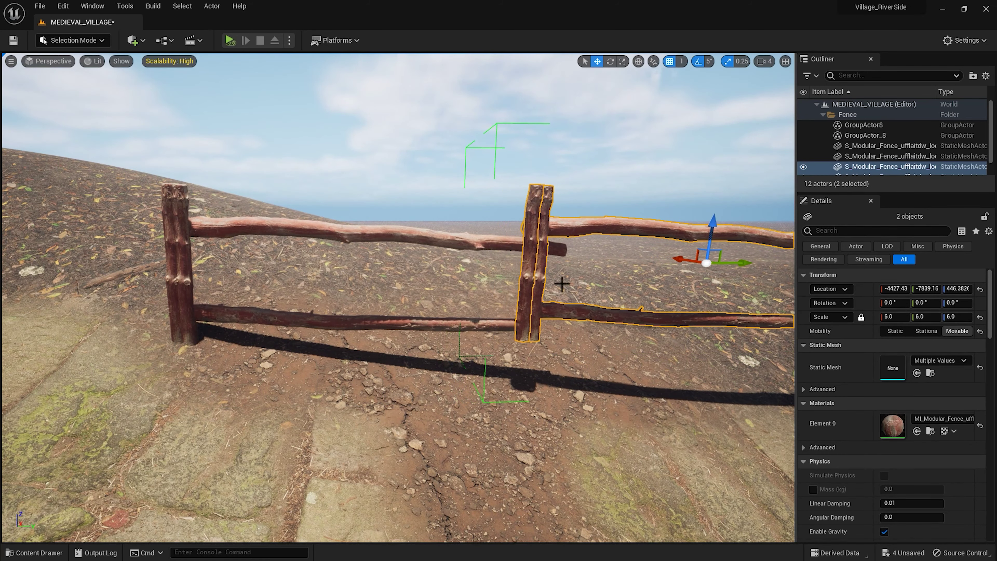
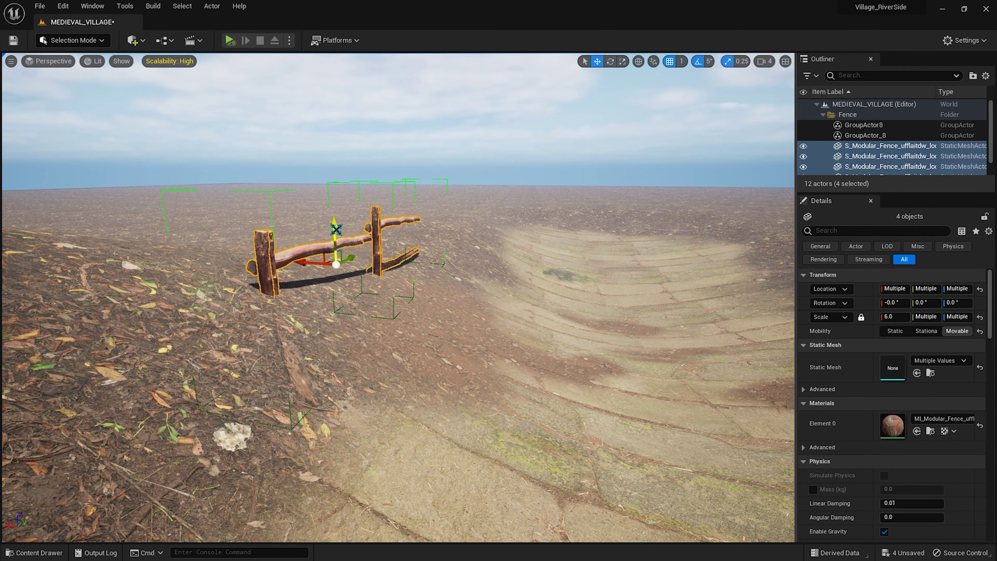
- Raise the fence pieces, then tilt the left section 5° and lower it toward the slope
{"action": "left_click_drag", "start_coordinate": [335, 229], "coordinate": [340, 171]}
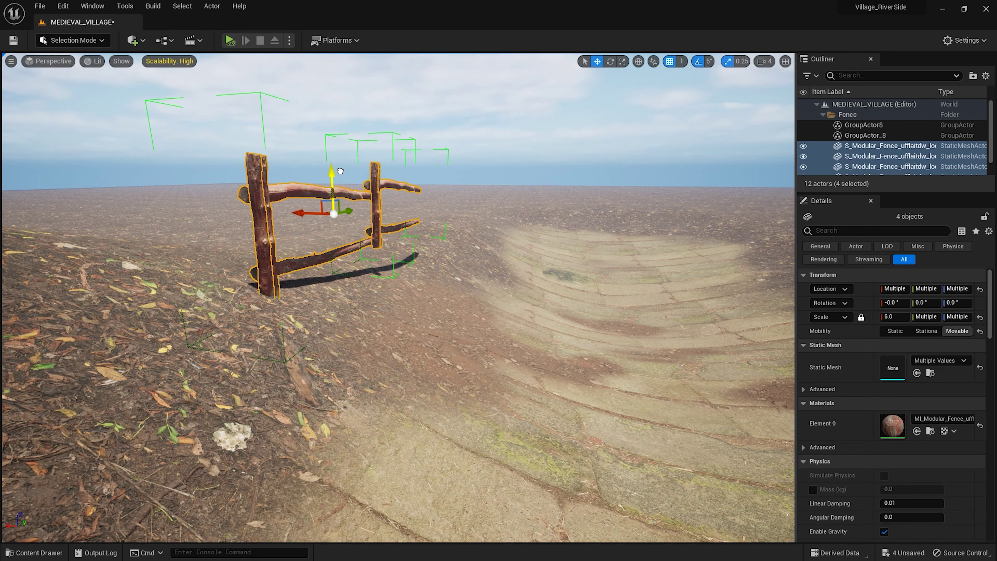
{"action": "right_click_drag", "start_coordinate": [340, 171], "coordinate": [369, 177]}
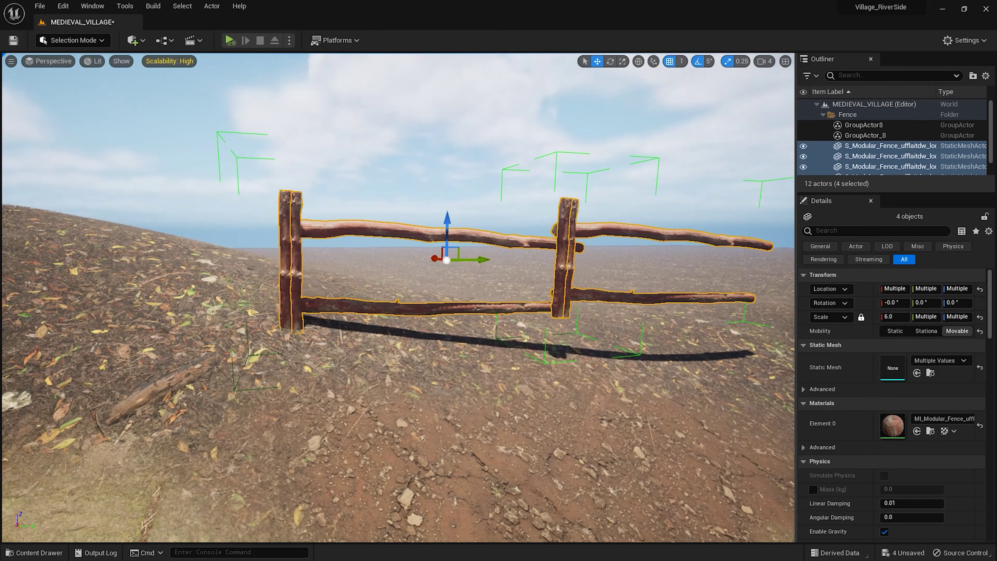
{"action": "right_click_drag", "start_coordinate": [368, 252], "coordinate": [368, 252]}
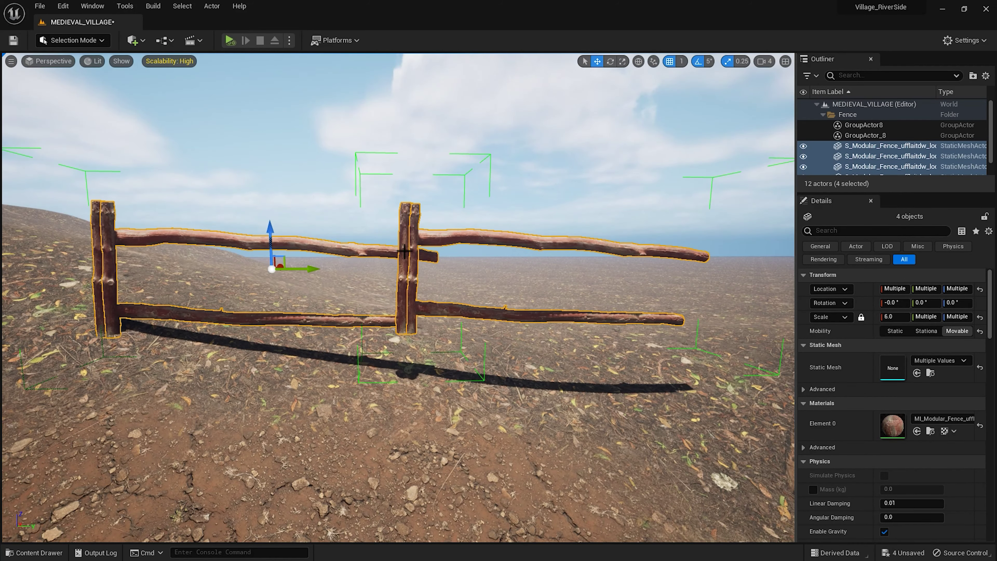
{"action": "left_click", "coordinate": [365, 248], "text": "ctrl"}
{"action": "key", "text": "e"}
{"action": "left_click", "coordinate": [329, 235]}
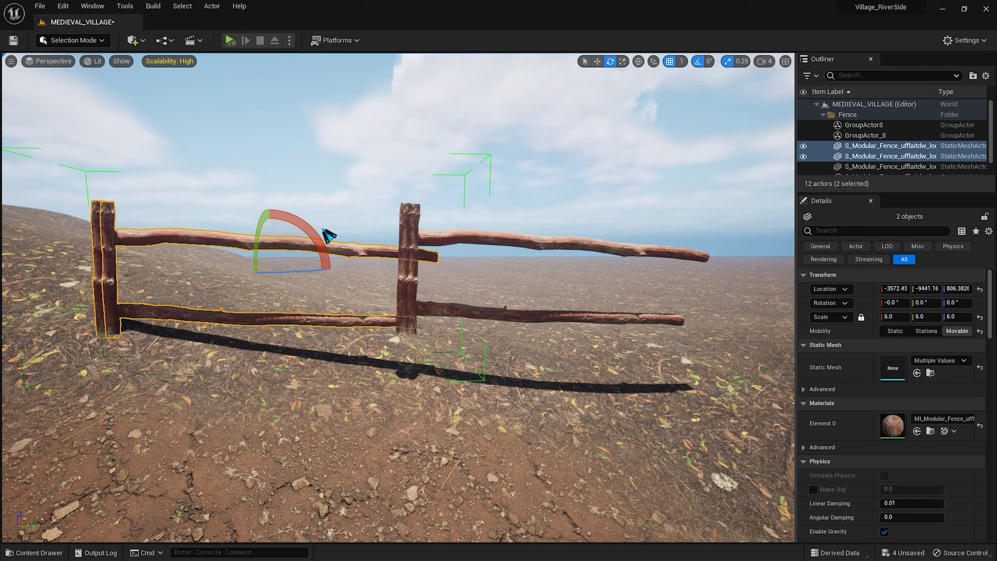
{"action": "left_click_drag", "start_coordinate": [320, 252], "coordinate": [326, 239]}
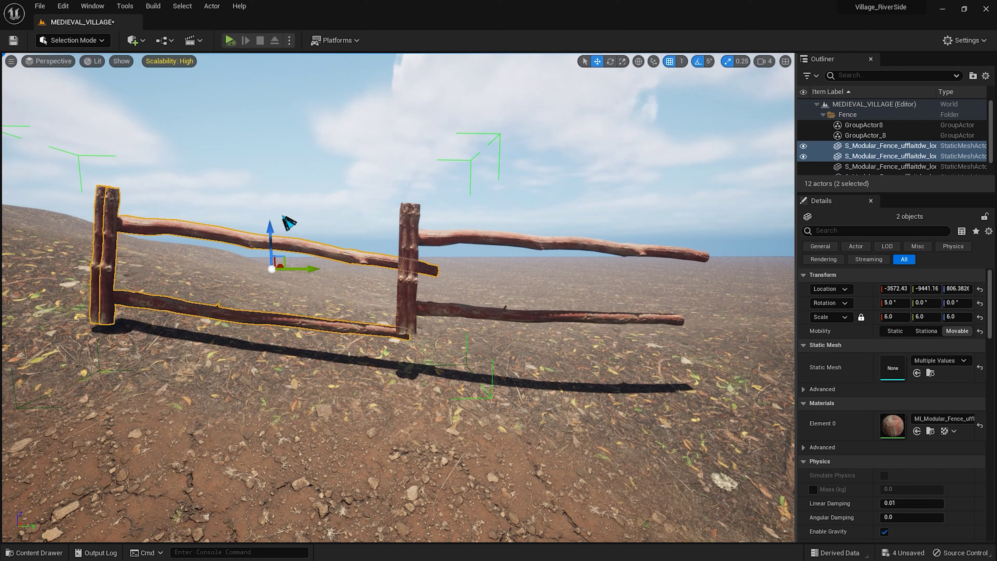
{"action": "left_click_drag", "start_coordinate": [268, 230], "coordinate": [268, 243]}
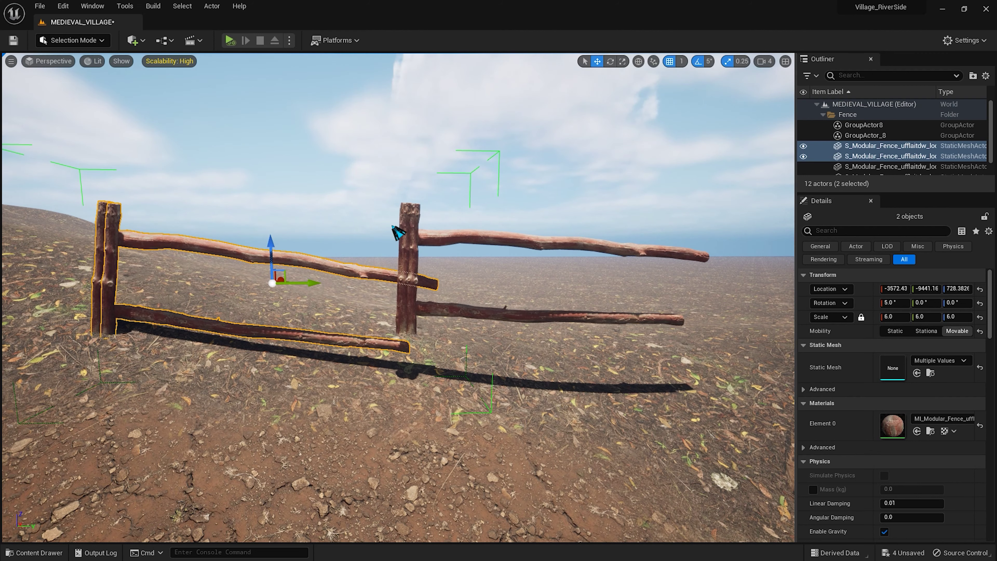
- Lower the right fence section onto the sloping ground at Z 607.38
{"action": "left_click", "coordinate": [397, 232]}
{"action": "left_click", "coordinate": [557, 246]}
{"action": "right_click_drag", "start_coordinate": [557, 245], "coordinate": [471, 246]}
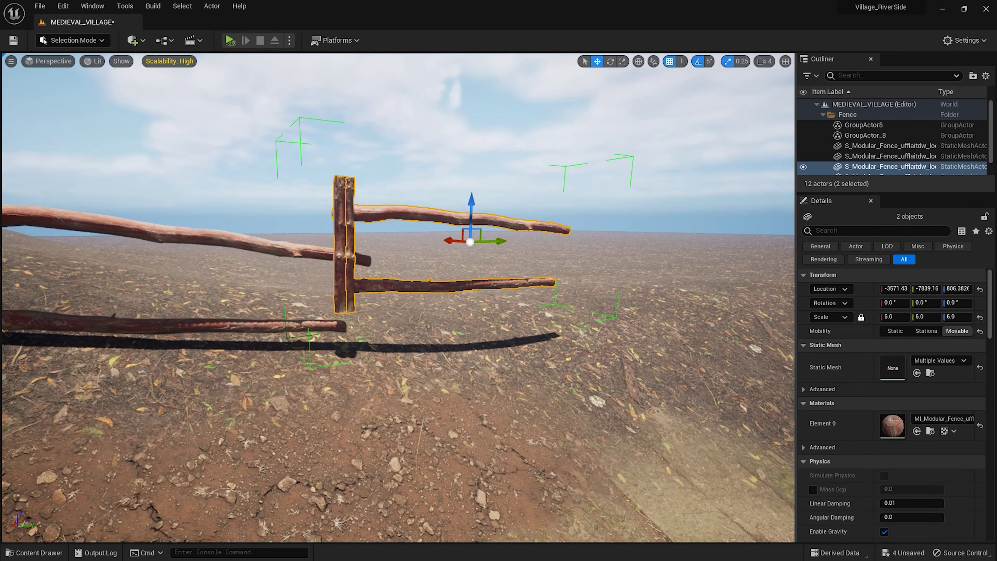
{"action": "right_click_drag", "start_coordinate": [549, 219], "coordinate": [451, 220]}
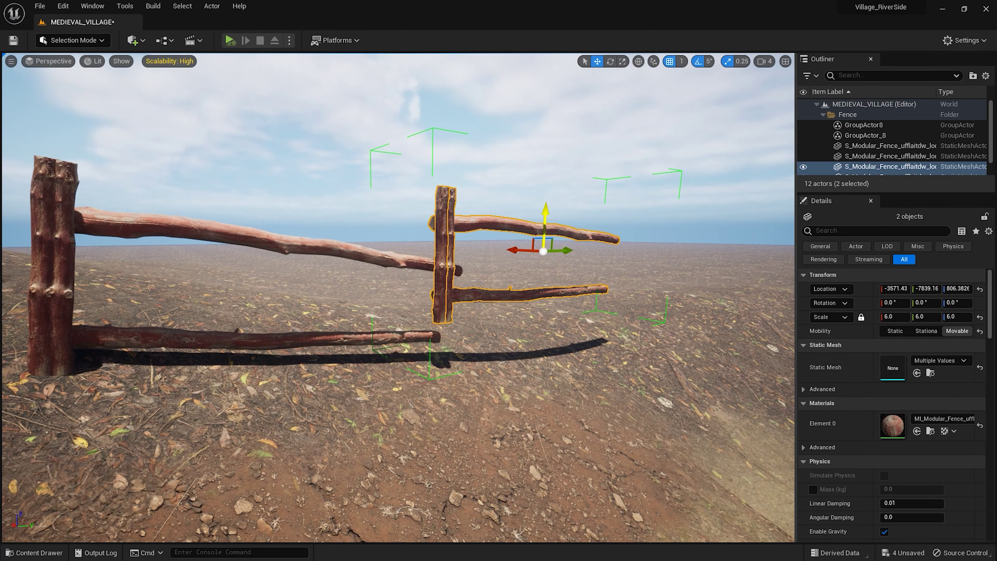
{"action": "left_click_drag", "start_coordinate": [543, 223], "coordinate": [541, 255]}
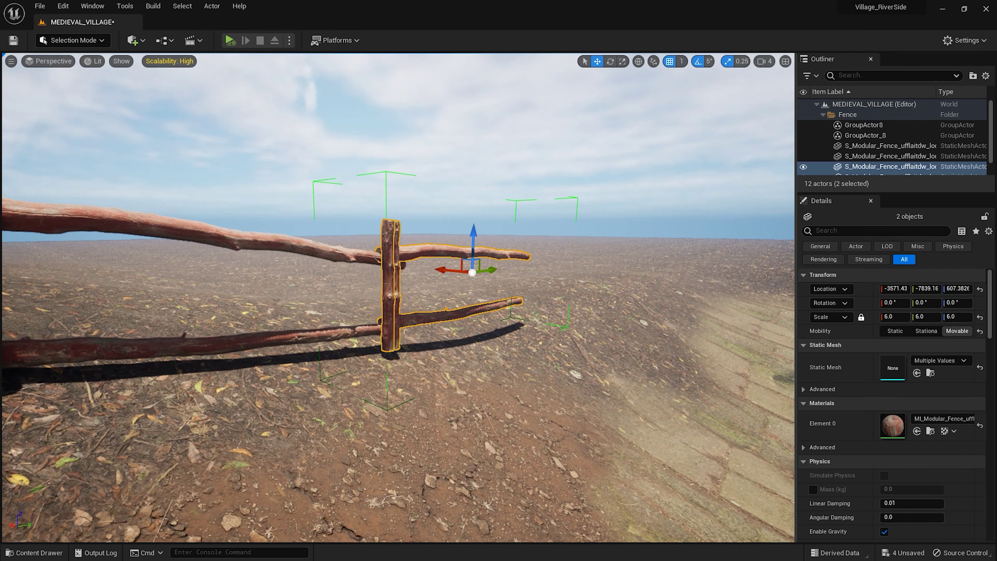
{"action": "right_click_drag", "start_coordinate": [542, 255], "coordinate": [576, 251]}
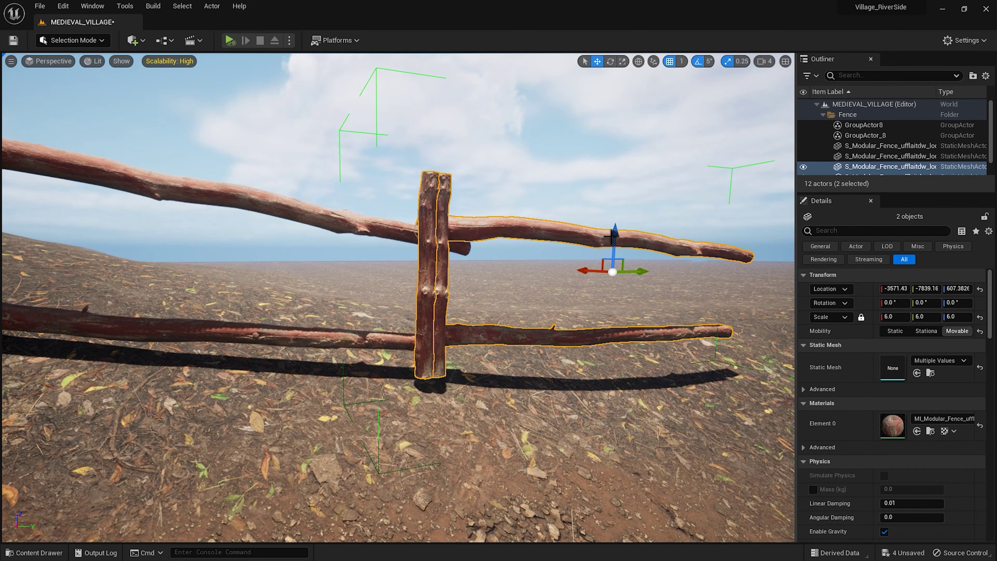
- Select the two pieces of the fence section and frame them in the viewport
{"action": "left_click", "coordinate": [469, 412]}
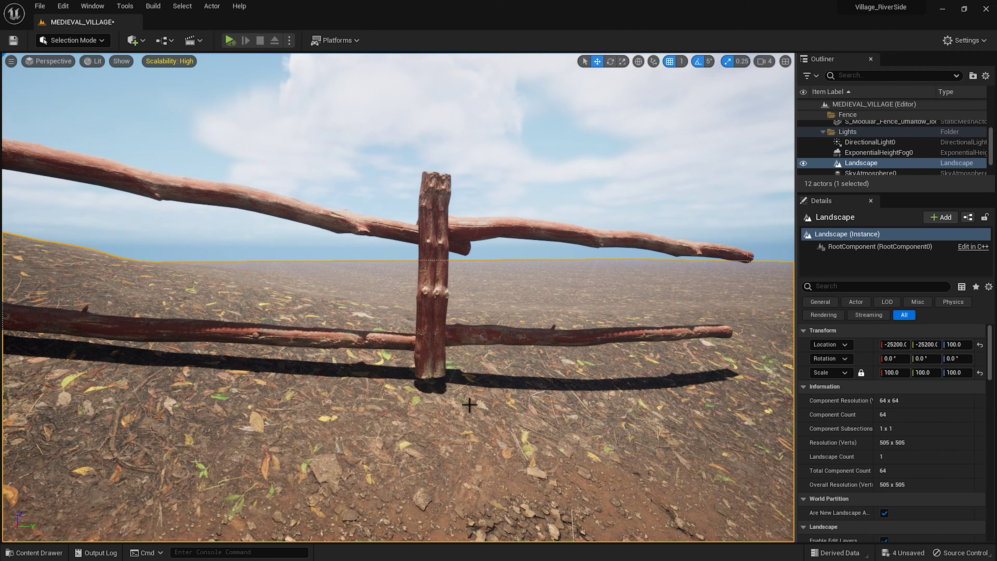
{"action": "key", "text": "shift+2"}
{"action": "scroll", "coordinate": [505, 378], "scroll_direction": "up", "scroll_amount": 3}
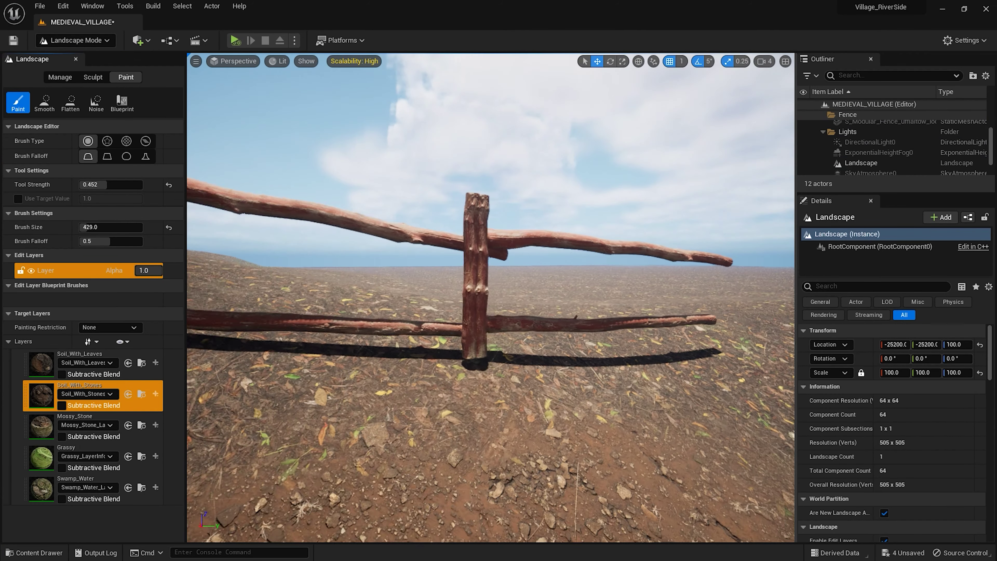
{"action": "scroll", "coordinate": [507, 378], "scroll_direction": "up", "scroll_amount": 3}
{"action": "key", "text": "shift+1"}
{"action": "left_click", "coordinate": [490, 354]}
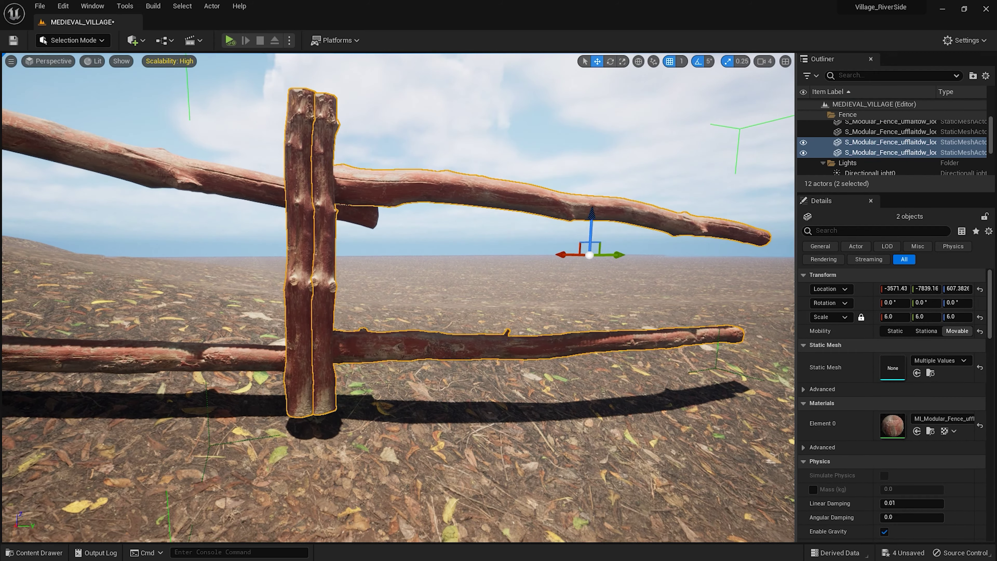
{"action": "key", "text": "f"}
{"action": "scroll", "coordinate": [541, 385], "scroll_direction": "down", "scroll_amount": 2}
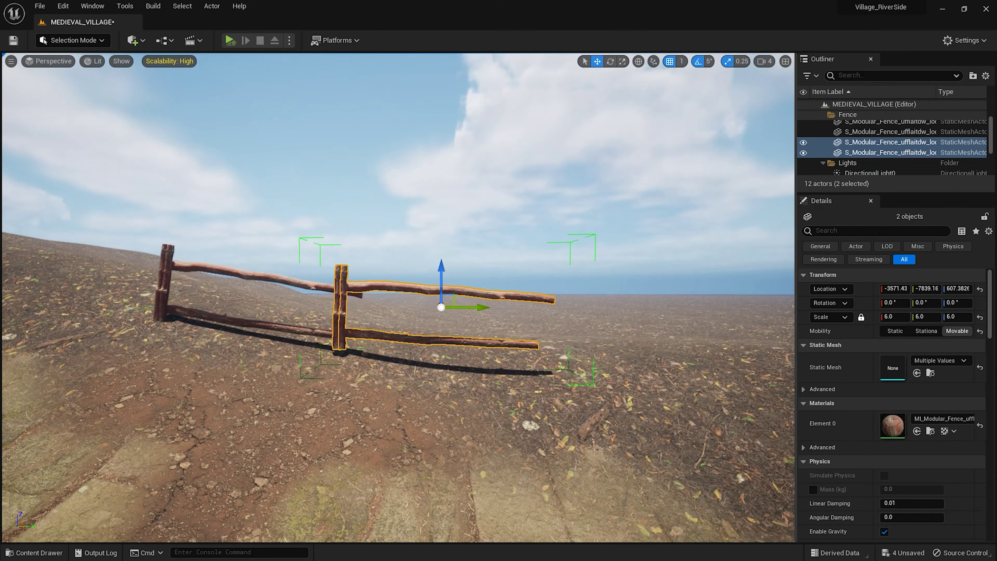
{"action": "scroll", "coordinate": [542, 385], "scroll_direction": "down", "scroll_amount": 2}
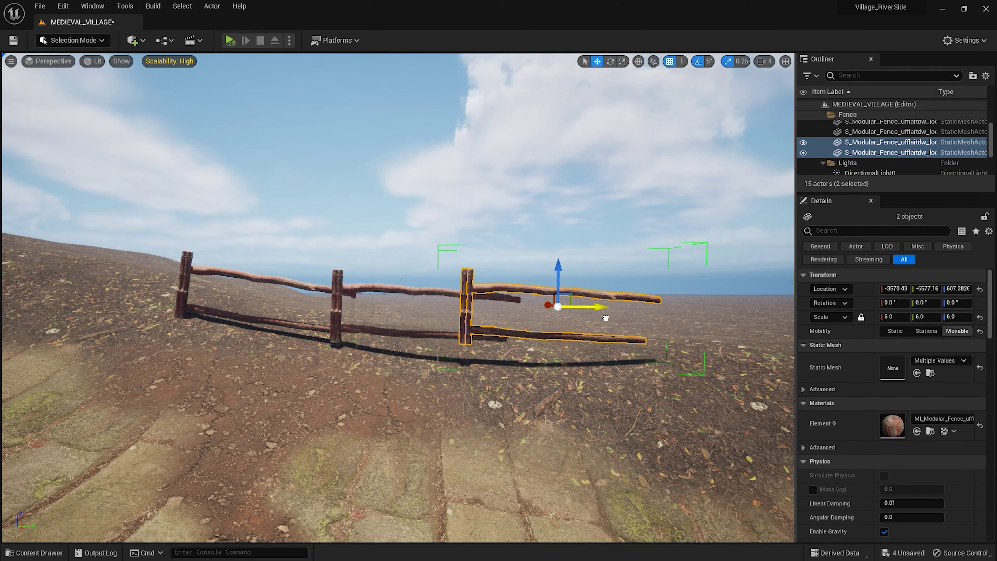
- Place a copy of the fence pair further along the bank, lowered onto the ground with no gap
{"action": "left_click_drag", "start_coordinate": [461, 307], "coordinate": [645, 306]}
{"action": "mouse_move", "coordinate": [646, 307]}
{"action": "right_mouse_down"}
{"action": "mouse_move", "coordinate": [556, 312]}
{"action": "mouse_move", "coordinate": [570, 294]}
{"action": "right_mouse_up"}
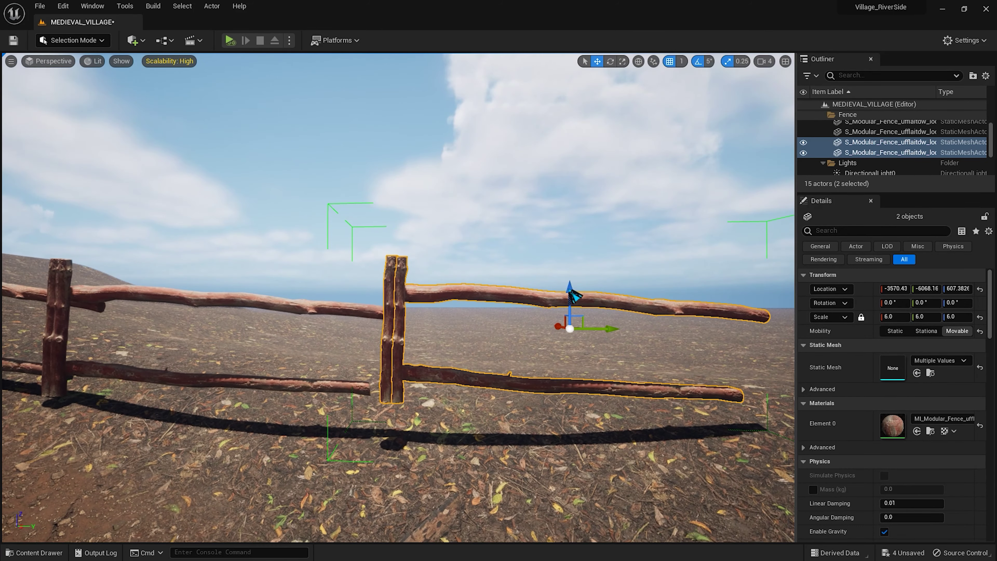
{"action": "left_click_drag", "start_coordinate": [570, 294], "coordinate": [568, 310]}
{"action": "left_click_drag", "start_coordinate": [598, 347], "coordinate": [569, 351]}
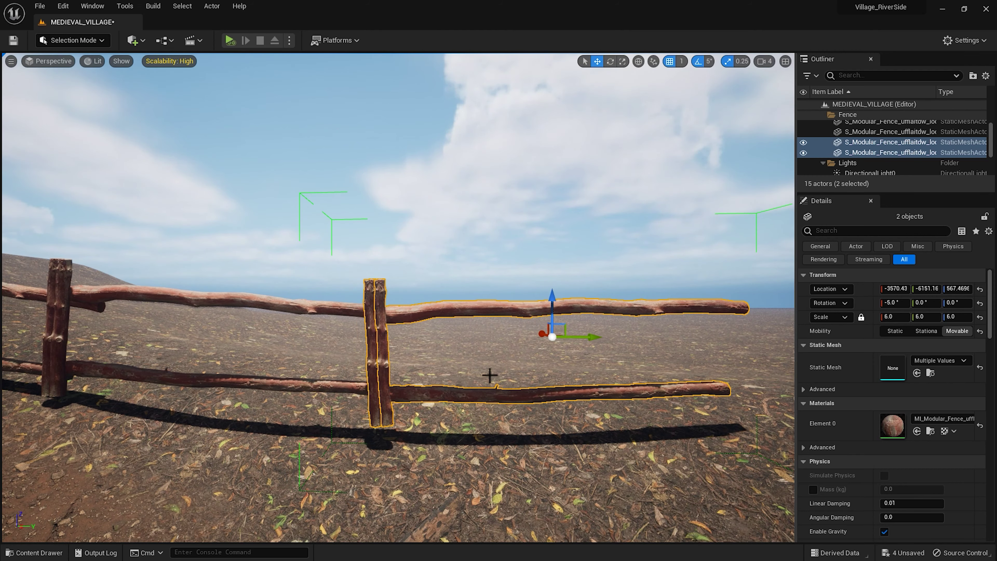
{"action": "mouse_move", "coordinate": [489, 375]}
{"action": "right_mouse_down"}
{"action": "mouse_move", "coordinate": [451, 373]}
{"action": "mouse_move", "coordinate": [561, 375]}
{"action": "right_mouse_up"}
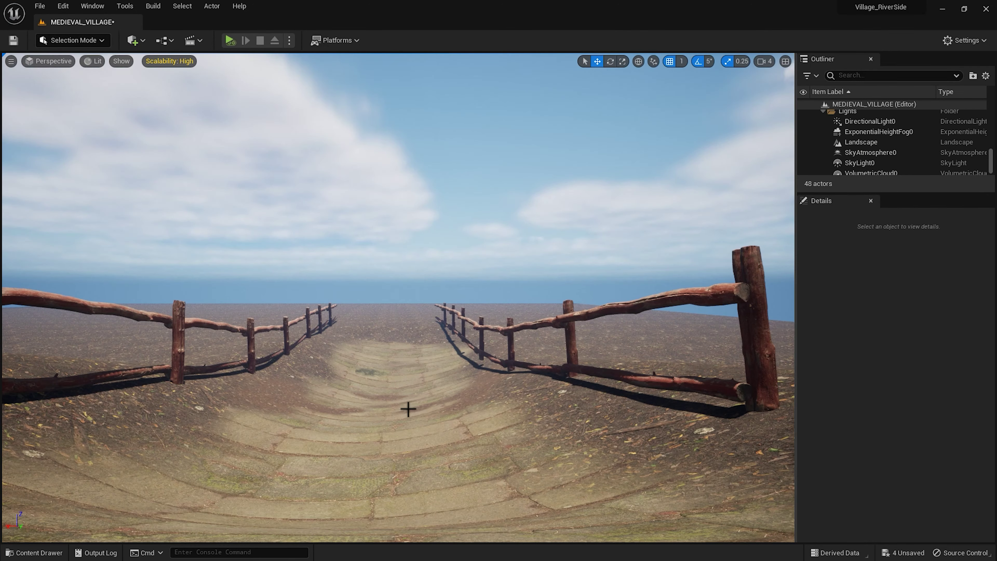
- Set camera speed to 5 and fly along the riverbed viewing the fences on both banks
{"action": "mouse_move", "coordinate": [408, 409]}
{"action": "right_mouse_down"}
{"action": "mouse_move", "coordinate": [408, 424]}
{"action": "mouse_move", "coordinate": [748, 98]}
{"action": "right_mouse_up"}
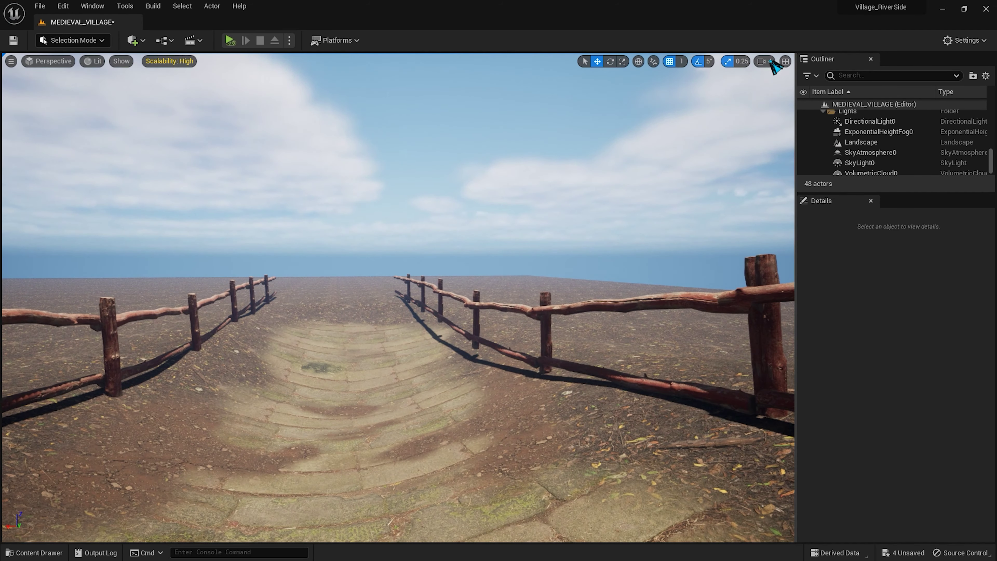
{"action": "left_click", "coordinate": [770, 61]}
{"action": "mouse_move", "coordinate": [533, 367]}
{"action": "right_mouse_down"}
{"action": "mouse_move", "coordinate": [667, 369]}
{"action": "mouse_move", "coordinate": [403, 420]}
{"action": "right_mouse_up"}
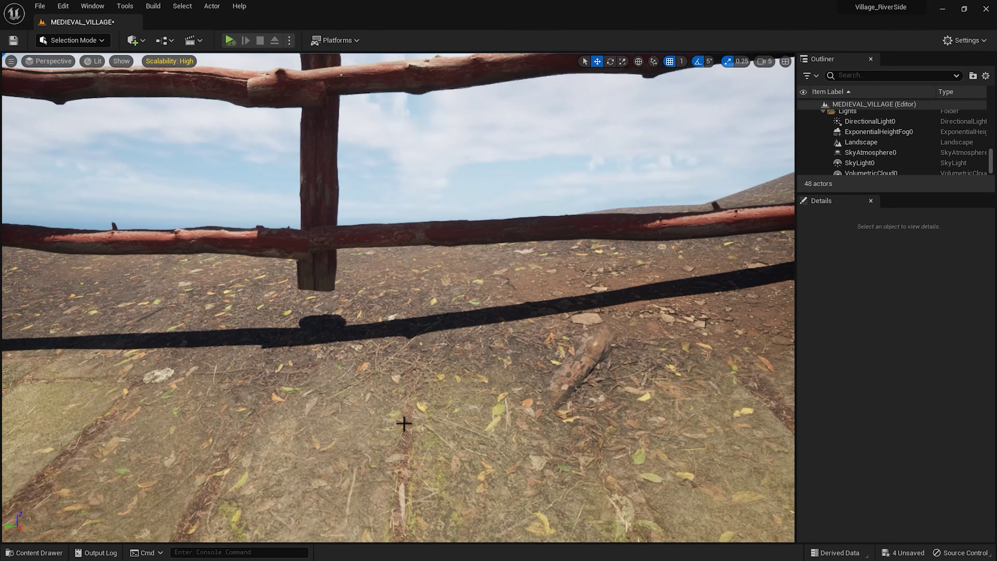
{"action": "left_click", "coordinate": [470, 415]}
{"action": "right_click_drag", "start_coordinate": [470, 415], "coordinate": [235, 156]}
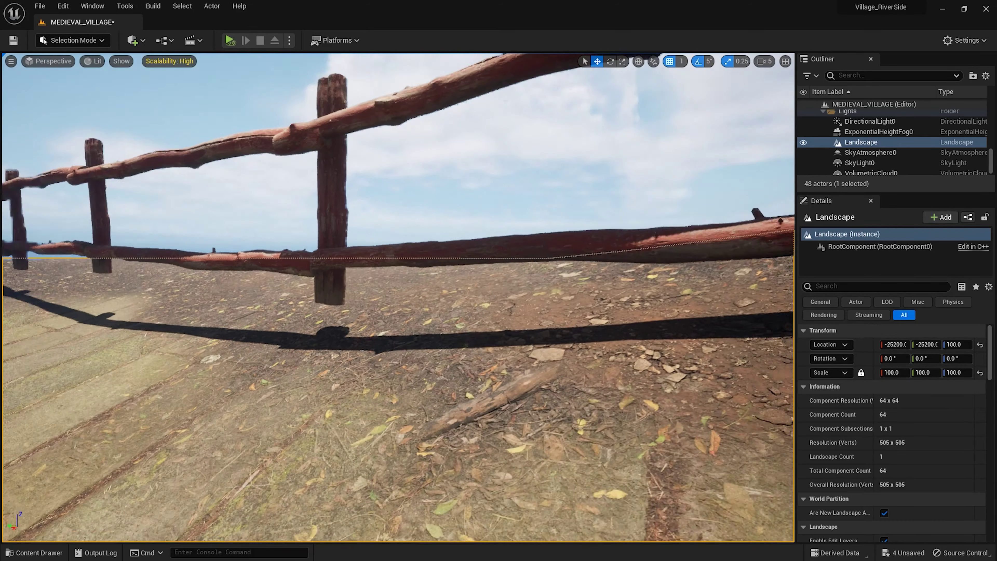
- Enter Landscape mode with the Sculpt tool and enlarge the brush to 1757
{"action": "left_click", "coordinate": [91, 43]}
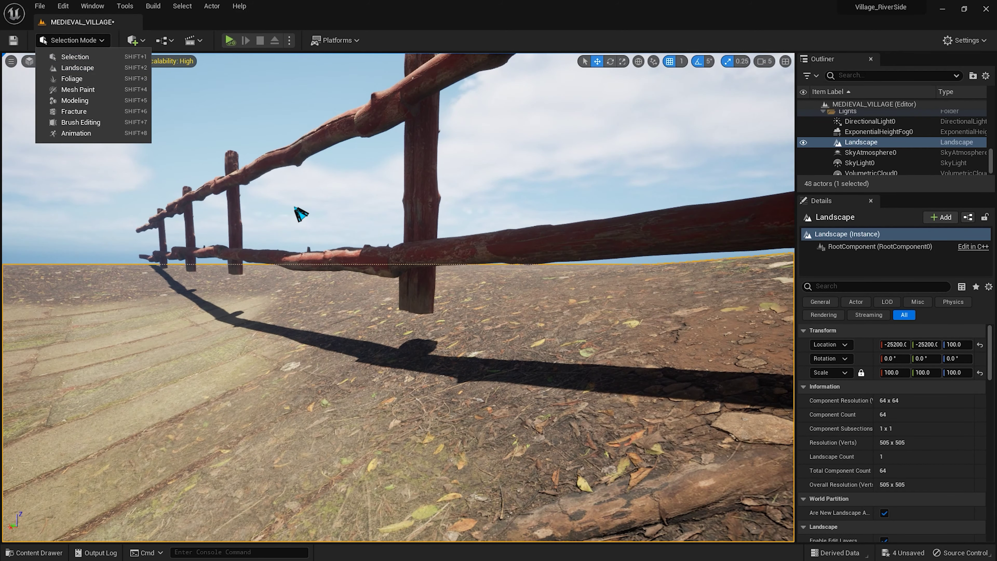
{"action": "right_click_drag", "start_coordinate": [301, 215], "coordinate": [285, 206]}
{"action": "key", "text": "shift+2"}
{"action": "right_click_drag", "start_coordinate": [318, 352], "coordinate": [275, 345]}
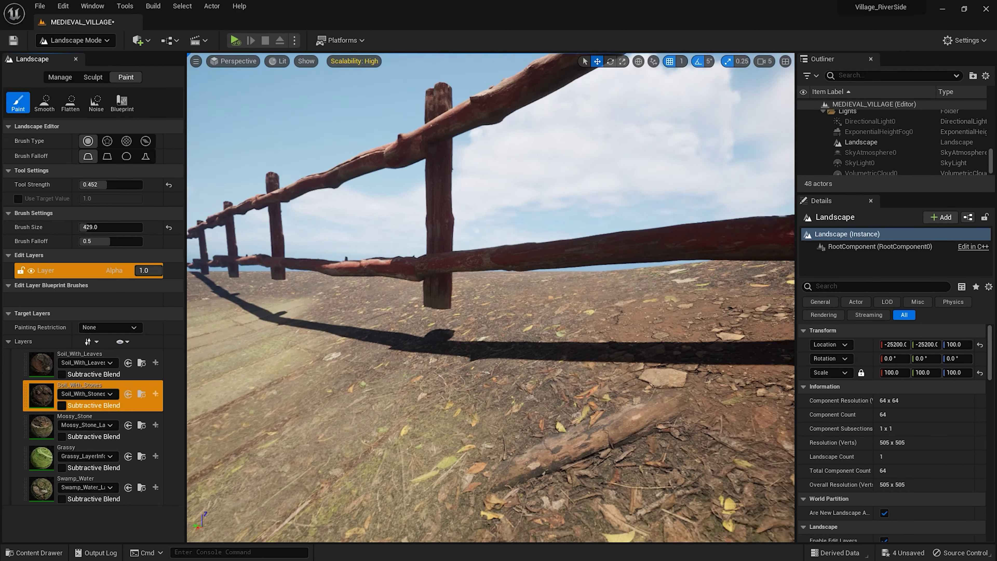
{"action": "left_click", "coordinate": [91, 81]}
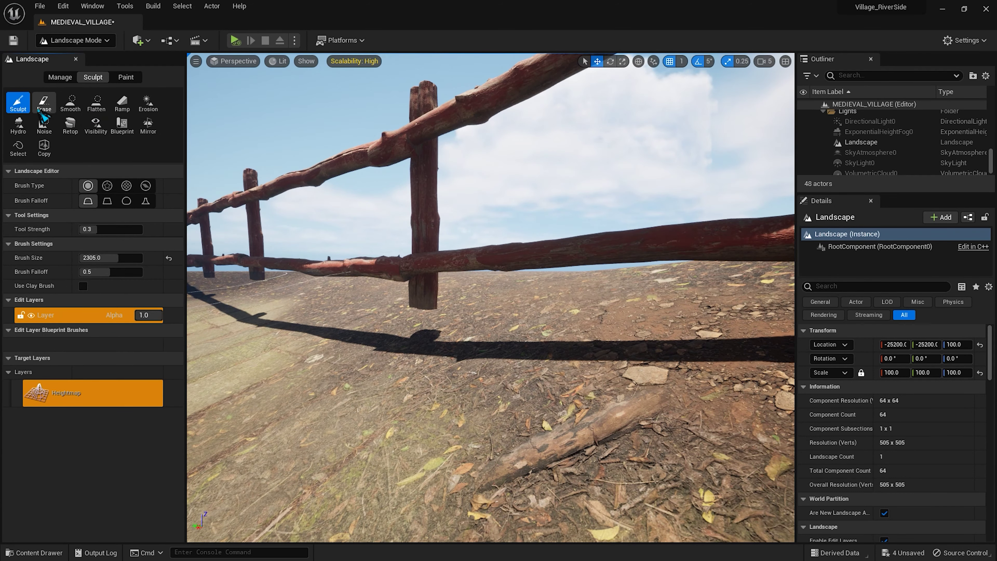
{"action": "right_click_drag", "start_coordinate": [337, 397], "coordinate": [341, 398]}
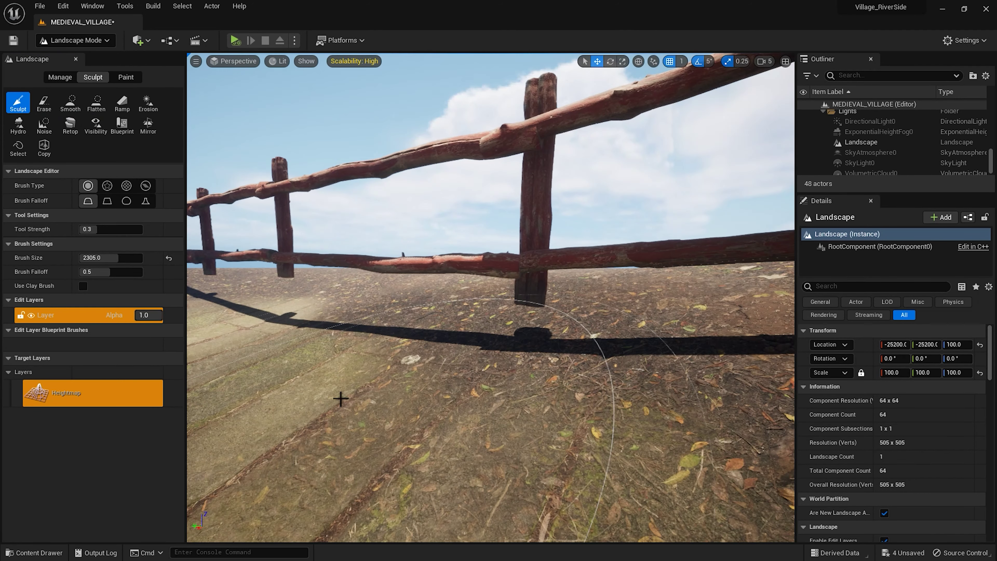
{"action": "key", "text": "bracketleft"}
{"action": "key", "text": "bracketleft"}
{"action": "key", "text": "bracketleft"}
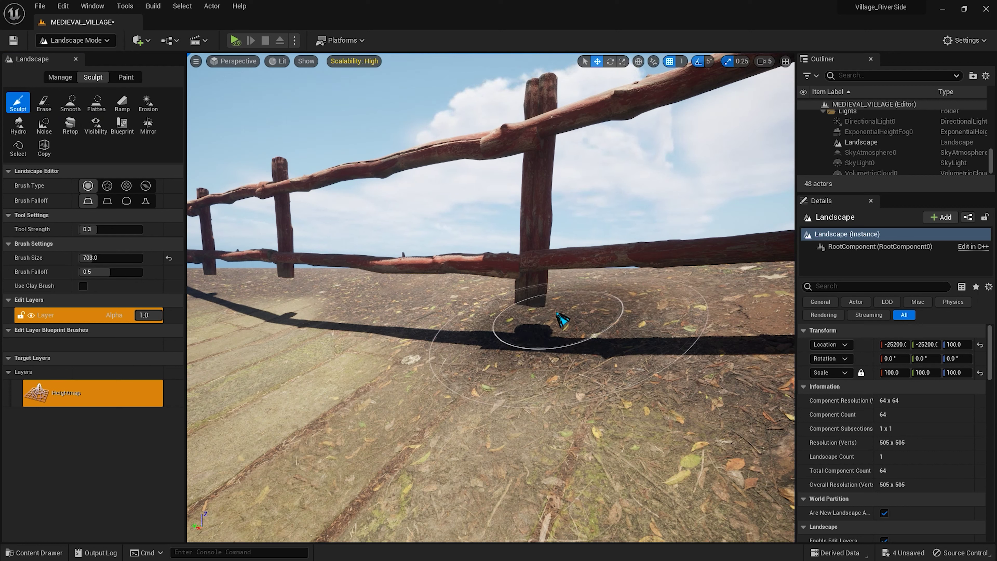
{"action": "key", "text": "bracketright"}
{"action": "key", "text": "bracketright"}
{"action": "key", "text": "bracketright"}
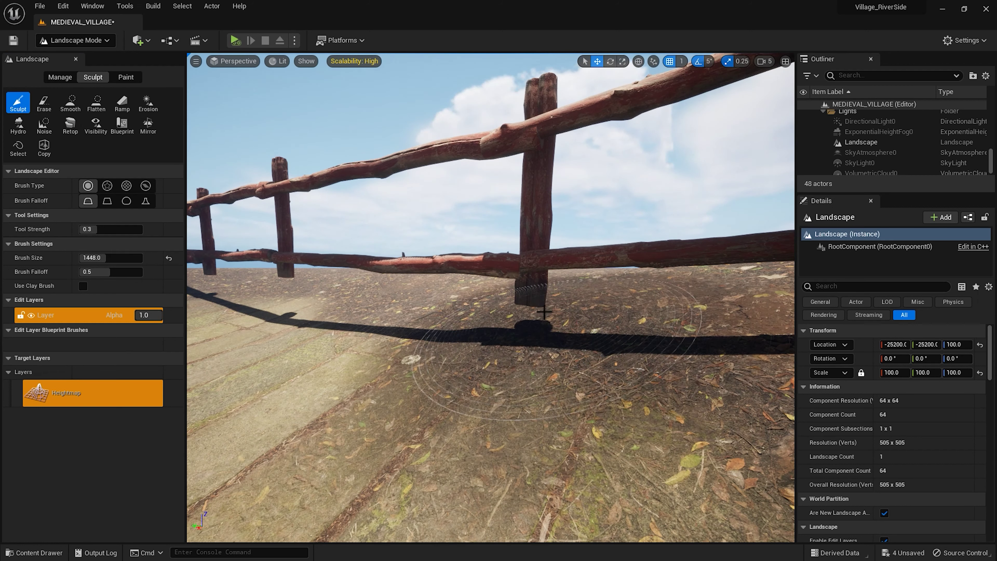
- Sculpt a raised mound of ground around the fence post base
{"action": "left_click_drag", "start_coordinate": [628, 326], "coordinate": [507, 289]}
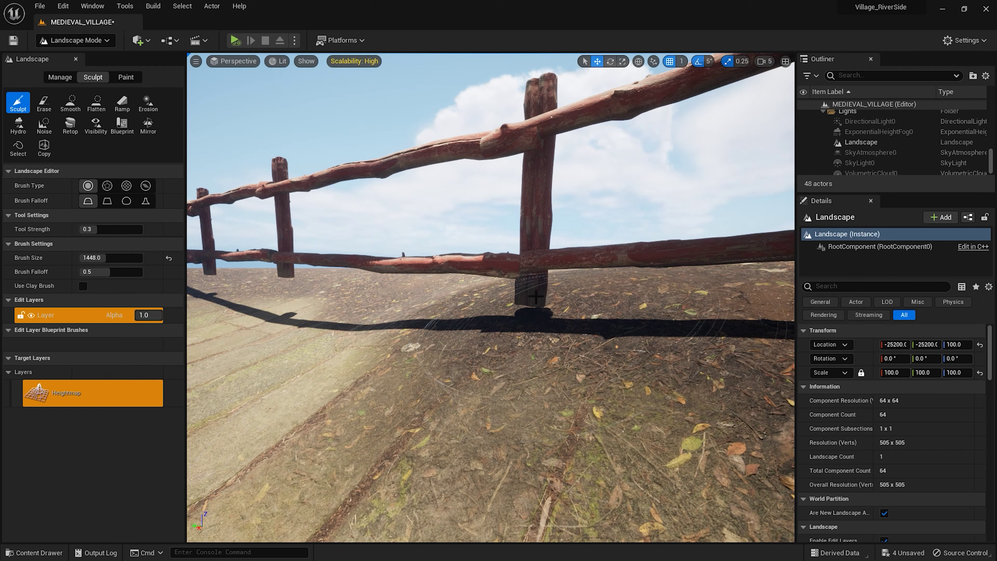
{"action": "key", "text": "ctrl+z"}
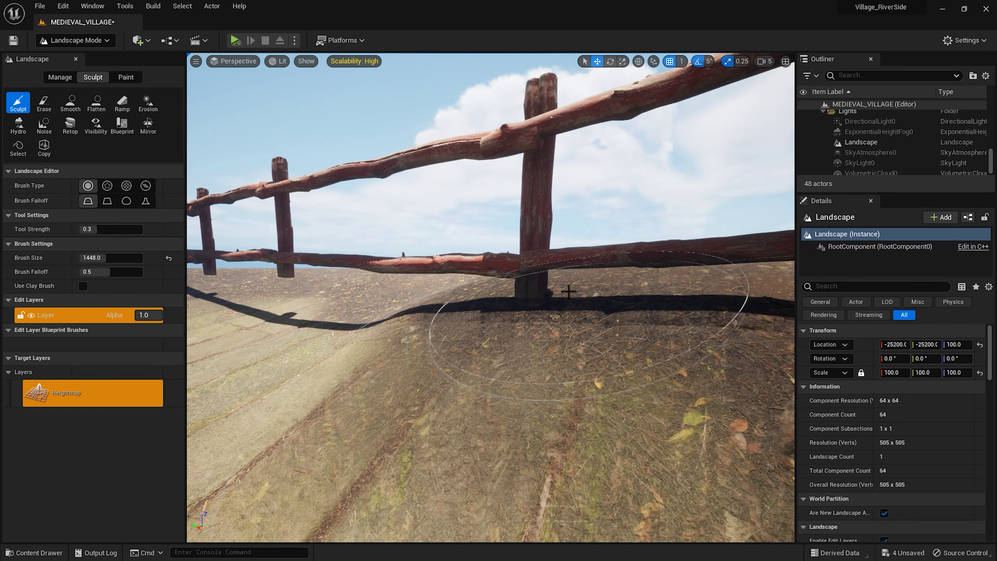
{"action": "right_click_drag", "start_coordinate": [579, 300], "coordinate": [476, 296]}
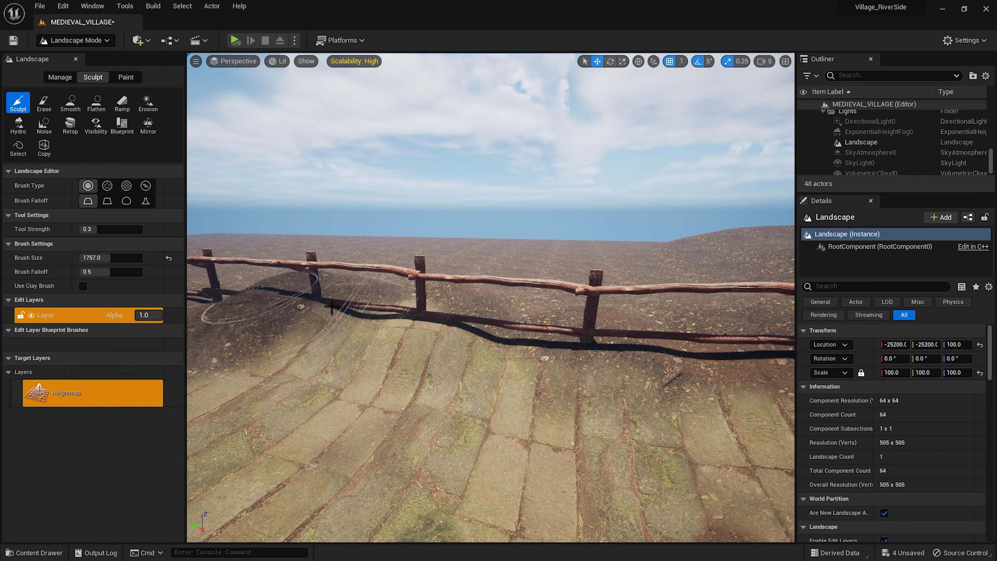
{"action": "mouse_move", "coordinate": [290, 310]}
{"action": "right_mouse_down"}
{"action": "mouse_move", "coordinate": [275, 310]}
{"action": "mouse_move", "coordinate": [324, 300]}
{"action": "right_mouse_up"}
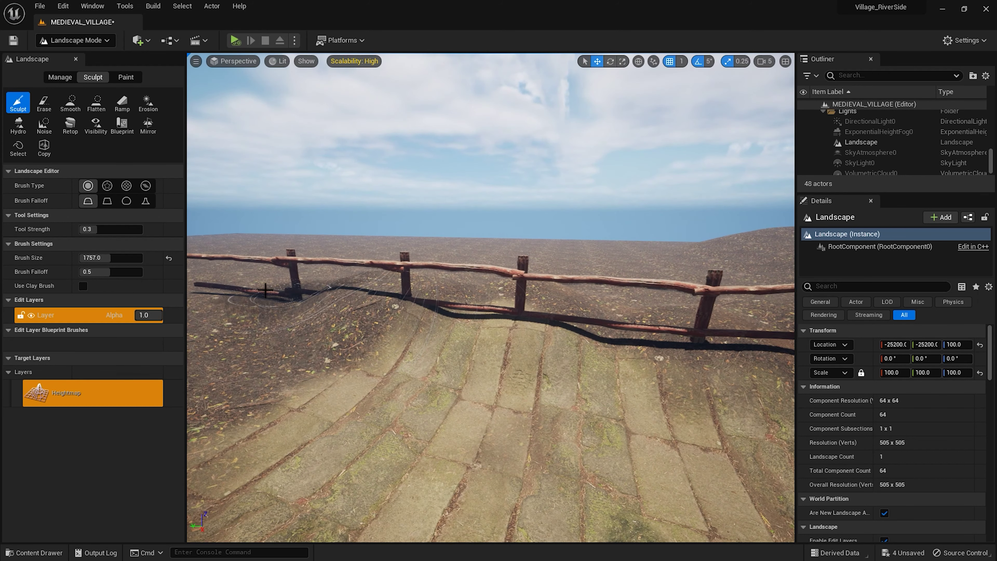
{"action": "right_click_drag", "start_coordinate": [265, 290], "coordinate": [319, 291]}
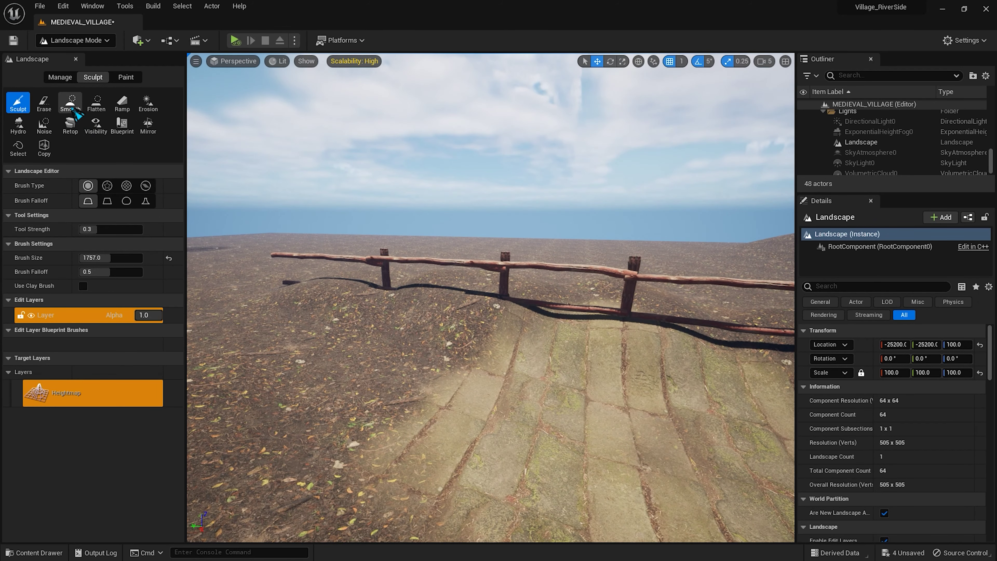
- Smooth the mound along the fence with a 1937 Smooth brush, then return to Selection mode
{"action": "left_click", "coordinate": [71, 103]}
{"action": "left_click_drag", "start_coordinate": [335, 293], "coordinate": [534, 329]}
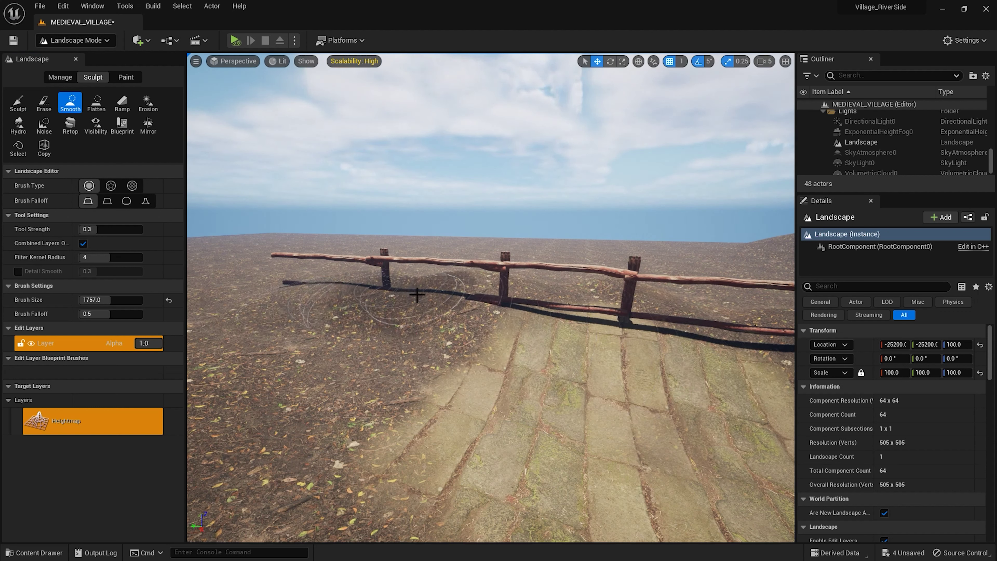
{"action": "key", "text": "bracketright"}
{"action": "key", "text": "bracketright"}
{"action": "key", "text": "bracketright"}
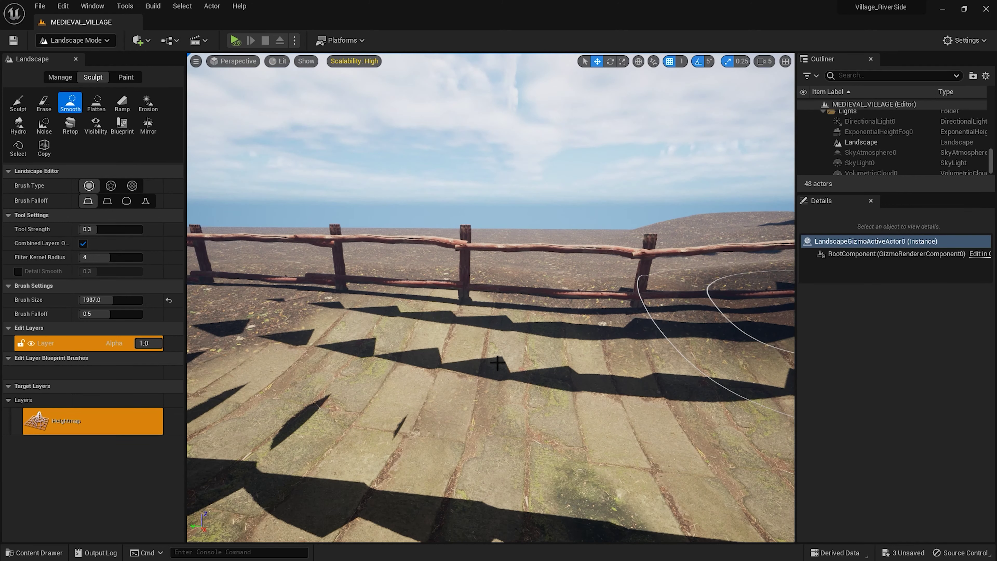
{"action": "right_click_drag", "start_coordinate": [497, 362], "coordinate": [497, 362]}
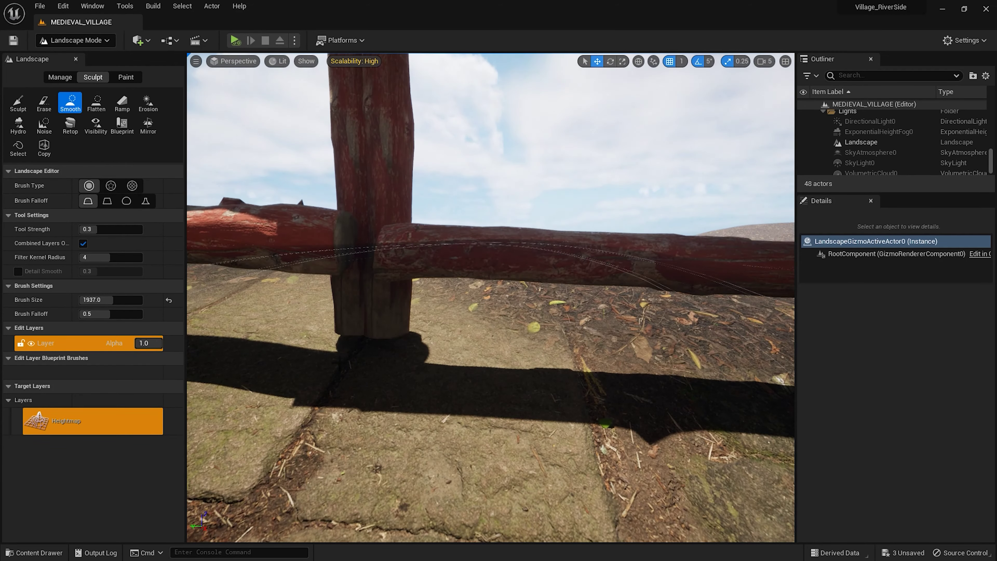
{"action": "key", "text": "shift+1"}
- Lower the selected fence post and rail slightly on Z into the blended ground
{"action": "left_click", "coordinate": [267, 322]}
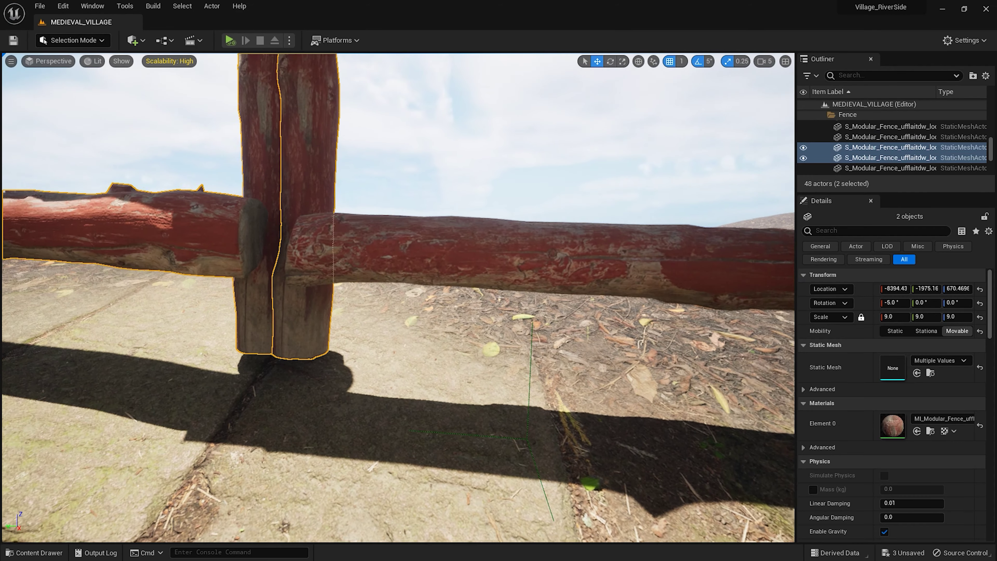
{"action": "right_click_drag", "start_coordinate": [252, 269], "coordinate": [252, 270]}
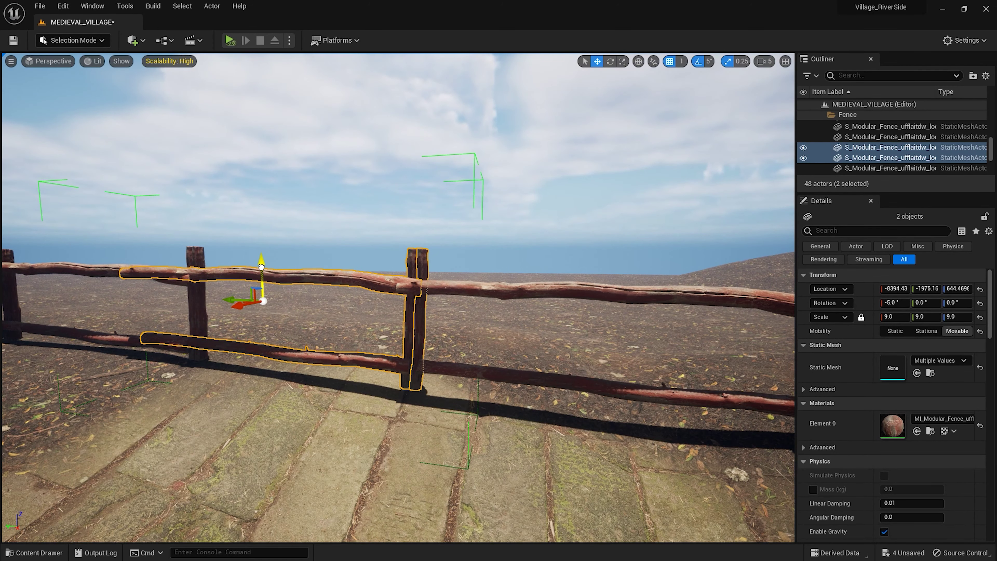
{"action": "left_click_drag", "start_coordinate": [258, 271], "coordinate": [256, 271]}
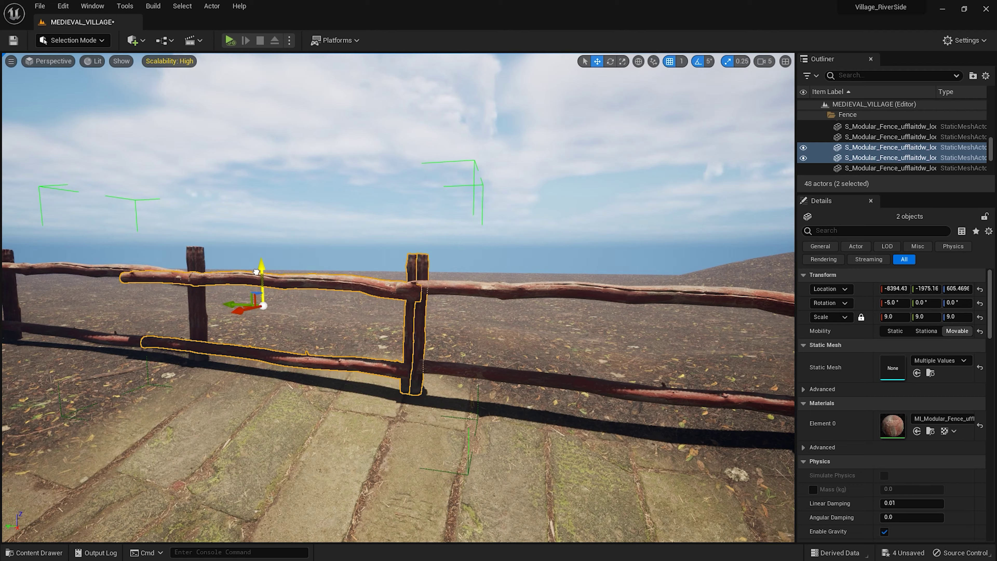
{"action": "key", "text": "Escape"}
{"action": "right_click_drag", "start_coordinate": [258, 272], "coordinate": [257, 272]}
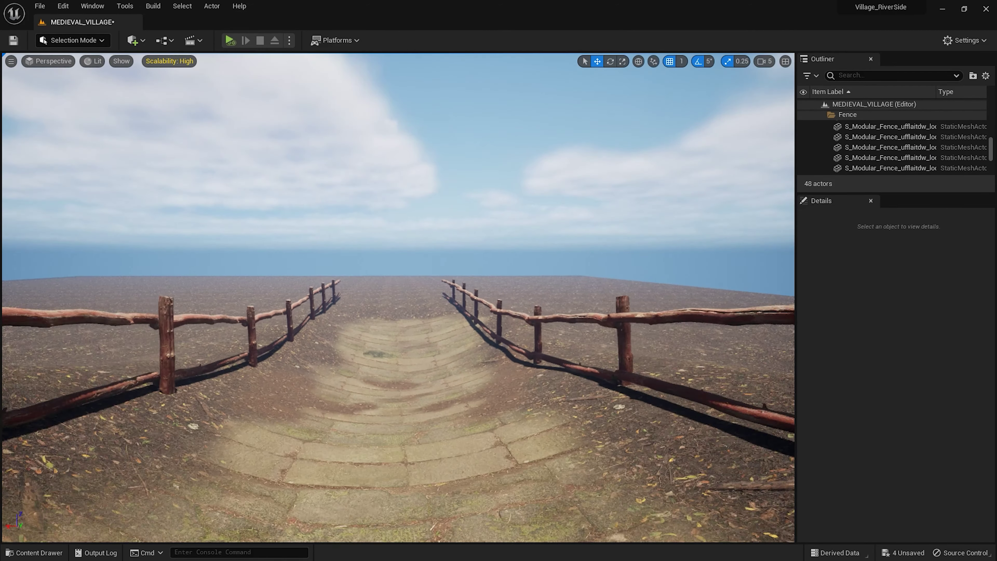
{"action": "right_click_drag", "start_coordinate": [547, 324], "coordinate": [543, 323]}
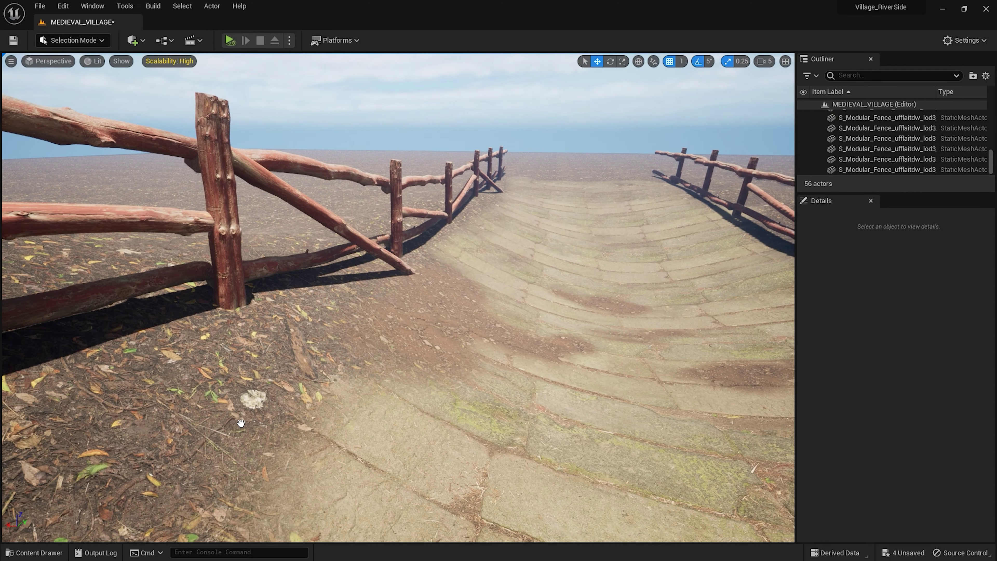
- Place S_Mossy_Rock_Face beside the fence post, scaled to 2.5 and tilted against the fence
{"action": "key", "text": "ctrl+space"}
{"action": "left_click_drag", "start_coordinate": [240, 422], "coordinate": [240, 347]}
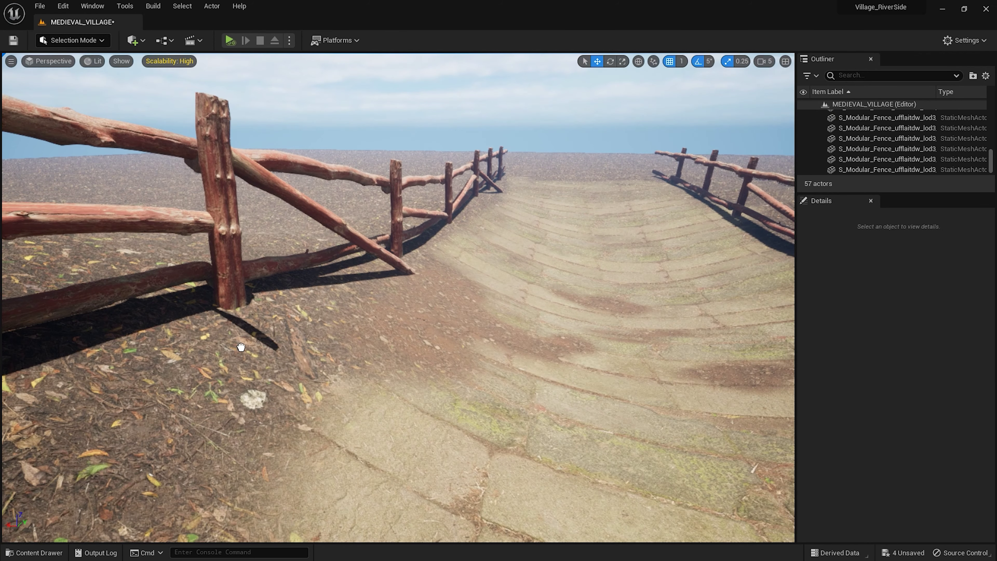
{"action": "key", "text": "e"}
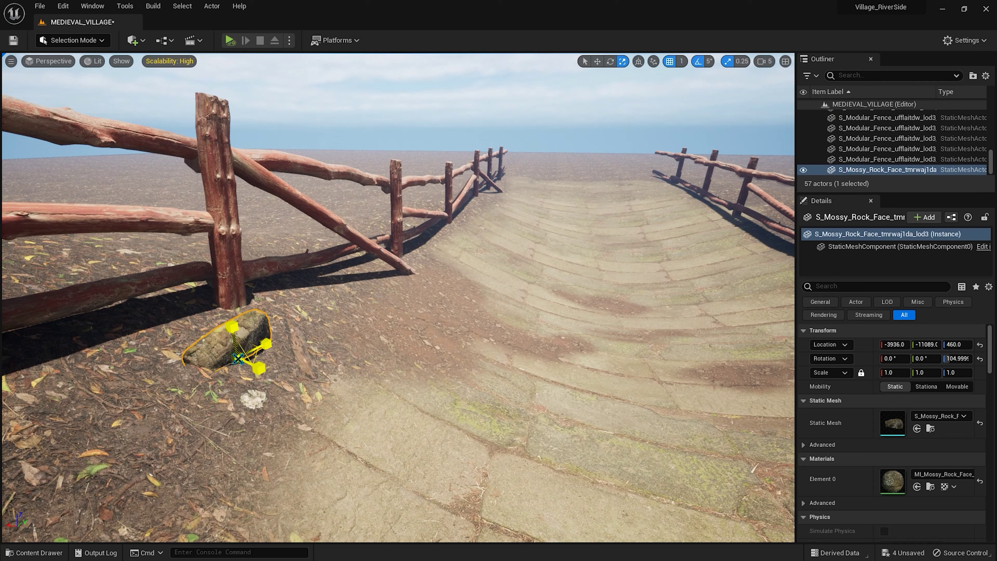
{"action": "left_click_drag", "start_coordinate": [238, 357], "coordinate": [271, 326]}
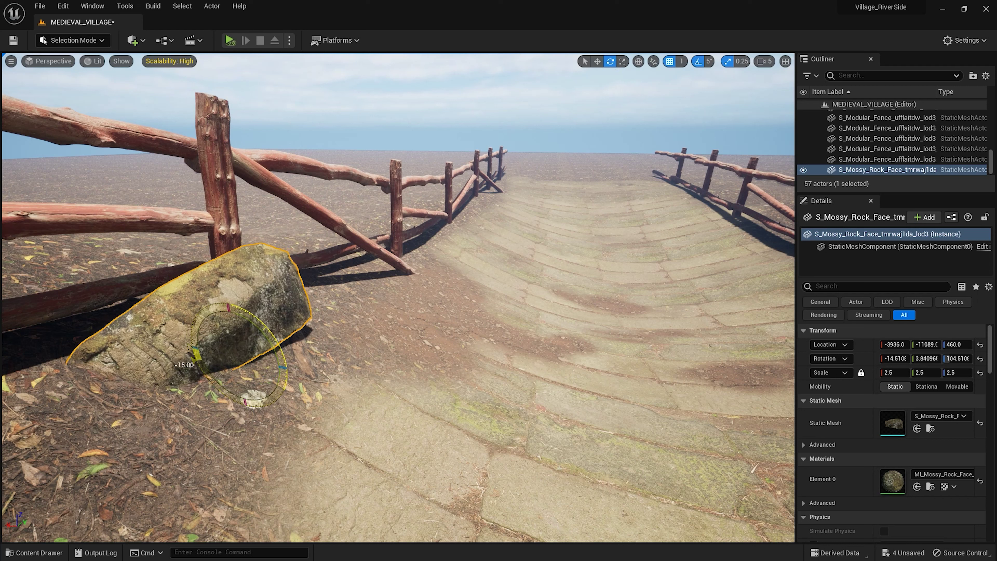
{"action": "mouse_move", "coordinate": [256, 319]}
{"action": "left_mouse_down"}
{"action": "mouse_move", "coordinate": [248, 388]}
{"action": "mouse_move", "coordinate": [204, 341]}
{"action": "mouse_move", "coordinate": [186, 354]}
{"action": "left_mouse_up"}
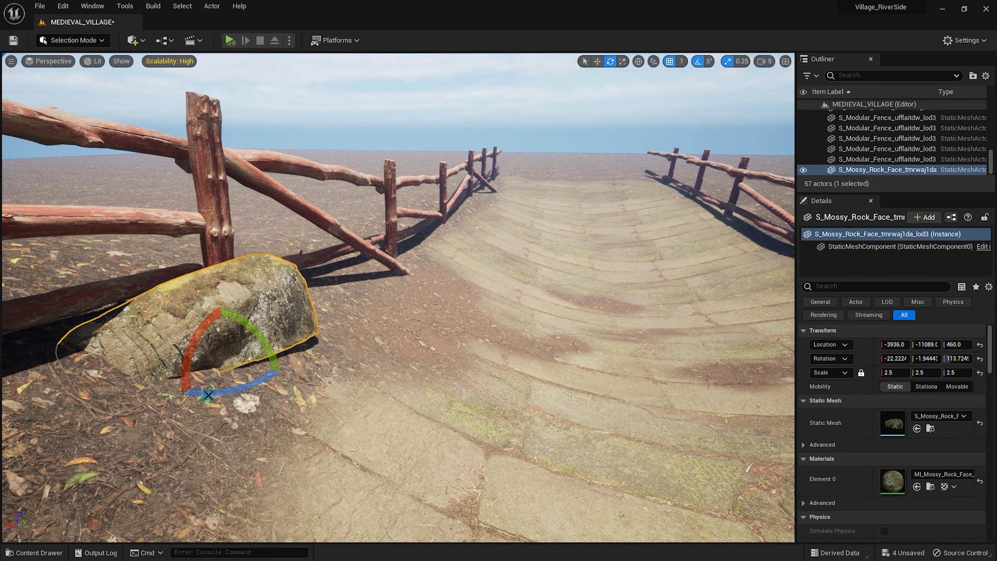
{"action": "mouse_move", "coordinate": [208, 394]}
{"action": "left_mouse_down"}
{"action": "mouse_move", "coordinate": [208, 378]}
{"action": "mouse_move", "coordinate": [270, 329]}
{"action": "mouse_move", "coordinate": [267, 419]}
{"action": "mouse_move", "coordinate": [263, 413]}
{"action": "mouse_move", "coordinate": [310, 393]}
{"action": "left_mouse_up"}
- Sink the rock into the ground, turn it 10° more and scale it to 3.0
{"action": "key", "text": "w"}
{"action": "key", "text": "e"}
{"action": "key", "text": "r"}
{"action": "key", "text": "e"}
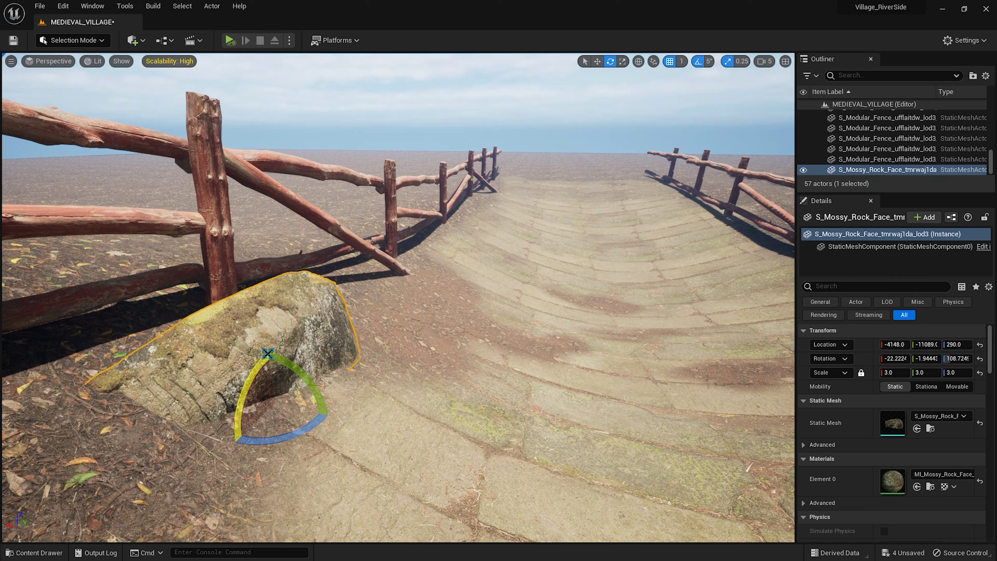
{"action": "mouse_move", "coordinate": [224, 391]}
{"action": "left_mouse_down"}
{"action": "mouse_move", "coordinate": [249, 438]}
{"action": "mouse_move", "coordinate": [240, 440]}
{"action": "left_mouse_up"}
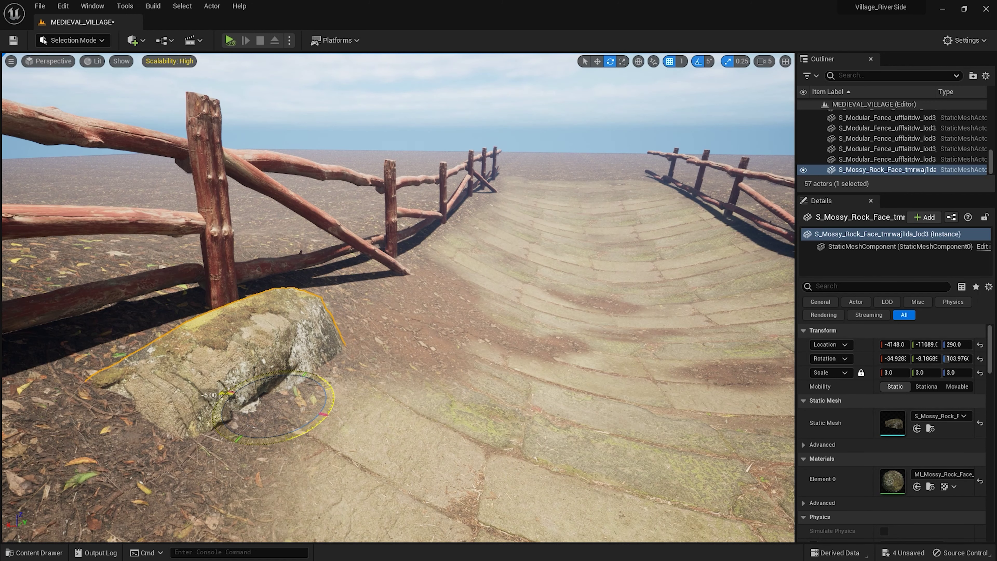
{"action": "left_click", "coordinate": [367, 212]}
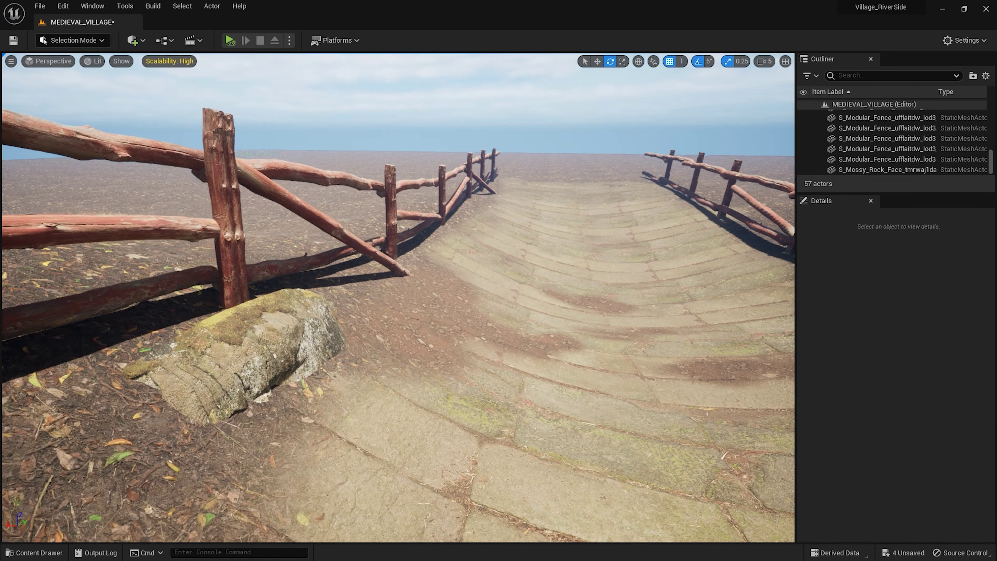
{"action": "left_click_drag", "start_coordinate": [367, 212], "coordinate": [389, 292]}
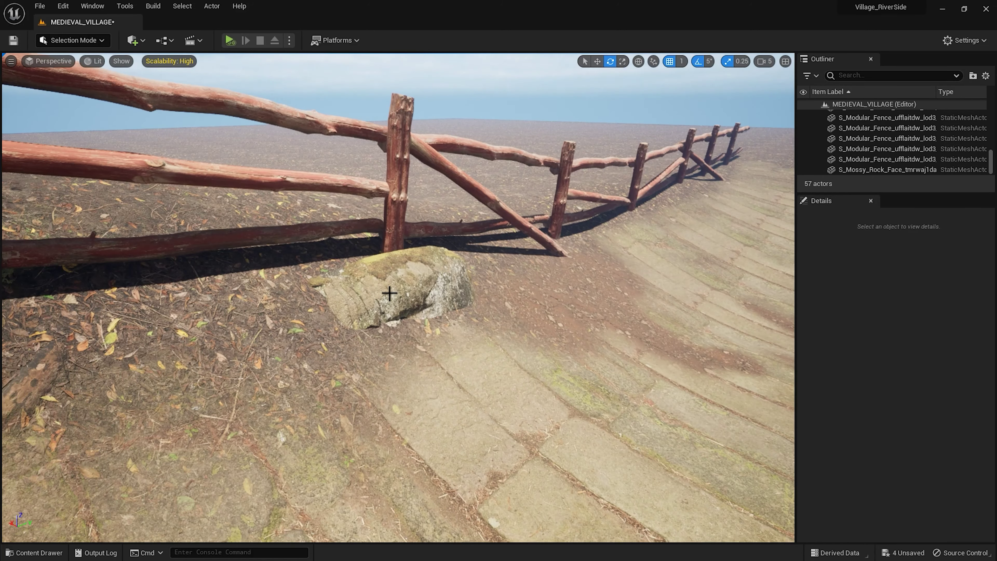
- Duplicate the mossy rock with Ctrl+D, slide the copy along the fence base and tilt it slightly
{"action": "left_click", "coordinate": [389, 292]}
{"action": "key", "text": "ctrl+d"}
{"action": "key", "text": "w"}
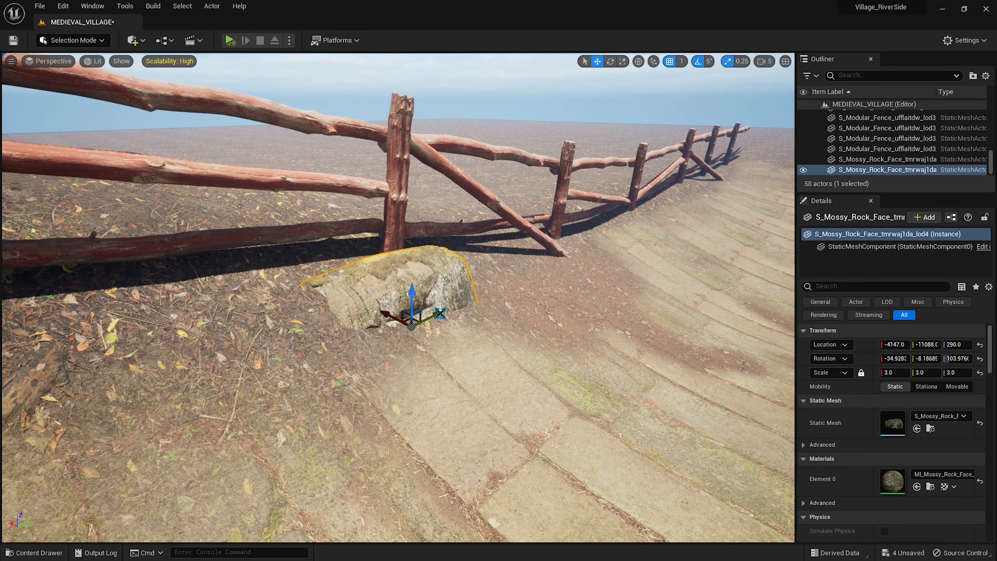
{"action": "mouse_move", "coordinate": [440, 313]}
{"action": "left_mouse_down"}
{"action": "mouse_move", "coordinate": [299, 344]}
{"action": "mouse_move", "coordinate": [263, 332]}
{"action": "left_mouse_up"}
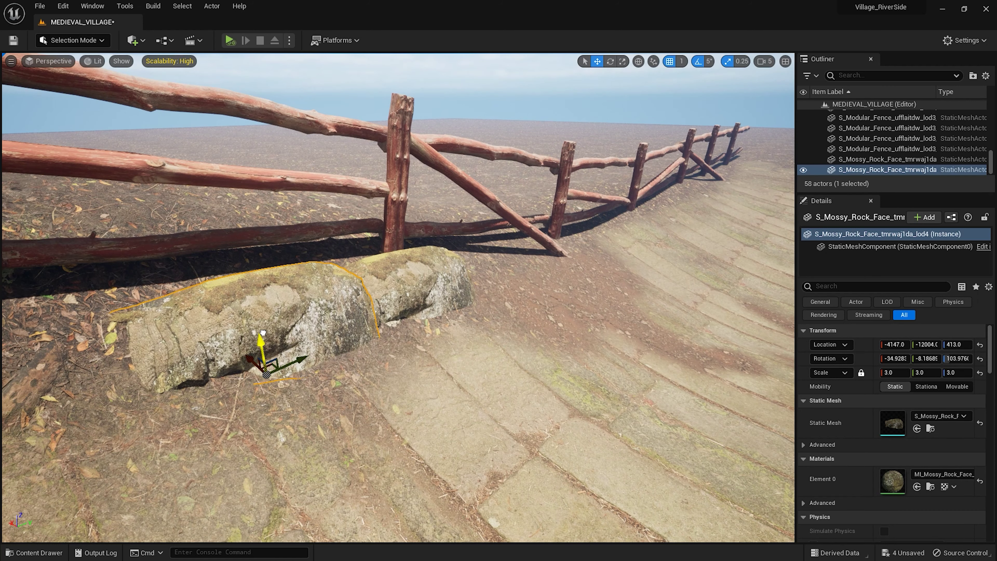
{"action": "key", "text": "e"}
{"action": "left_click_drag", "start_coordinate": [234, 341], "coordinate": [251, 330]}
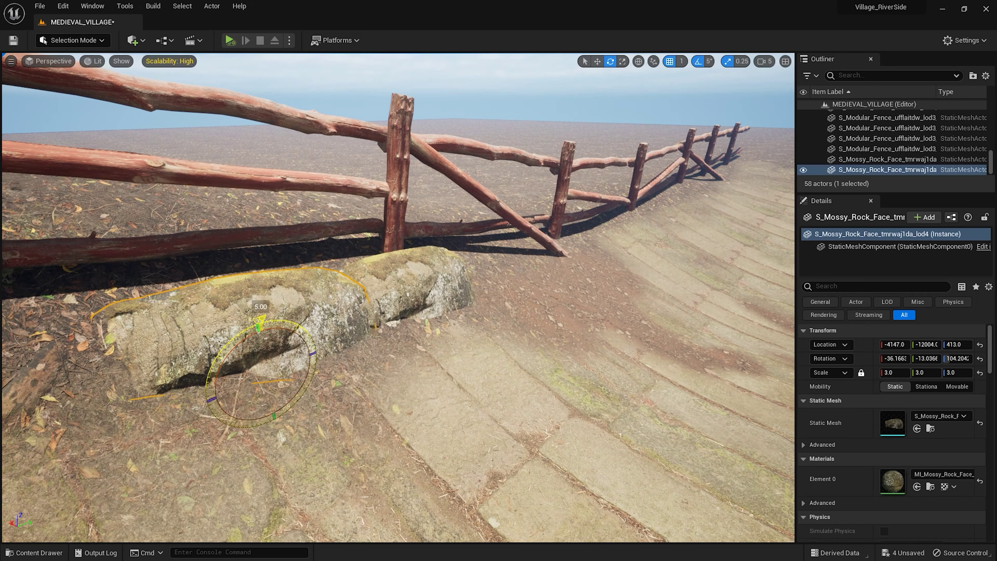
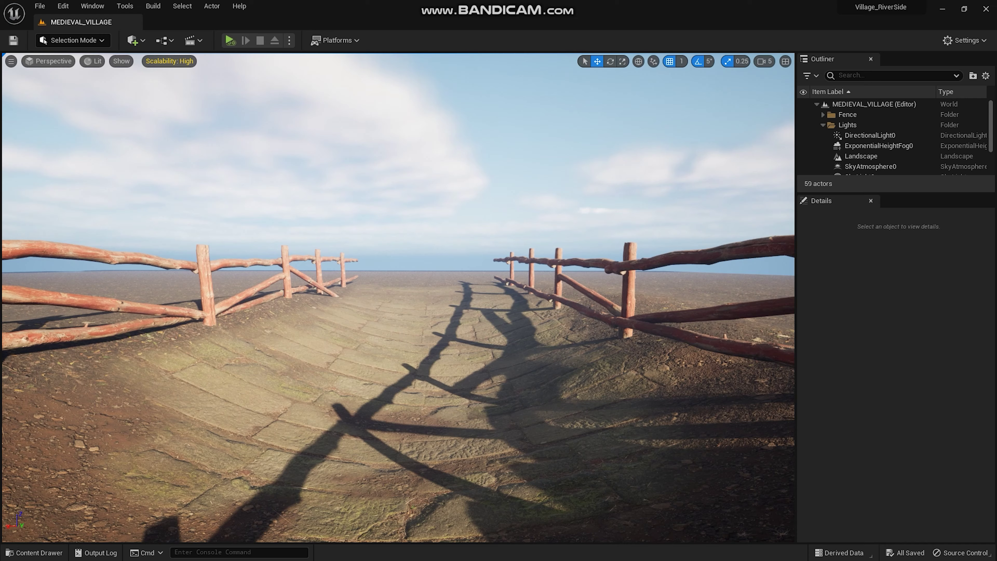
- Drag the Tundra_Rocky_Ground static mesh from the Content Drawer beside the right-hand fence, then select it
{"action": "key", "text": "ctrl+space"}
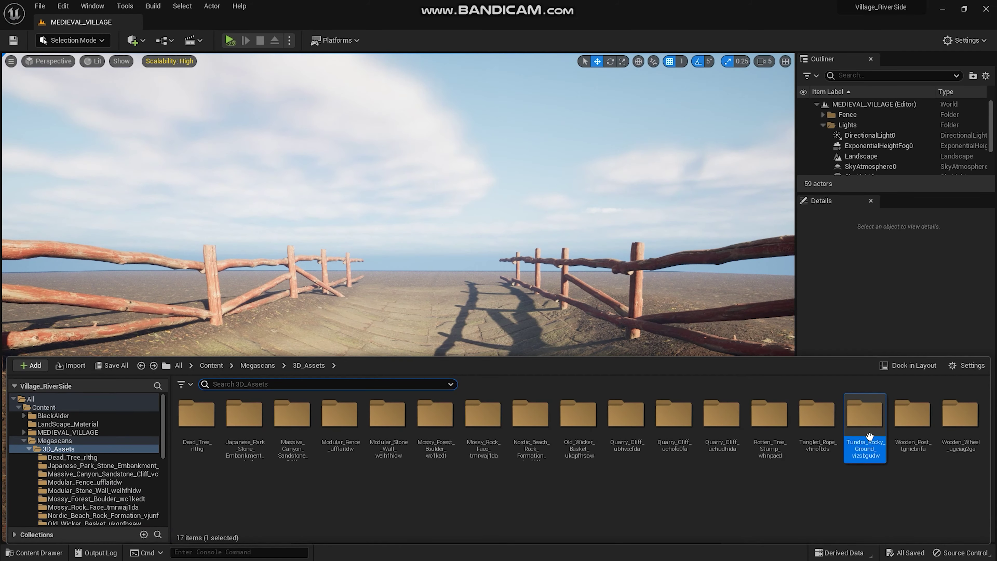
{"action": "double_click", "coordinate": [866, 416]}
{"action": "left_click_drag", "start_coordinate": [244, 412], "coordinate": [611, 337]}
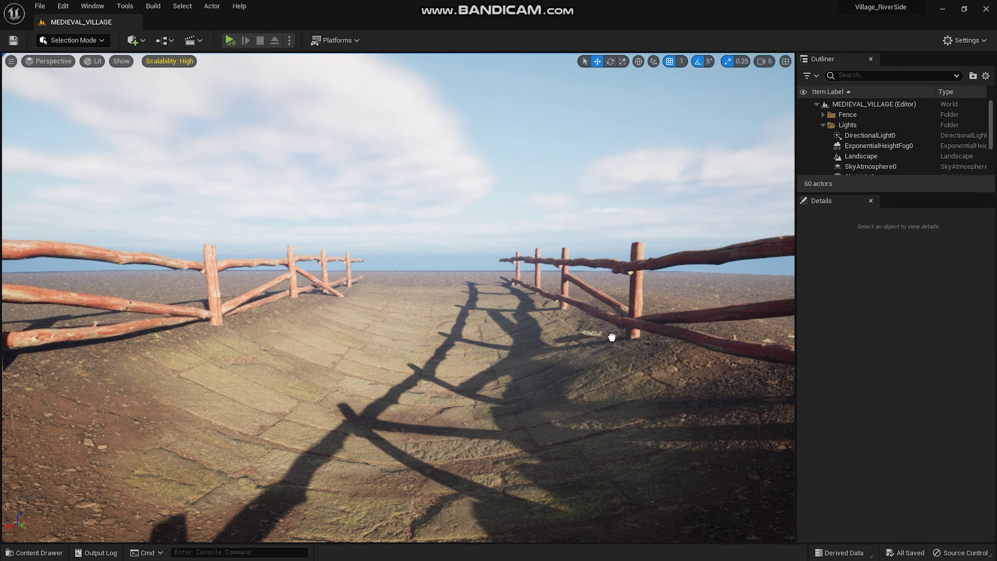
{"action": "left_click", "coordinate": [694, 387]}
- Scale the rocky ground patch up uniformly around the fence base
{"action": "mouse_move", "coordinate": [694, 387]}
{"action": "left_mouse_down"}
{"action": "mouse_move", "coordinate": [694, 334]}
{"action": "mouse_move", "coordinate": [550, 334]}
{"action": "left_mouse_up"}
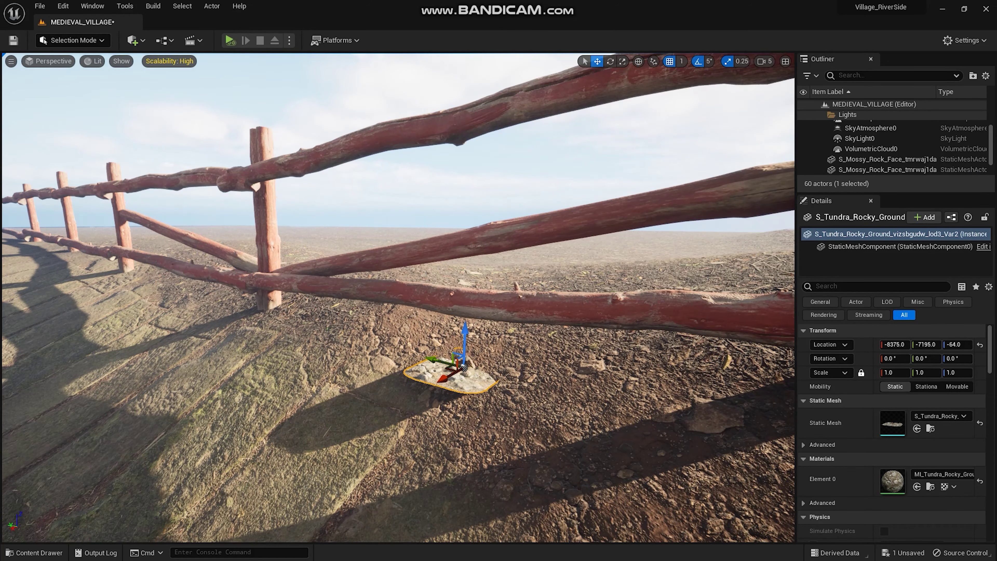
{"action": "key", "text": "r"}
{"action": "mouse_move", "coordinate": [464, 368]}
{"action": "left_mouse_down"}
{"action": "mouse_move", "coordinate": [447, 379]}
{"action": "mouse_move", "coordinate": [495, 338]}
{"action": "left_mouse_up"}
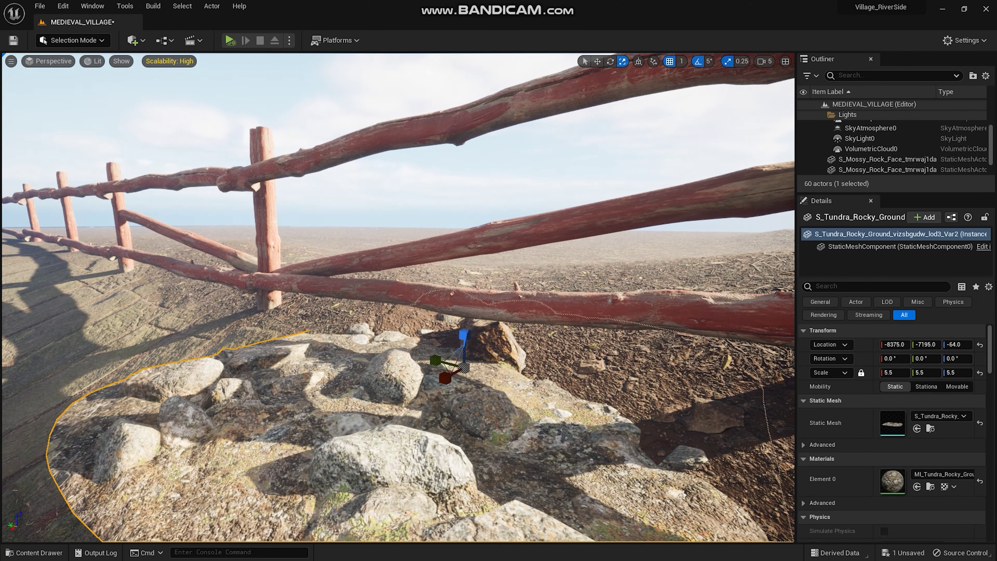
{"action": "mouse_move", "coordinate": [497, 296]}
{"action": "left_mouse_down"}
{"action": "mouse_move", "coordinate": [483, 322]}
{"action": "mouse_move", "coordinate": [484, 361]}
{"action": "mouse_move", "coordinate": [548, 351]}
{"action": "left_mouse_up"}
{"action": "key", "text": "e"}
{"action": "key", "text": "r"}
- Tilt the rock patch about 15 degrees and slide it sideways along the fence base
{"action": "key", "text": "e"}
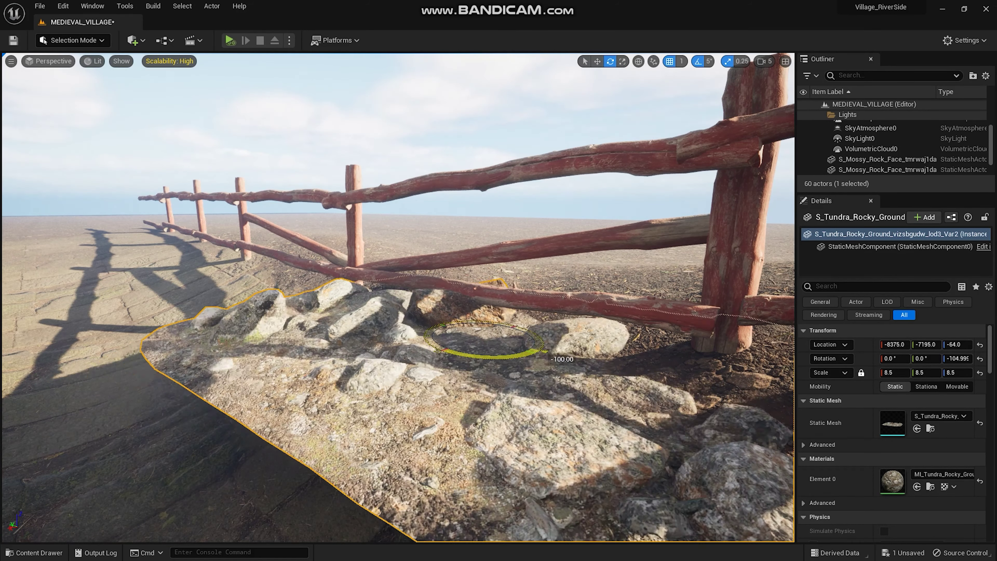
{"action": "left_click_drag", "start_coordinate": [444, 337], "coordinate": [442, 357]}
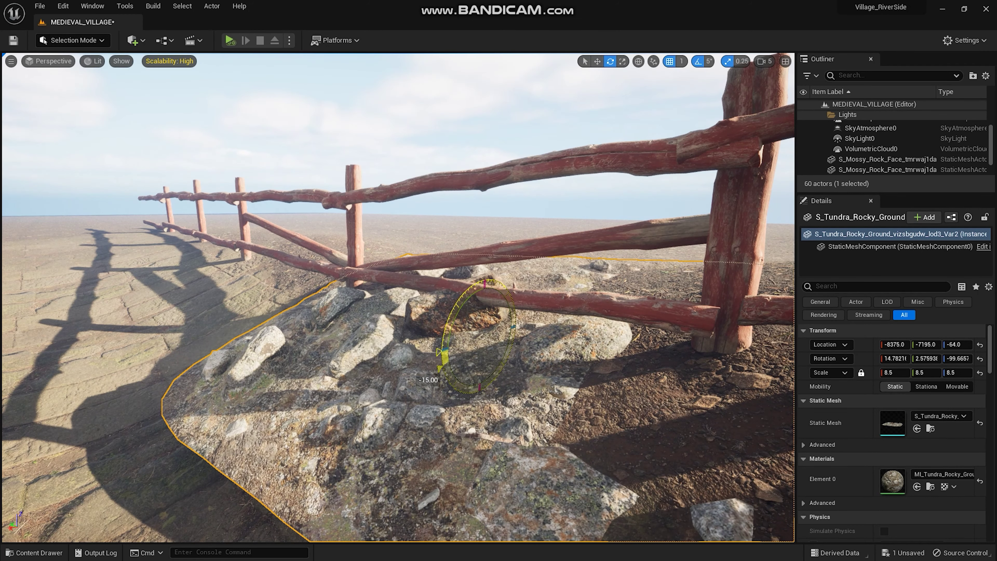
{"action": "key", "text": "w"}
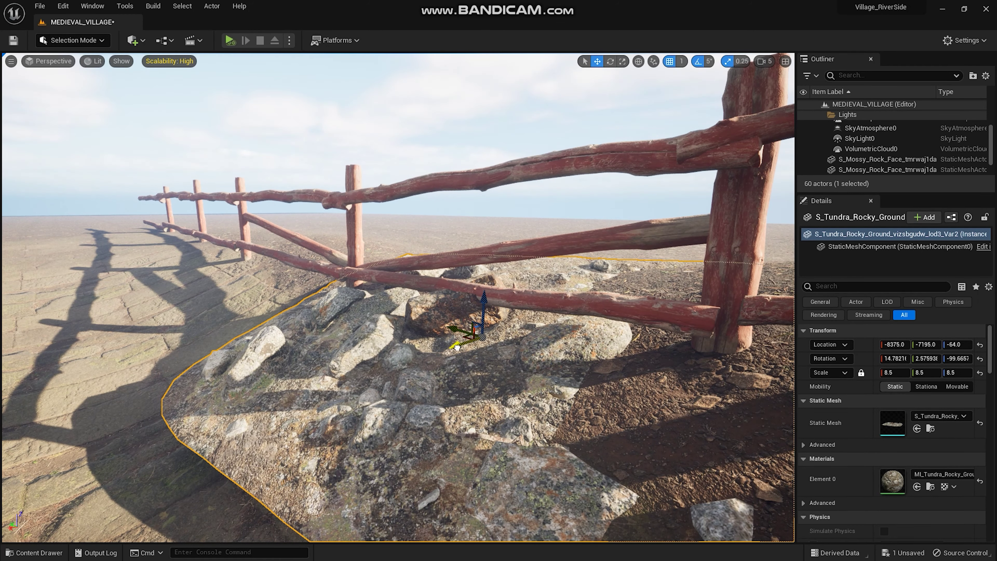
{"action": "mouse_move", "coordinate": [443, 338]}
{"action": "left_mouse_down"}
{"action": "mouse_move", "coordinate": [500, 336]}
{"action": "mouse_move", "coordinate": [466, 304]}
{"action": "mouse_move", "coordinate": [490, 333]}
{"action": "mouse_move", "coordinate": [477, 298]}
{"action": "left_mouse_up"}
{"action": "key", "text": "e"}
{"action": "key", "text": "r"}
{"action": "key", "text": "w"}
- Rotate the rock patch to sit behind the fence, deselect it, and fly the view along the fenced path
{"action": "key", "text": "e"}
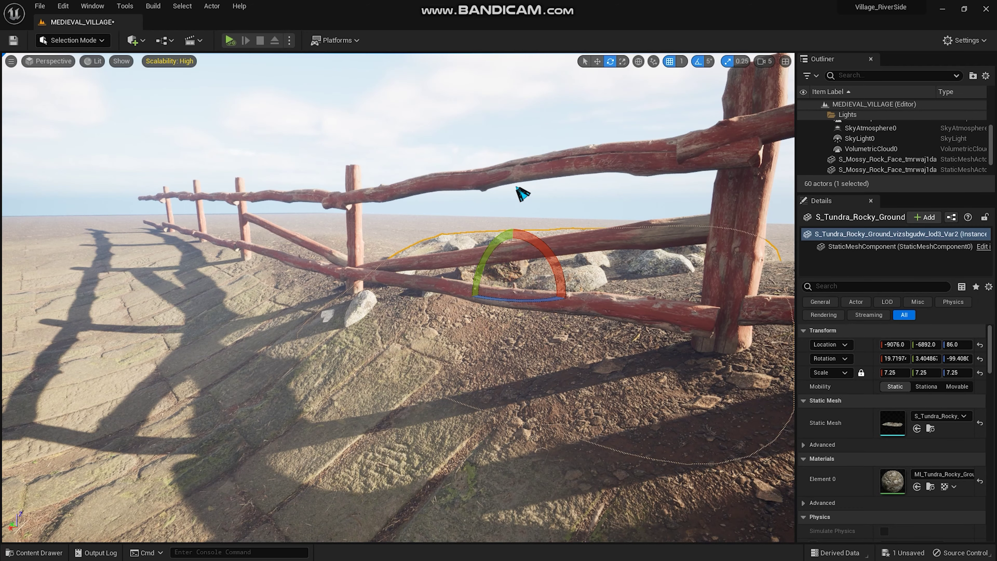
{"action": "key", "text": "Escape"}
{"action": "right_click_drag", "start_coordinate": [518, 194], "coordinate": [432, 196]}
{"action": "right_click_drag", "start_coordinate": [421, 289], "coordinate": [420, 288]}
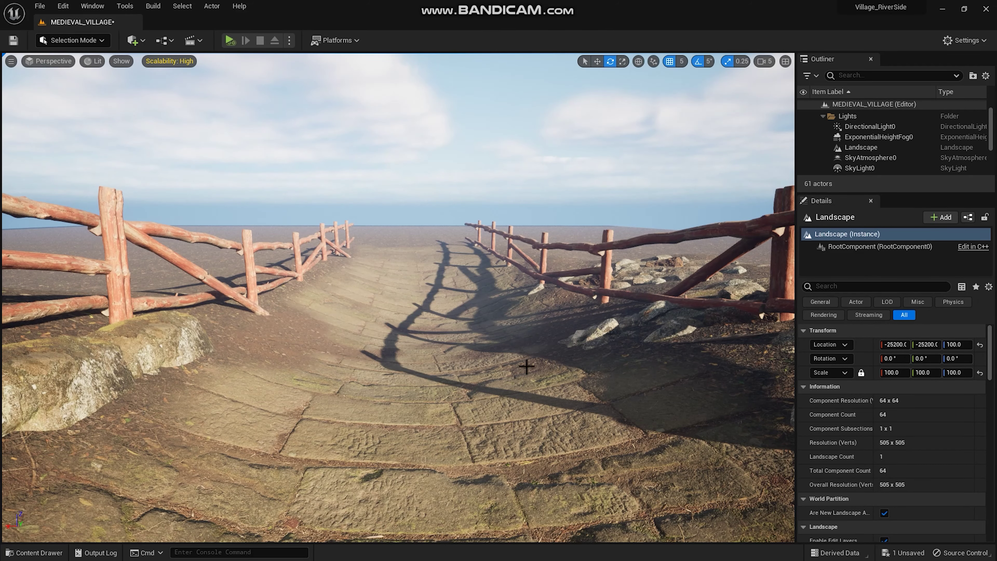
{"action": "right_click_drag", "start_coordinate": [526, 366], "coordinate": [526, 366]}
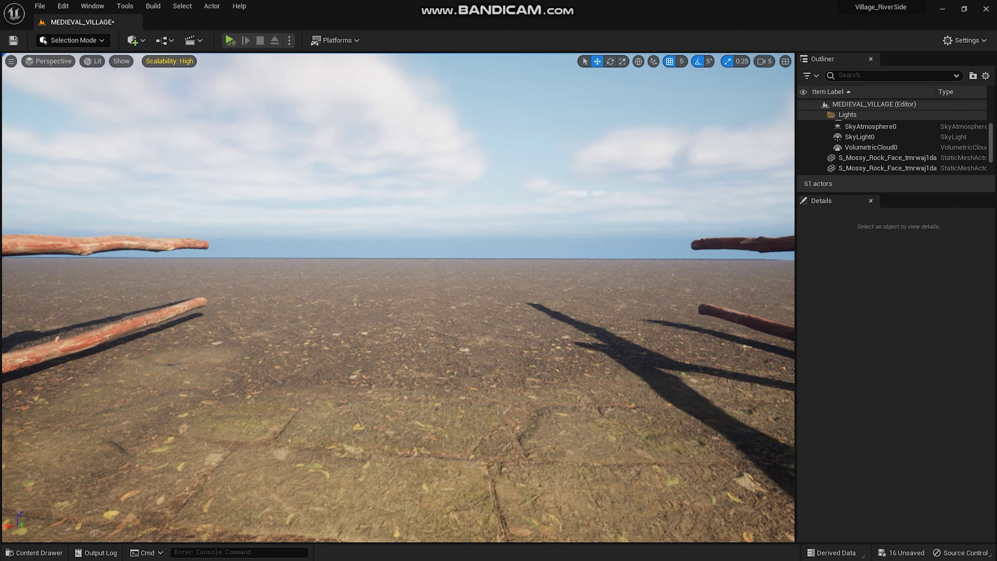
- Fly forward along the path and bring up the Modular_Stone_Wall assets in the Content Drawer
{"action": "right_click_drag", "start_coordinate": [425, 385], "coordinate": [425, 384]}
{"action": "key", "text": "ctrl+space"}
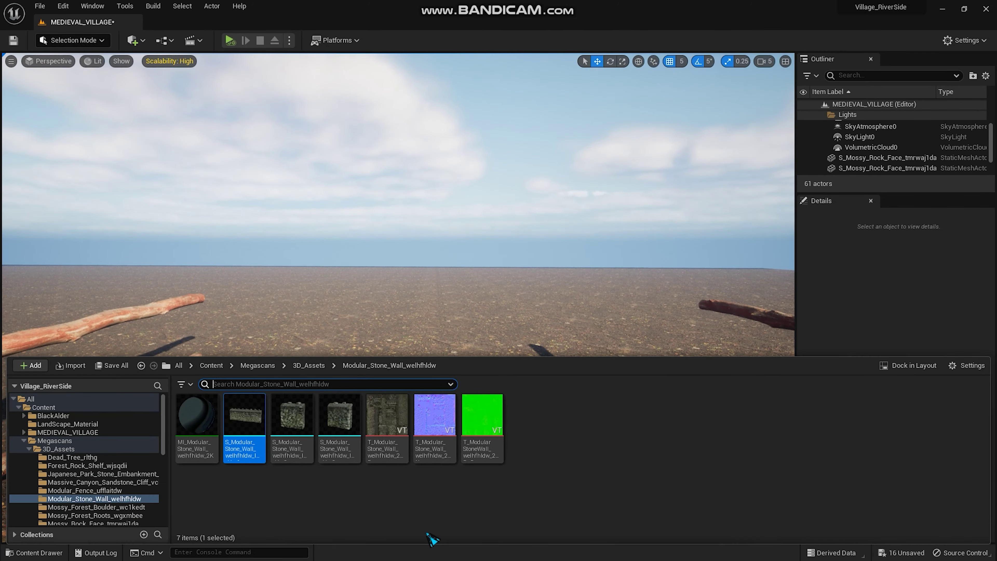
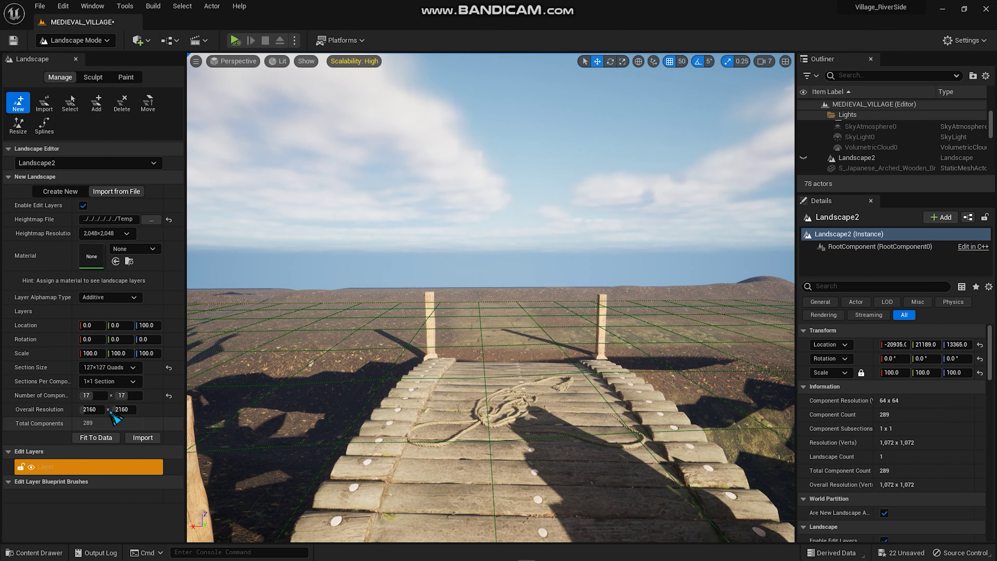
- Import the heightmap as a new landscape using 63×63-quad sections
{"action": "left_click", "coordinate": [108, 367]}
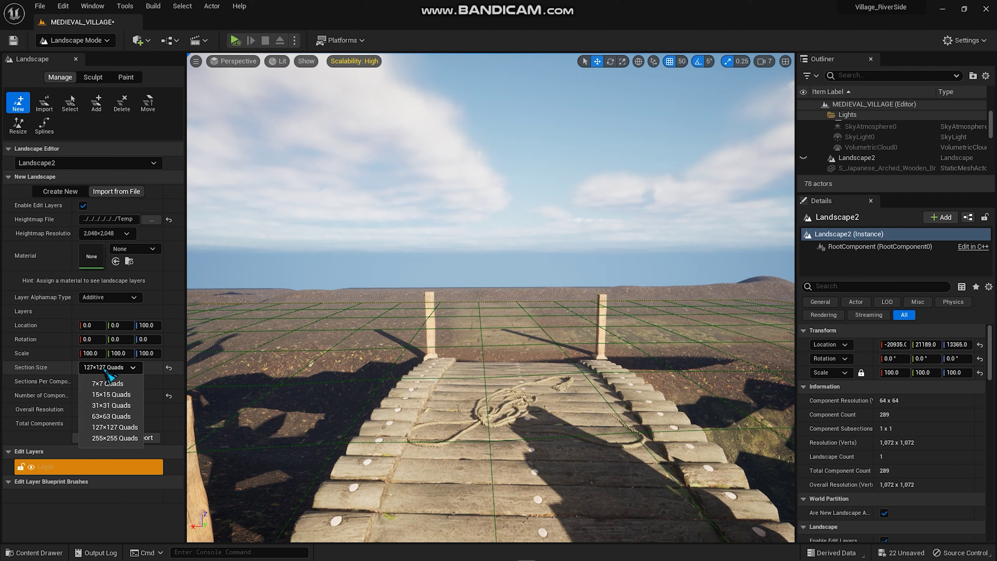
{"action": "left_click", "coordinate": [112, 414]}
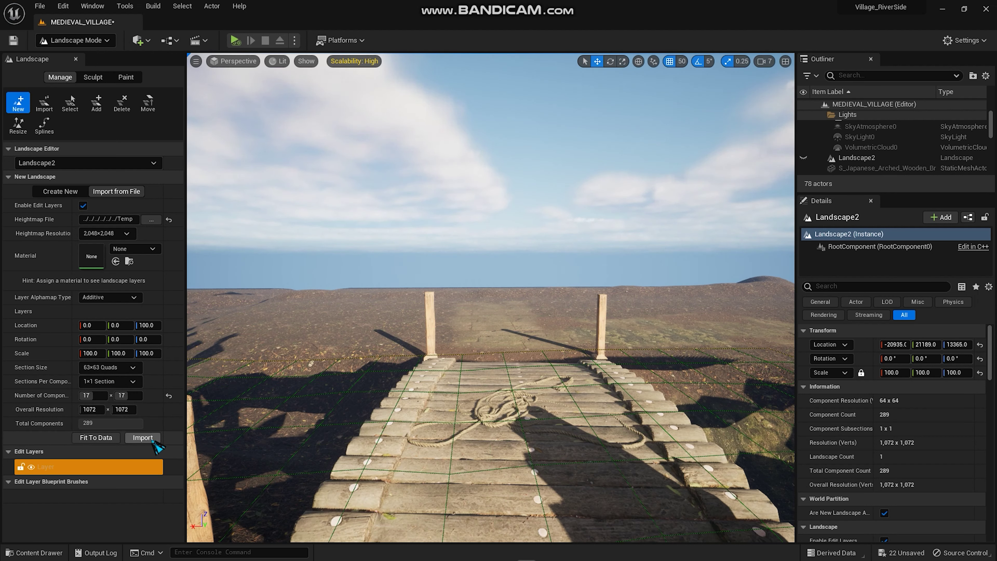
{"action": "left_click", "coordinate": [153, 441]}
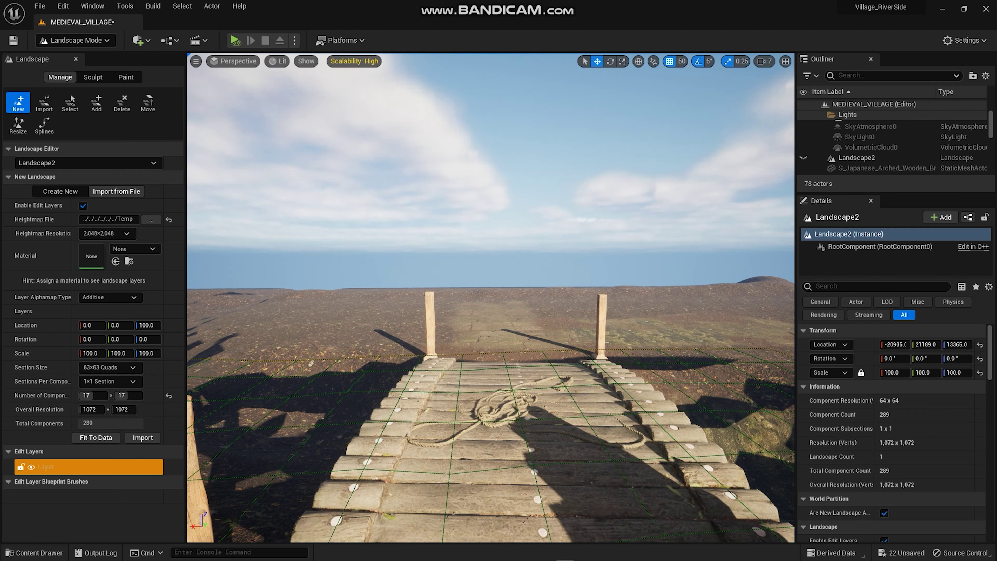
{"action": "left_click", "coordinate": [138, 443]}
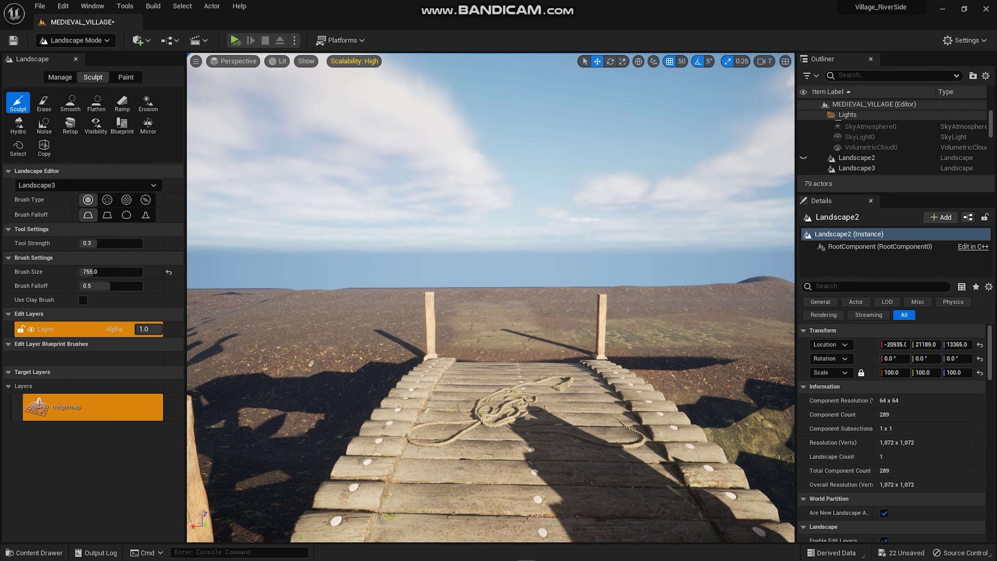
- Return to Selection Mode and fly the view high above the new terrain
{"action": "right_click_drag", "start_coordinate": [441, 374], "coordinate": [416, 374]}
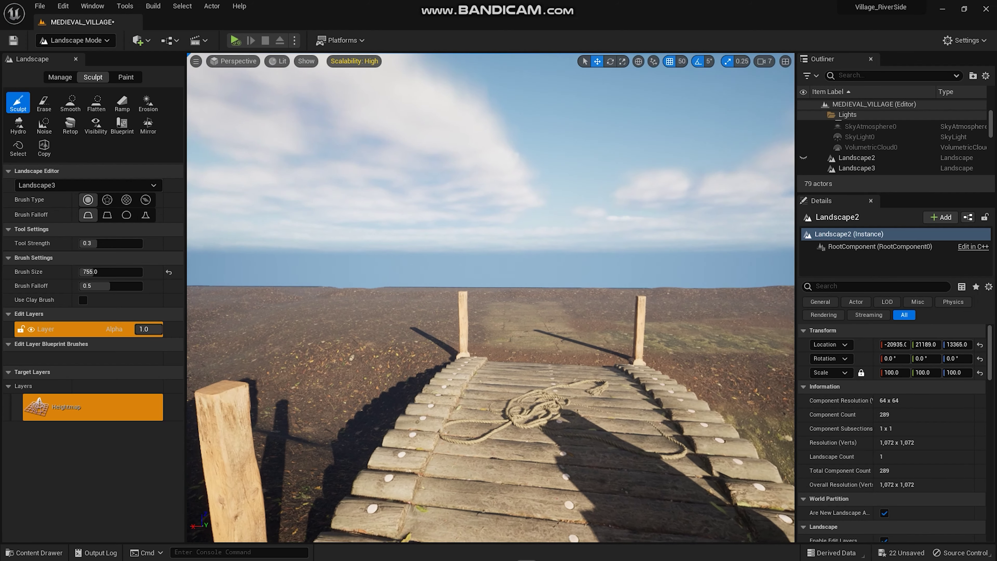
{"action": "key", "text": "shift+1"}
{"action": "mouse_move", "coordinate": [511, 379]}
{"action": "right_mouse_down"}
{"action": "mouse_move", "coordinate": [491, 369]}
{"action": "mouse_move", "coordinate": [477, 389]}
{"action": "right_mouse_up"}
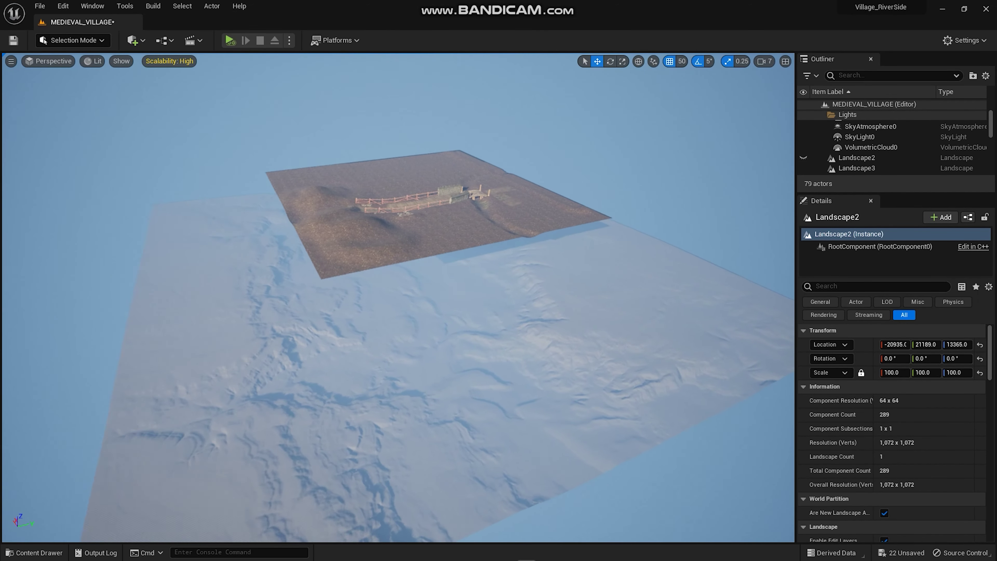
- Select the imported snowy landscape Landscape3 and frame it with F
{"action": "left_click", "coordinate": [481, 446]}
{"action": "right_click_drag", "start_coordinate": [550, 266], "coordinate": [541, 275]}
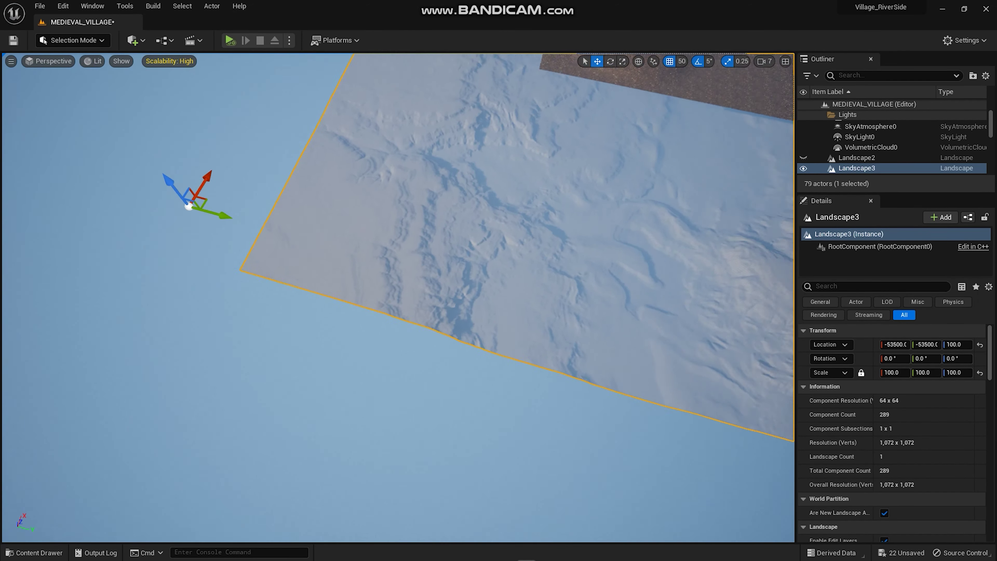
{"action": "key", "text": "f"}
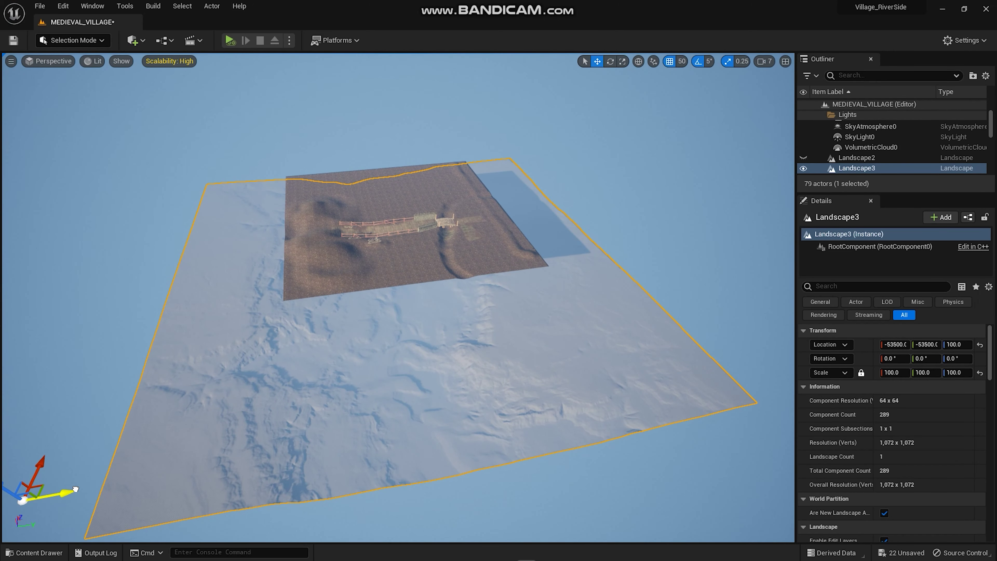
- Move Landscape3 along X, Y and Z to sit beside the village terrain at similar height
{"action": "mouse_move", "coordinate": [75, 488]}
{"action": "left_mouse_down"}
{"action": "mouse_move", "coordinate": [602, 398]}
{"action": "mouse_move", "coordinate": [629, 285]}
{"action": "left_mouse_up"}
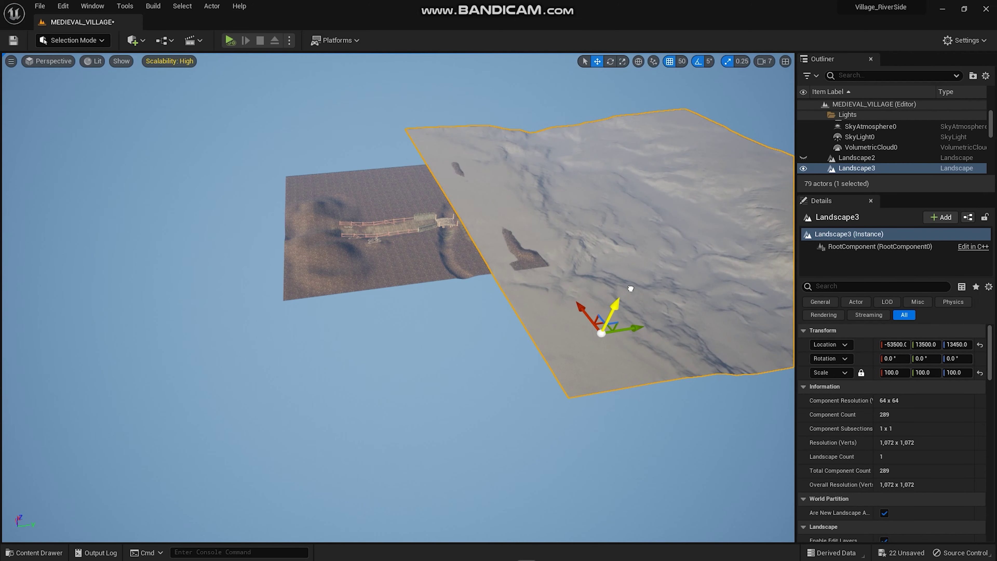
{"action": "mouse_move", "coordinate": [600, 276]}
{"action": "right_mouse_down"}
{"action": "mouse_move", "coordinate": [612, 283]}
{"action": "mouse_move", "coordinate": [605, 322]}
{"action": "mouse_move", "coordinate": [604, 275]}
{"action": "right_mouse_up"}
{"action": "mouse_move", "coordinate": [464, 244]}
{"action": "left_mouse_down"}
{"action": "mouse_move", "coordinate": [431, 255]}
{"action": "mouse_move", "coordinate": [442, 255]}
{"action": "left_mouse_up"}
{"action": "mouse_move", "coordinate": [441, 255]}
{"action": "right_mouse_down"}
{"action": "mouse_move", "coordinate": [392, 236]}
{"action": "mouse_move", "coordinate": [392, 205]}
{"action": "right_mouse_up"}
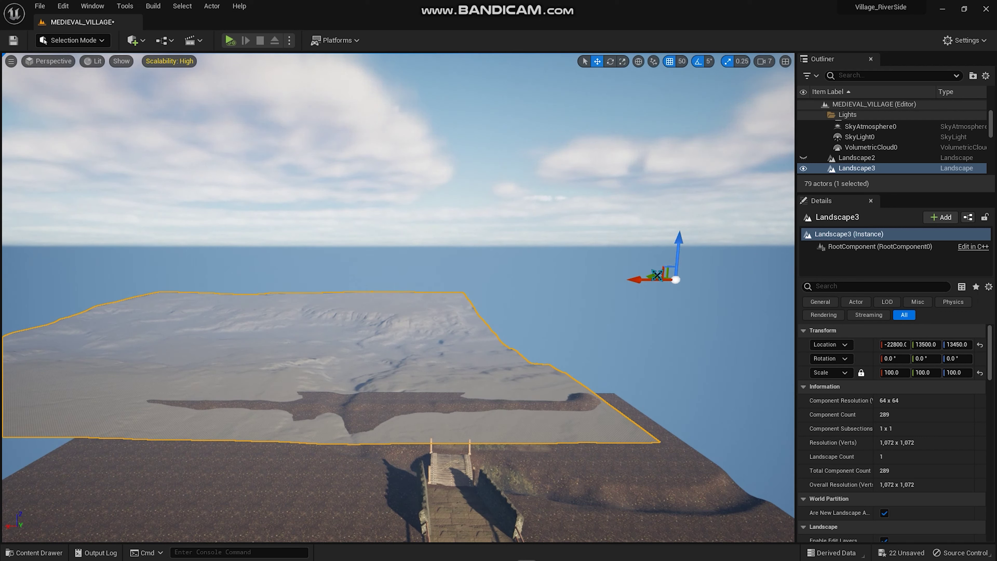
{"action": "left_click_drag", "start_coordinate": [650, 274], "coordinate": [626, 275]}
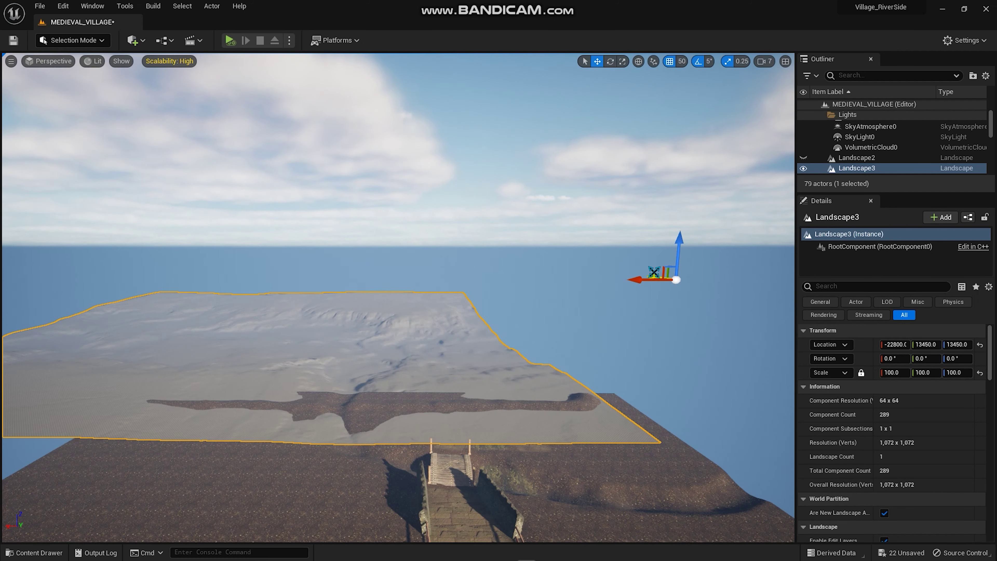
{"action": "left_click_drag", "start_coordinate": [635, 272], "coordinate": [611, 264]}
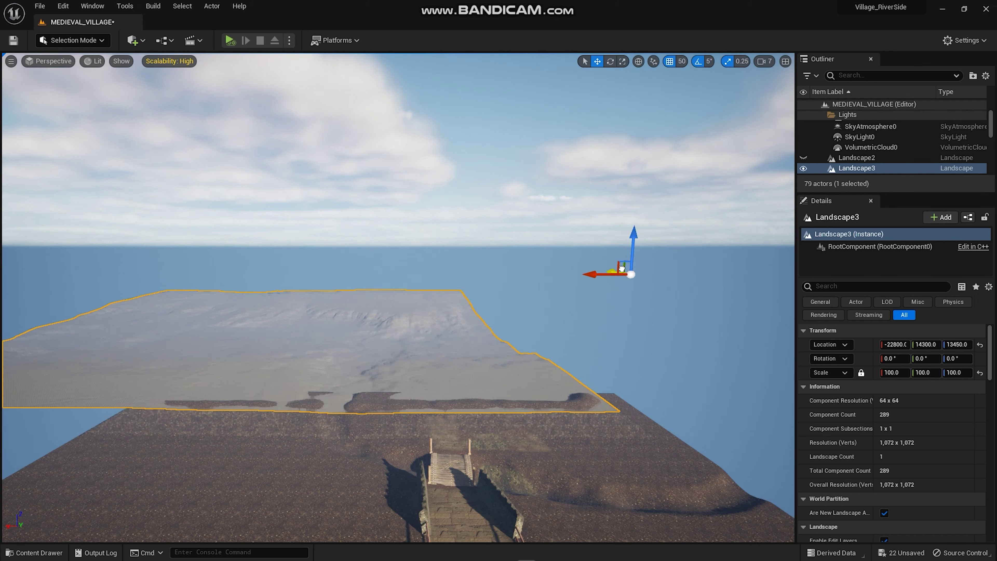
{"action": "right_click_drag", "start_coordinate": [398, 299], "coordinate": [439, 290]}
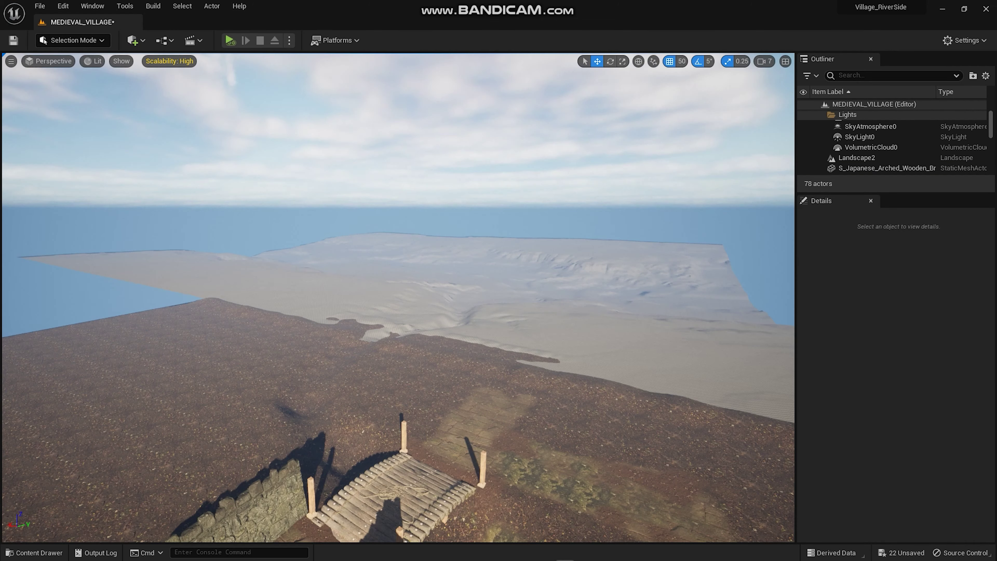
- Fly over the wooden bridge and select the village landscape Landscape2
{"action": "key", "text": "w"}
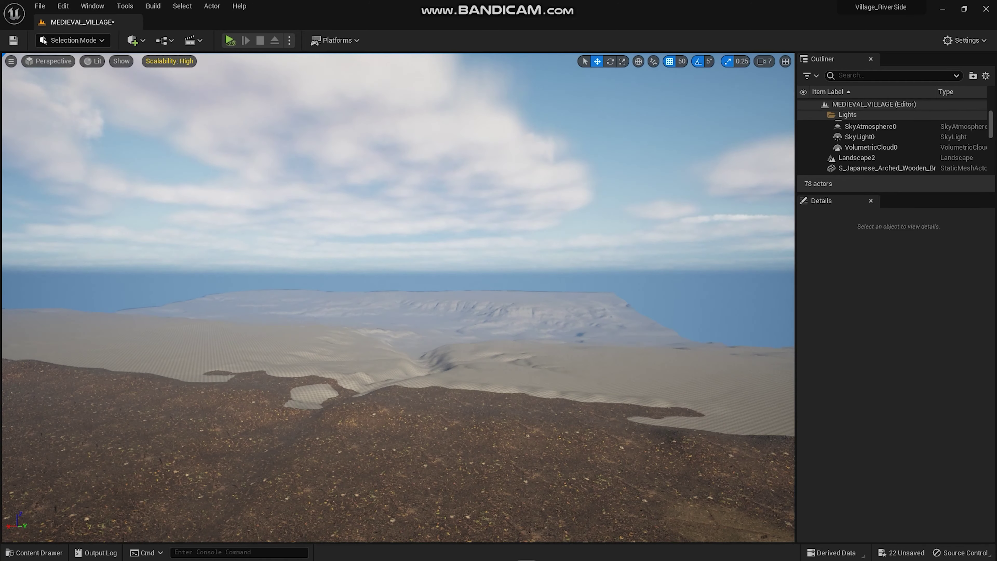
{"action": "key", "text": "w"}
{"action": "key", "text": "w"}
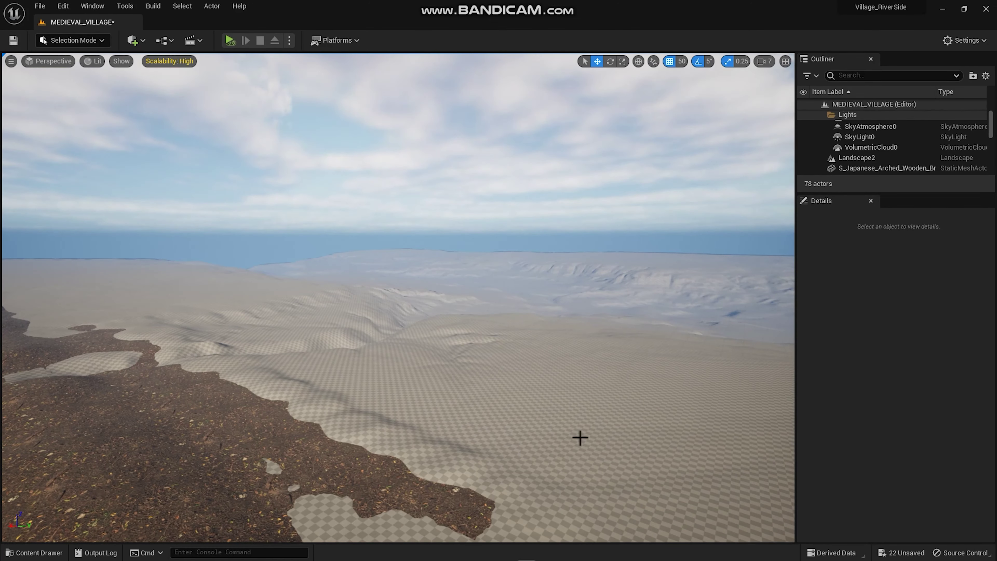
{"action": "left_click", "coordinate": [578, 436]}
{"action": "scroll", "coordinate": [925, 435], "scroll_direction": "down", "scroll_amount": 2}
{"action": "scroll", "coordinate": [925, 435], "scroll_direction": "down", "scroll_amount": 2}
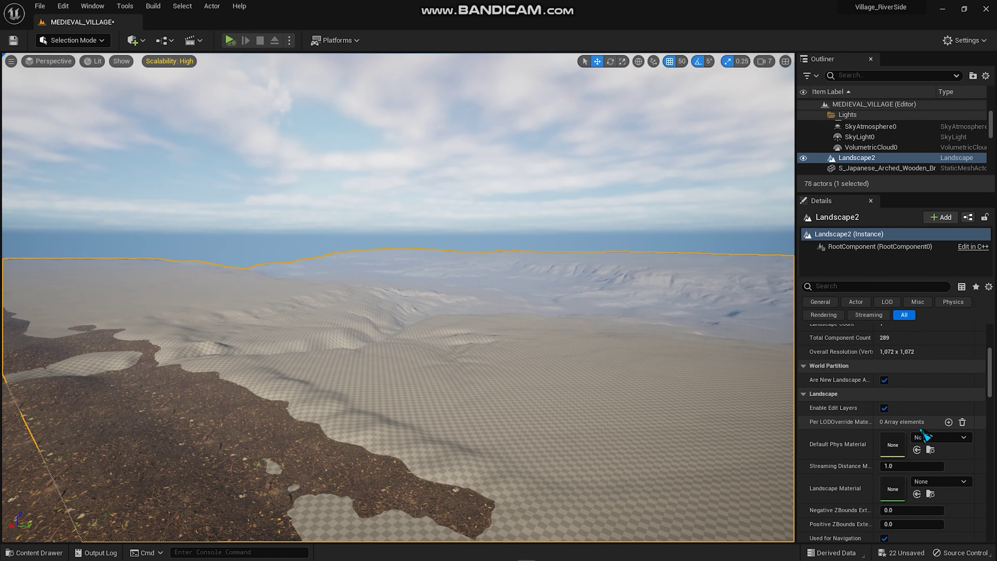
{"action": "scroll", "coordinate": [925, 435], "scroll_direction": "down", "scroll_amount": 2}
- Assign the material from the LandScape_Material folder as Landscape2's landscape material
{"action": "key", "text": "ctrl+space"}
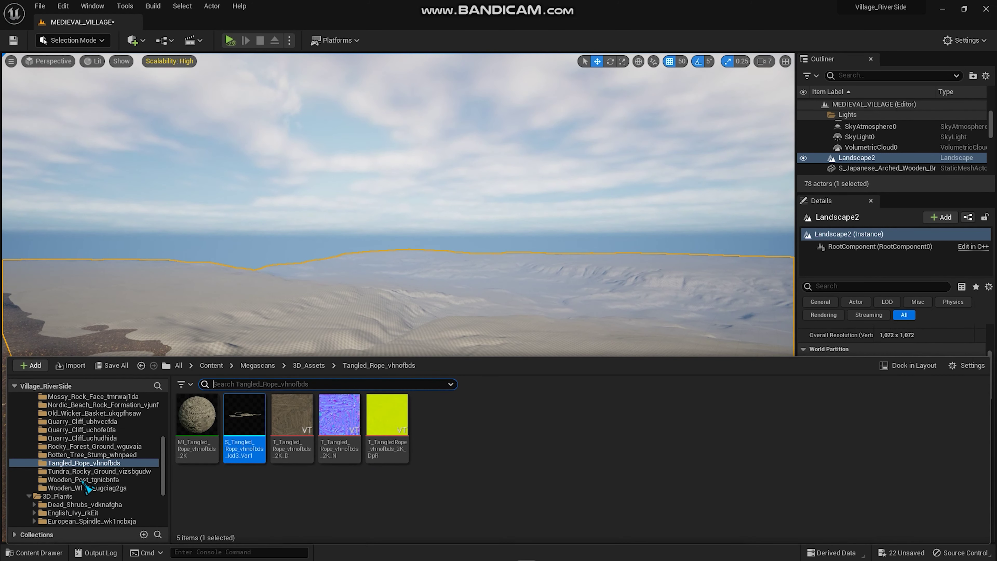
{"action": "scroll", "coordinate": [87, 487], "scroll_direction": "up", "scroll_amount": 2}
{"action": "scroll", "coordinate": [84, 469], "scroll_direction": "up", "scroll_amount": 4}
{"action": "left_click", "coordinate": [76, 425]}
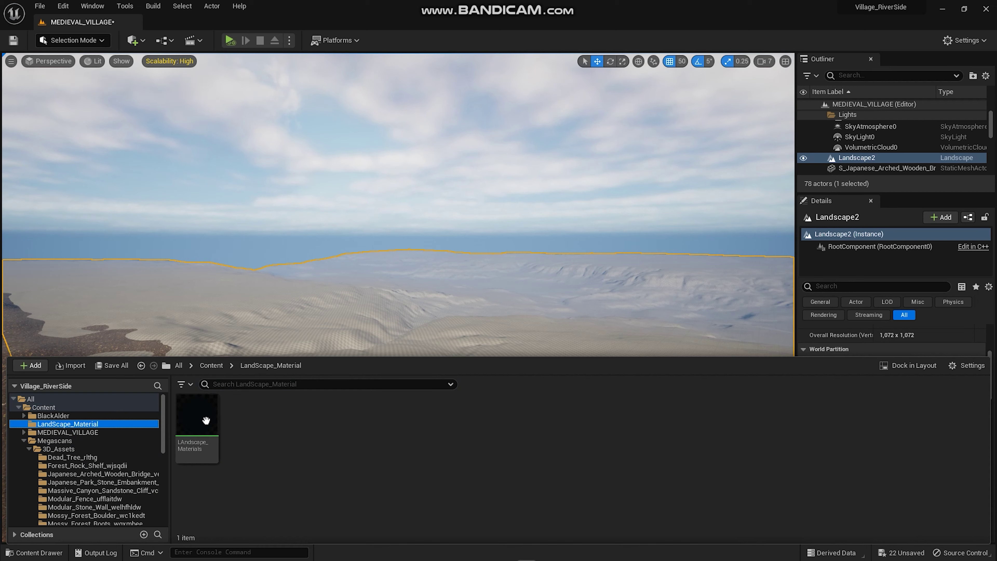
{"action": "left_click", "coordinate": [196, 416]}
{"action": "left_click", "coordinate": [917, 477]}
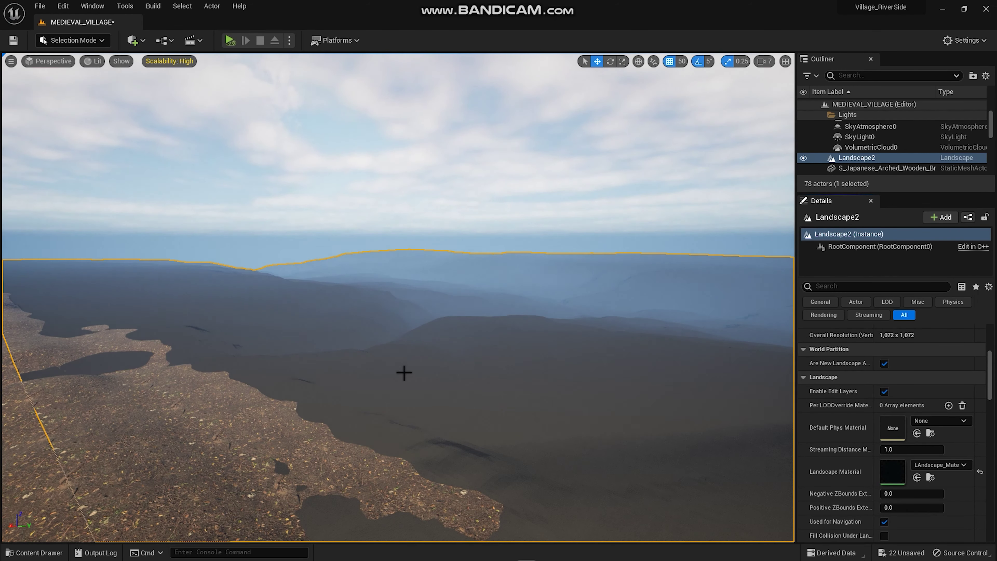
- Duplicate the landscape material as LAndscape_Materials1 and close the Content Drawer
{"action": "left_click", "coordinate": [34, 552]}
{"action": "key", "text": "ctrl+d"}
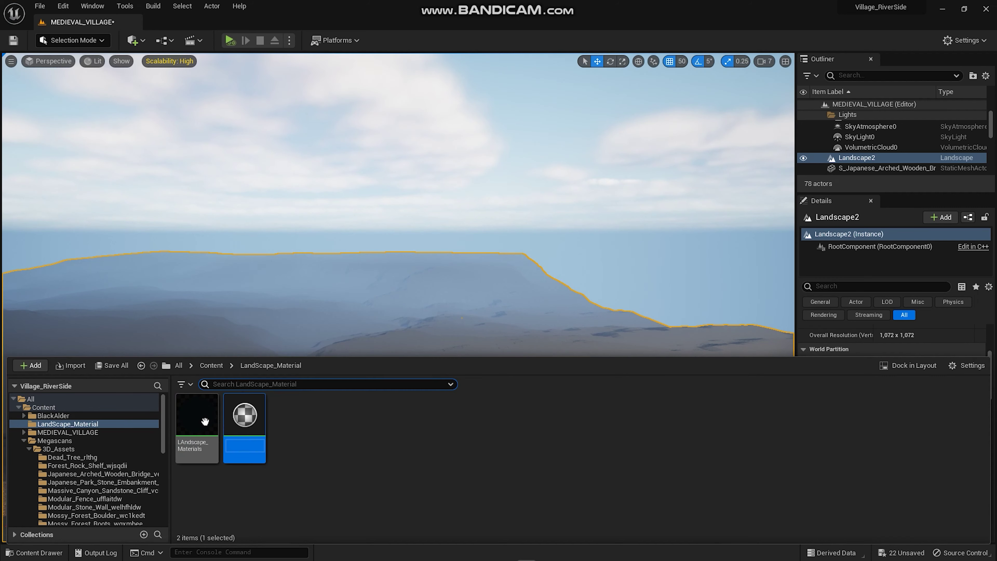
{"action": "key", "text": "Return"}
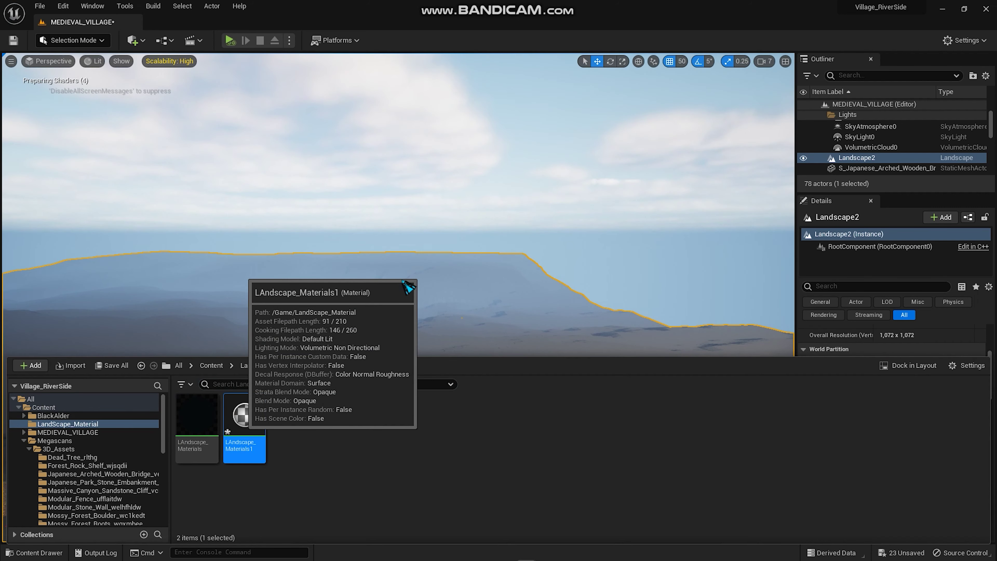
{"action": "left_click", "coordinate": [424, 243]}
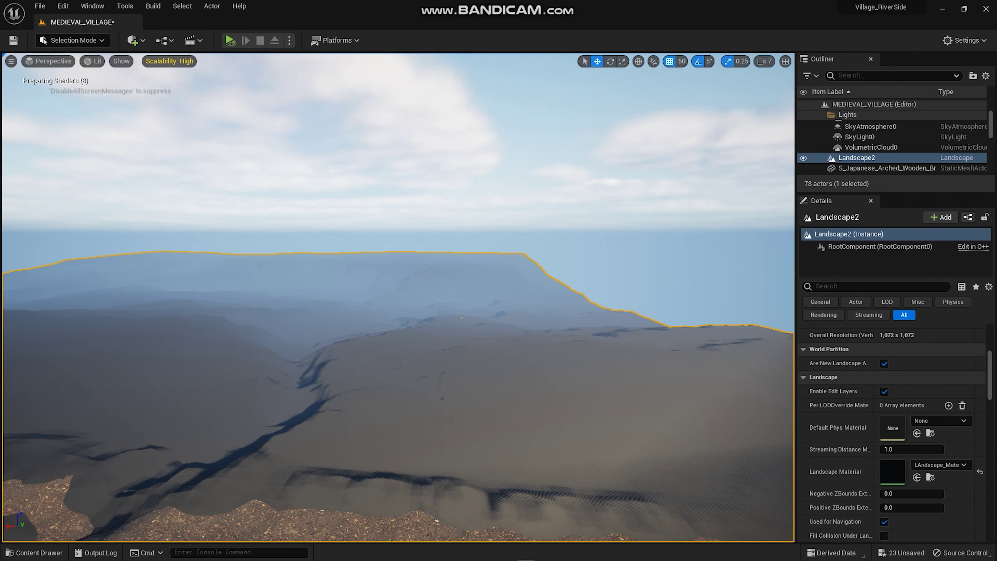
{"action": "right_click_drag", "start_coordinate": [611, 265], "coordinate": [549, 264]}
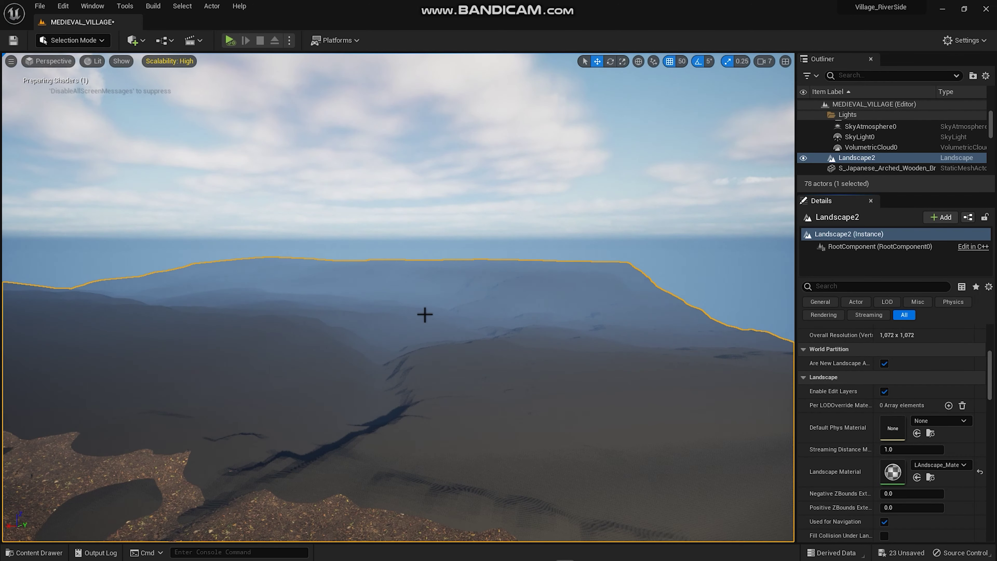
{"action": "right_click_drag", "start_coordinate": [424, 314], "coordinate": [408, 302]}
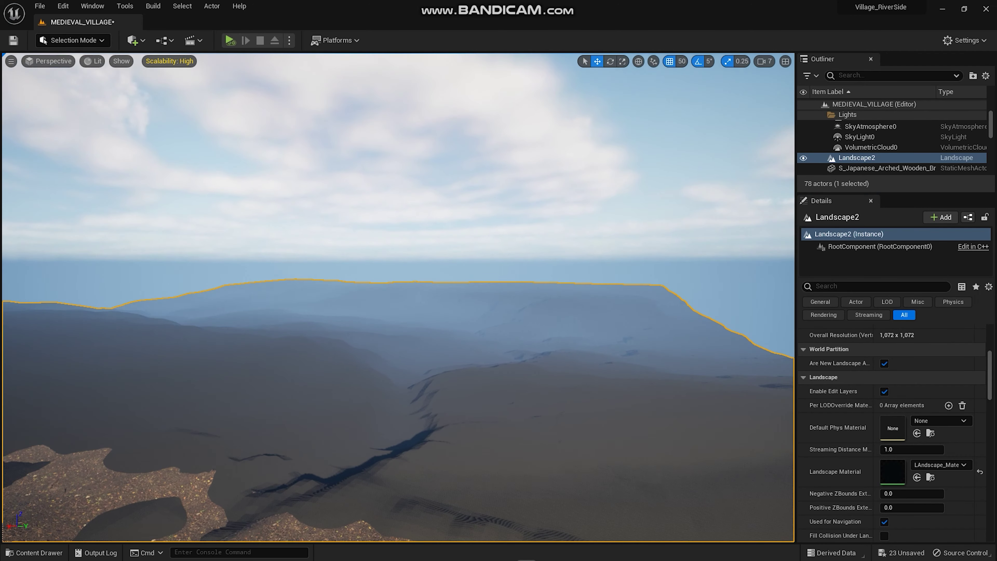
{"action": "right_click_drag", "start_coordinate": [444, 329], "coordinate": [447, 333]}
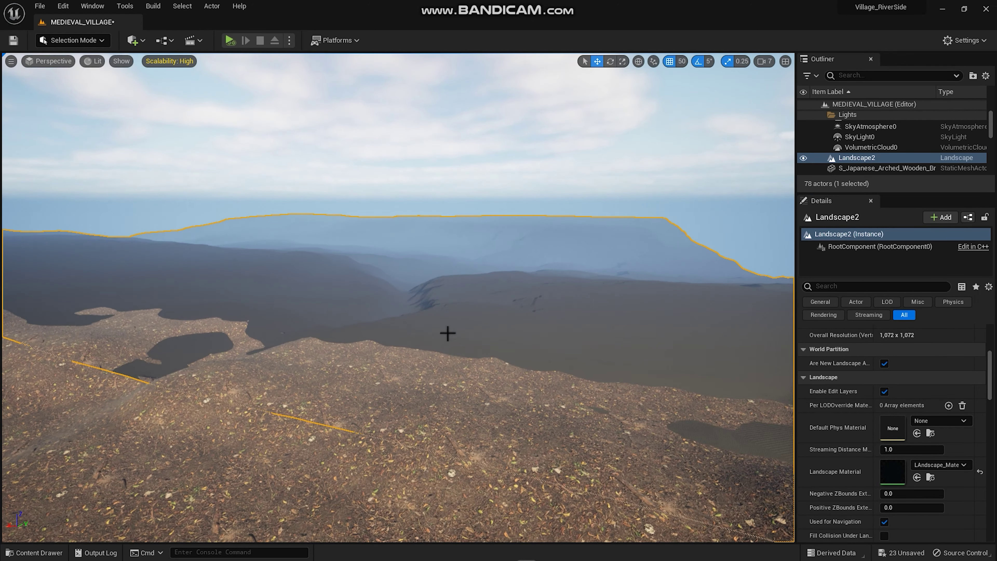
- In Landscape Mode's Paint tab, start a weight-blended layer info, then cancel it
{"action": "key", "text": "shift+2"}
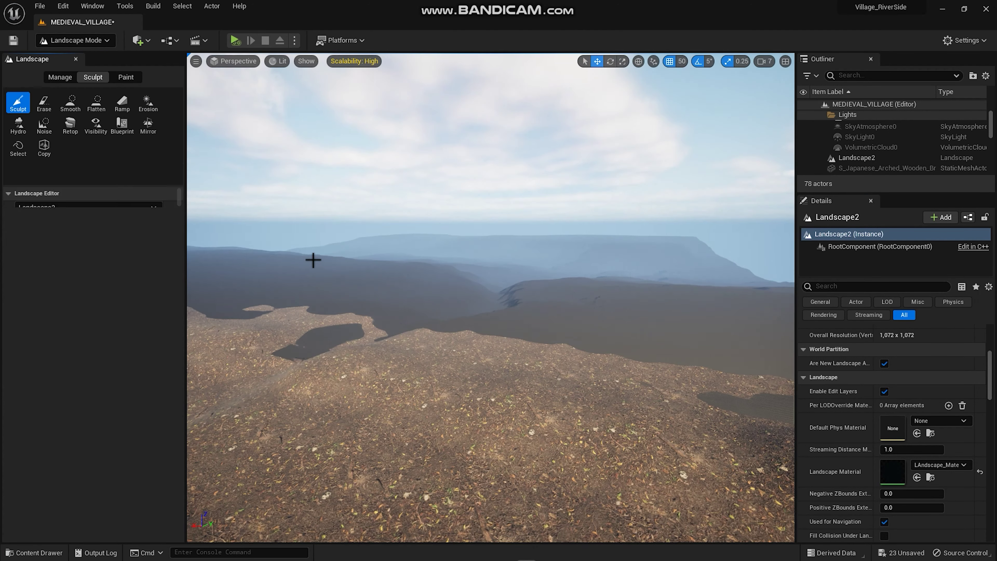
{"action": "left_click", "coordinate": [126, 77]}
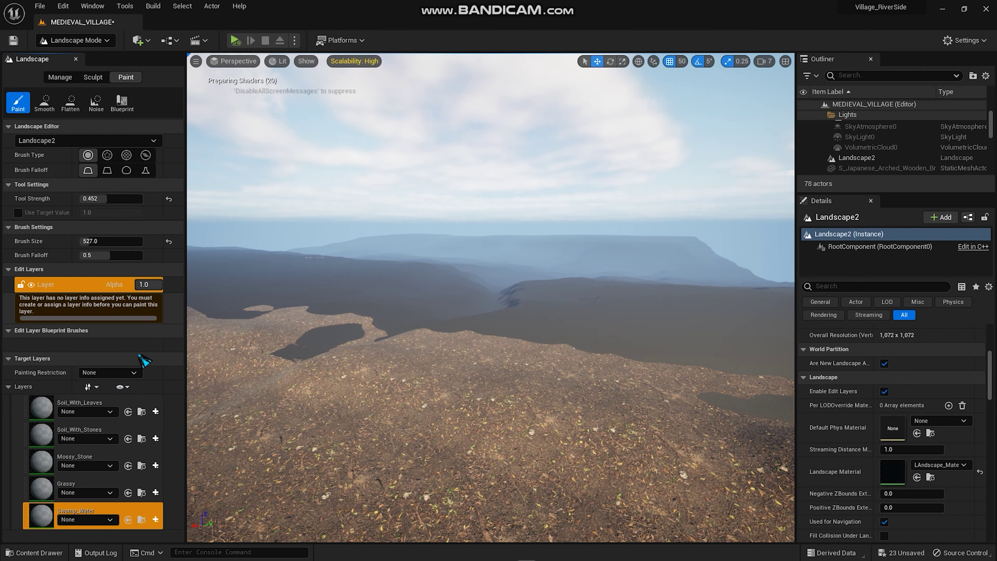
{"action": "left_click", "coordinate": [159, 415]}
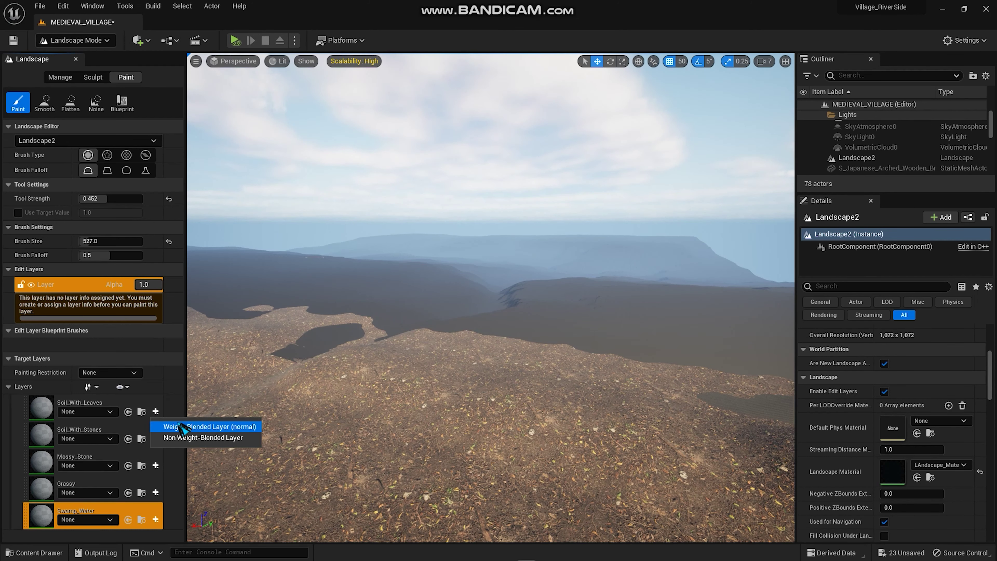
{"action": "left_click", "coordinate": [163, 428]}
{"action": "left_click", "coordinate": [588, 391]}
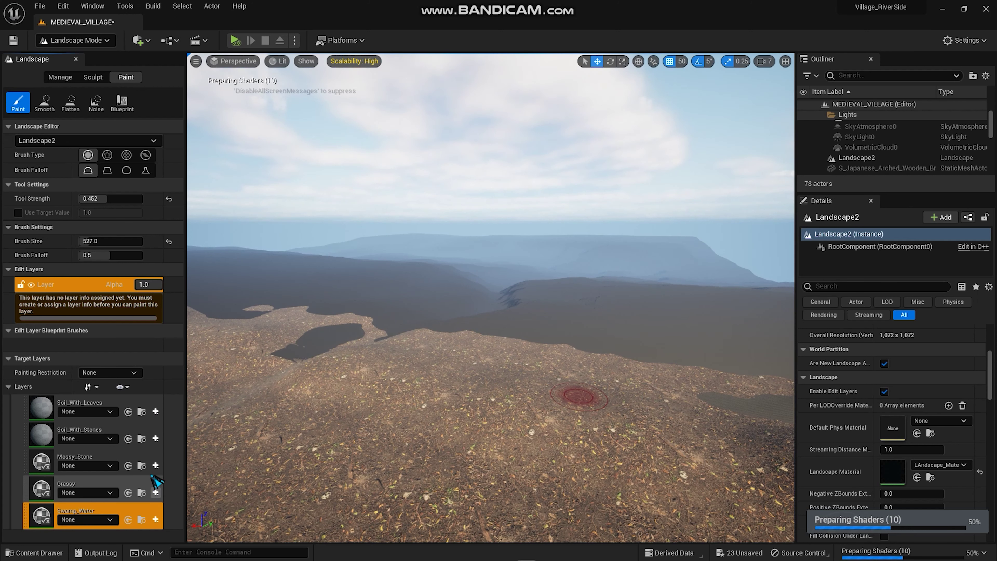
- Create a weight-blended layer info for Soil_With_Leaves saved in MEDIEVAL_VILLAGE_sharedassets
{"action": "left_click", "coordinate": [155, 444]}
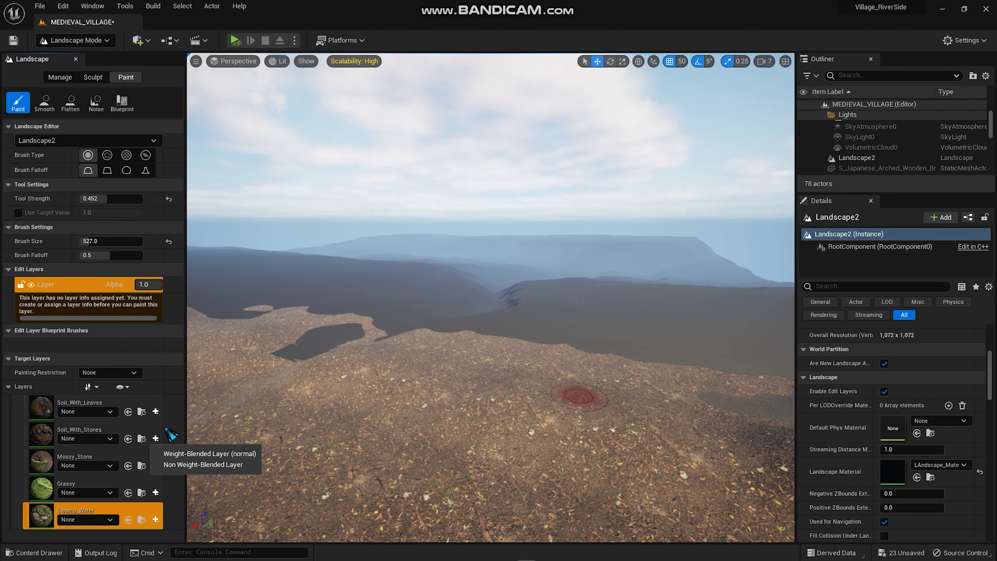
{"action": "left_click", "coordinate": [175, 430]}
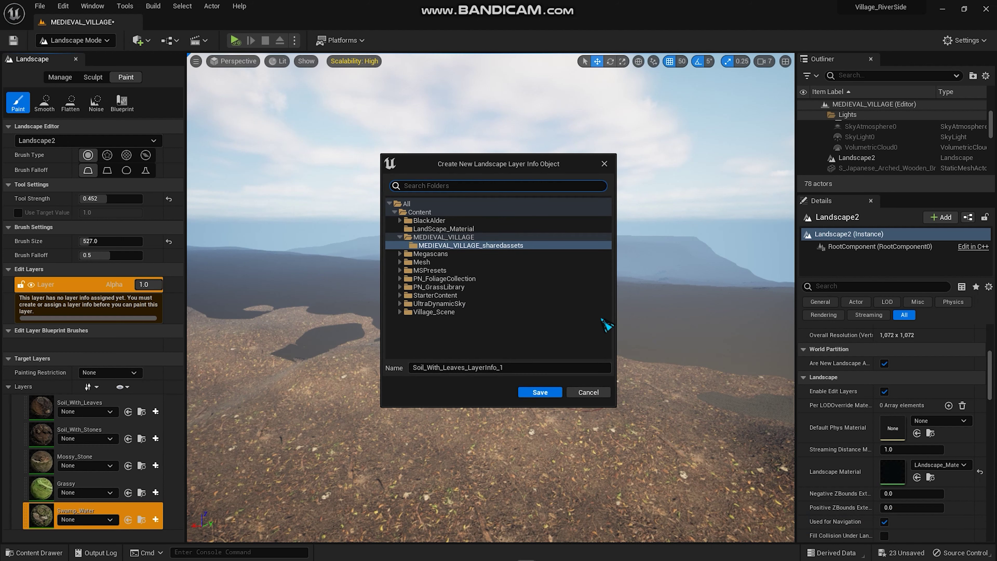
{"action": "left_click", "coordinate": [528, 394]}
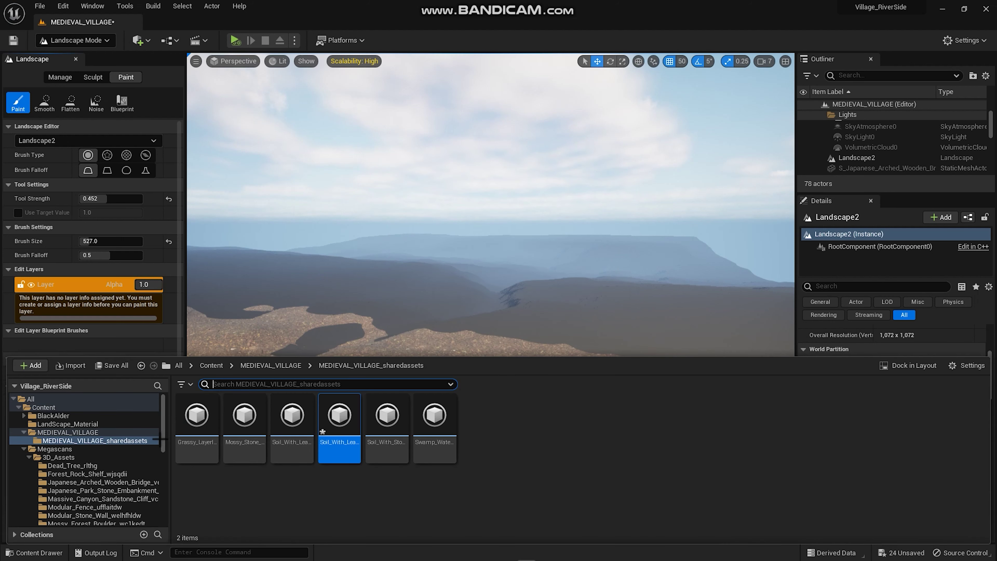
{"action": "left_click", "coordinate": [374, 276]}
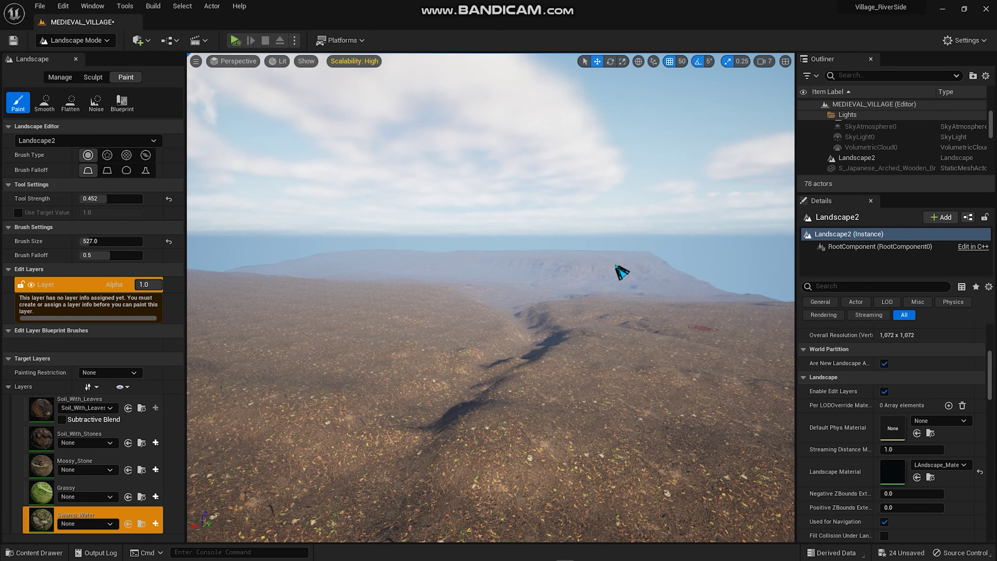
{"action": "right_click_drag", "start_coordinate": [627, 278], "coordinate": [627, 220]}
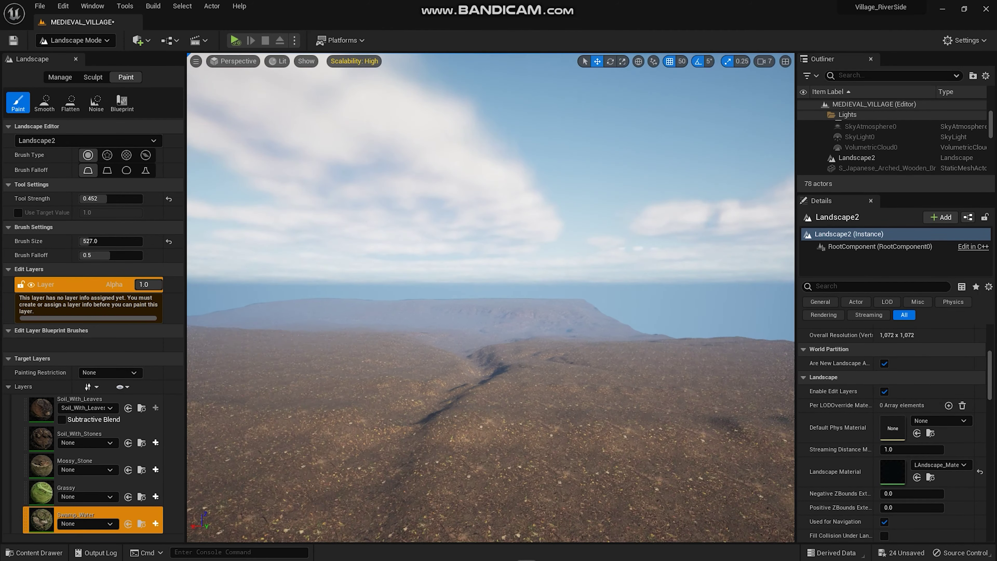
- Select the village's original Landscape and open its landscape editing tools
{"action": "key", "text": "shift+1"}
{"action": "mouse_move", "coordinate": [554, 329]}
{"action": "right_mouse_down"}
{"action": "mouse_move", "coordinate": [554, 377]}
{"action": "mouse_move", "coordinate": [554, 310]}
{"action": "mouse_move", "coordinate": [547, 323]}
{"action": "right_mouse_up"}
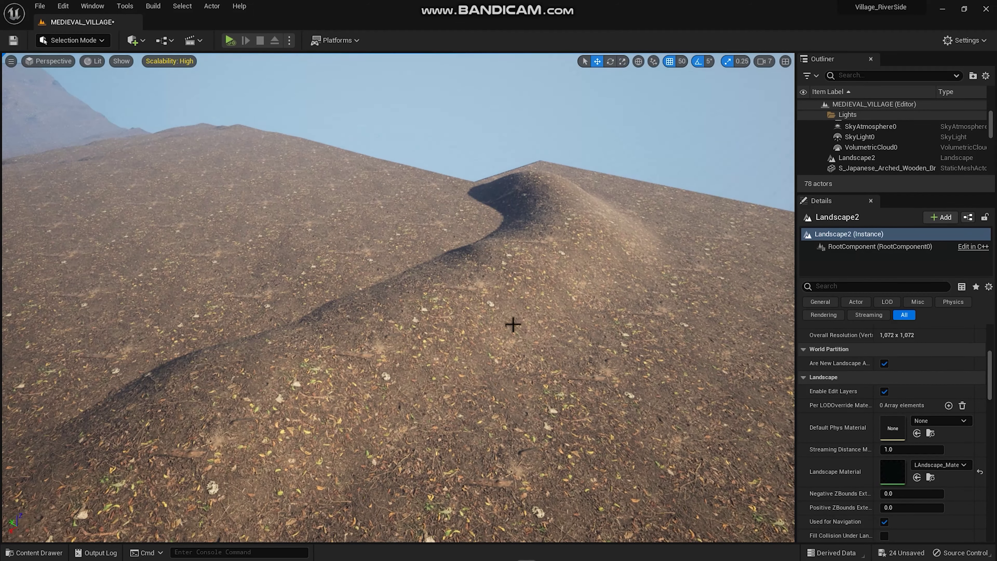
{"action": "left_click", "coordinate": [513, 324]}
{"action": "key", "text": "shift+2"}
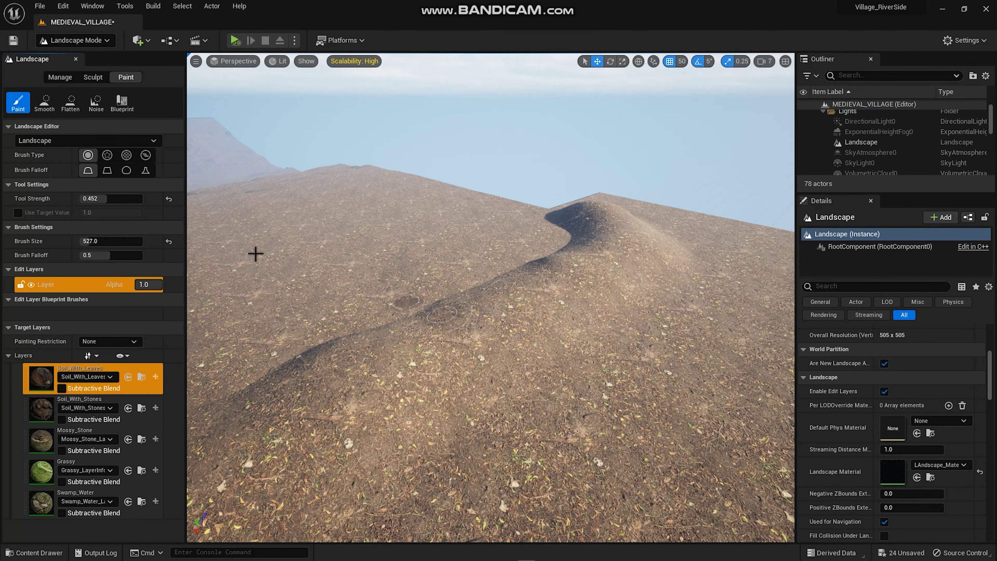
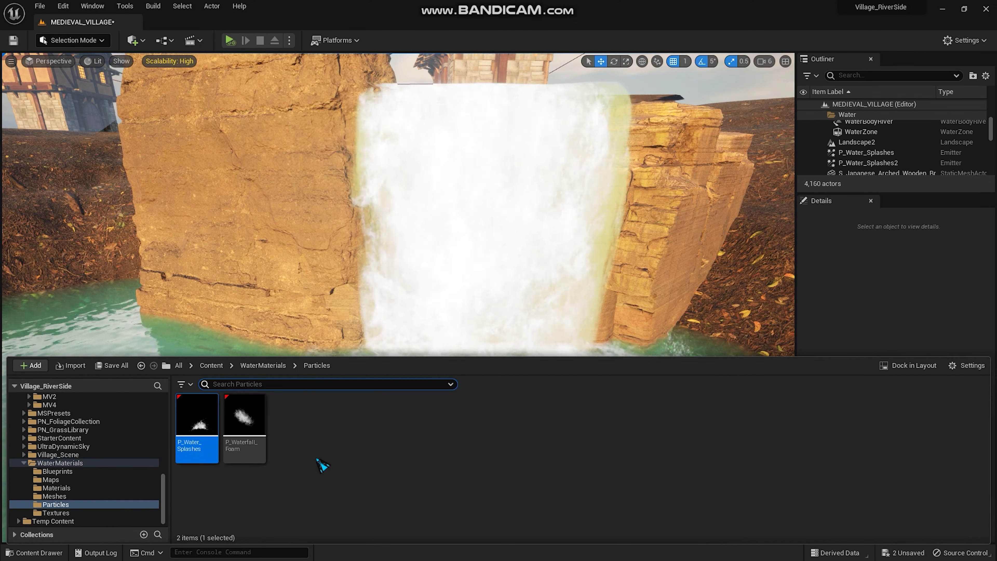
- Browse the Content Drawer from WaterMaterials to the Megascans > 3D_Assets folder
{"action": "left_click", "coordinate": [322, 465]}
{"action": "key", "text": "alt+Left"}
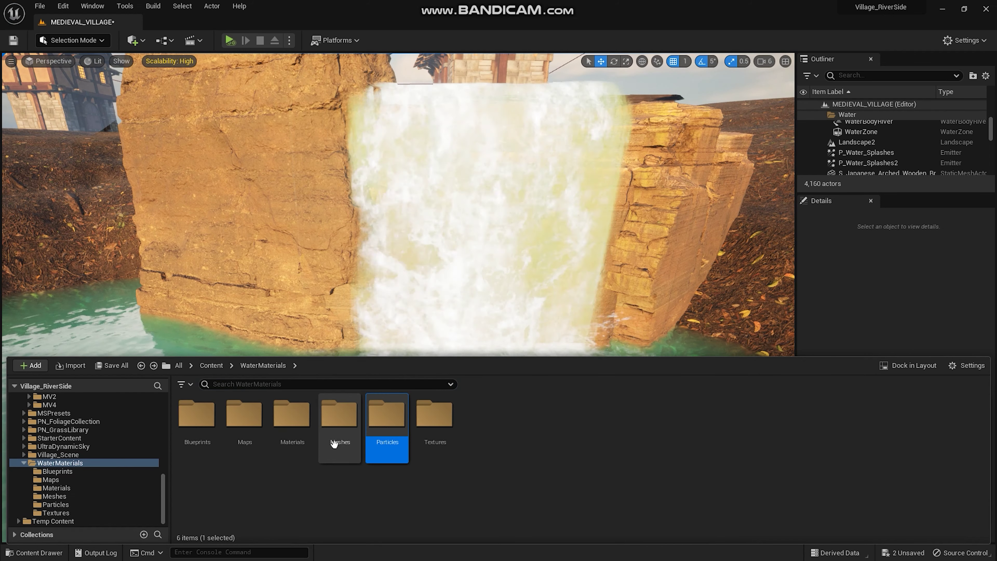
{"action": "scroll", "coordinate": [112, 428], "scroll_direction": "up", "scroll_amount": 3}
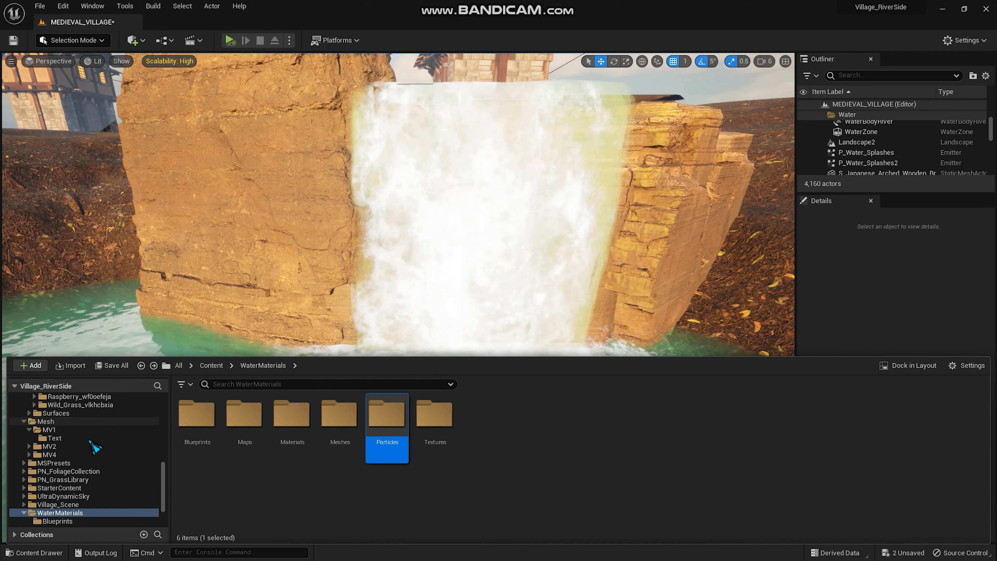
{"action": "left_click", "coordinate": [65, 422]}
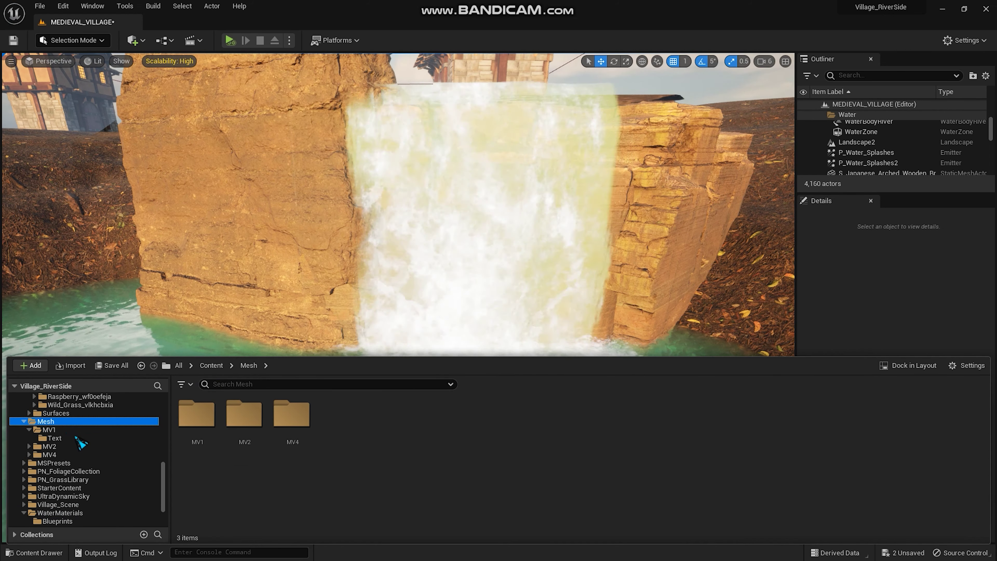
{"action": "scroll", "coordinate": [80, 442], "scroll_direction": "up", "scroll_amount": 5}
{"action": "scroll", "coordinate": [81, 442], "scroll_direction": "up", "scroll_amount": 3}
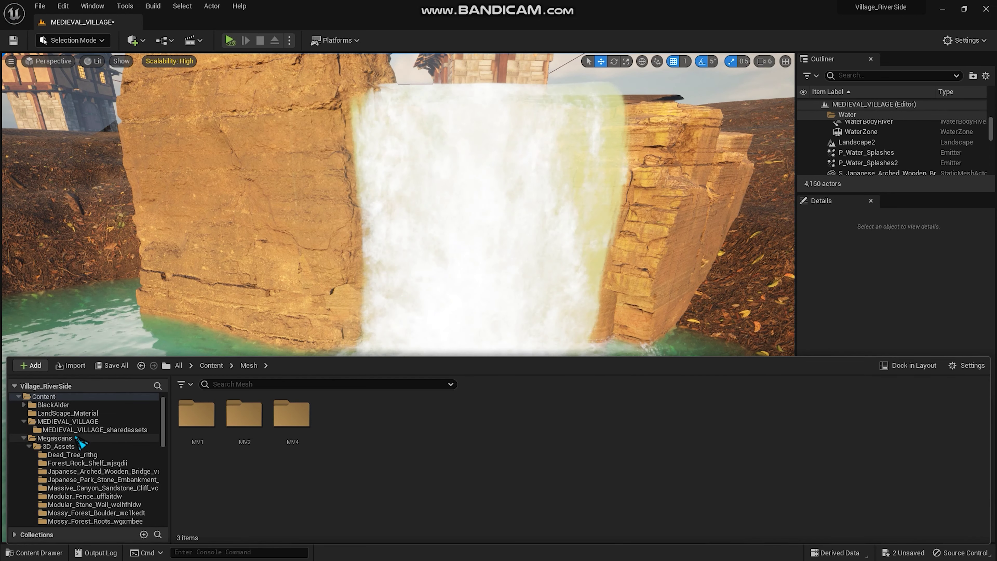
{"action": "left_click", "coordinate": [78, 438]}
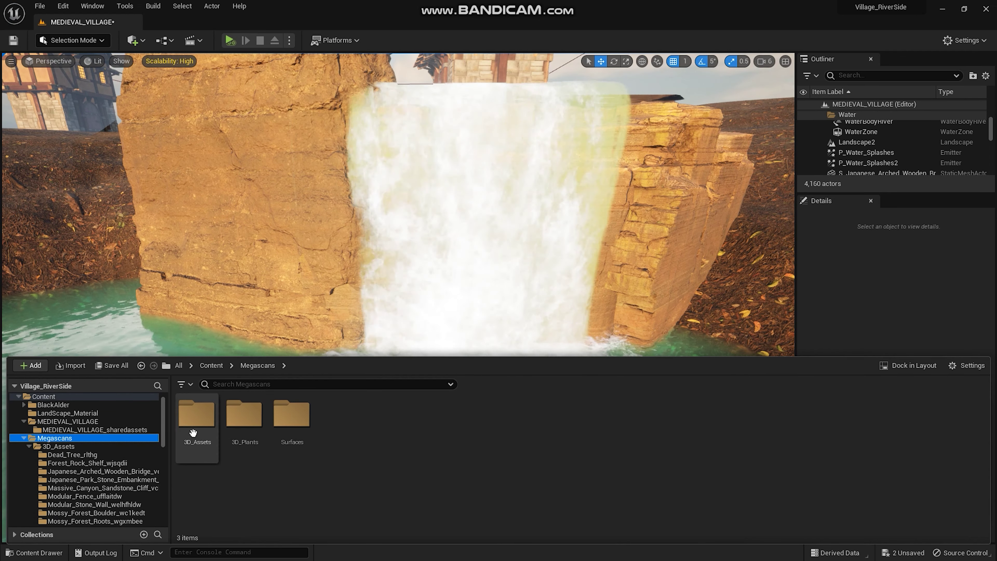
{"action": "double_click", "coordinate": [196, 428]}
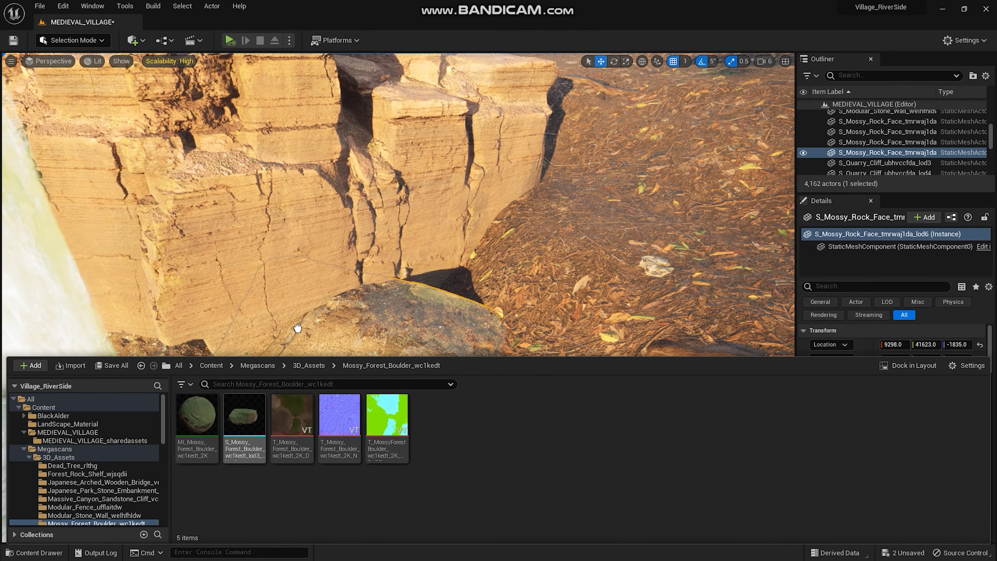
- Drag the Mossy_Forest_Boulder onto the rocks beside the waterfall and scale it to 8.5
{"action": "left_click", "coordinate": [451, 284]}
{"action": "left_click_drag", "start_coordinate": [451, 284], "coordinate": [357, 277]}
{"action": "key", "text": "r"}
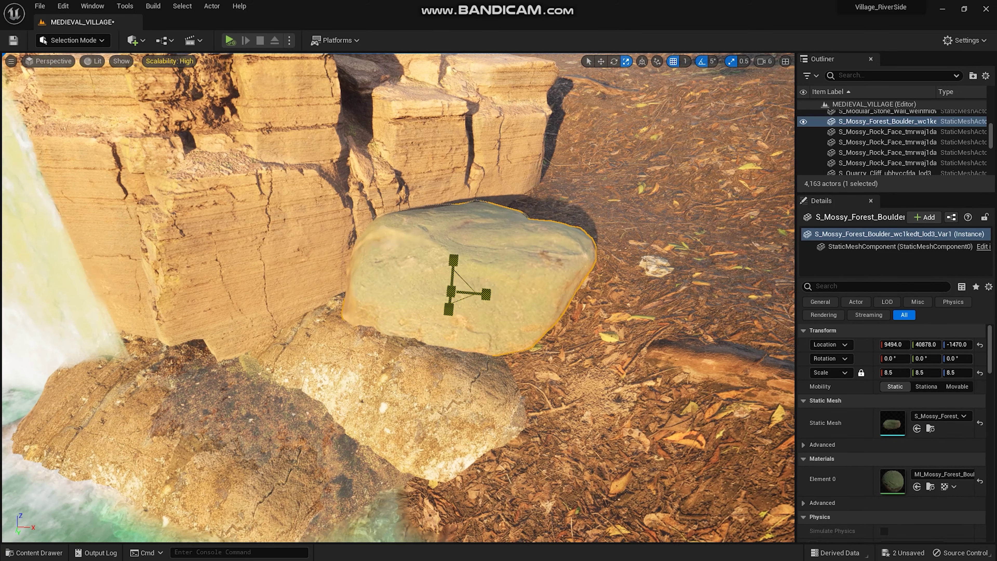
{"action": "right_click_drag", "start_coordinate": [357, 277], "coordinate": [331, 220]}
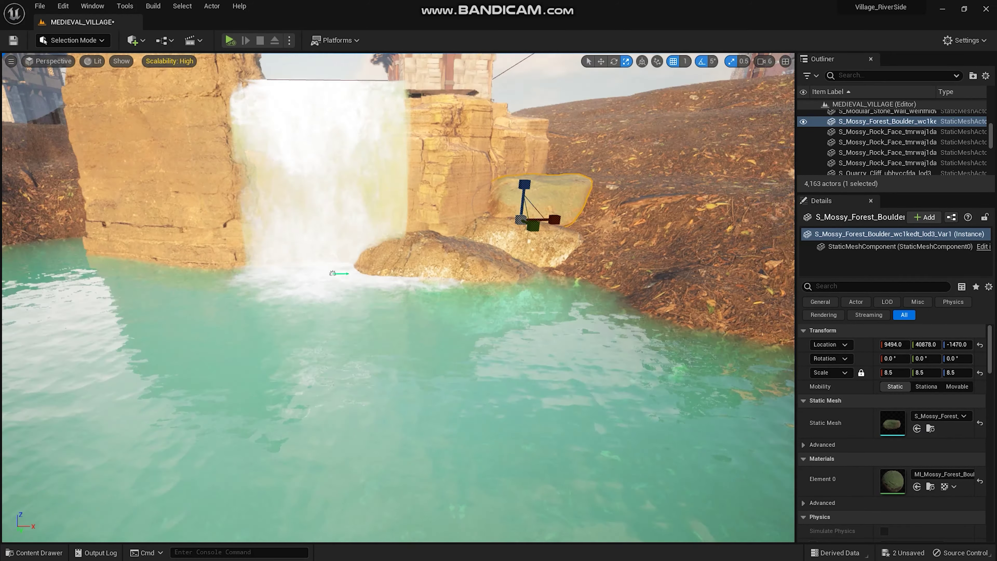
- Deselect the boulder, adjust the view, and bring the Content Drawer back up
{"action": "key", "text": "Escape"}
{"action": "scroll", "coordinate": [347, 288], "scroll_direction": "down", "scroll_amount": 10}
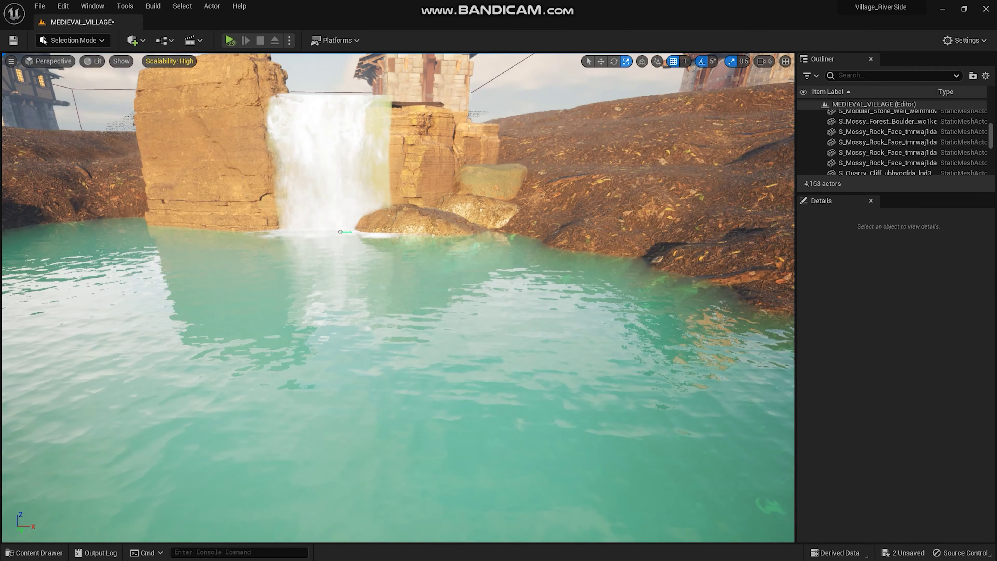
{"action": "scroll", "coordinate": [398, 297], "scroll_direction": "up", "scroll_amount": 2}
{"action": "scroll", "coordinate": [398, 297], "scroll_direction": "up", "scroll_amount": 2}
{"action": "scroll", "coordinate": [398, 297], "scroll_direction": "up", "scroll_amount": 3}
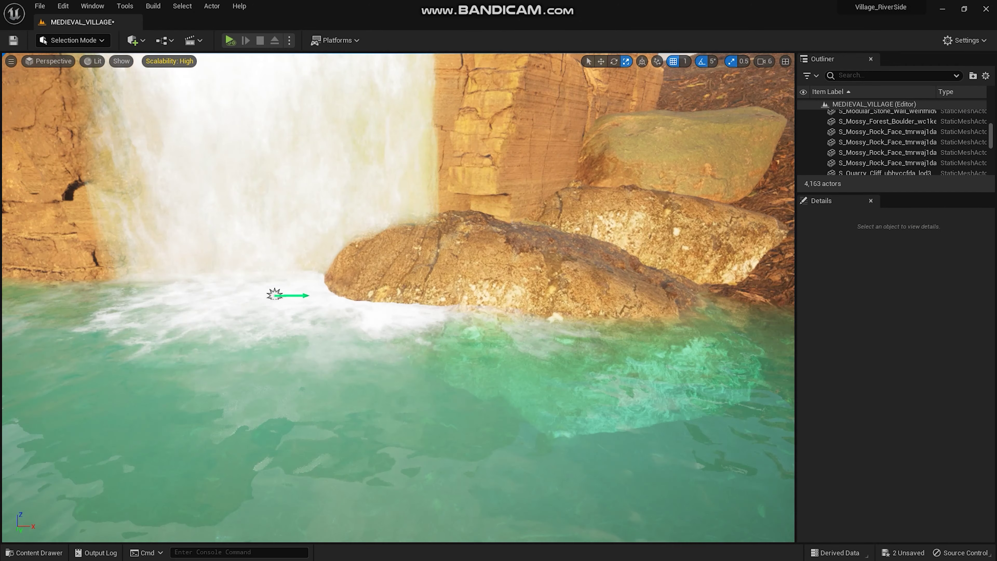
{"action": "scroll", "coordinate": [399, 297], "scroll_direction": "up", "scroll_amount": 3}
{"action": "scroll", "coordinate": [398, 298], "scroll_direction": "down", "scroll_amount": 2}
{"action": "scroll", "coordinate": [398, 297], "scroll_direction": "down", "scroll_amount": 4}
{"action": "key", "text": "ctrl+space"}
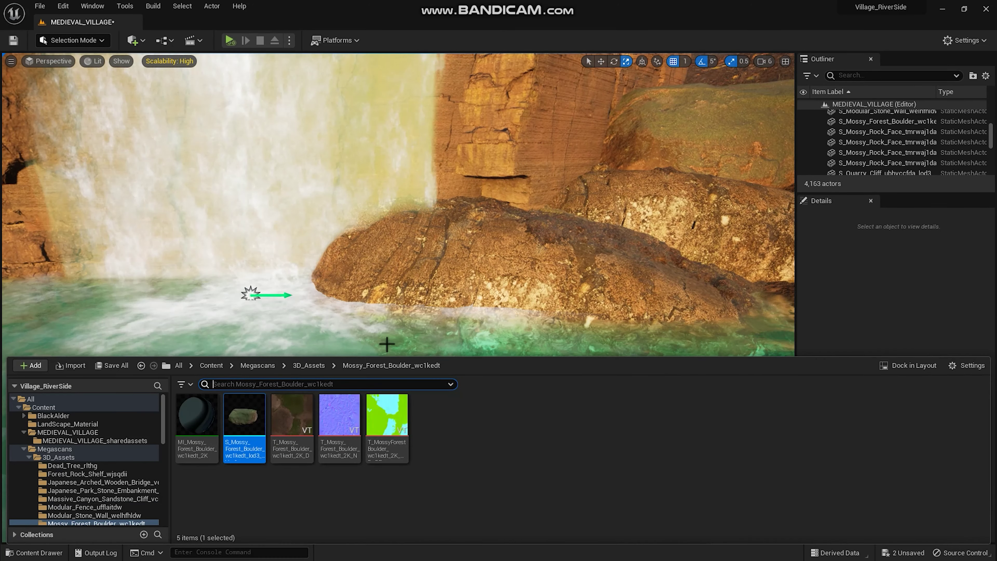
- Search the Outliner for 'water', duplicate P_Water_Splashes, and move the copy toward the rock
{"action": "left_click", "coordinate": [878, 75]}
{"action": "type", "text": "water"}
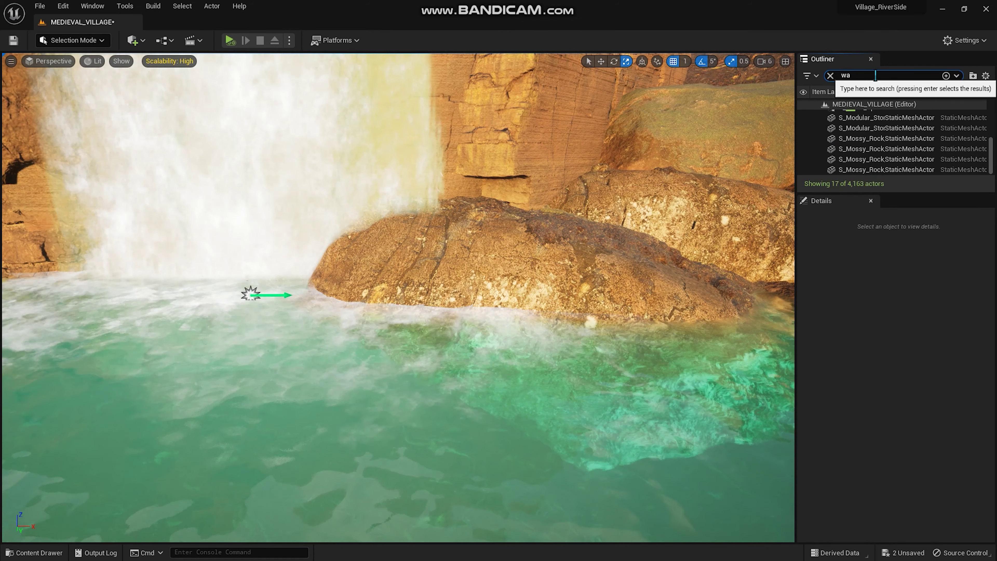
{"action": "left_click", "coordinate": [879, 159]}
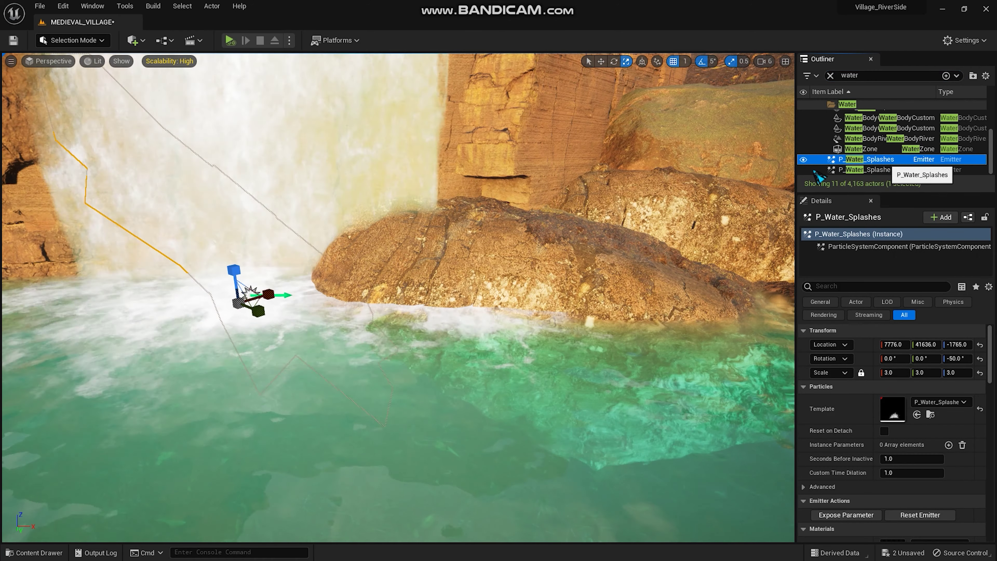
{"action": "key", "text": "ctrl+d"}
{"action": "key", "text": "w"}
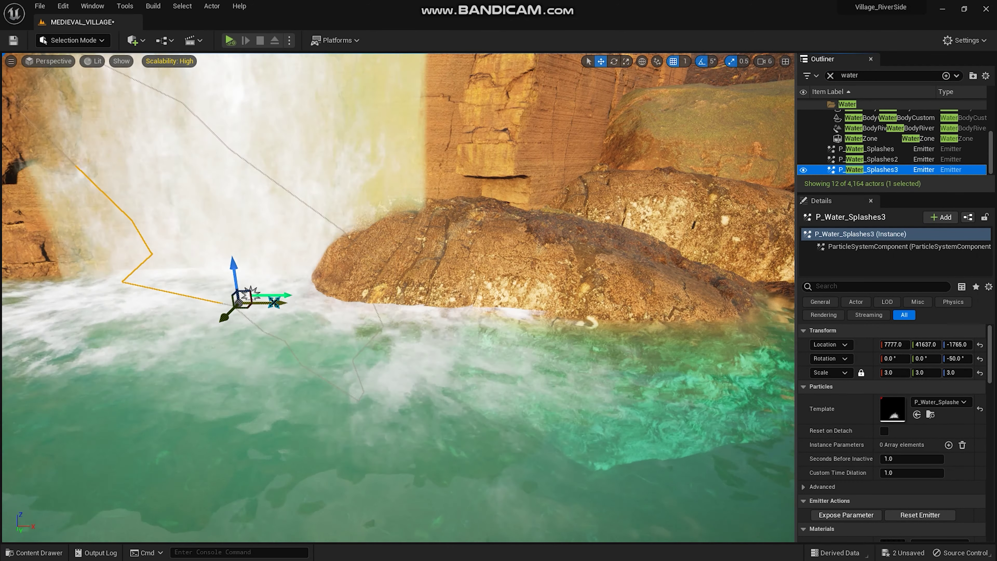
{"action": "left_click_drag", "start_coordinate": [293, 304], "coordinate": [510, 293]}
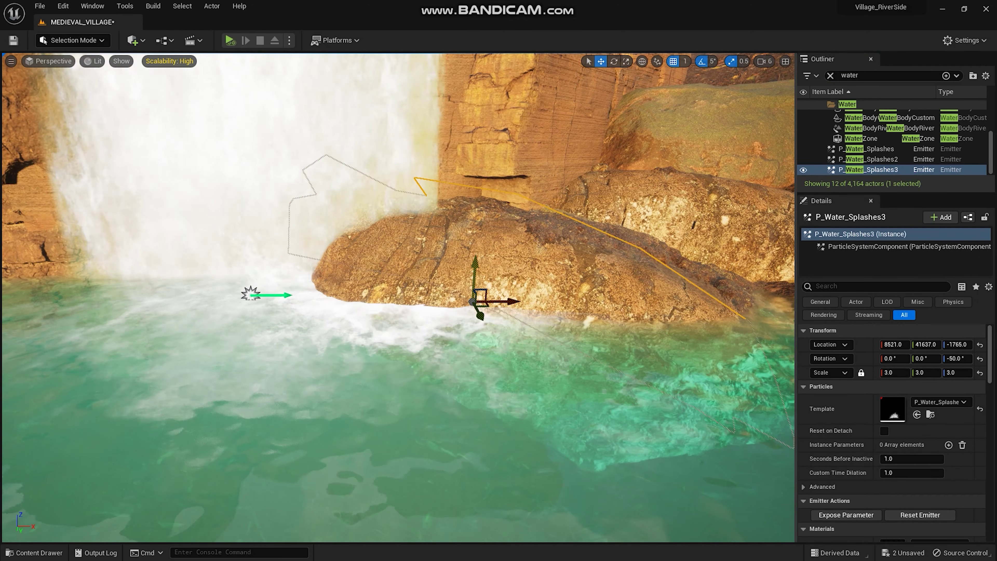
{"action": "left_click_drag", "start_coordinate": [477, 259], "coordinate": [489, 203]}
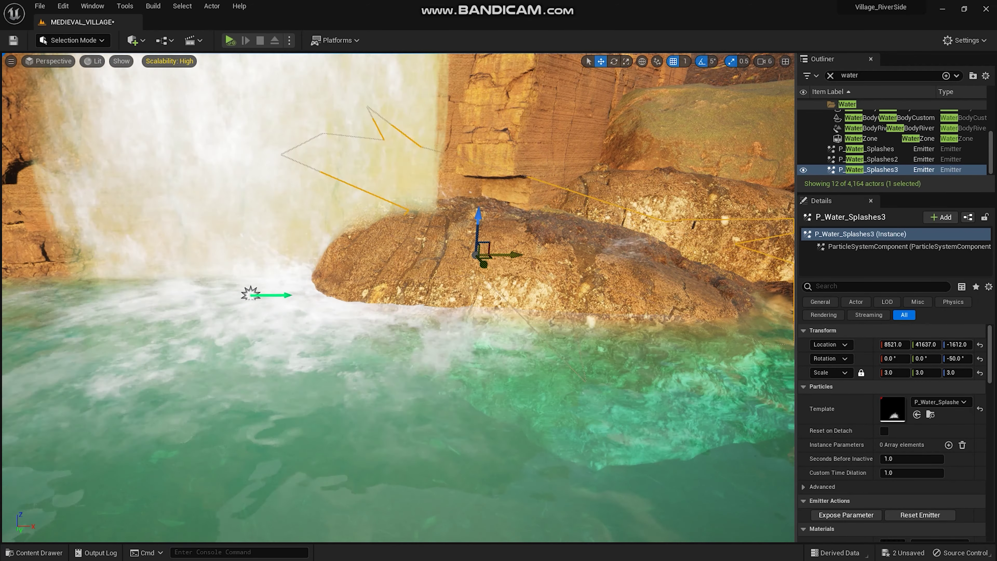
{"action": "left_click_drag", "start_coordinate": [490, 262], "coordinate": [428, 257]}
{"action": "right_click_drag", "start_coordinate": [428, 257], "coordinate": [339, 232]}
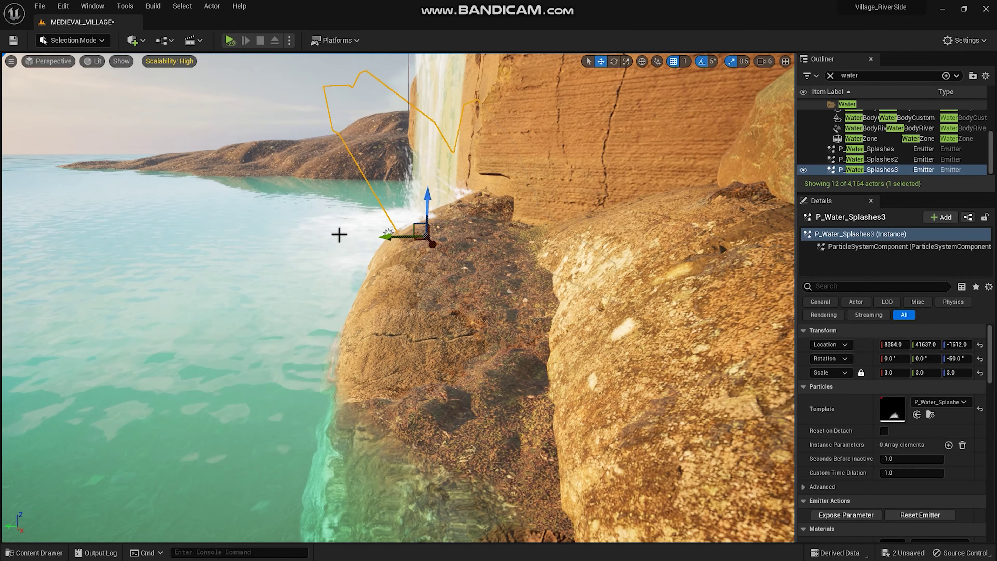
{"action": "left_click_drag", "start_coordinate": [378, 234], "coordinate": [338, 242]}
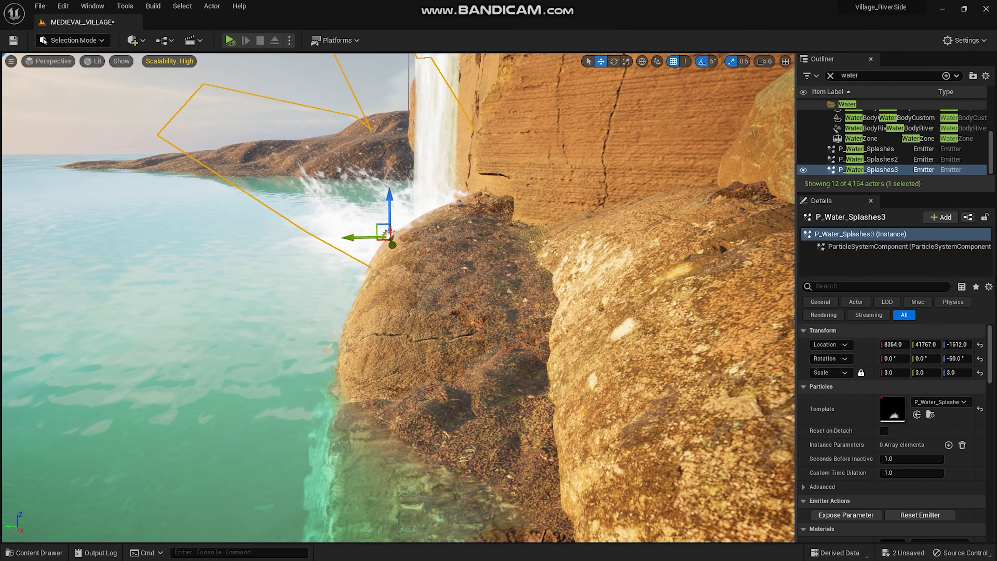
- Reselect P_Water_Splashes3 and settle it on the rock where the waterfall lands, at Z −1552
{"action": "right_click_drag", "start_coordinate": [339, 242], "coordinate": [508, 147]}
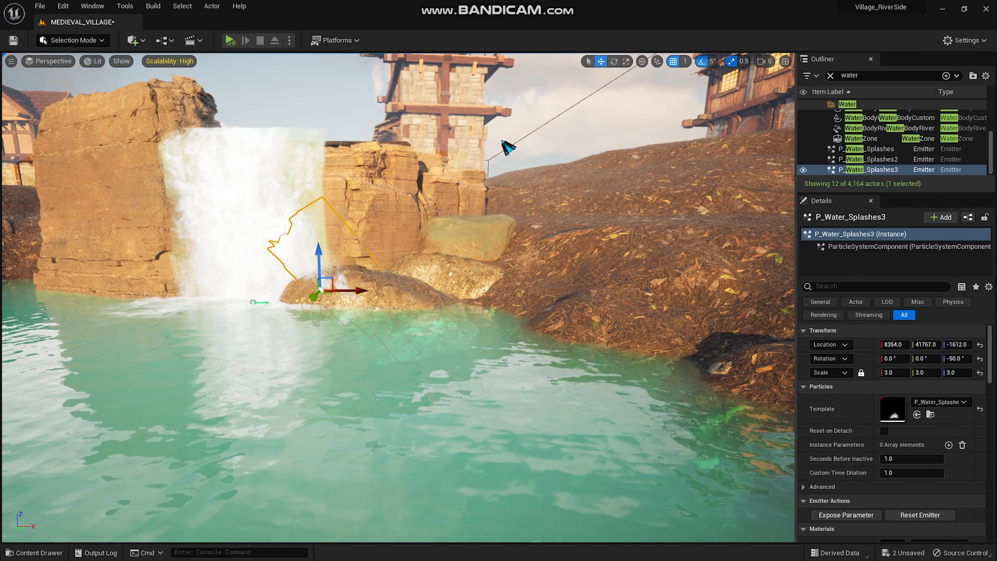
{"action": "left_click", "coordinate": [508, 147]}
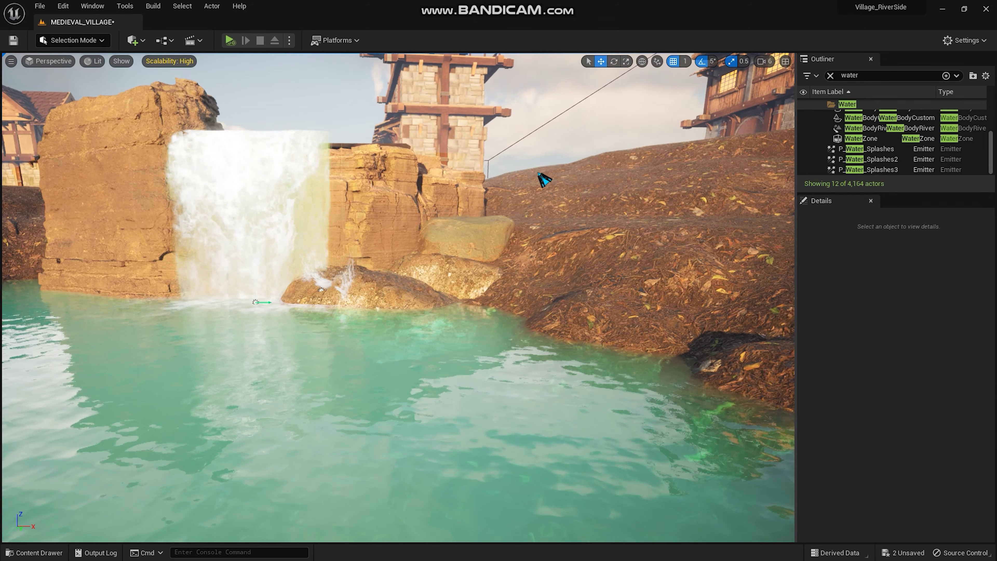
{"action": "right_click_drag", "start_coordinate": [540, 178], "coordinate": [541, 178]}
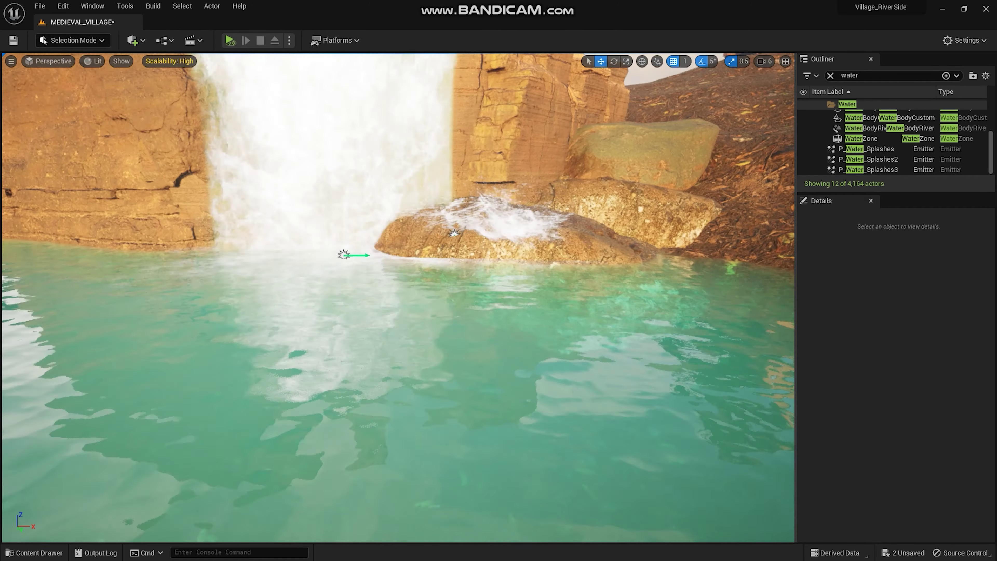
{"action": "right_click_drag", "start_coordinate": [490, 236], "coordinate": [489, 236]}
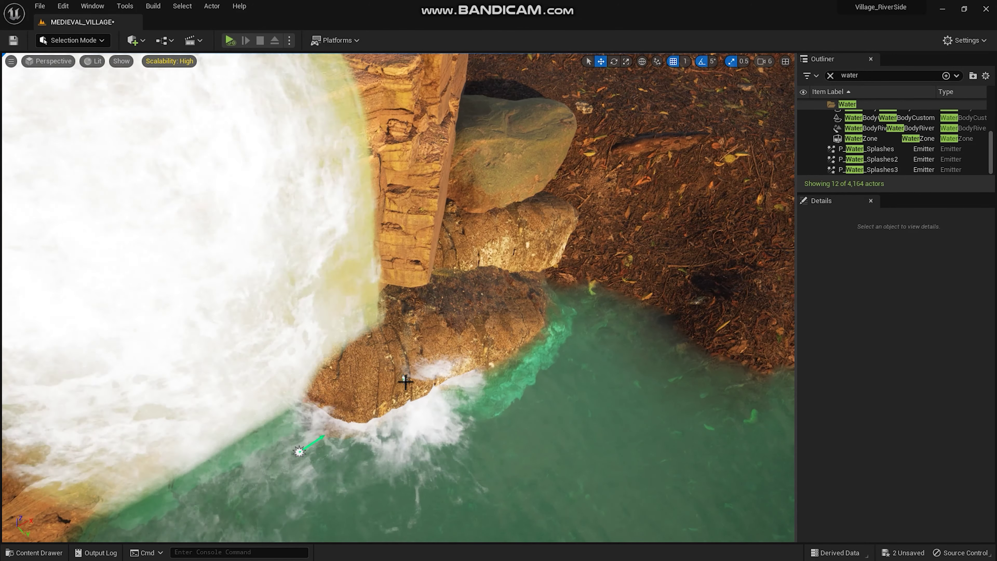
{"action": "left_click", "coordinate": [404, 379]}
{"action": "mouse_move", "coordinate": [423, 403]}
{"action": "left_mouse_down"}
{"action": "mouse_move", "coordinate": [397, 342]}
{"action": "mouse_move", "coordinate": [378, 347]}
{"action": "mouse_move", "coordinate": [381, 298]}
{"action": "left_mouse_up"}
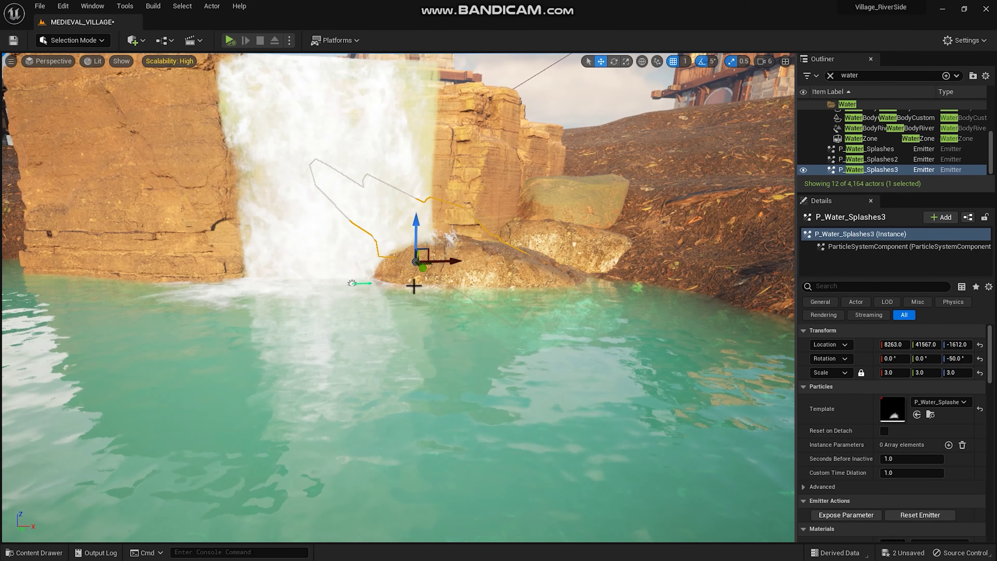
{"action": "left_click_drag", "start_coordinate": [417, 238], "coordinate": [418, 210]}
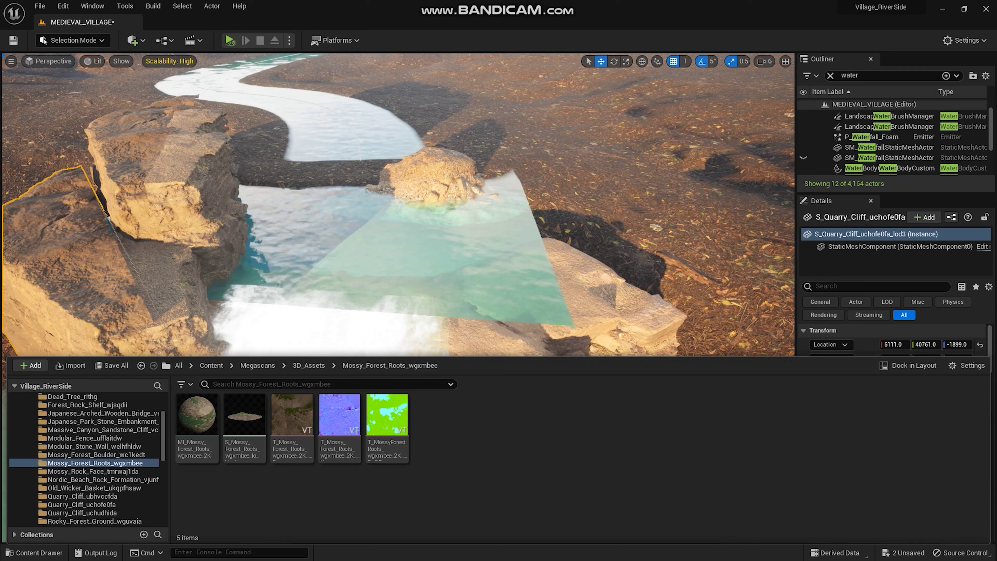
- Check the 3D_Assets rock folders and open Nordic_Beach_Rock_Formation
{"action": "key", "text": "alt+Left"}
{"action": "left_click", "coordinate": [644, 428]}
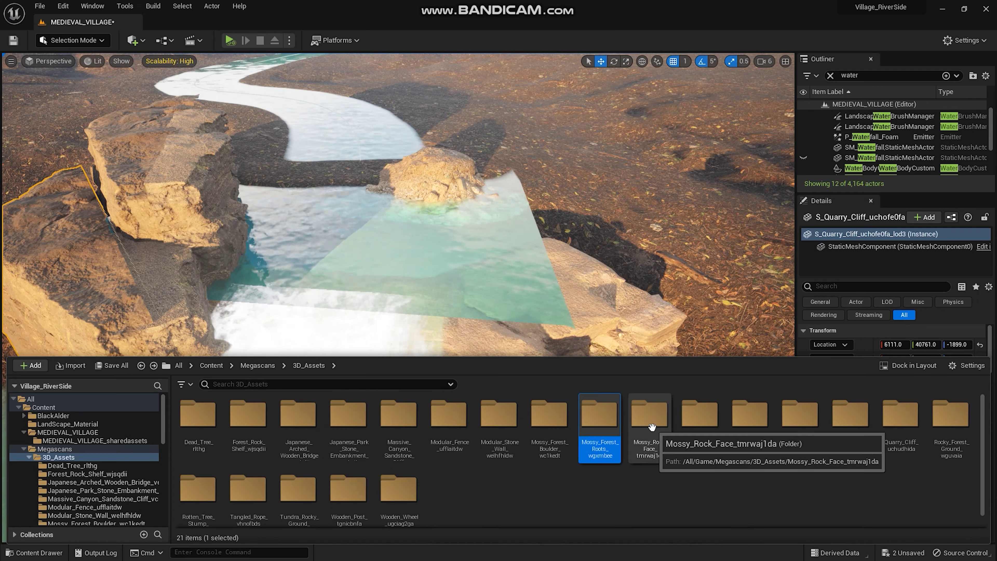
{"action": "double_click", "coordinate": [643, 428]}
{"action": "key", "text": "alt+Left"}
{"action": "left_click", "coordinate": [700, 416]}
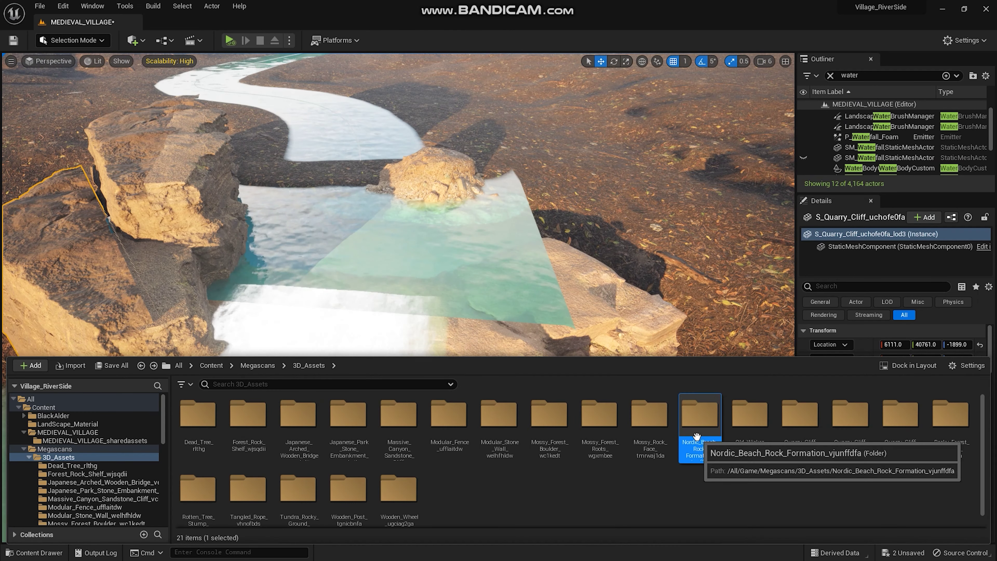
{"action": "double_click", "coordinate": [700, 416]}
{"action": "key", "text": "alt+Left"}
{"action": "double_click", "coordinate": [686, 428]}
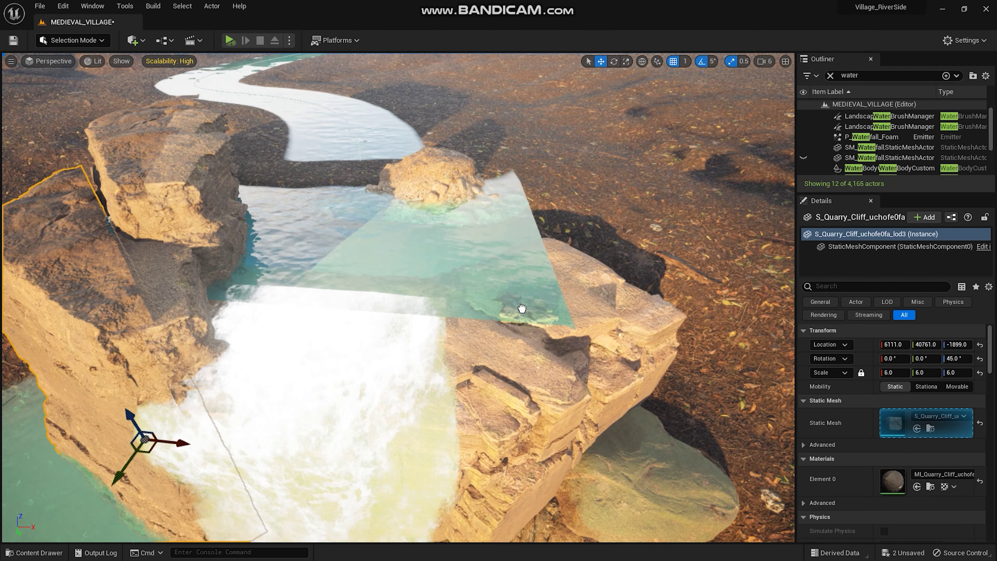
- Place the Nordic beach rock by the cliff, turn it -60°, and slide it toward the stream
{"action": "mouse_move", "coordinate": [447, 307]}
{"action": "left_mouse_down"}
{"action": "mouse_move", "coordinate": [525, 308]}
{"action": "mouse_move", "coordinate": [580, 283]}
{"action": "mouse_move", "coordinate": [558, 294]}
{"action": "left_mouse_up"}
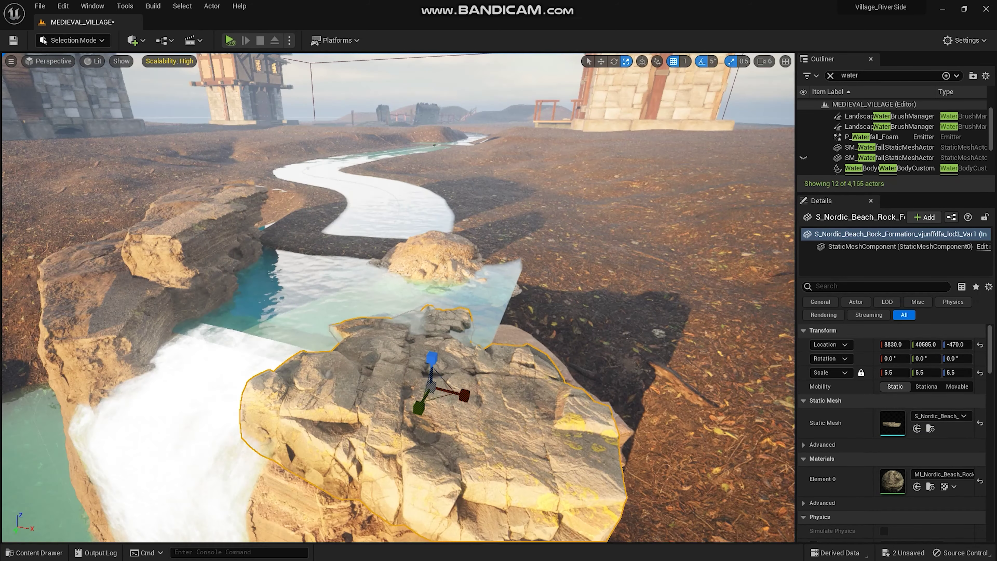
{"action": "right_click_drag", "start_coordinate": [420, 353], "coordinate": [420, 250]}
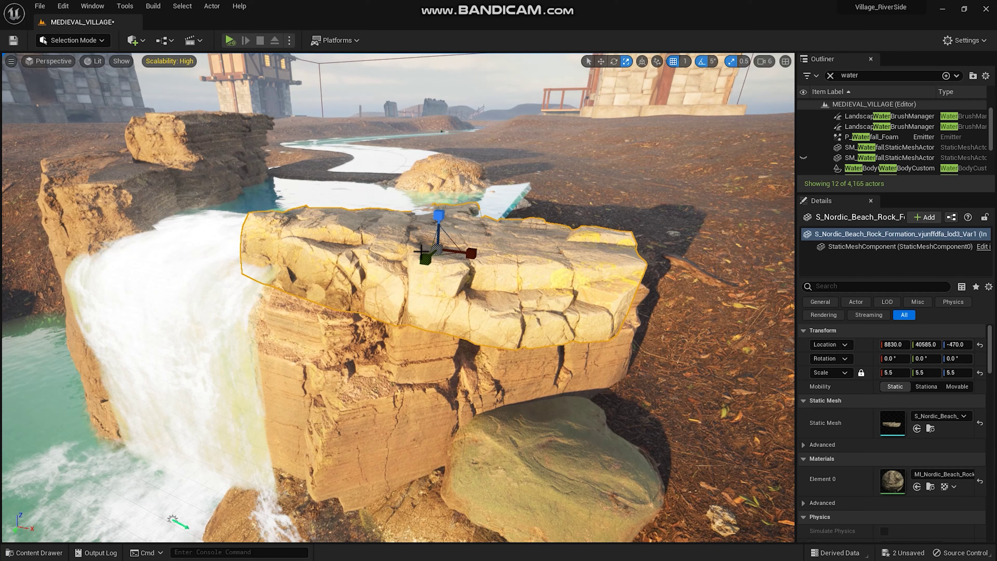
{"action": "key", "text": "w"}
{"action": "left_click_drag", "start_coordinate": [420, 250], "coordinate": [462, 244]}
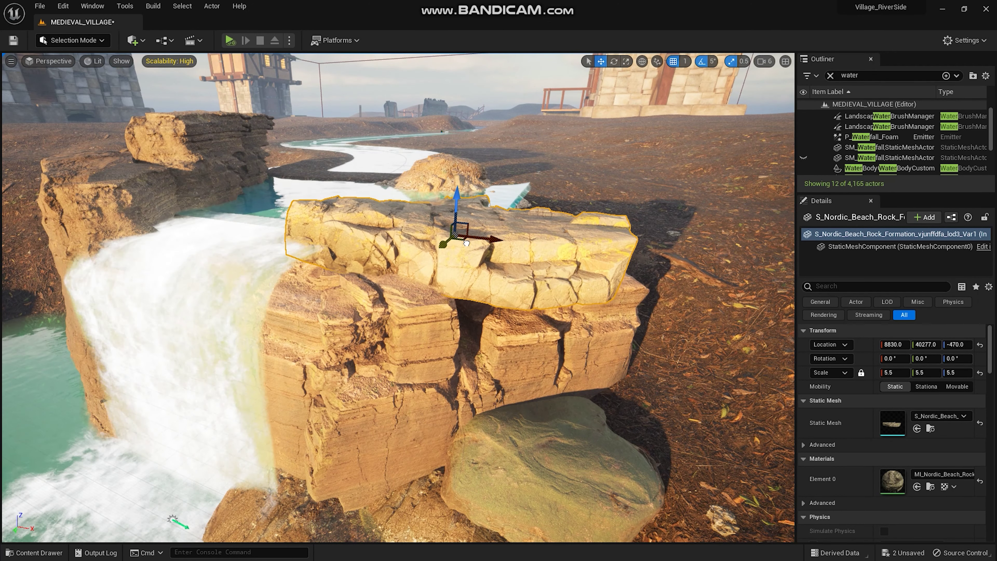
{"action": "left_click_drag", "start_coordinate": [462, 244], "coordinate": [478, 242]}
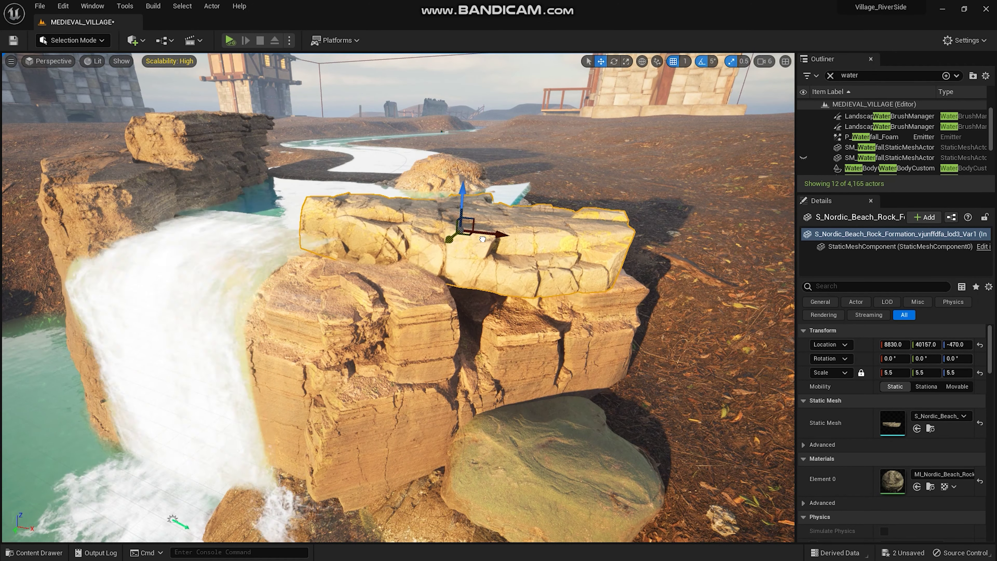
{"action": "key", "text": "e"}
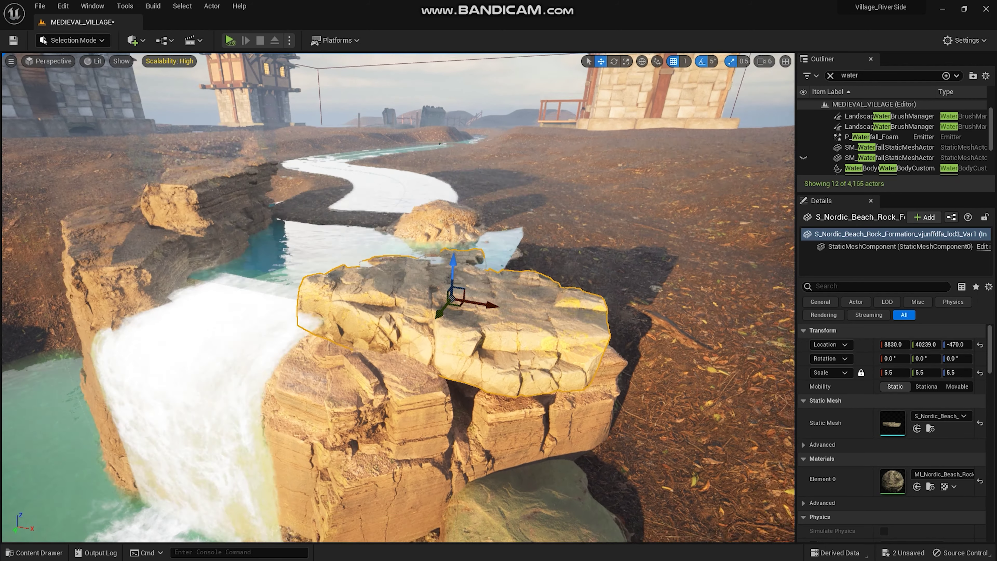
{"action": "right_click_drag", "start_coordinate": [478, 243], "coordinate": [444, 407]}
{"action": "mouse_move", "coordinate": [463, 407]}
{"action": "left_mouse_down"}
{"action": "mouse_move", "coordinate": [497, 383]}
{"action": "mouse_move", "coordinate": [429, 334]}
{"action": "left_mouse_up"}
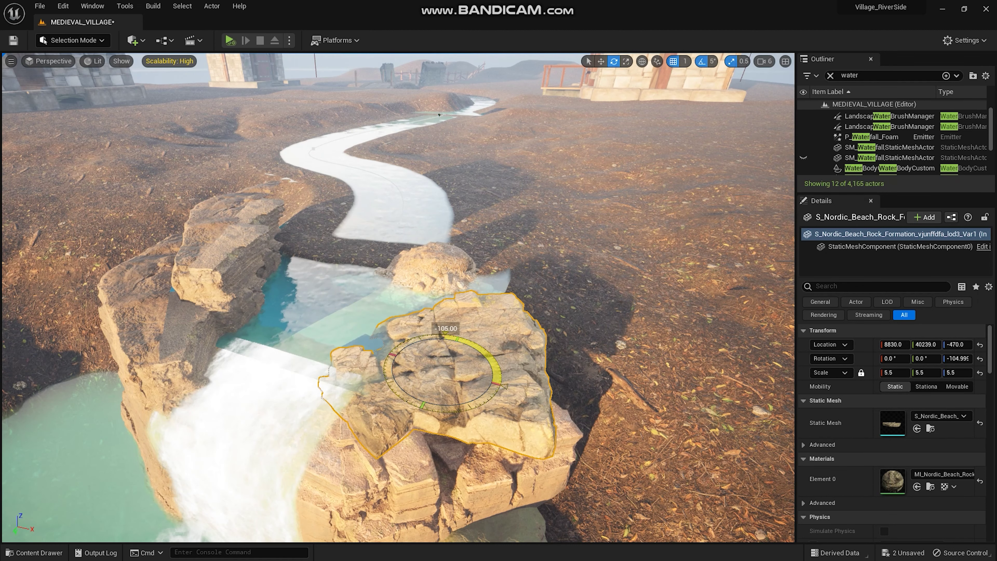
{"action": "key", "text": "w"}
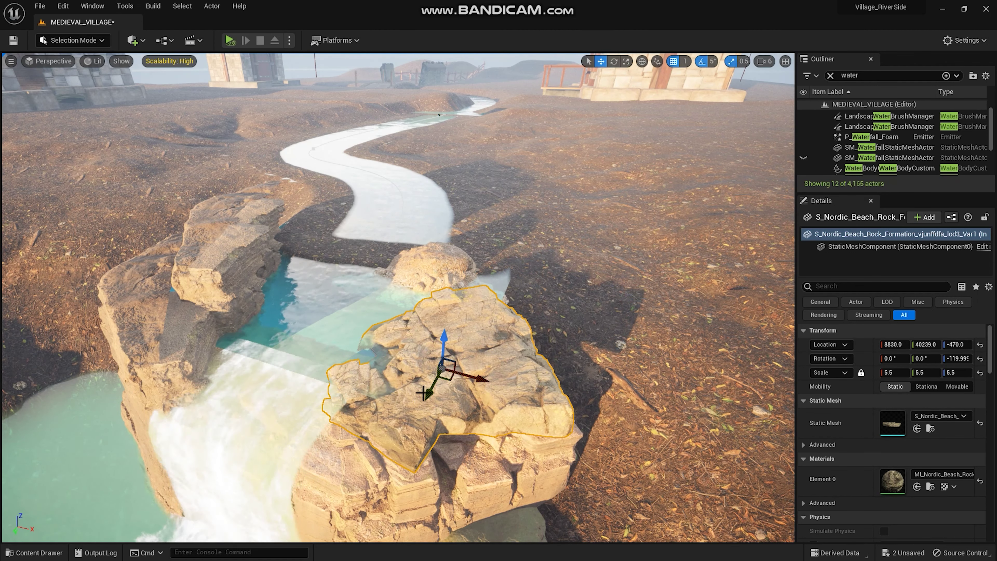
{"action": "left_click_drag", "start_coordinate": [429, 390], "coordinate": [489, 340]}
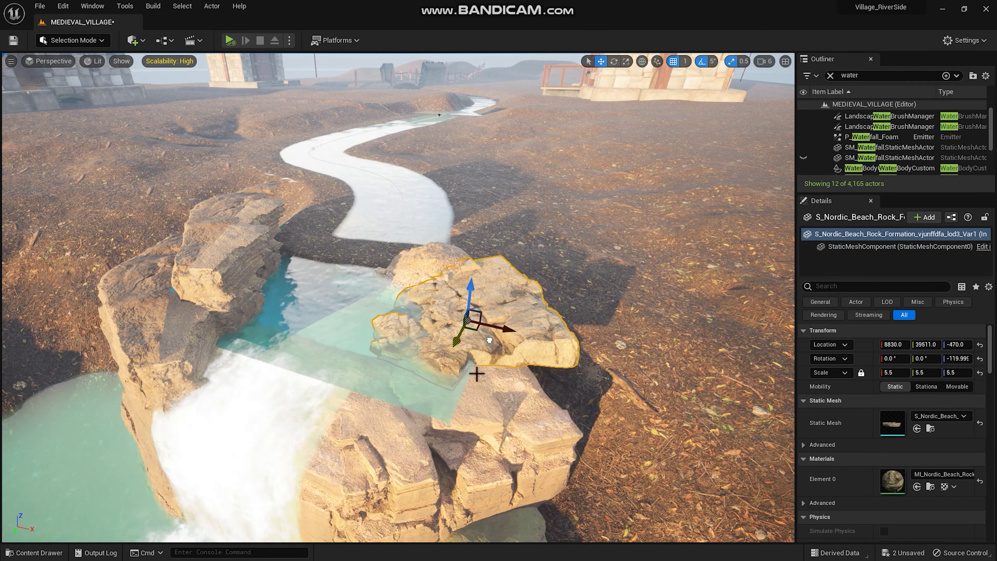
- Duplicate the Nordic beach rock, set the copy on the cliff top, and select the quarry cliff
{"action": "key", "text": "ctrl+d"}
{"action": "right_click_drag", "start_coordinate": [477, 373], "coordinate": [486, 361]}
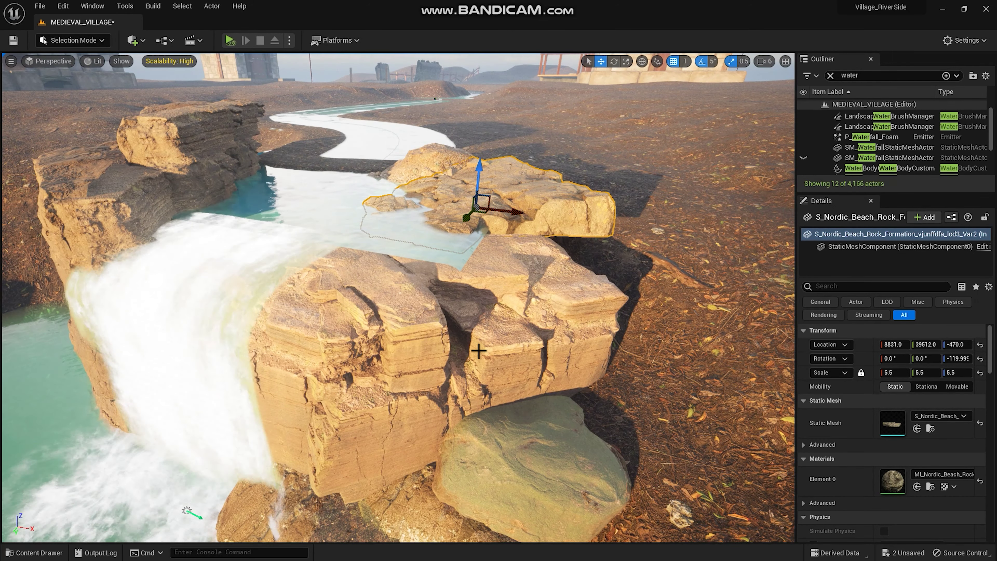
{"action": "mouse_move", "coordinate": [467, 215]}
{"action": "left_mouse_down"}
{"action": "mouse_move", "coordinate": [423, 286]}
{"action": "mouse_move", "coordinate": [452, 374]}
{"action": "left_mouse_up"}
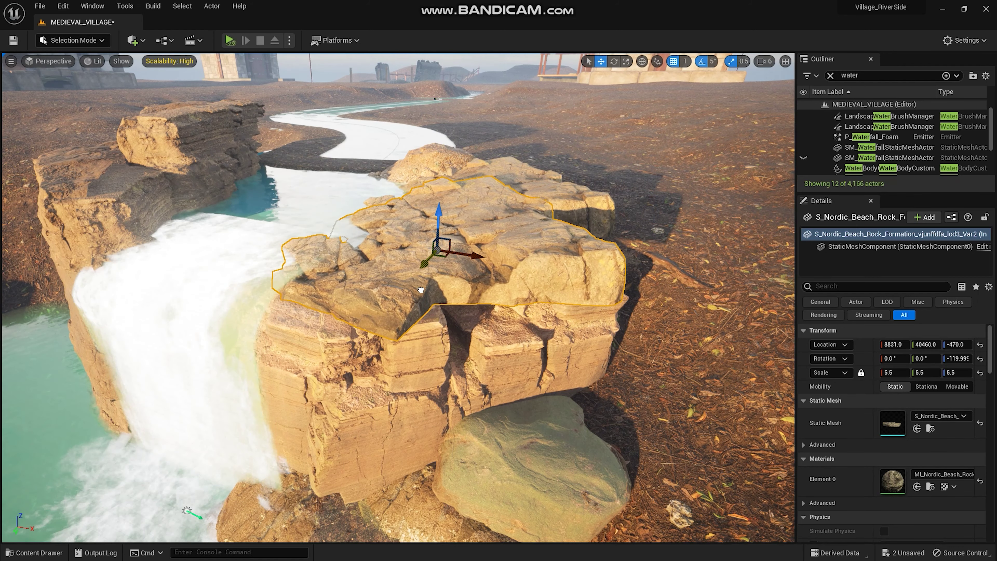
{"action": "left_click", "coordinate": [453, 374]}
{"action": "right_click_drag", "start_coordinate": [452, 373], "coordinate": [474, 407]}
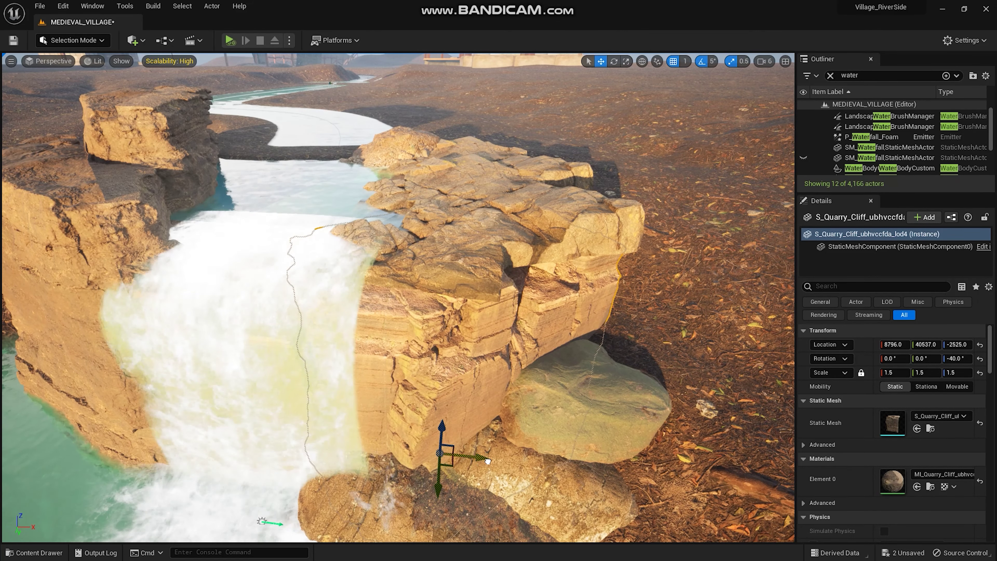
- Undo a stray move and set the quarry cliff's uniform scale to 1.9
{"action": "left_click_drag", "start_coordinate": [487, 460], "coordinate": [505, 460]}
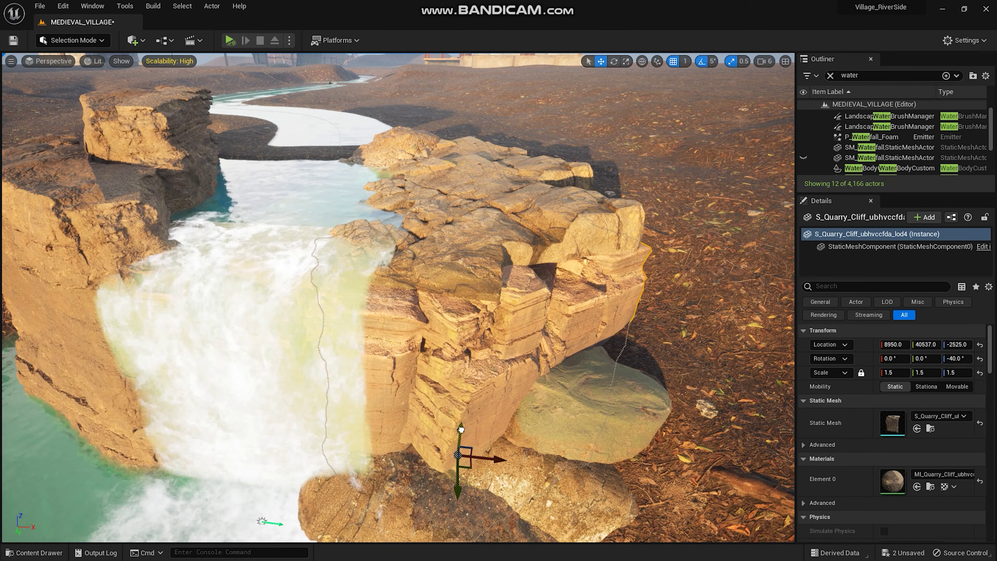
{"action": "key", "text": "ctrl+z"}
{"action": "key", "text": "r"}
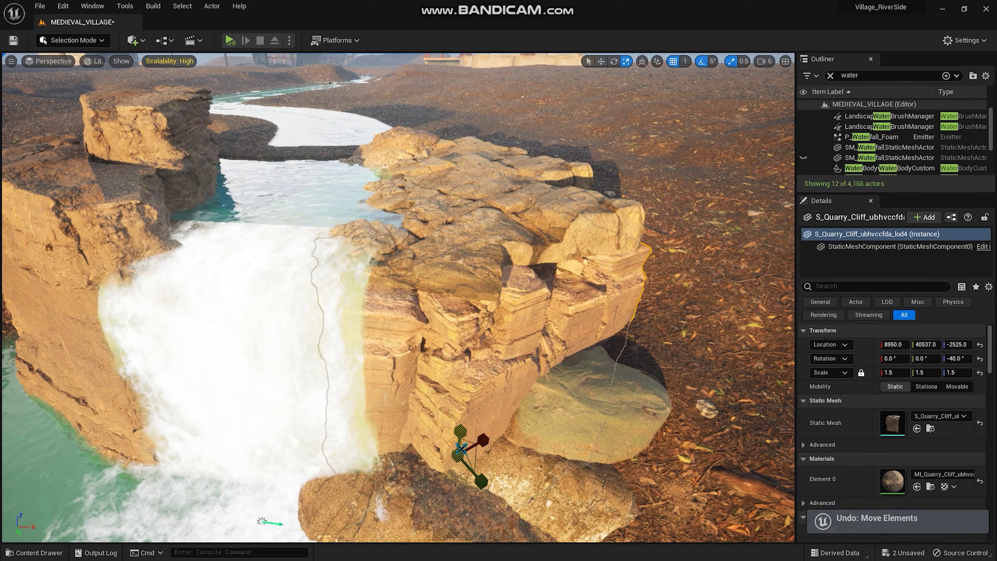
{"action": "left_click_drag", "start_coordinate": [452, 451], "coordinate": [465, 455]}
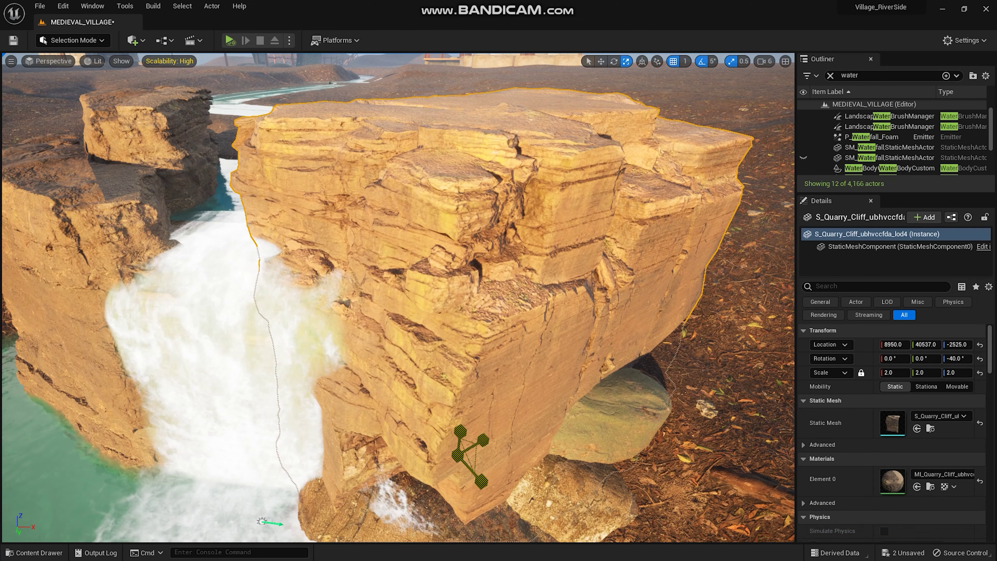
{"action": "left_click", "coordinate": [957, 386]}
{"action": "left_click", "coordinate": [902, 371]}
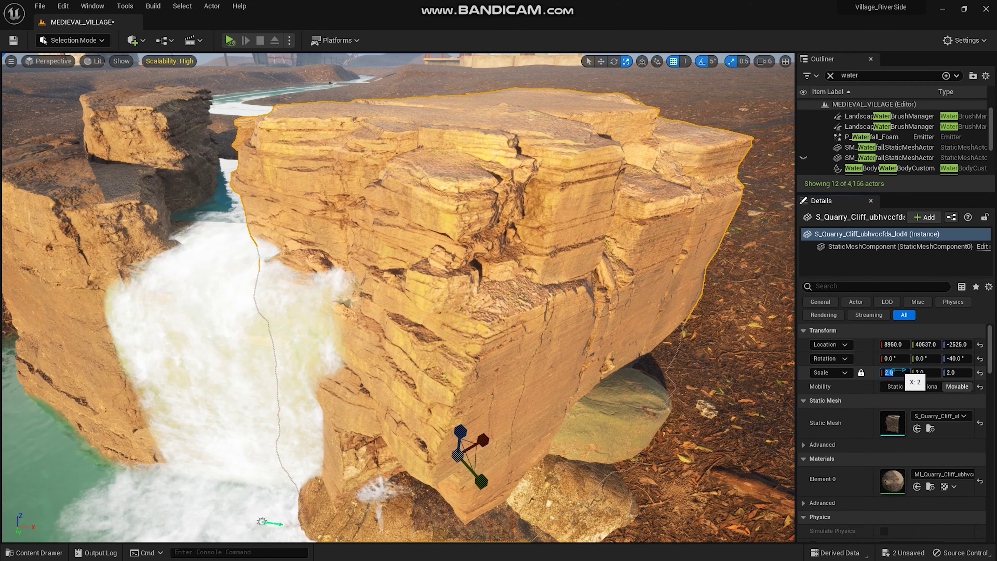
{"action": "type", "text": "1.5"}
{"action": "key", "text": "Return"}
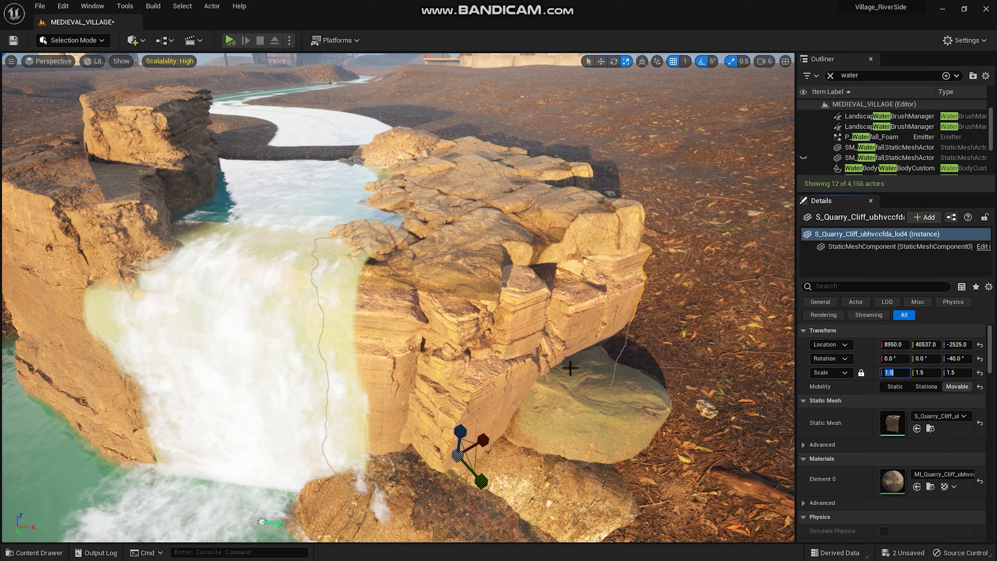
{"action": "mouse_move", "coordinate": [570, 368]}
{"action": "right_mouse_down"}
{"action": "mouse_move", "coordinate": [570, 298]}
{"action": "mouse_move", "coordinate": [570, 353]}
{"action": "right_mouse_up"}
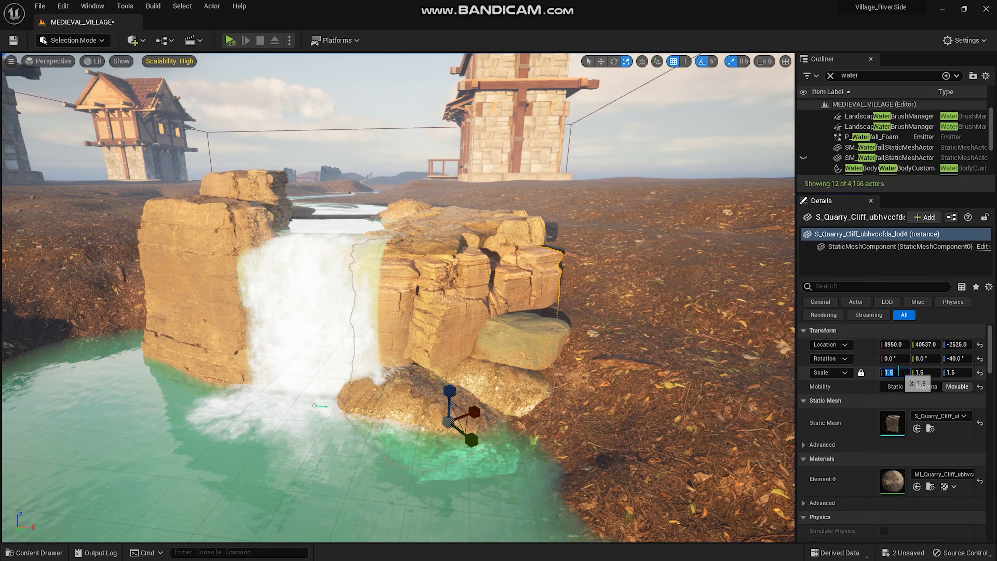
{"action": "type", "text": "1.9"}
{"action": "key", "text": "Return"}
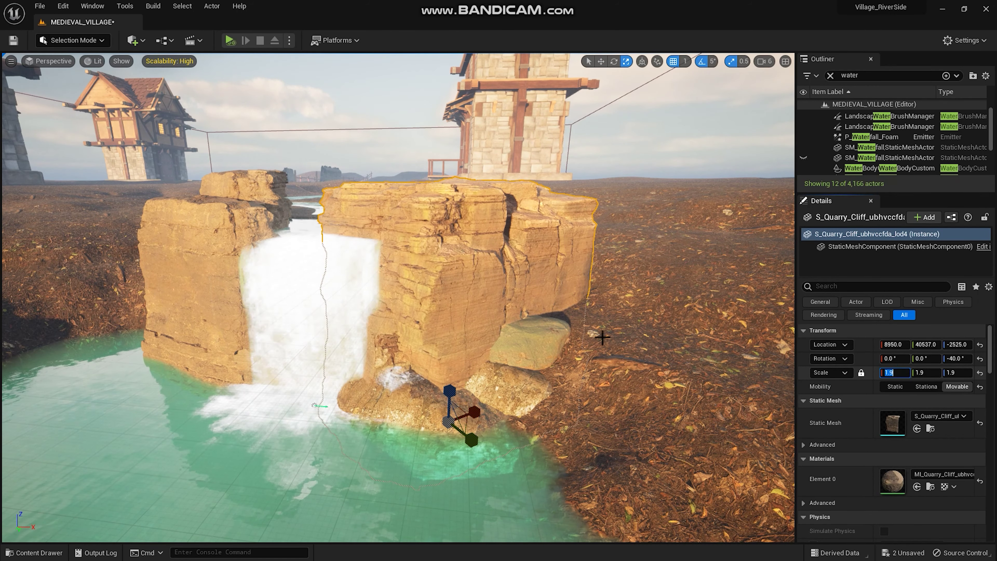
{"action": "right_click_drag", "start_coordinate": [602, 337], "coordinate": [603, 393]}
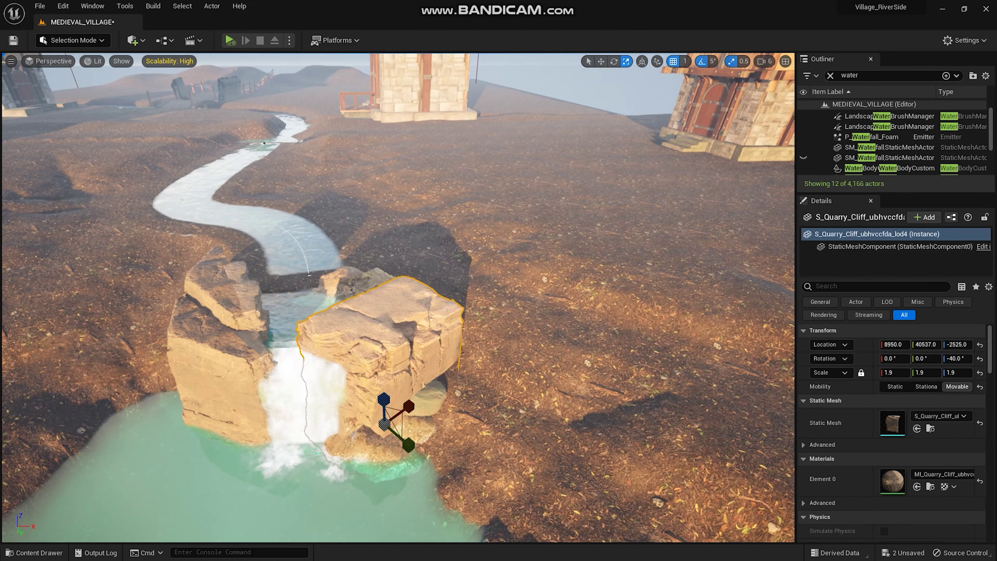
{"action": "key", "text": "w"}
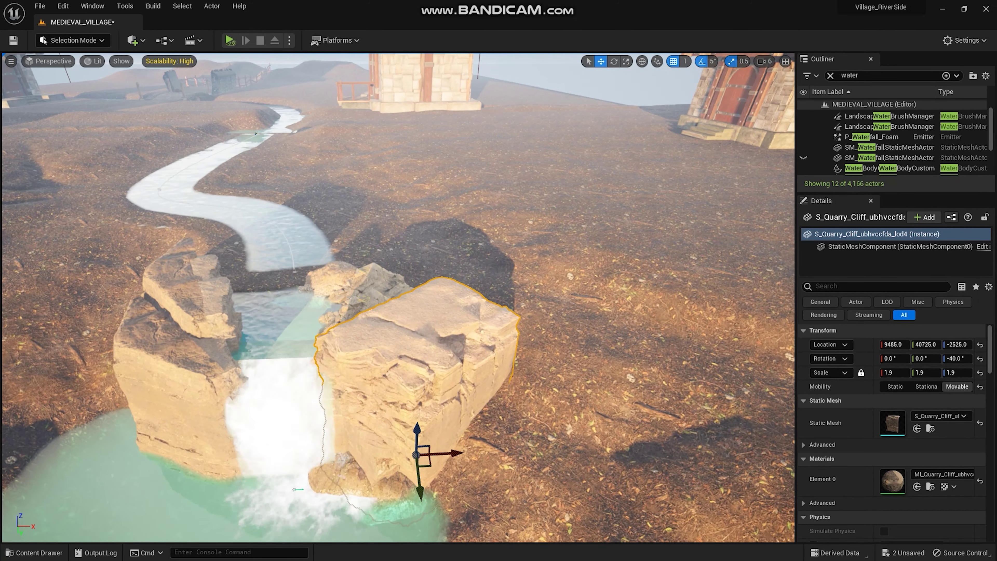
- Fly the view toward the waterfall and pool, framing the towers and horizon
{"action": "right_click_drag", "start_coordinate": [398, 298], "coordinate": [398, 338]}
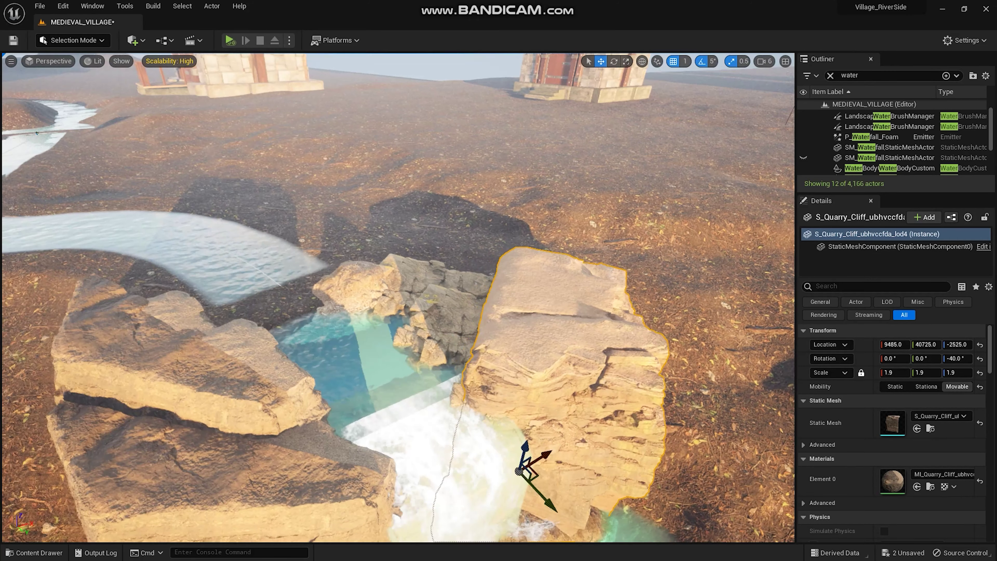
{"action": "right_click_drag", "start_coordinate": [397, 298], "coordinate": [398, 259]}
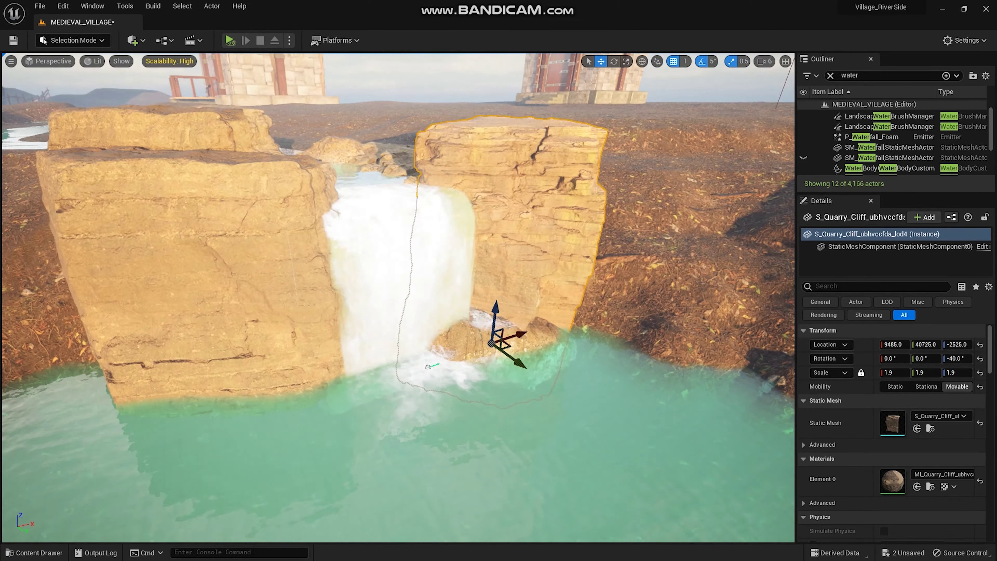
{"action": "mouse_move", "coordinate": [398, 299]}
{"action": "right_mouse_down"}
{"action": "mouse_move", "coordinate": [398, 314]}
{"action": "mouse_move", "coordinate": [398, 290]}
{"action": "right_mouse_up"}
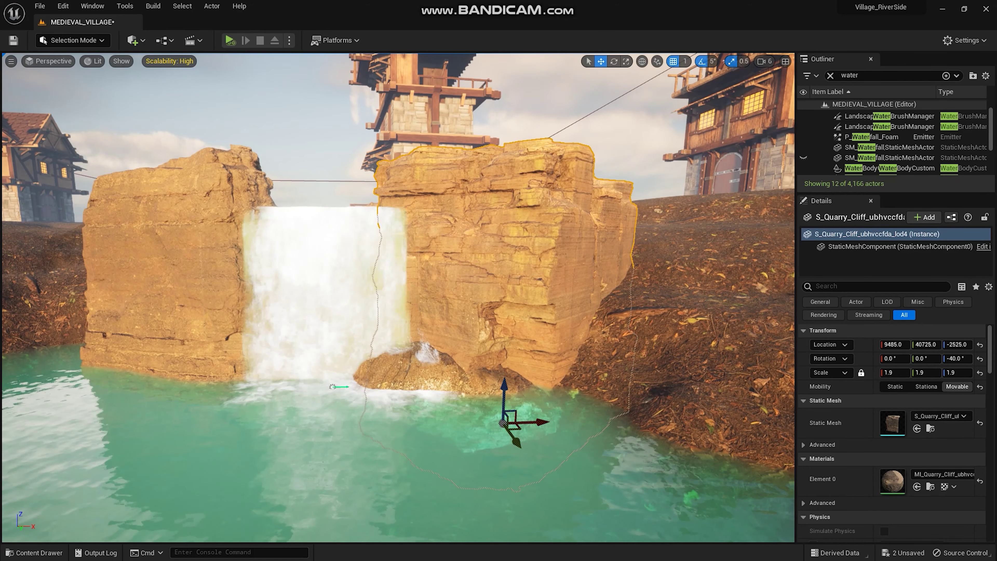
{"action": "right_click_drag", "start_coordinate": [383, 430], "coordinate": [384, 394]}
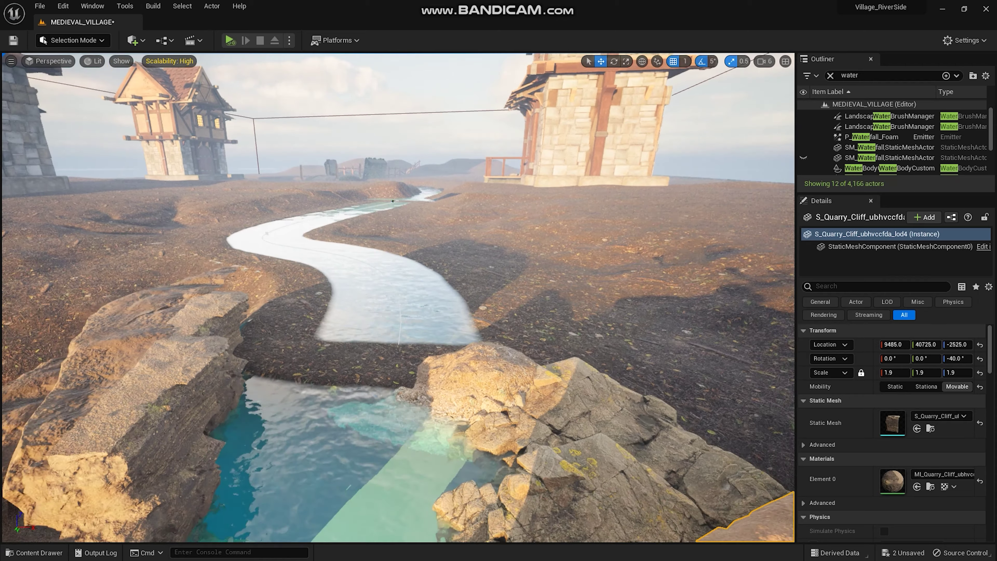
{"action": "right_click_drag", "start_coordinate": [352, 432], "coordinate": [354, 443]}
- Duplicate the waterfall mesh, move the copy upstream, and lower it onto the rock step
{"action": "left_click", "coordinate": [353, 444]}
{"action": "key", "text": "ctrl+d"}
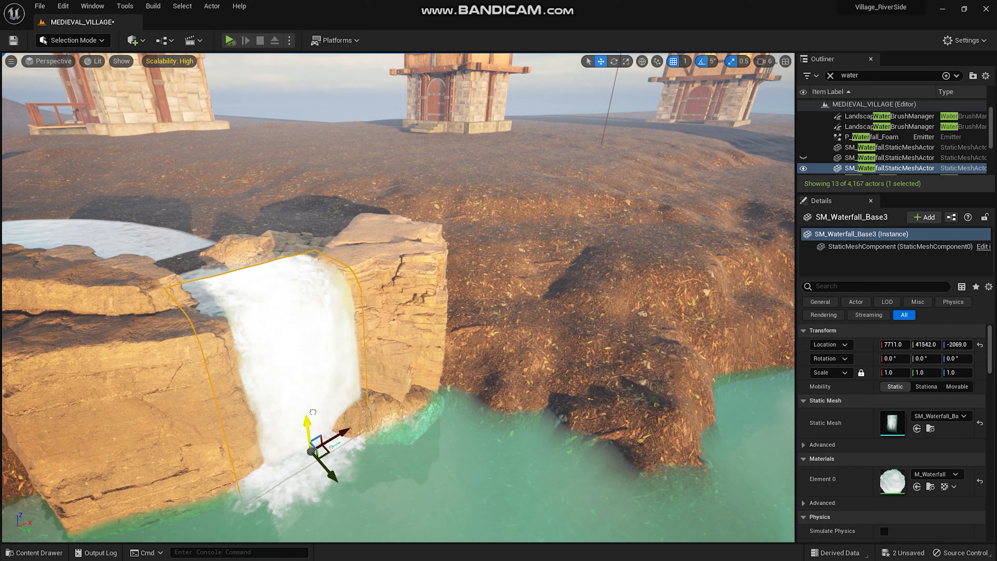
{"action": "left_click_drag", "start_coordinate": [313, 411], "coordinate": [239, 387]}
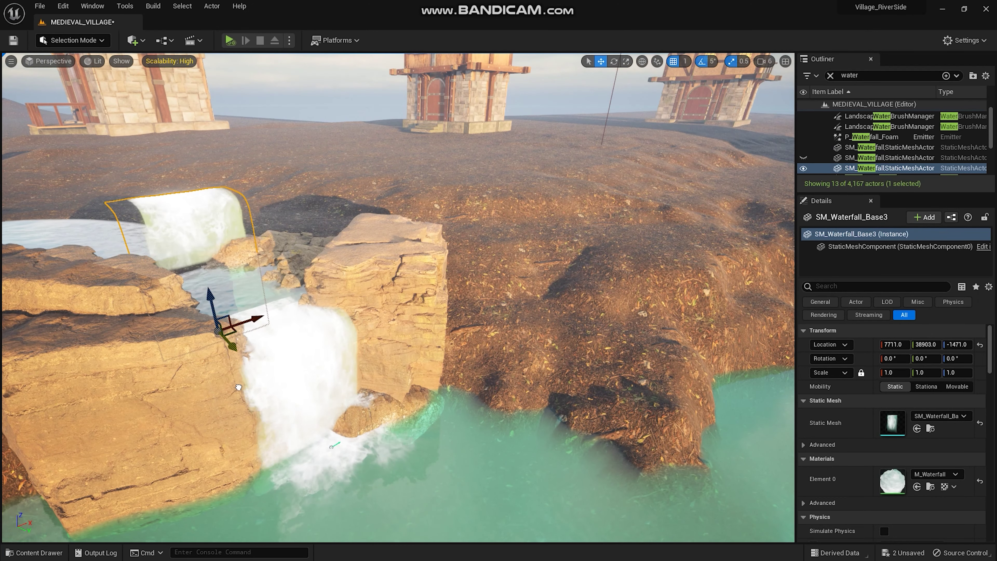
{"action": "left_click_drag", "start_coordinate": [216, 299], "coordinate": [214, 336]}
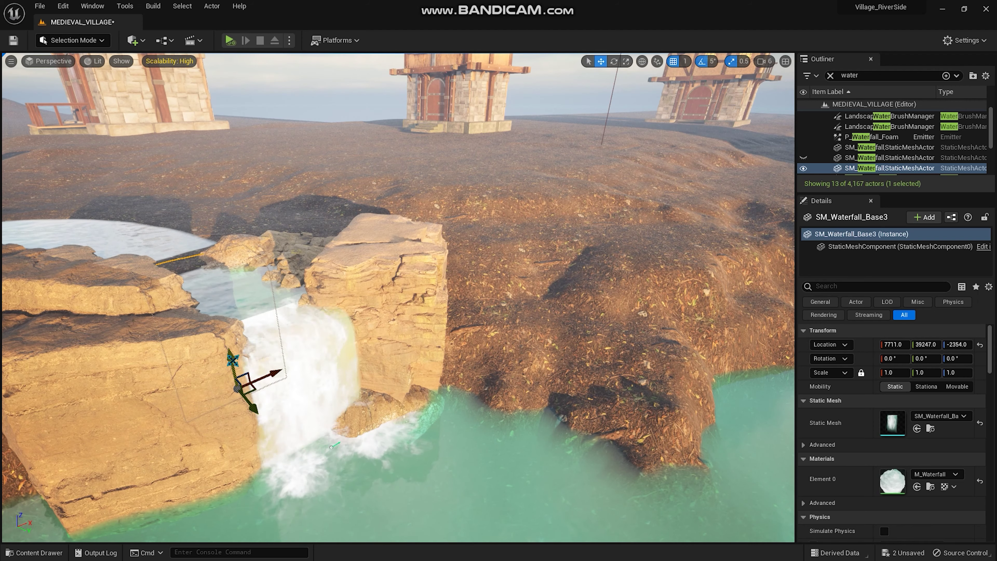
{"action": "right_click_drag", "start_coordinate": [229, 350], "coordinate": [294, 331]}
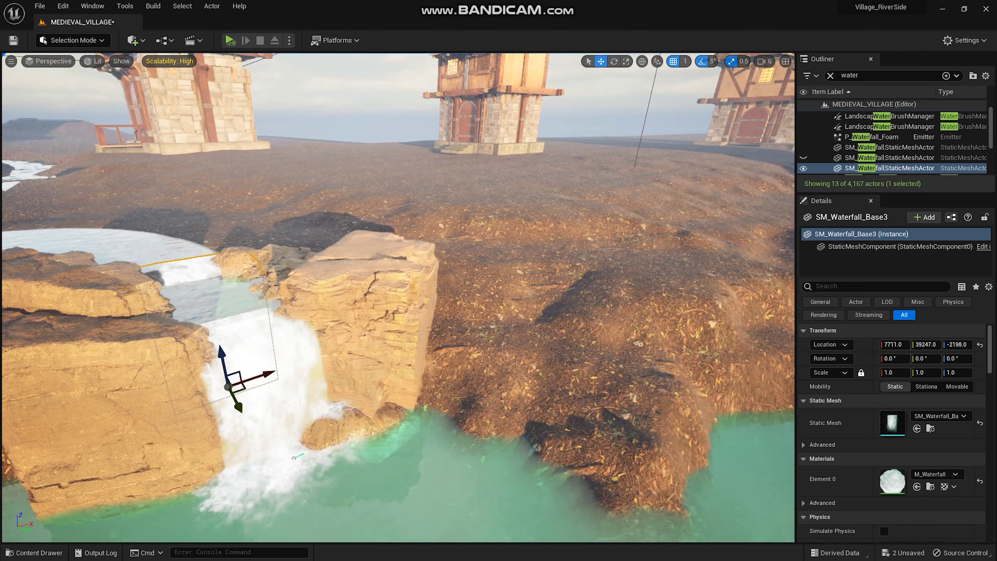
{"action": "key", "text": "e"}
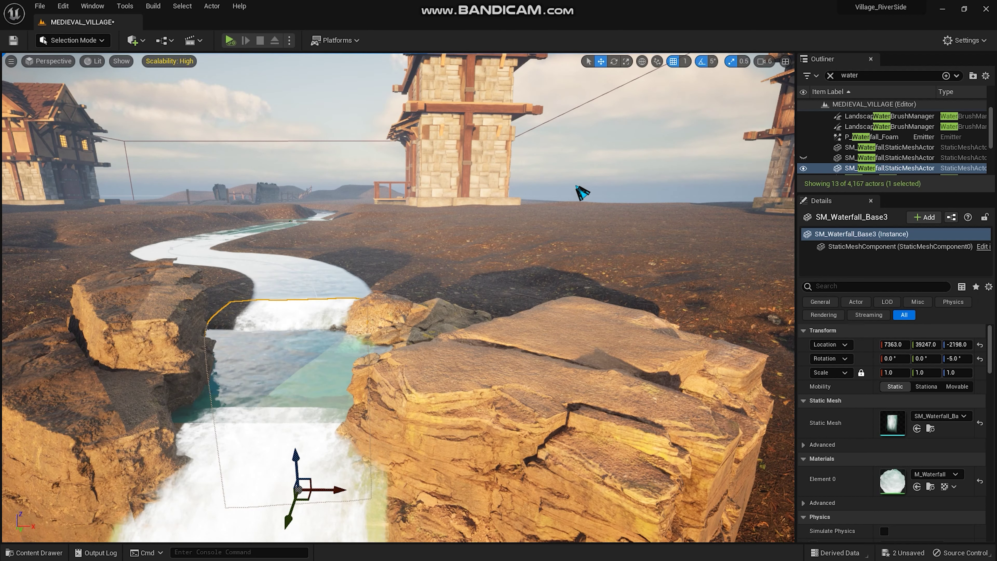
- Frame the upper step and locate the Tundra rocky ground mesh in the Content Drawer
{"action": "left_click", "coordinate": [582, 192]}
{"action": "mouse_move", "coordinate": [463, 273]}
{"action": "right_mouse_down"}
{"action": "mouse_move", "coordinate": [358, 319]}
{"action": "mouse_move", "coordinate": [369, 326]}
{"action": "right_mouse_up"}
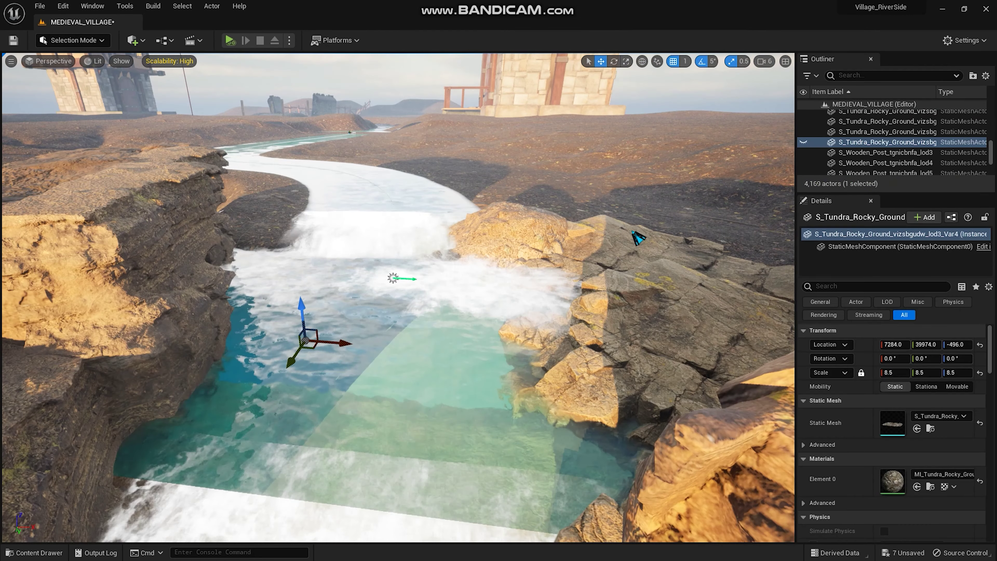
{"action": "right_click_drag", "start_coordinate": [463, 273], "coordinate": [465, 274]}
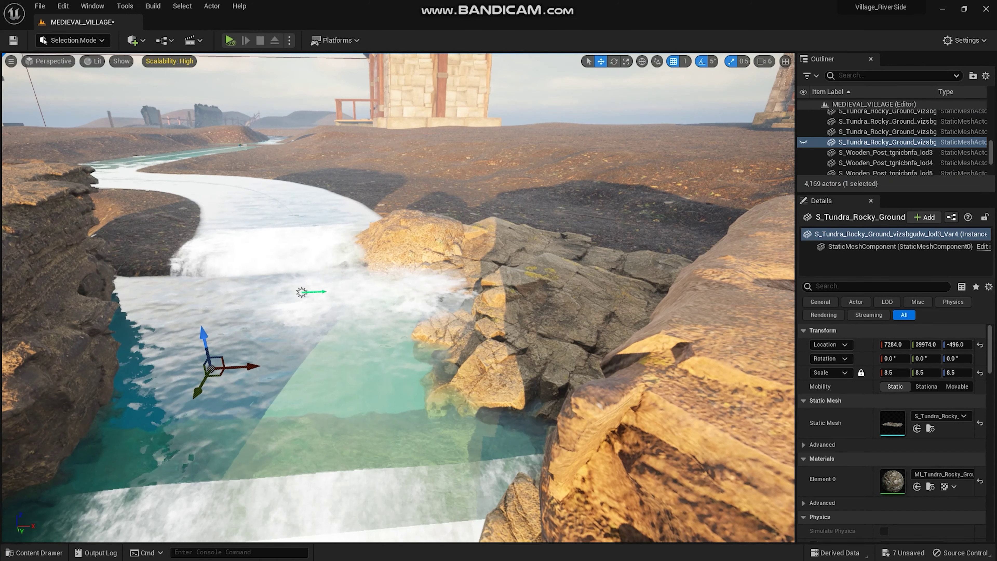
{"action": "key", "text": "ctrl+b"}
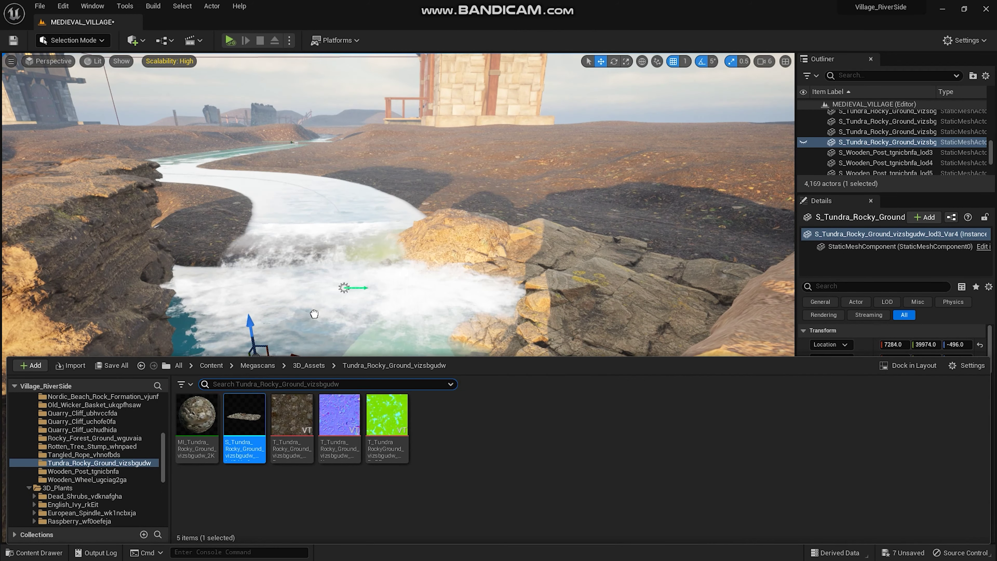
- Place a new Tundra rocky ground rock in the stream and shift it downstream along Y
{"action": "left_click_drag", "start_coordinate": [238, 429], "coordinate": [313, 332]}
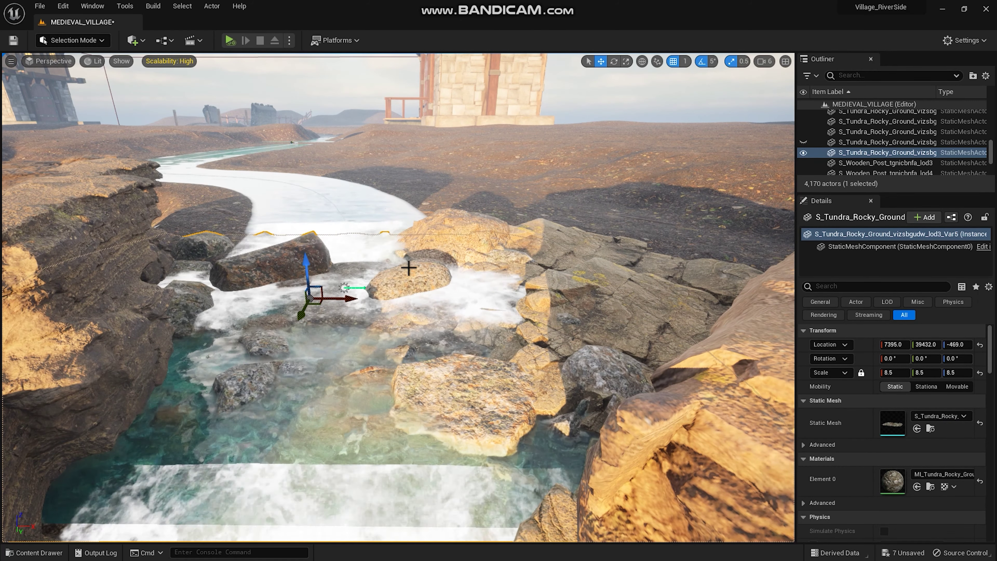
{"action": "mouse_move", "coordinate": [408, 268]}
{"action": "right_mouse_down"}
{"action": "mouse_move", "coordinate": [424, 236]}
{"action": "mouse_move", "coordinate": [391, 269]}
{"action": "right_mouse_up"}
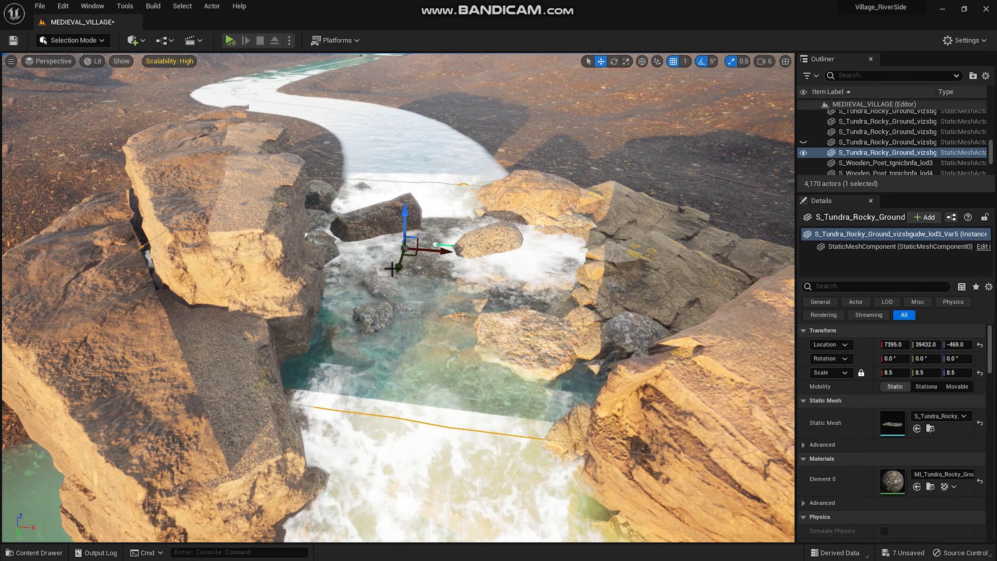
{"action": "left_click_drag", "start_coordinate": [397, 267], "coordinate": [411, 299]}
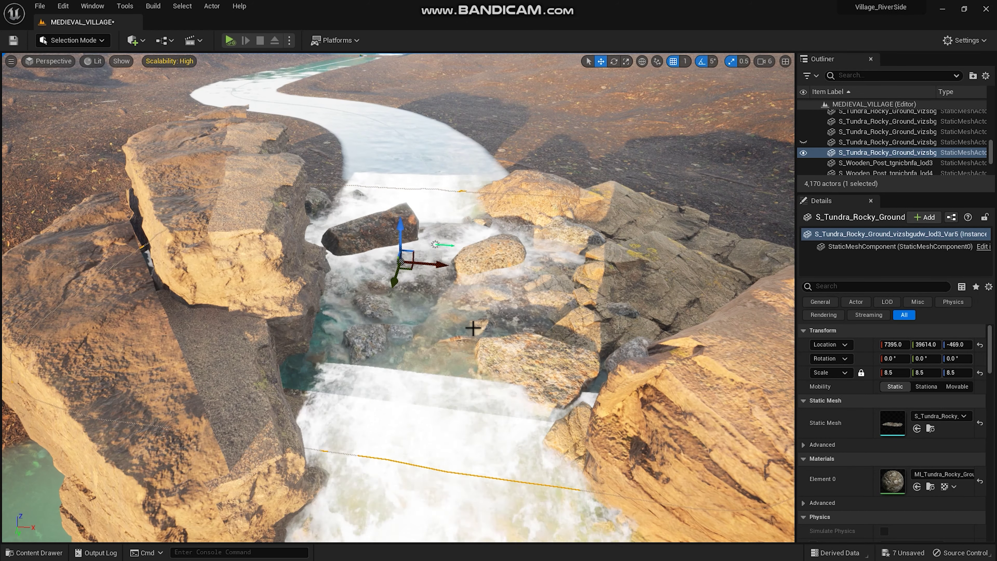
{"action": "mouse_move", "coordinate": [473, 328]}
{"action": "right_mouse_down"}
{"action": "mouse_move", "coordinate": [467, 275]}
{"action": "mouse_move", "coordinate": [467, 330]}
{"action": "mouse_move", "coordinate": [467, 306]}
{"action": "right_mouse_up"}
- Delete the earlier Tundra rock copy (Var4), leaving 4,169 actors
{"action": "left_click", "coordinate": [917, 144]}
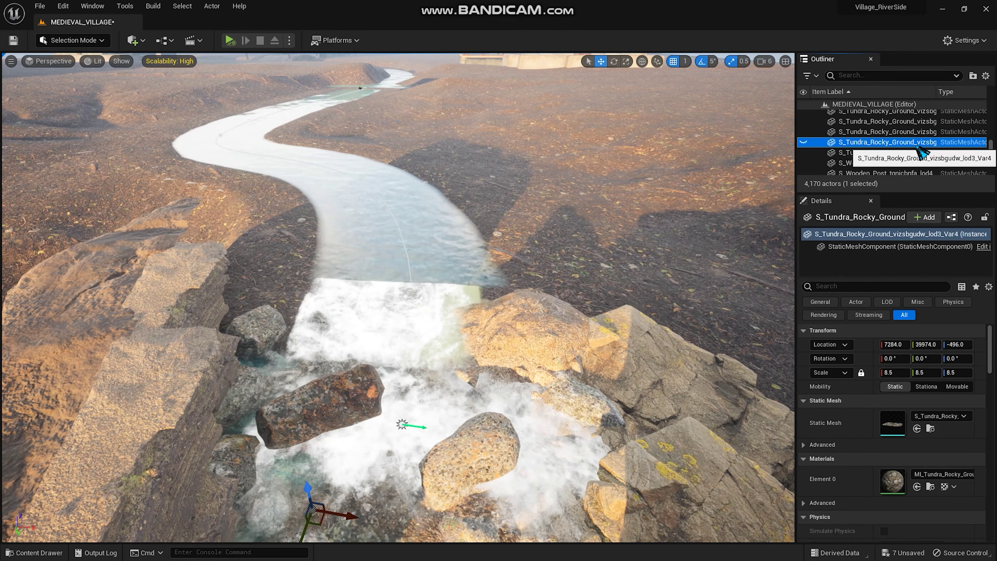
{"action": "key", "text": "Delete"}
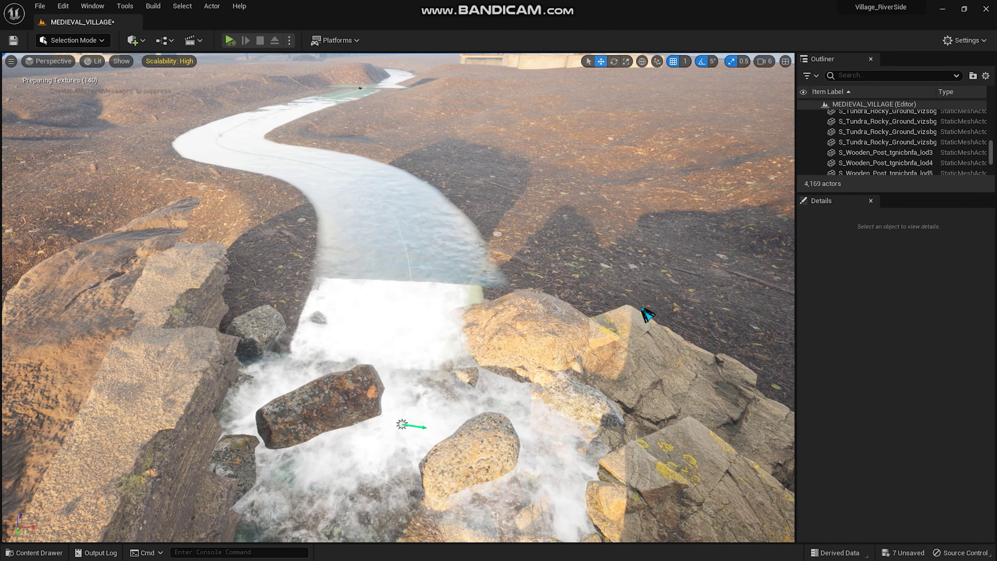
{"action": "right_click_drag", "start_coordinate": [398, 298], "coordinate": [398, 244]}
{"action": "scroll", "coordinate": [398, 299], "scroll_direction": "down", "scroll_amount": 3}
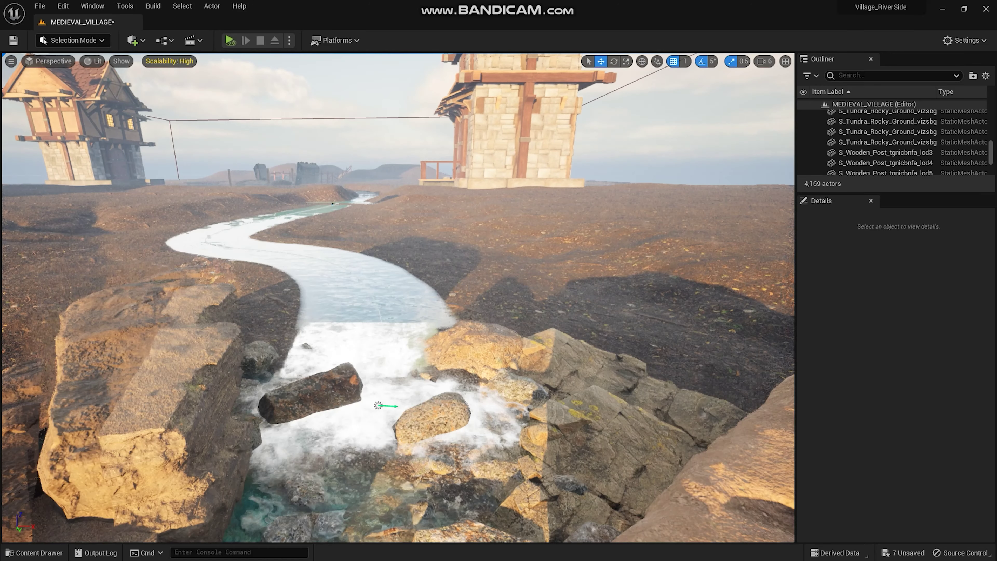
{"action": "scroll", "coordinate": [398, 298], "scroll_direction": "down", "scroll_amount": 3}
{"action": "scroll", "coordinate": [398, 299], "scroll_direction": "down", "scroll_amount": 2}
- Place an S_Small_Forest_Rock at the waterfall's lip, scale it to 42.5, and rotate it 55°
{"action": "key", "text": "ctrl+space"}
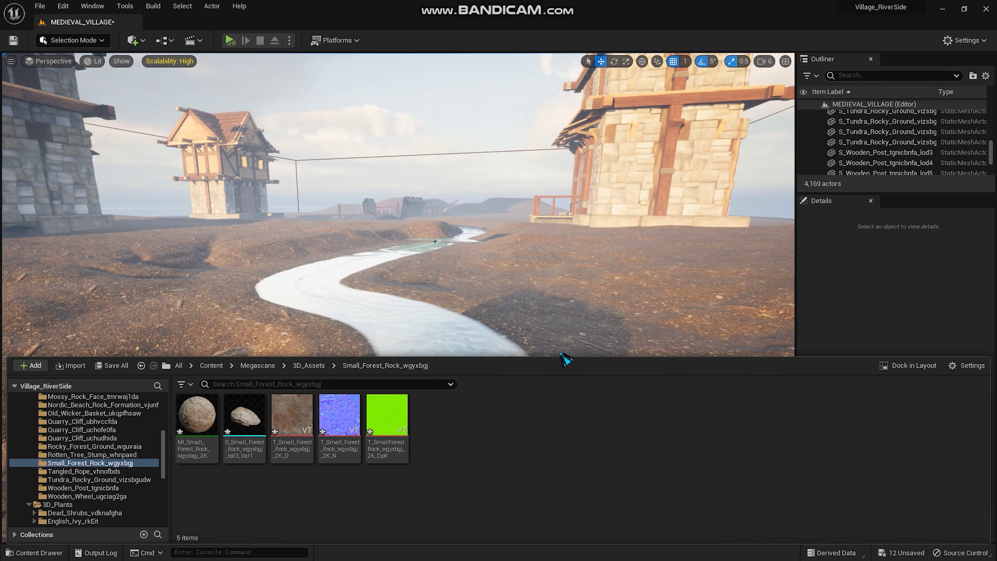
{"action": "left_click_drag", "start_coordinate": [245, 416], "coordinate": [511, 339]}
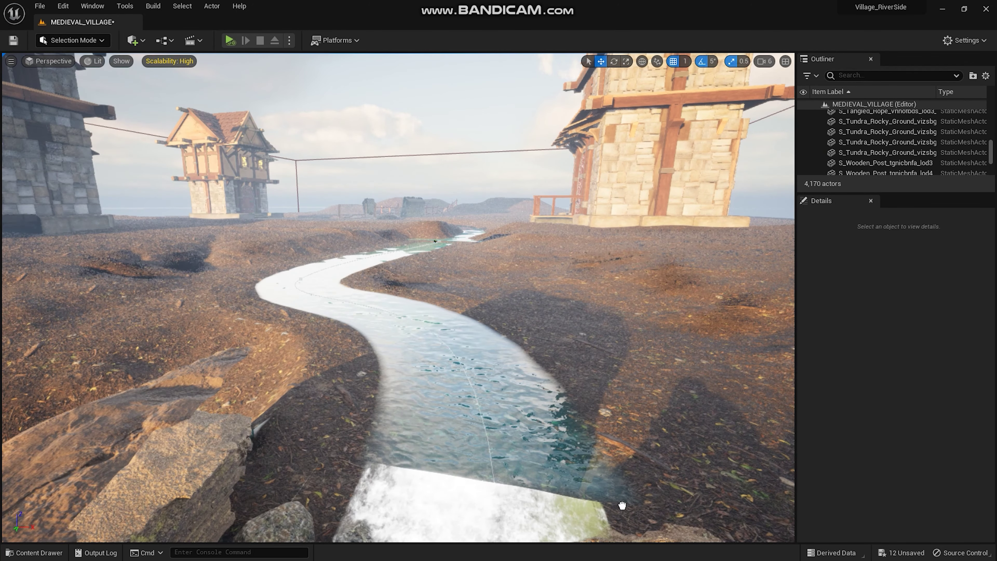
{"action": "left_click", "coordinate": [629, 512]}
{"action": "right_click_drag", "start_coordinate": [629, 512], "coordinate": [683, 538]}
{"action": "key", "text": "r"}
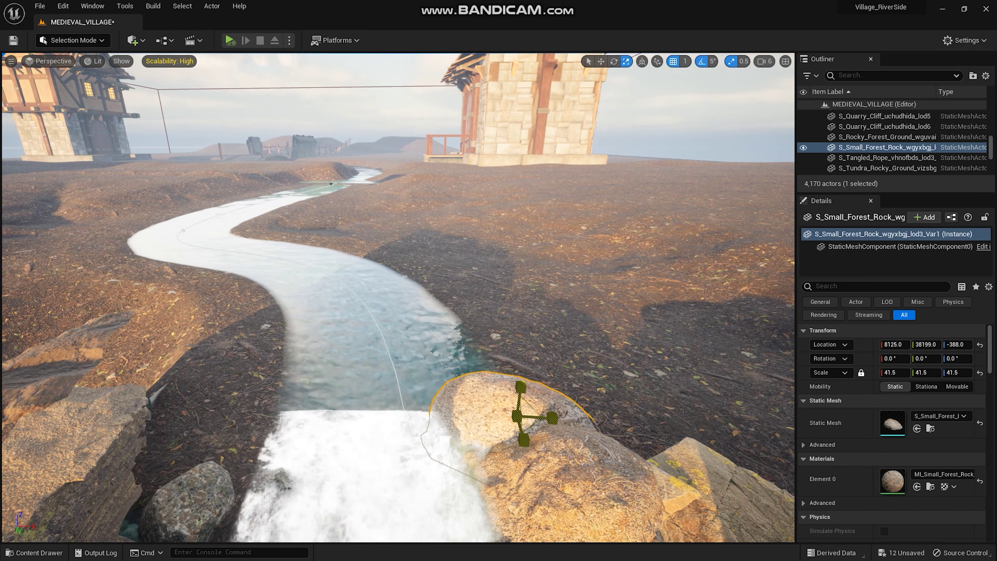
{"action": "left_click_drag", "start_coordinate": [517, 415], "coordinate": [467, 392]}
{"action": "key", "text": "w"}
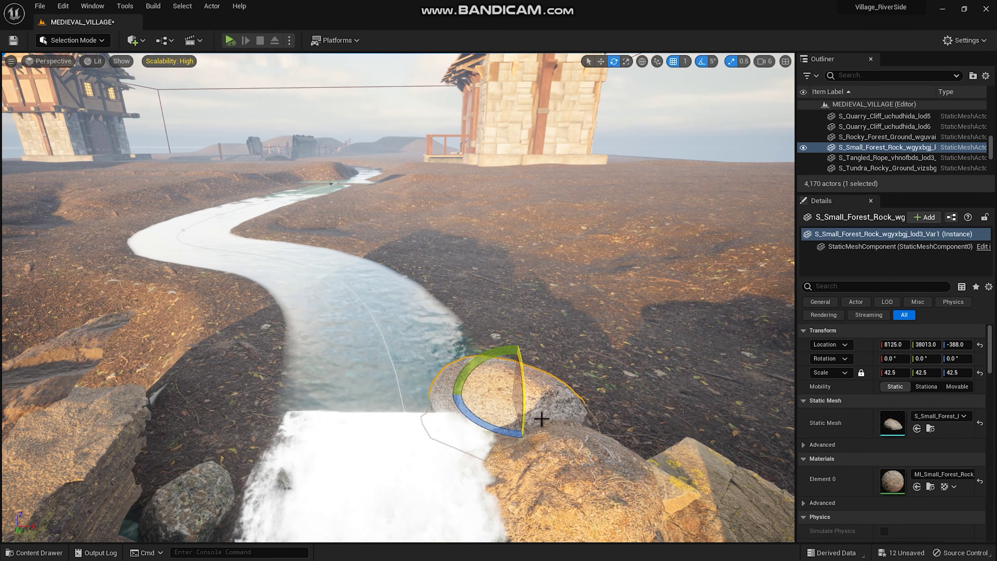
{"action": "left_click_drag", "start_coordinate": [503, 432], "coordinate": [587, 437]}
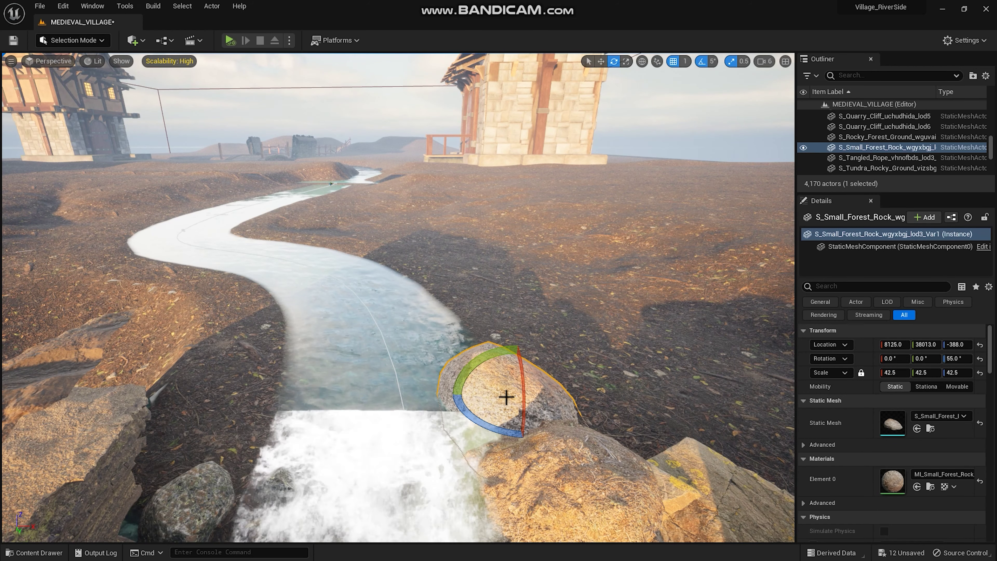
- Copy the small forest rock onto the waterfall's left edge
{"action": "key", "text": "w"}
{"action": "left_click_drag", "start_coordinate": [505, 400], "coordinate": [503, 402], "text": "alt"}
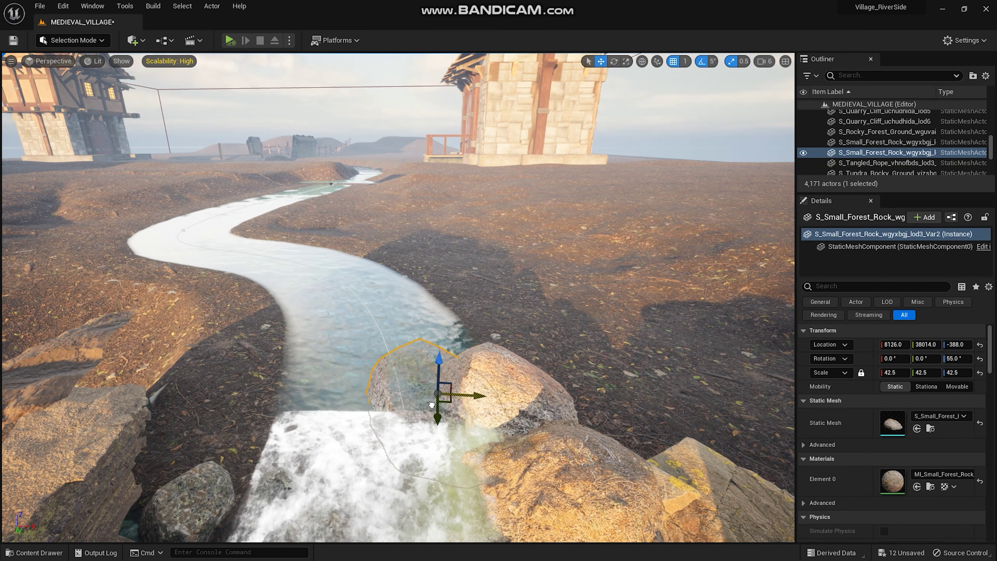
{"action": "left_click_drag", "start_coordinate": [431, 405], "coordinate": [278, 444]}
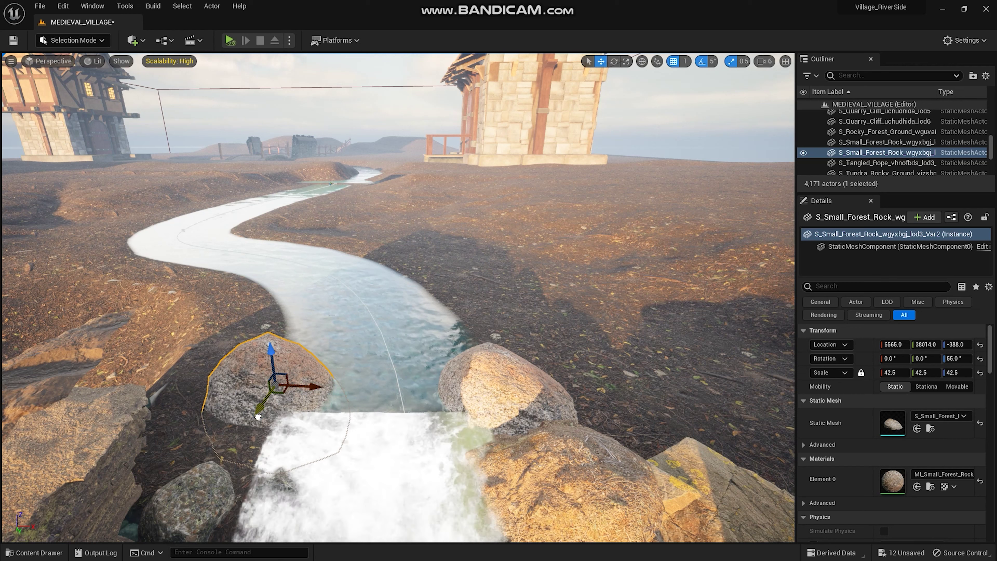
{"action": "left_click_drag", "start_coordinate": [258, 416], "coordinate": [220, 466]}
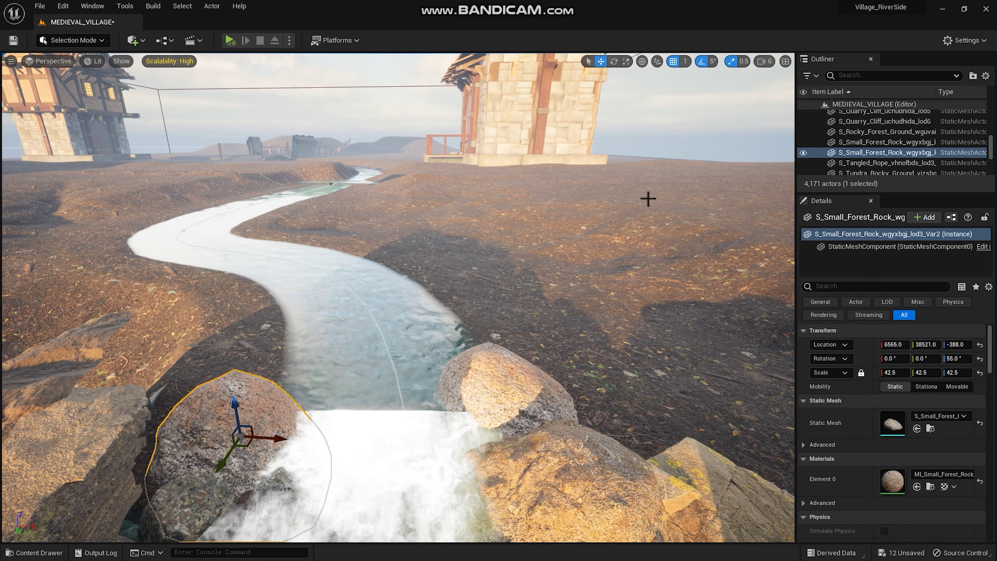
{"action": "scroll", "coordinate": [600, 253], "scroll_direction": "down", "scroll_amount": 5}
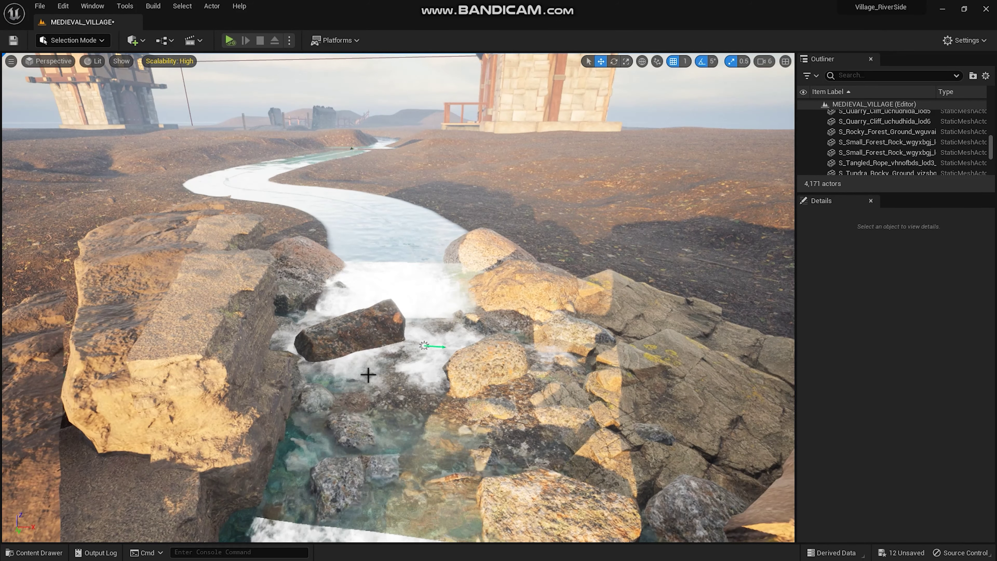
- Duplicate a tundra rock piece upstream, scale the copy to 4.5, and raise it in the stream bed
{"action": "left_click", "coordinate": [395, 391]}
{"action": "left_click", "coordinate": [495, 356]}
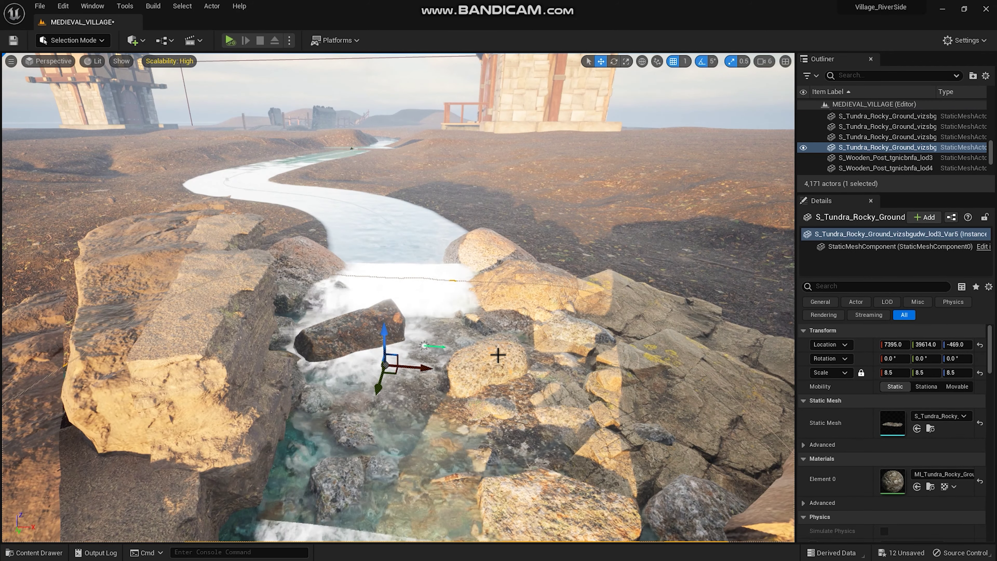
{"action": "left_click_drag", "start_coordinate": [416, 369], "coordinate": [450, 262], "text": "alt"}
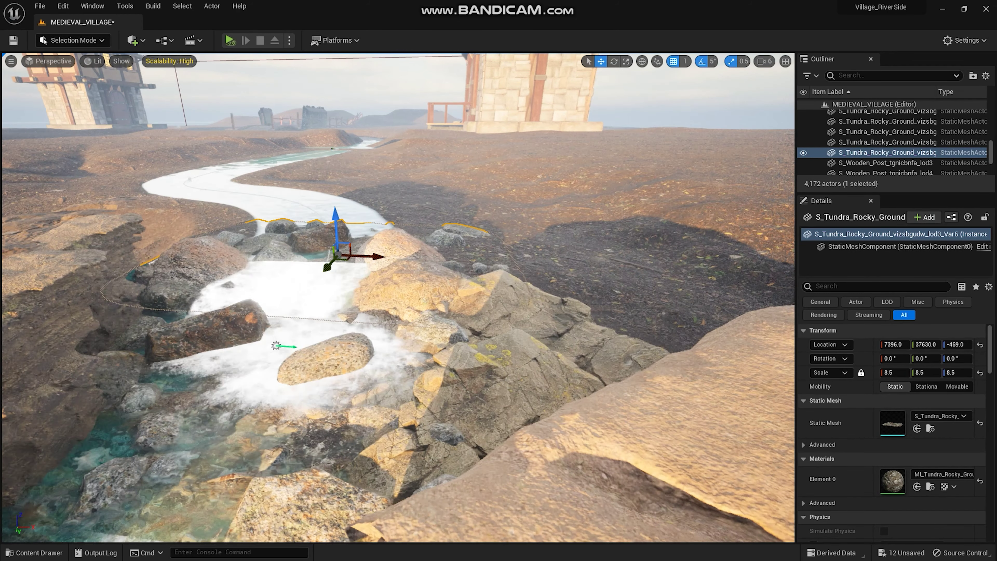
{"action": "right_click_drag", "start_coordinate": [450, 262], "coordinate": [471, 254]}
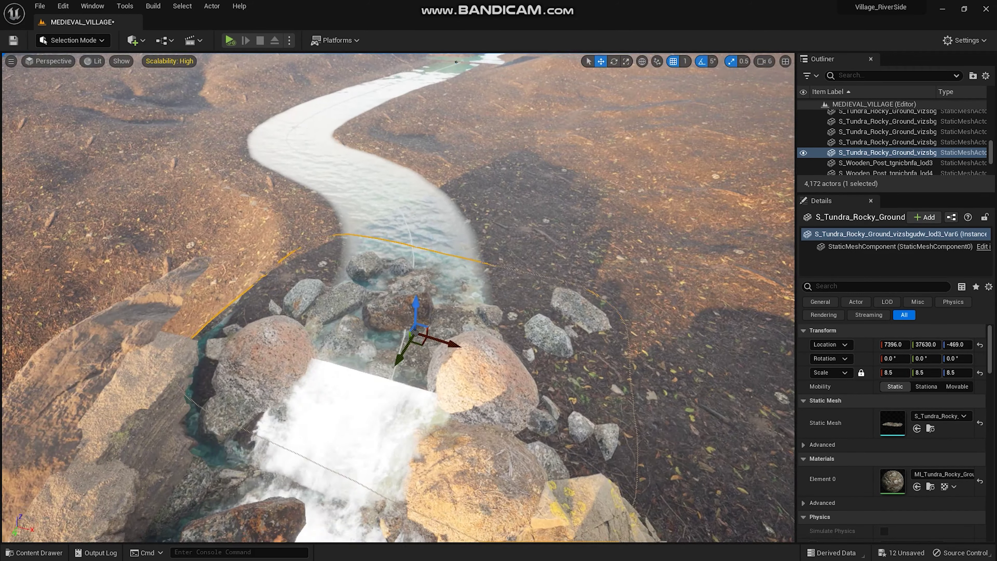
{"action": "key", "text": "e"}
{"action": "key", "text": "r"}
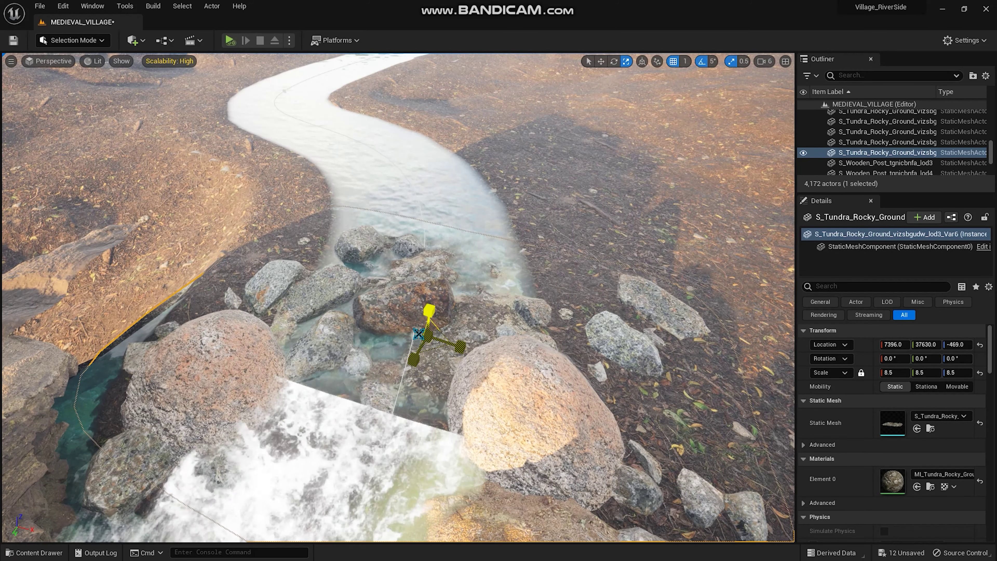
{"action": "left_click_drag", "start_coordinate": [418, 334], "coordinate": [396, 353]}
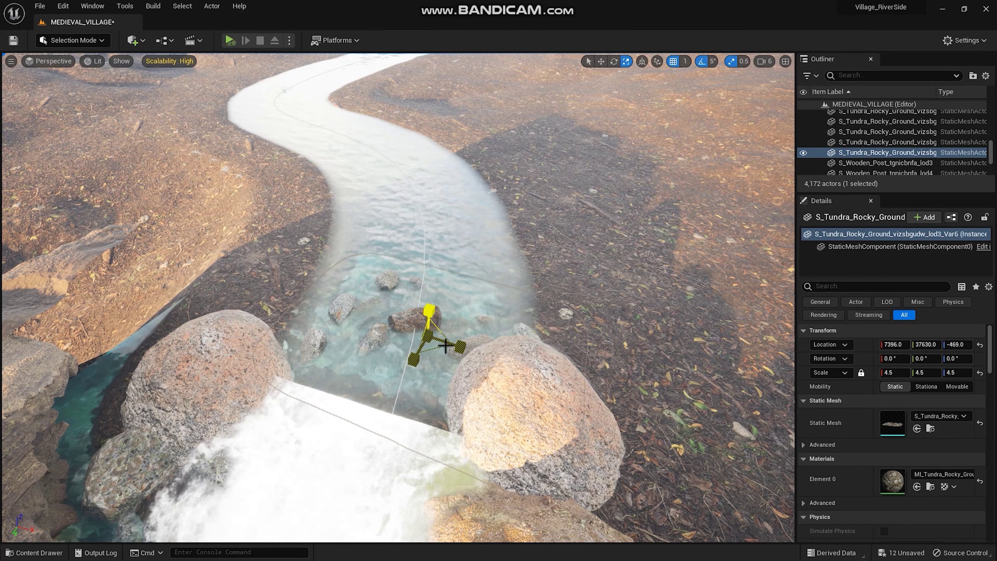
{"action": "left_click_drag", "start_coordinate": [433, 310], "coordinate": [432, 304]}
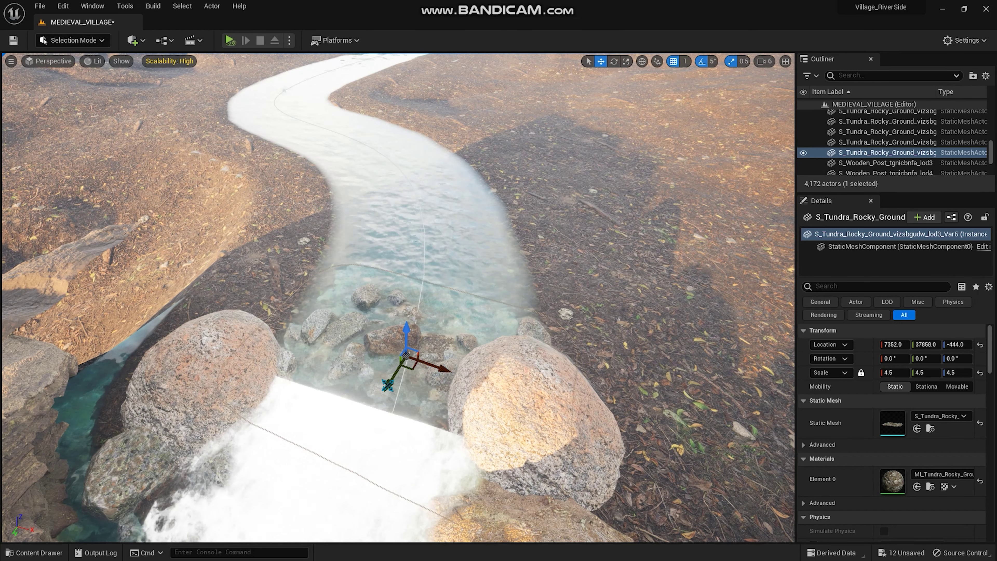
- Select another rock piece at the waterfall top and shift it along the stream
{"action": "right_click_drag", "start_coordinate": [594, 274], "coordinate": [594, 255]}
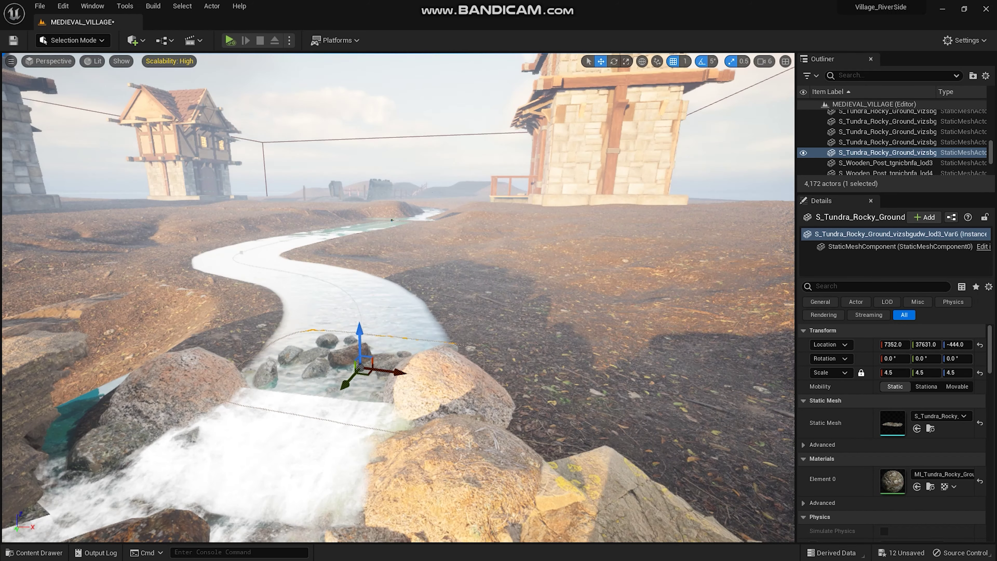
{"action": "key", "text": "Escape"}
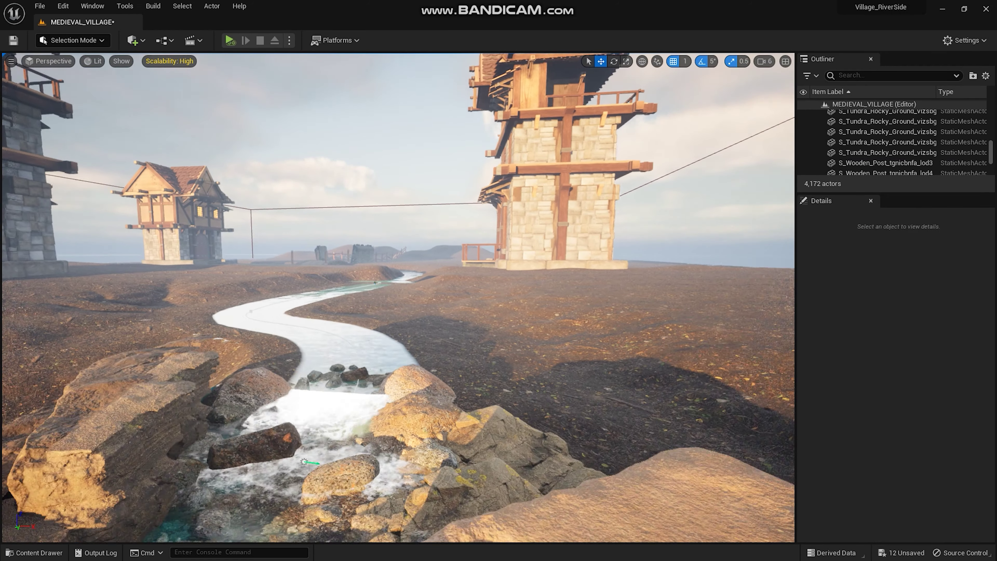
{"action": "right_click_drag", "start_coordinate": [695, 224], "coordinate": [696, 251]}
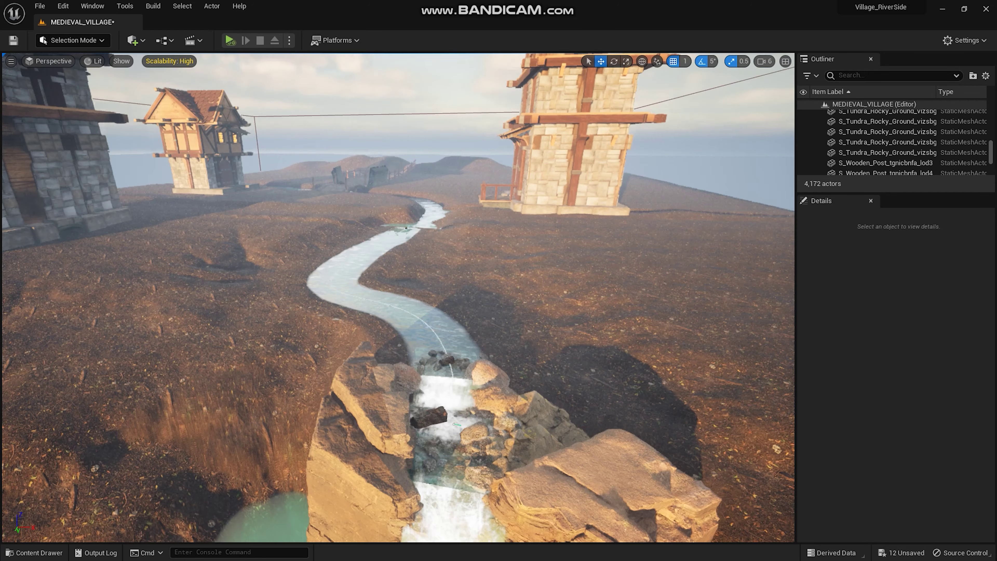
{"action": "right_click_drag", "start_coordinate": [456, 389], "coordinate": [456, 378]}
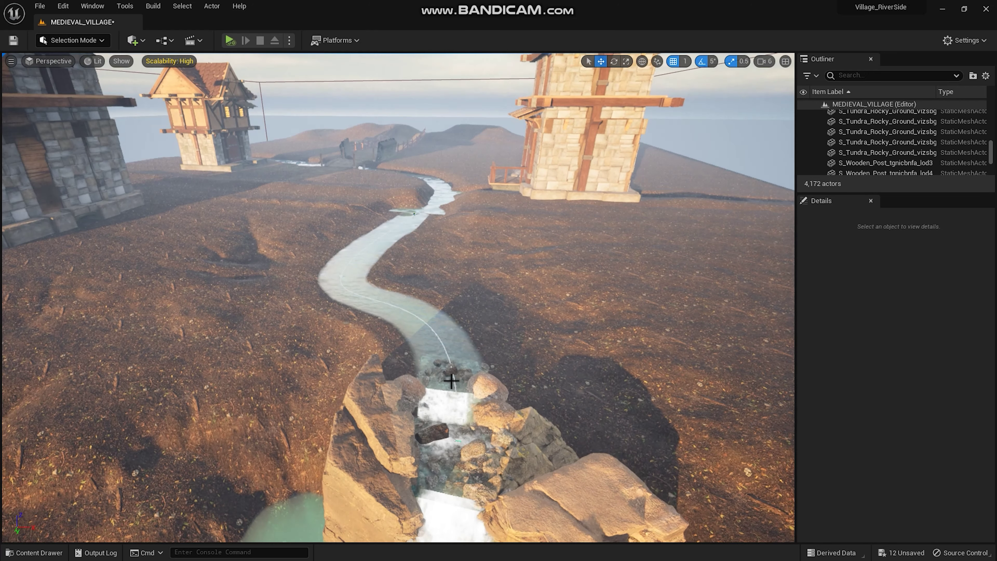
{"action": "left_click", "coordinate": [443, 397]}
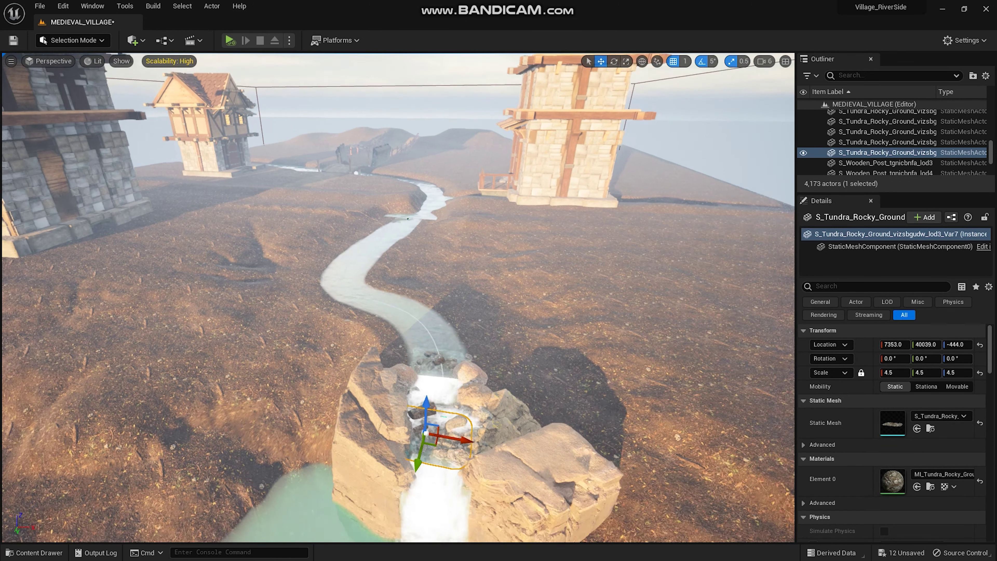
{"action": "left_click_drag", "start_coordinate": [428, 493], "coordinate": [417, 376], "text": "shift"}
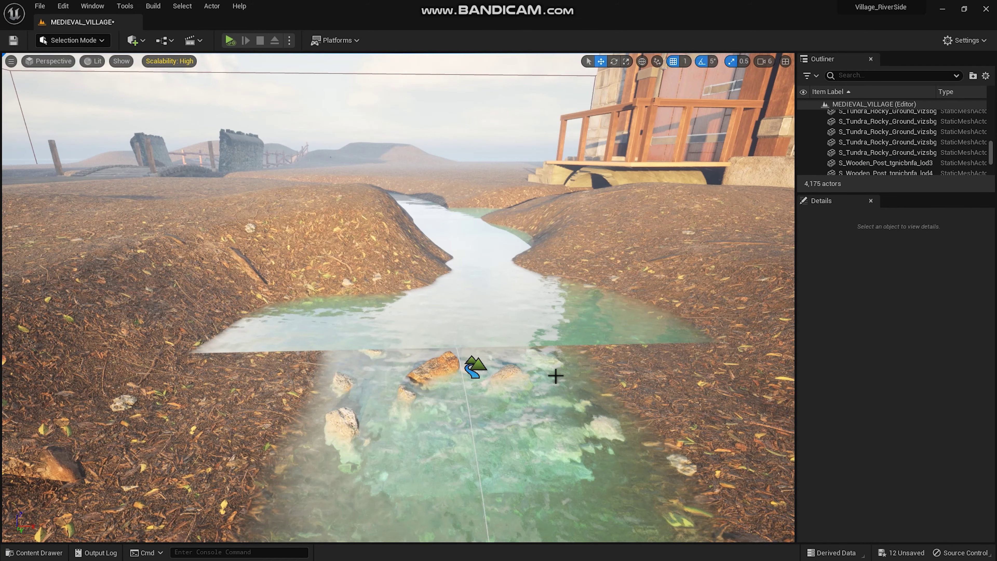
- Drag SM_Waterfall_Base from WaterMaterials > Meshes into the lower river section
{"action": "scroll", "coordinate": [555, 376], "scroll_direction": "down", "scroll_amount": 5}
{"action": "key", "text": "ctrl+space"}
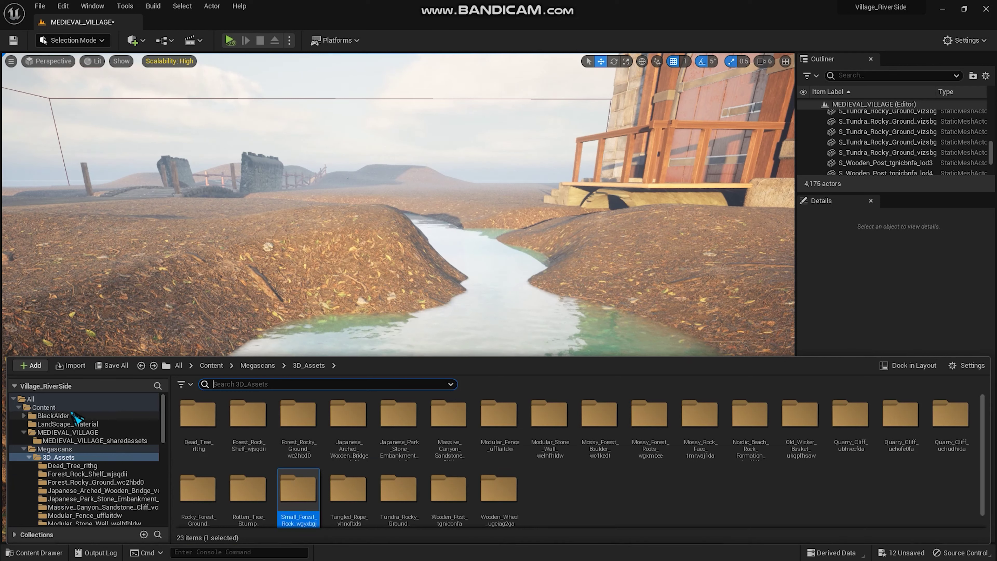
{"action": "left_click", "coordinate": [79, 408]}
{"action": "double_click", "coordinate": [712, 434]}
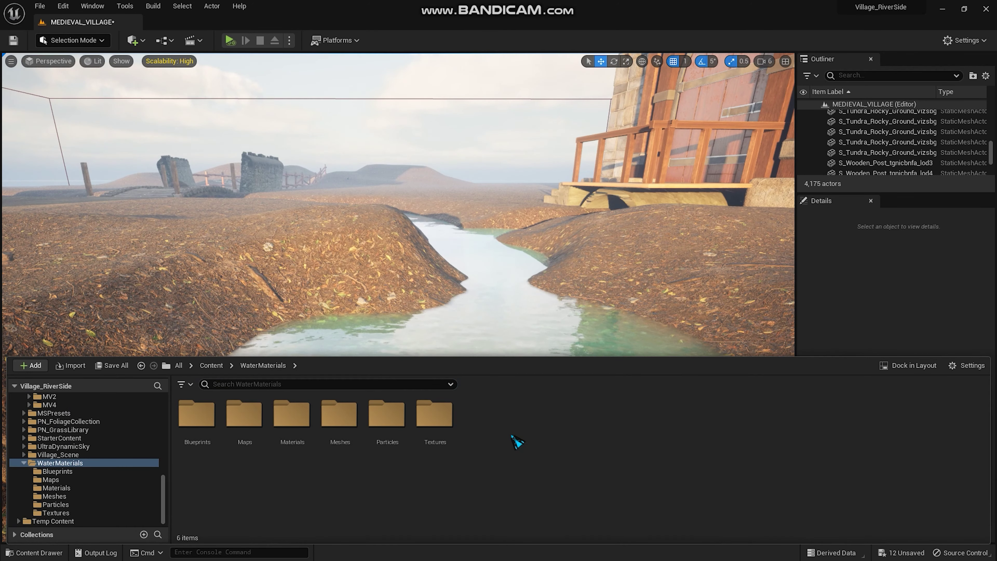
{"action": "double_click", "coordinate": [402, 427]}
{"action": "key", "text": "alt+Left"}
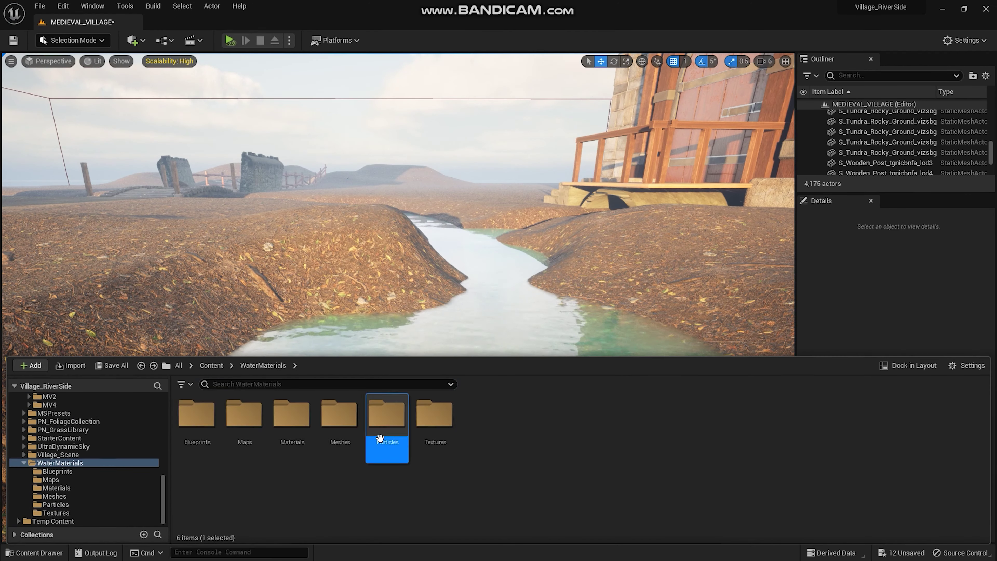
{"action": "double_click", "coordinate": [361, 432]}
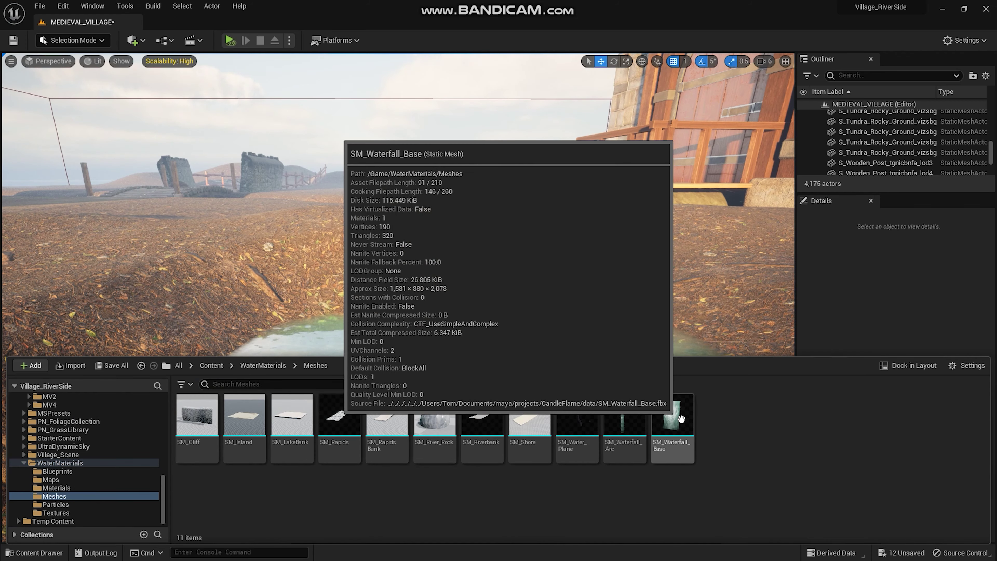
{"action": "mouse_move", "coordinate": [664, 421]}
{"action": "left_mouse_down"}
{"action": "mouse_move", "coordinate": [559, 322]}
{"action": "mouse_move", "coordinate": [515, 369]}
{"action": "left_mouse_up"}
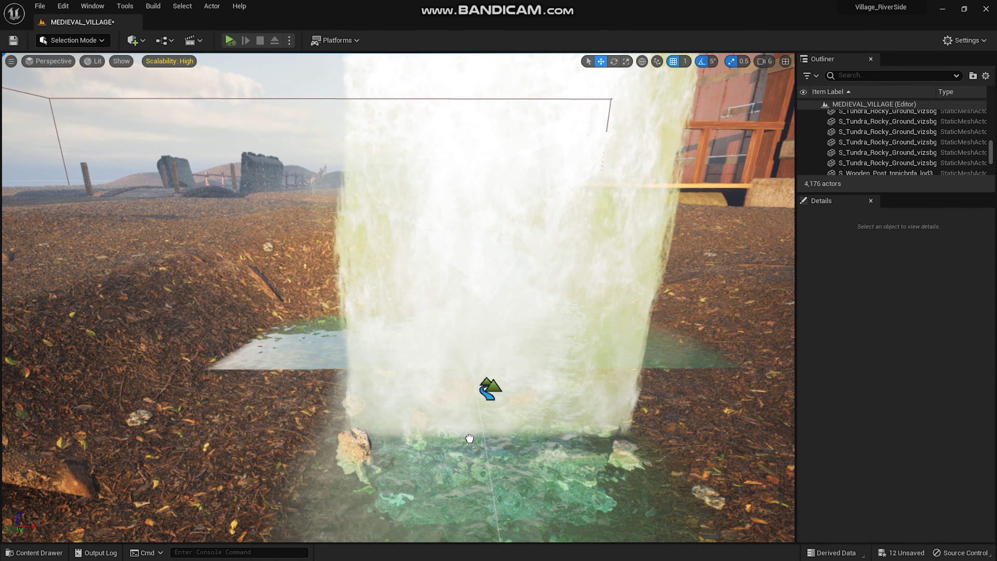
- Scale the new waterfall base to 0.5 and lower it into the stream to Z −501
{"action": "left_click_drag", "start_coordinate": [469, 438], "coordinate": [451, 491]}
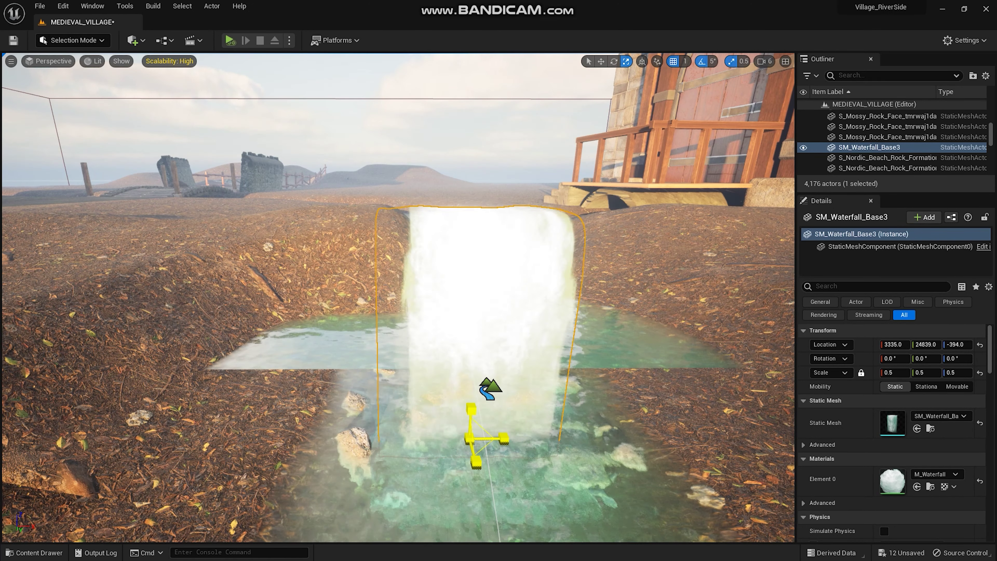
{"action": "left_click_drag", "start_coordinate": [451, 491], "coordinate": [467, 463]}
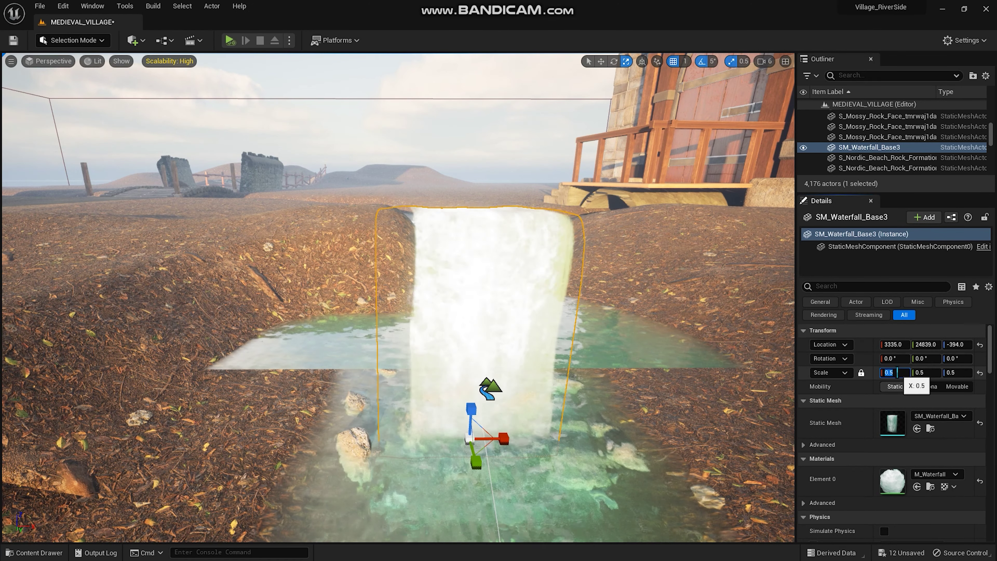
{"action": "type", "text": "0.2"}
{"action": "key", "text": "Return"}
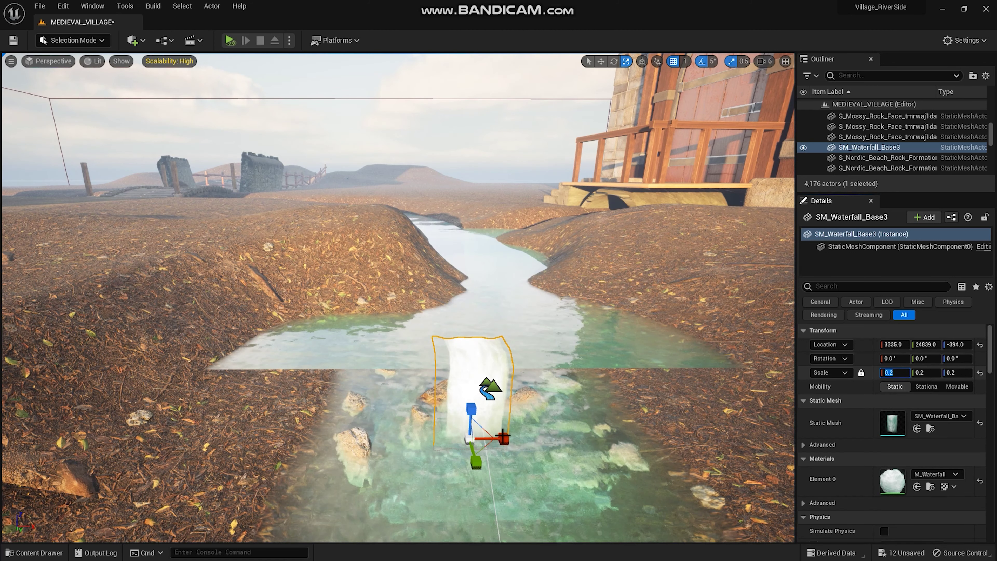
{"action": "left_click_drag", "start_coordinate": [506, 438], "coordinate": [624, 408]}
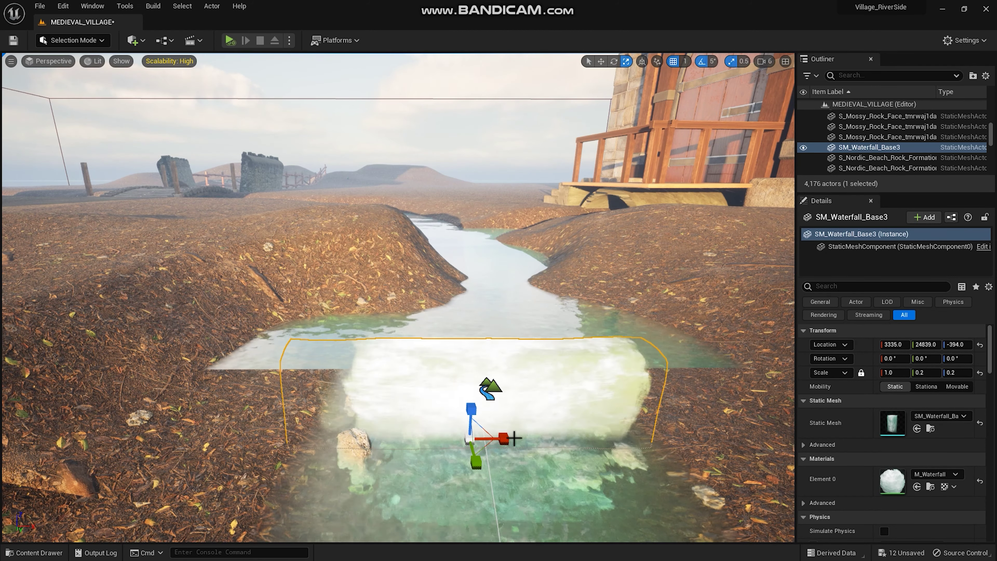
{"action": "key", "text": "ctrl+z"}
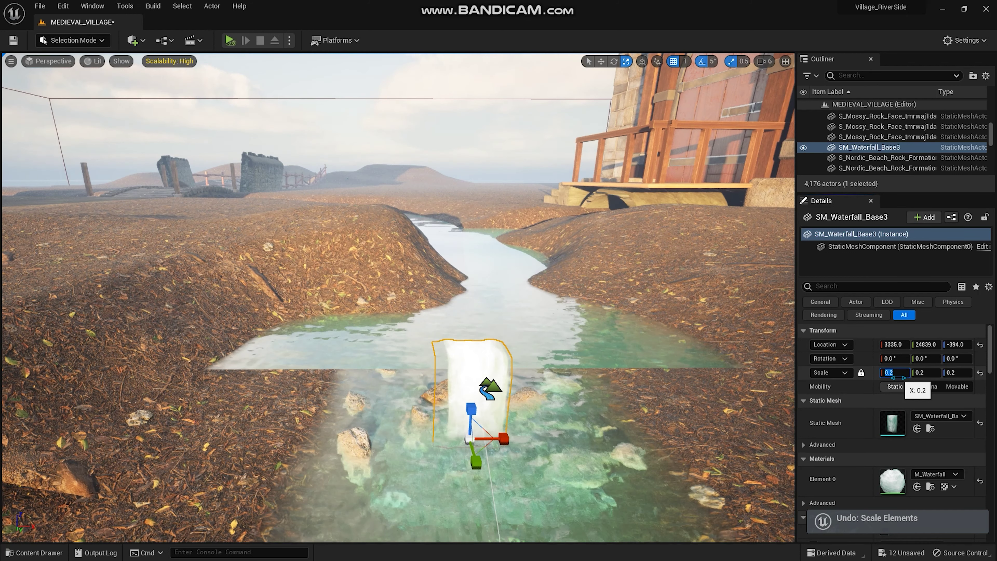
{"action": "type", "text": ".5"}
{"action": "key", "text": "Return"}
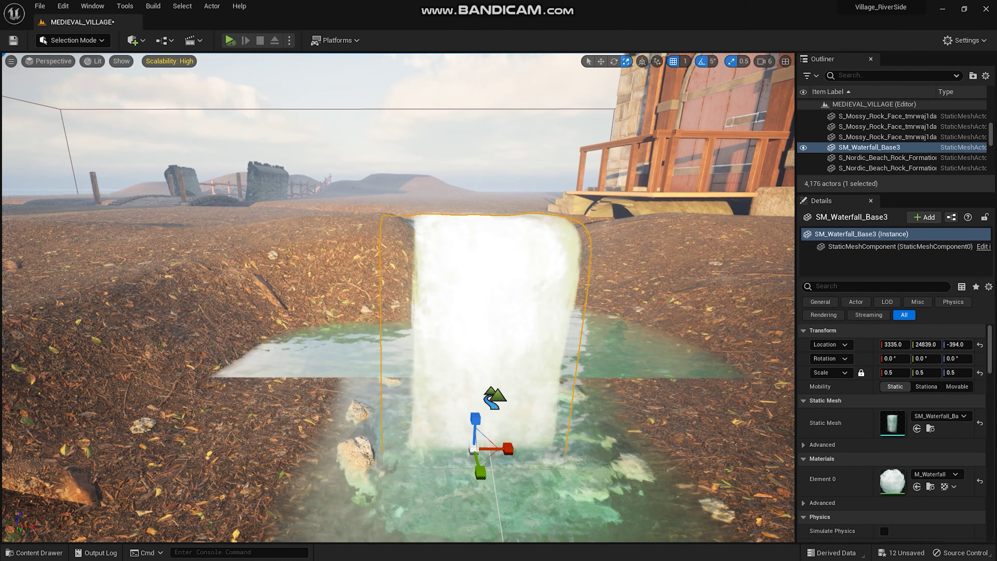
{"action": "key", "text": "w"}
{"action": "left_click_drag", "start_coordinate": [474, 428], "coordinate": [452, 533]}
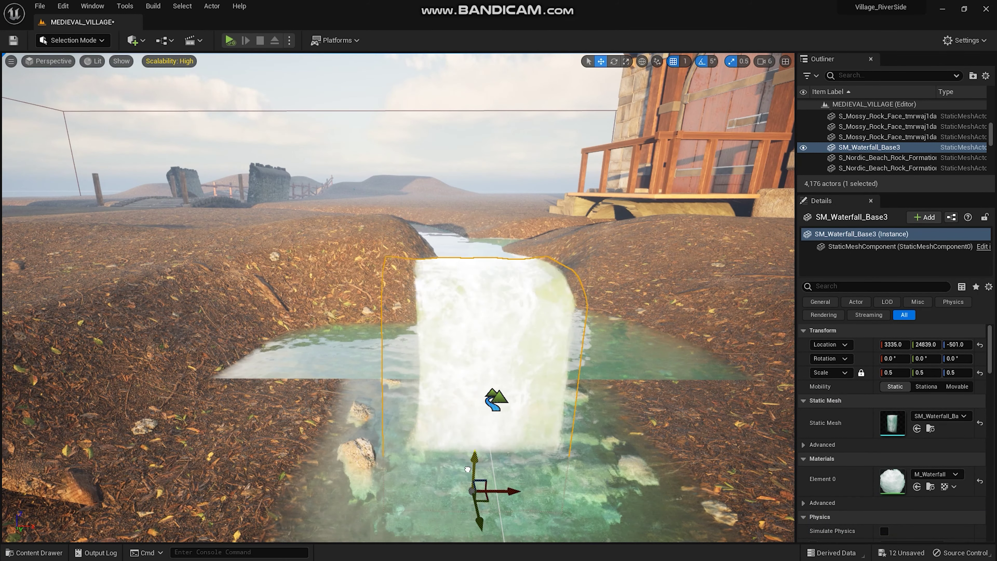
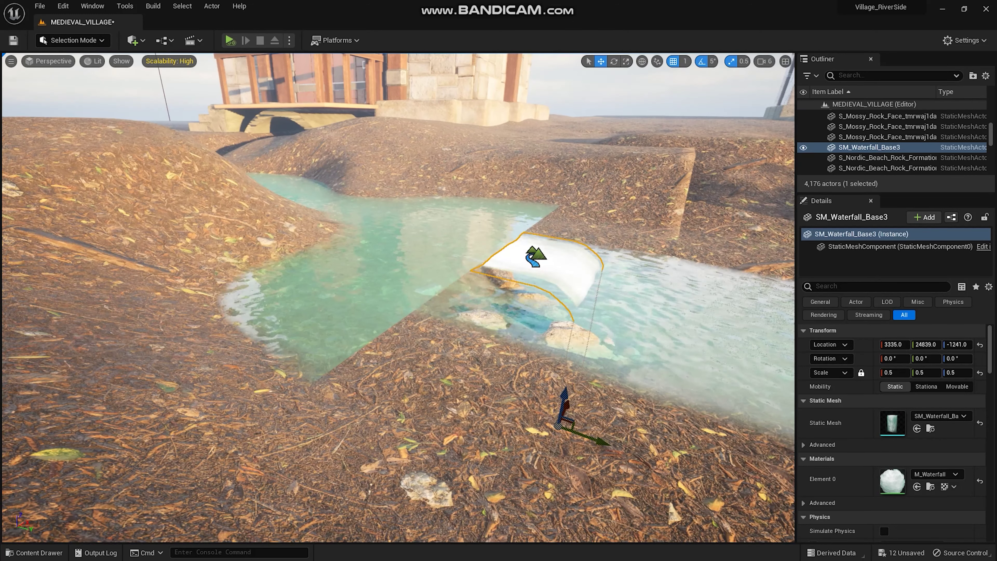
- Slide the waterfall piece slightly along the river on the Y axis
{"action": "right_click_drag", "start_coordinate": [606, 447], "coordinate": [606, 448]}
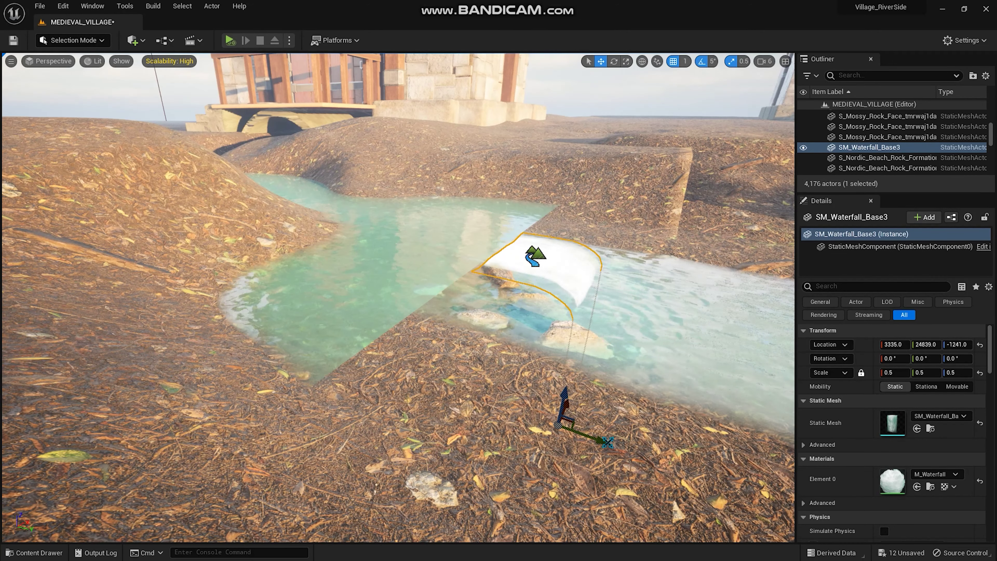
{"action": "mouse_move", "coordinate": [563, 435]}
{"action": "left_mouse_down"}
{"action": "mouse_move", "coordinate": [533, 383]}
{"action": "mouse_move", "coordinate": [517, 385]}
{"action": "left_mouse_up"}
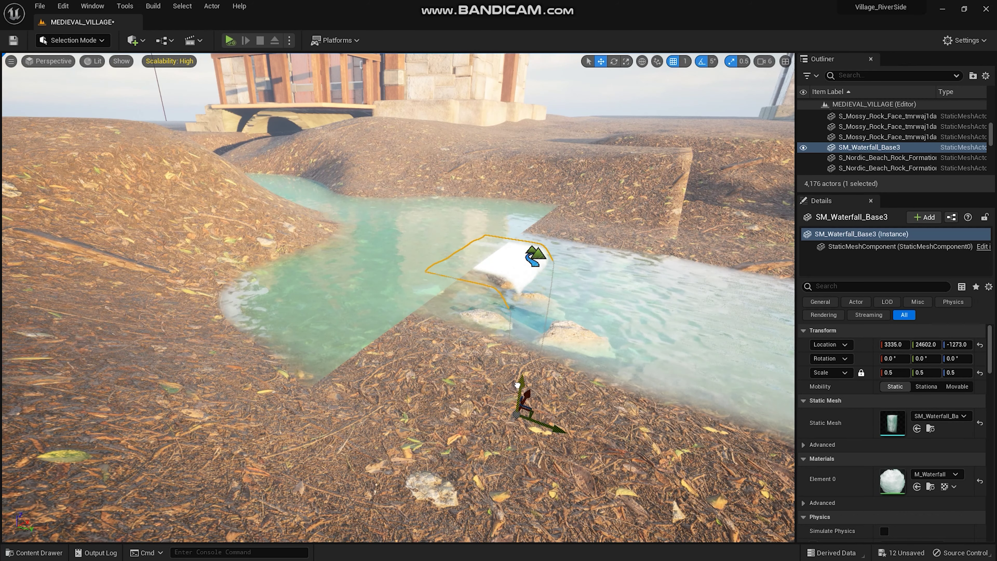
{"action": "right_click_drag", "start_coordinate": [517, 385], "coordinate": [517, 385]}
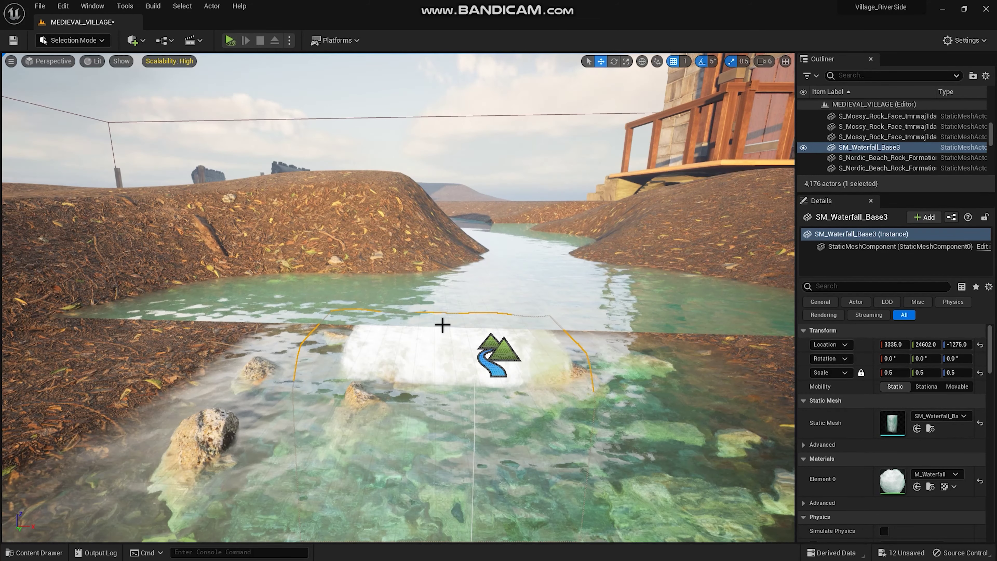
{"action": "right_click_drag", "start_coordinate": [442, 325], "coordinate": [443, 325]}
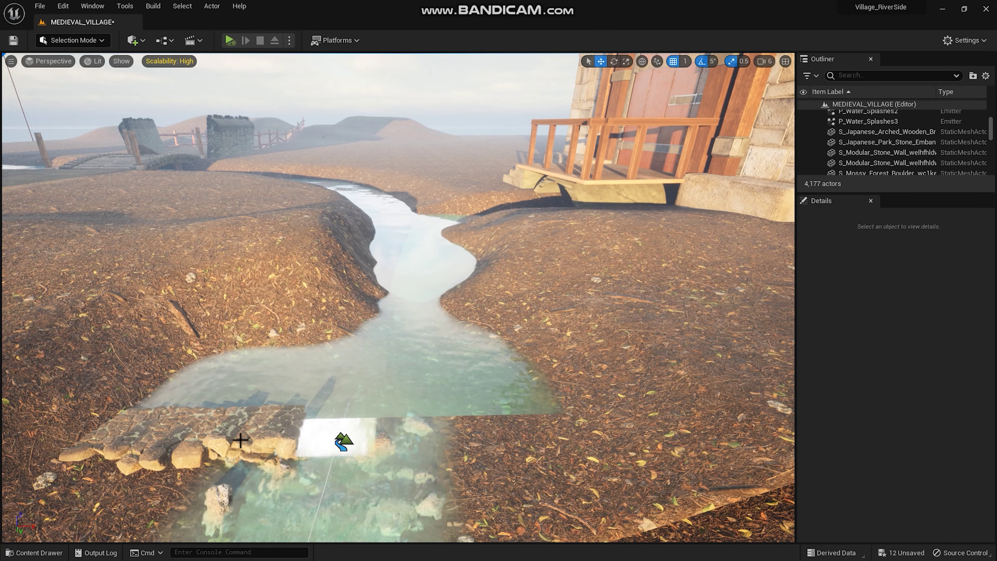
- Place a second stone embankment, scaled 3.5, on the waterfall's right side, then deselect it
{"action": "left_click_drag", "start_coordinate": [240, 440], "coordinate": [240, 440]}
{"action": "right_click_drag", "start_coordinate": [412, 436], "coordinate": [329, 437]}
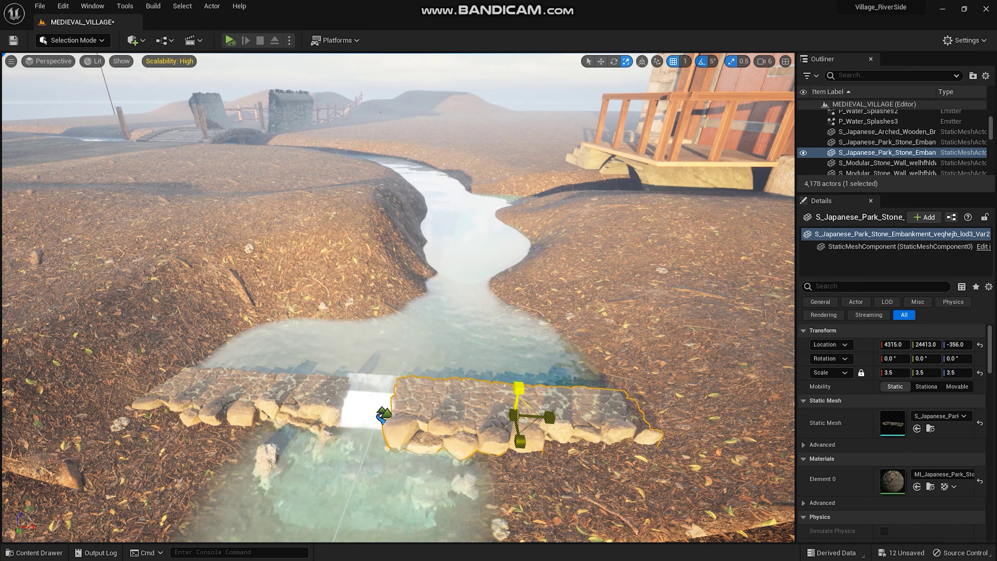
{"action": "key", "text": "w"}
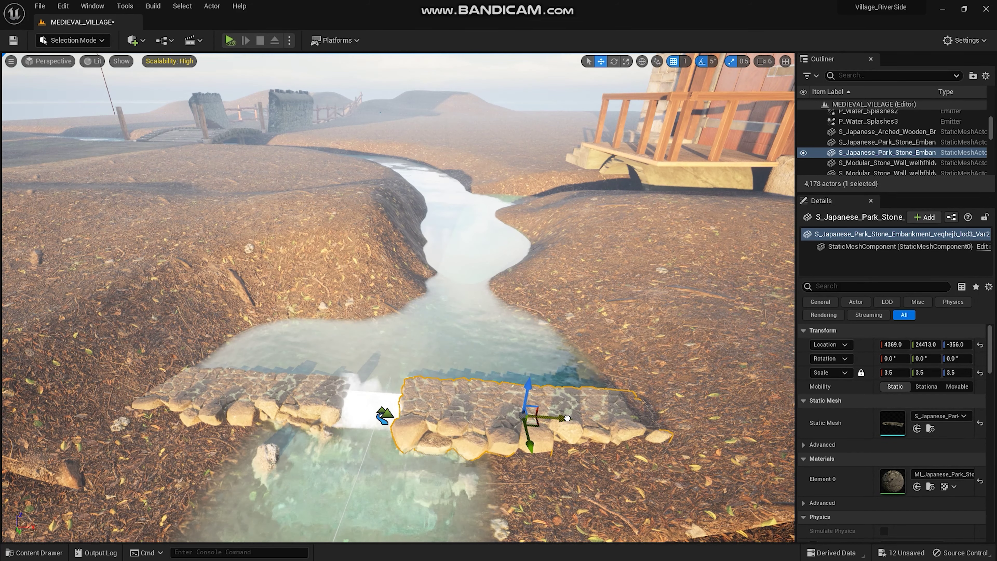
{"action": "right_click_drag", "start_coordinate": [460, 441], "coordinate": [463, 353]}
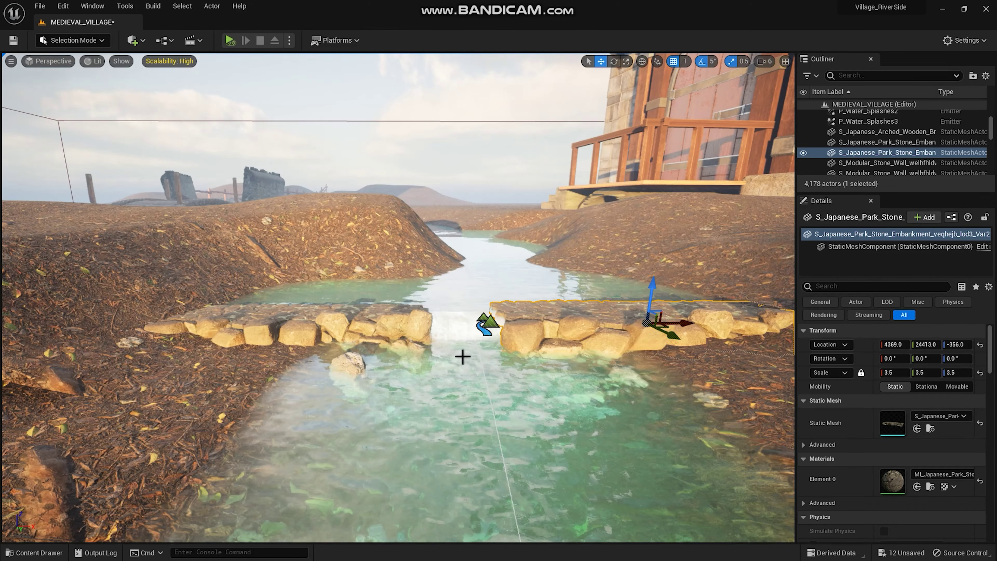
{"action": "left_click", "coordinate": [458, 167]}
{"action": "mouse_move", "coordinate": [458, 166]}
{"action": "right_mouse_down"}
{"action": "mouse_move", "coordinate": [550, 236]}
{"action": "mouse_move", "coordinate": [346, 252]}
{"action": "mouse_move", "coordinate": [472, 420]}
{"action": "right_mouse_up"}
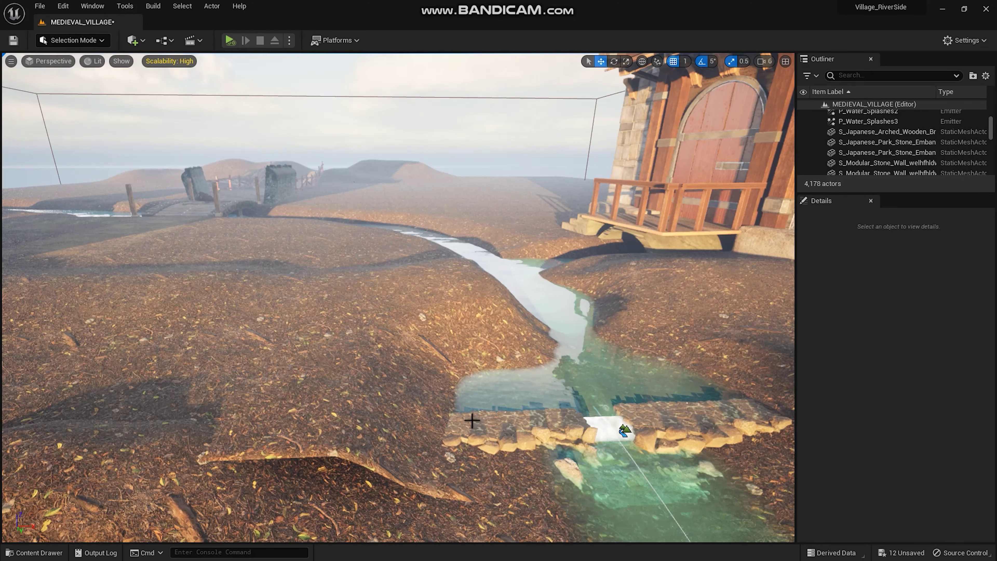
- Enter Landscape mode with the Sculpt brush at size 561 and strength 0.3
{"action": "left_click", "coordinate": [391, 413]}
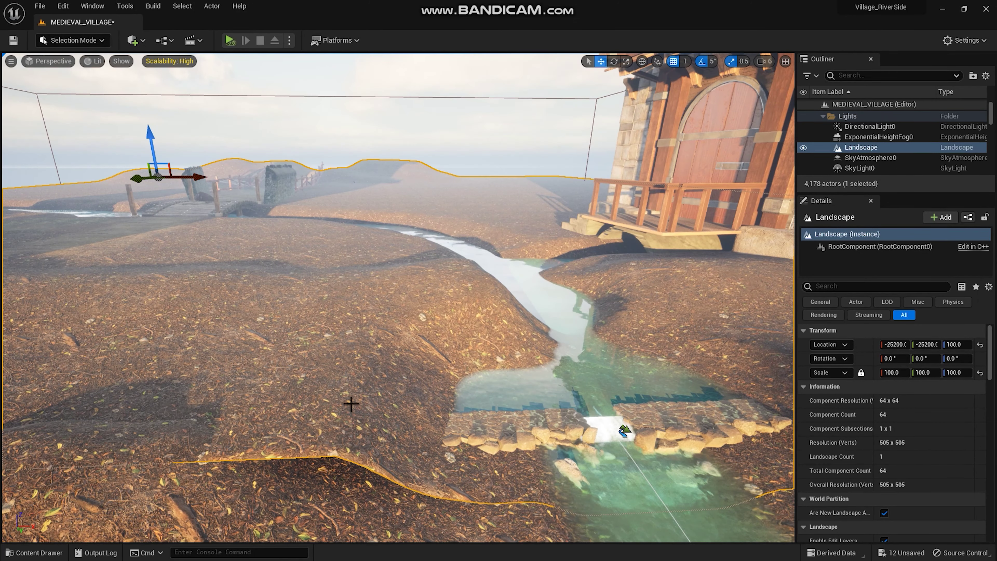
{"action": "key", "text": "shift+2"}
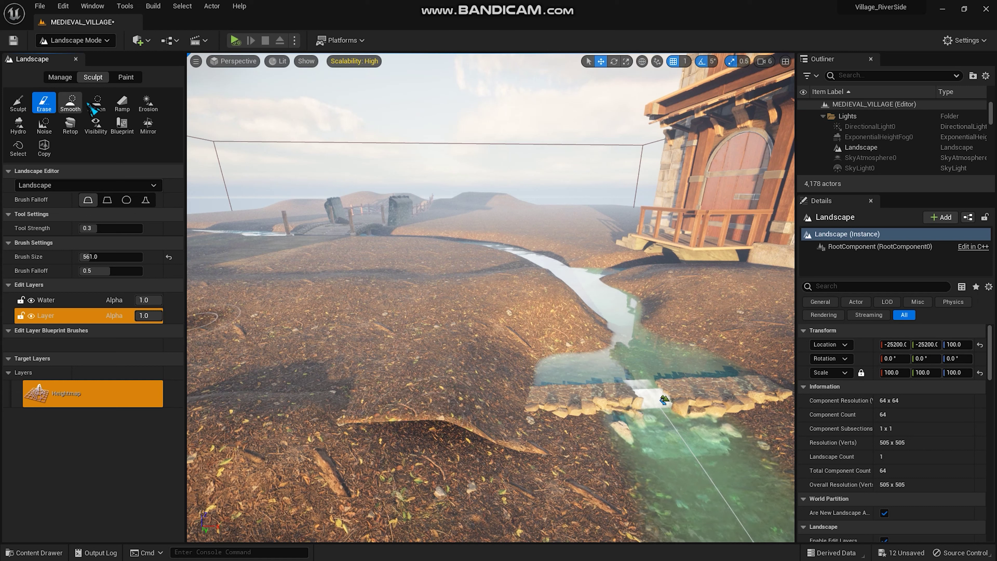
{"action": "left_click", "coordinate": [24, 108]}
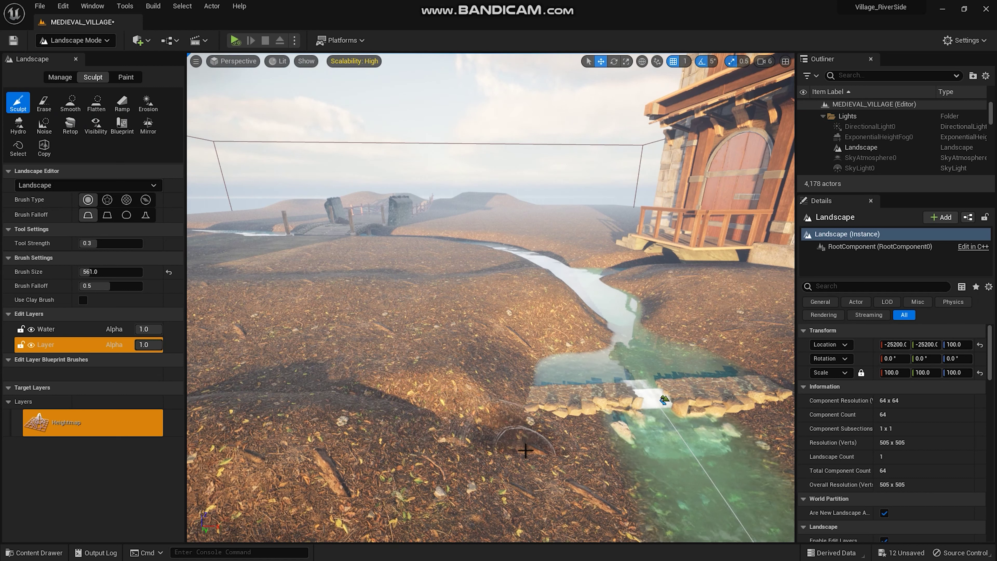
{"action": "right_click_drag", "start_coordinate": [431, 420], "coordinate": [500, 426]}
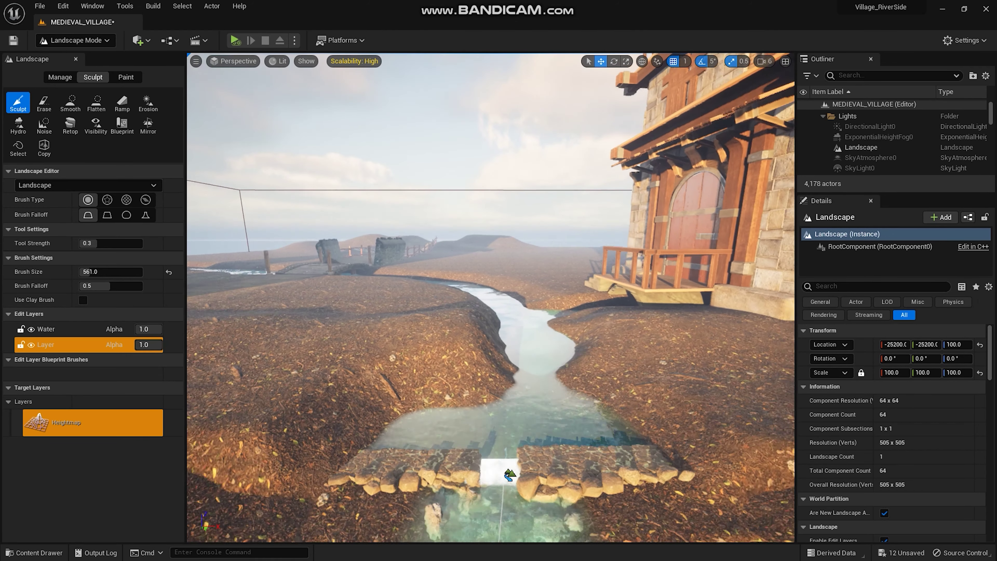
{"action": "mouse_move", "coordinate": [573, 412]}
{"action": "right_mouse_down"}
{"action": "mouse_move", "coordinate": [510, 393]}
{"action": "mouse_move", "coordinate": [498, 347]}
{"action": "mouse_move", "coordinate": [478, 340]}
{"action": "mouse_move", "coordinate": [497, 478]}
{"action": "mouse_move", "coordinate": [750, 511]}
{"action": "right_mouse_up"}
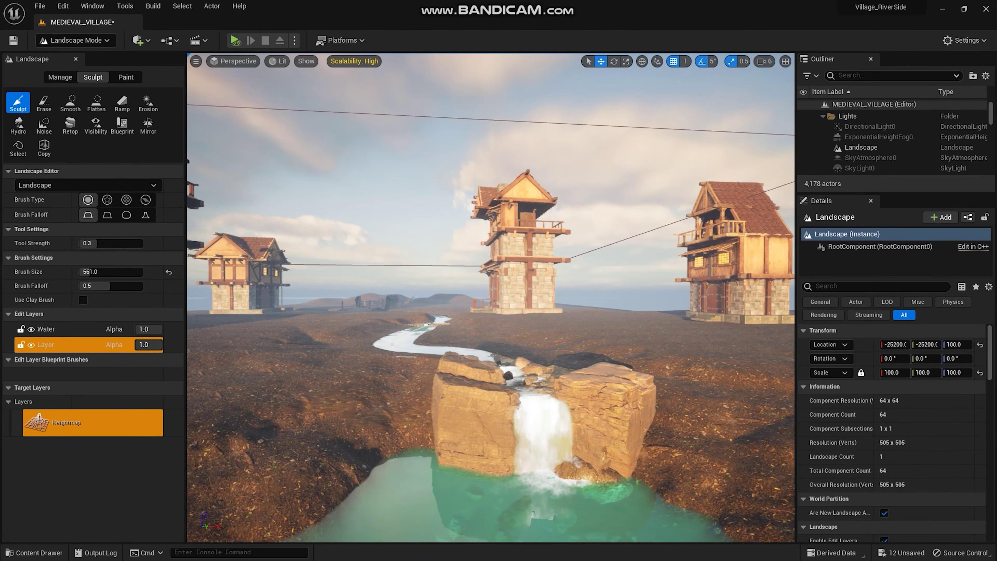
{"action": "mouse_move", "coordinate": [440, 331]}
{"action": "right_mouse_down"}
{"action": "mouse_move", "coordinate": [392, 330]}
{"action": "mouse_move", "coordinate": [211, 456]}
{"action": "right_mouse_up"}
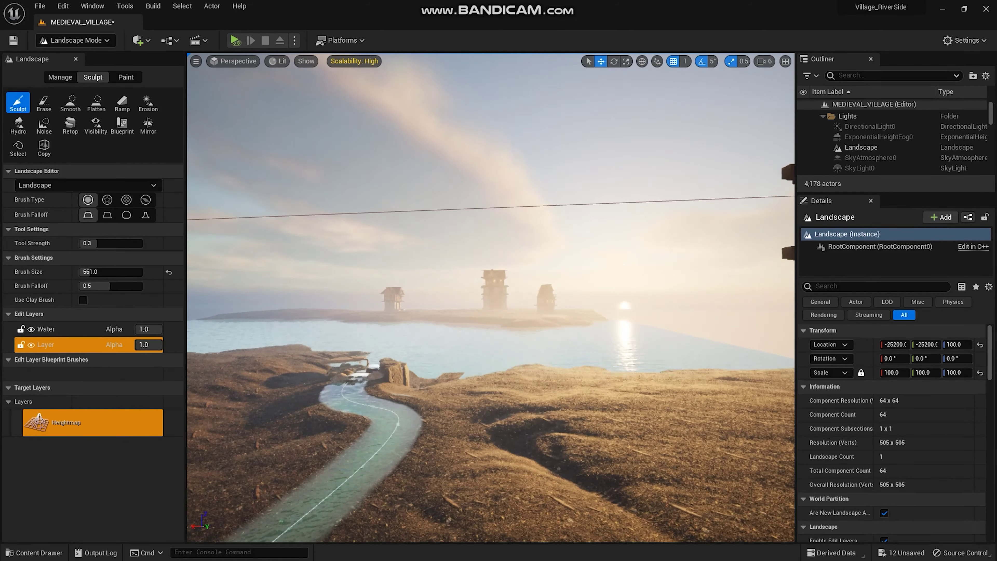
- Return to Selection Mode and rotate the sun with Ctrl+L to an orange sunset glow
{"action": "key", "text": "shift+1"}
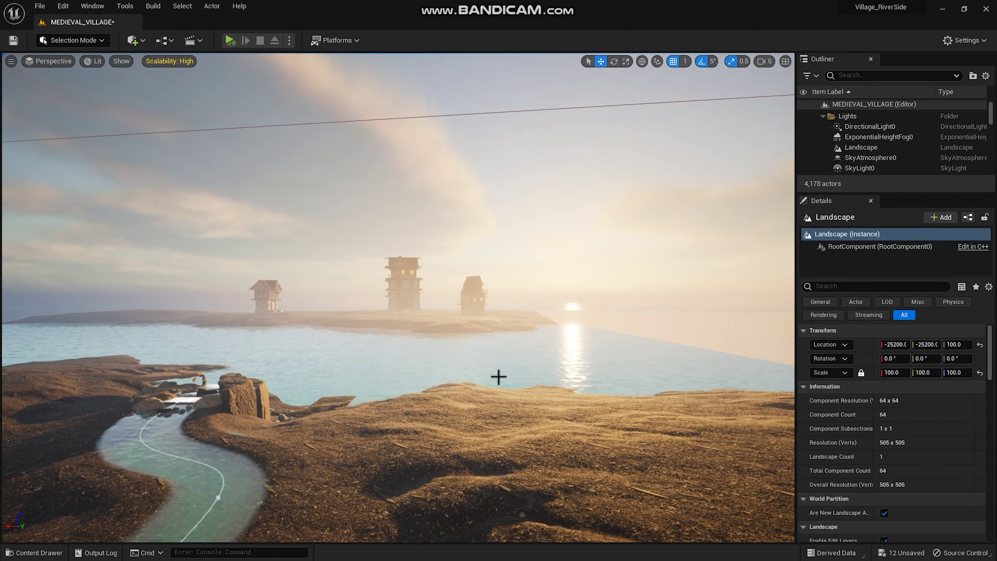
{"action": "key", "text": "ctrl+l"}
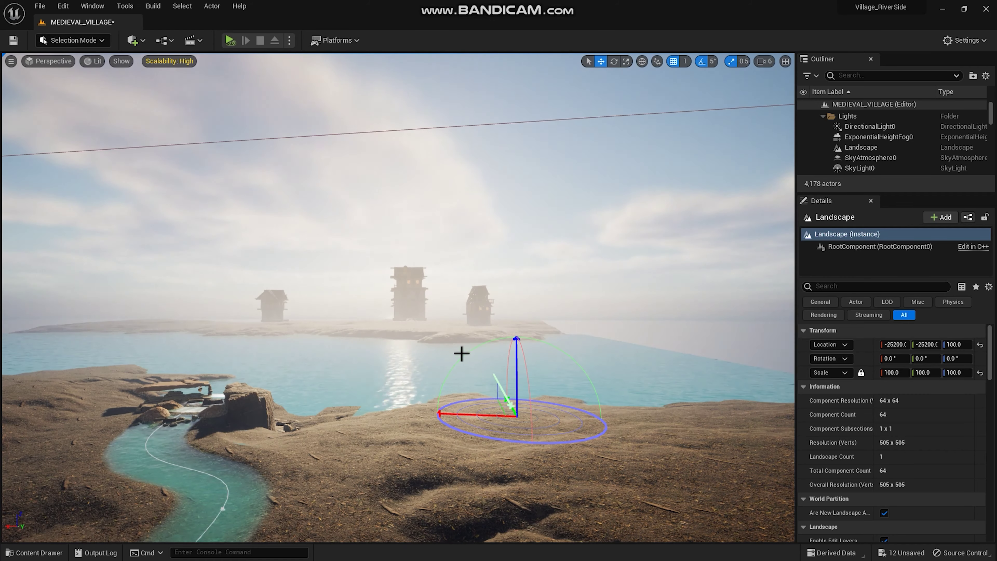
{"action": "key", "text": "ctrl+l"}
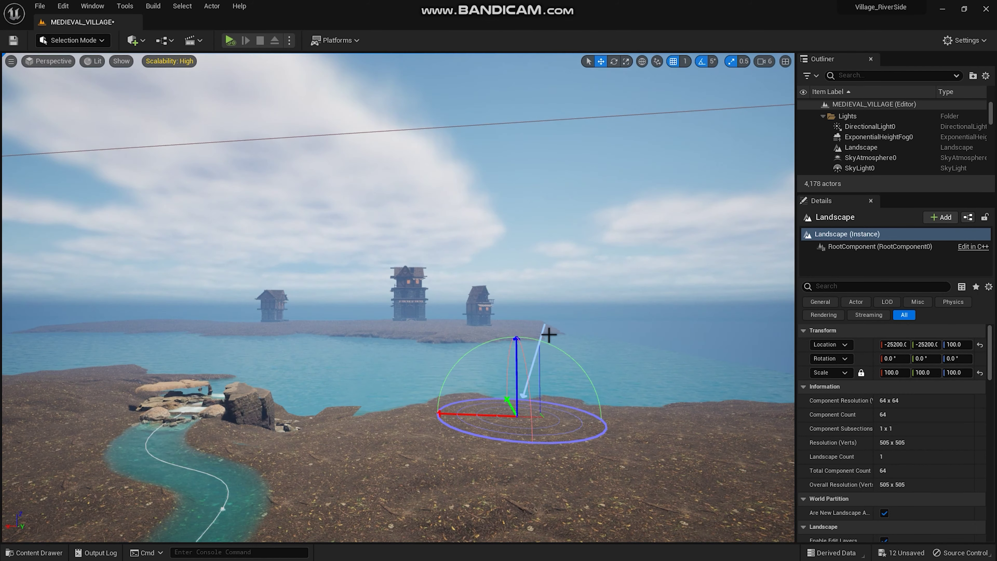
{"action": "key", "text": "ctrl+l"}
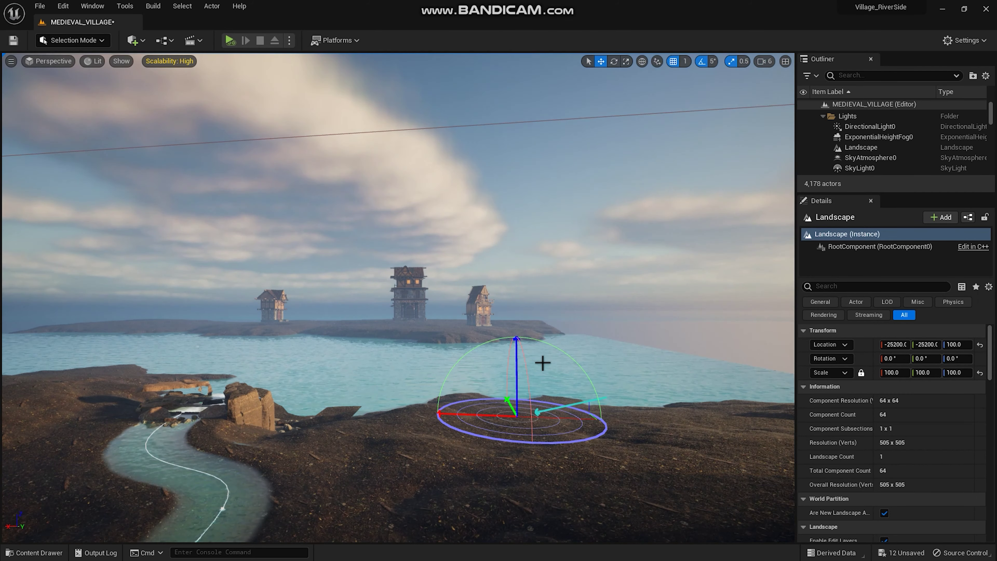
{"action": "key", "text": "ctrl+l"}
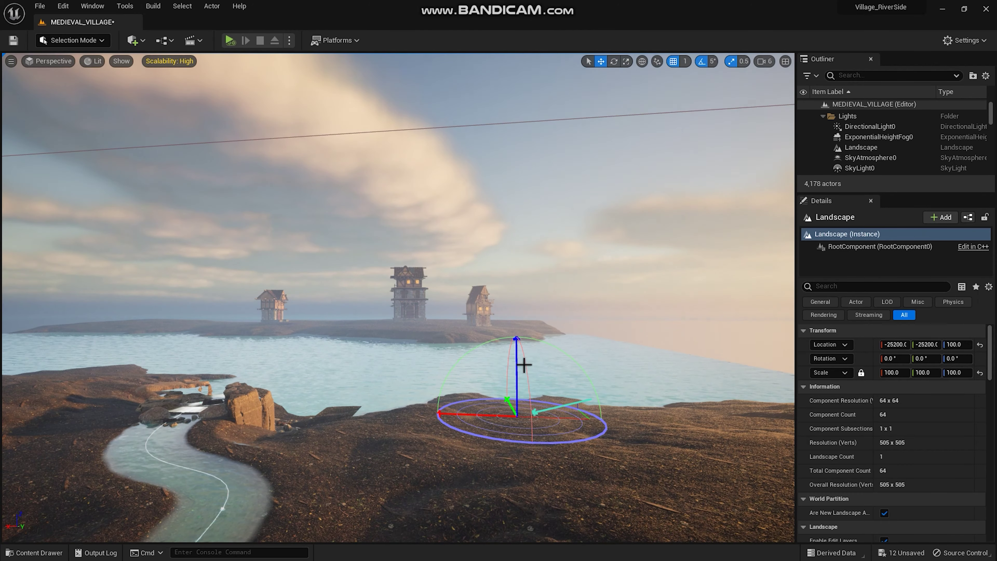
{"action": "key", "text": "ctrl+l"}
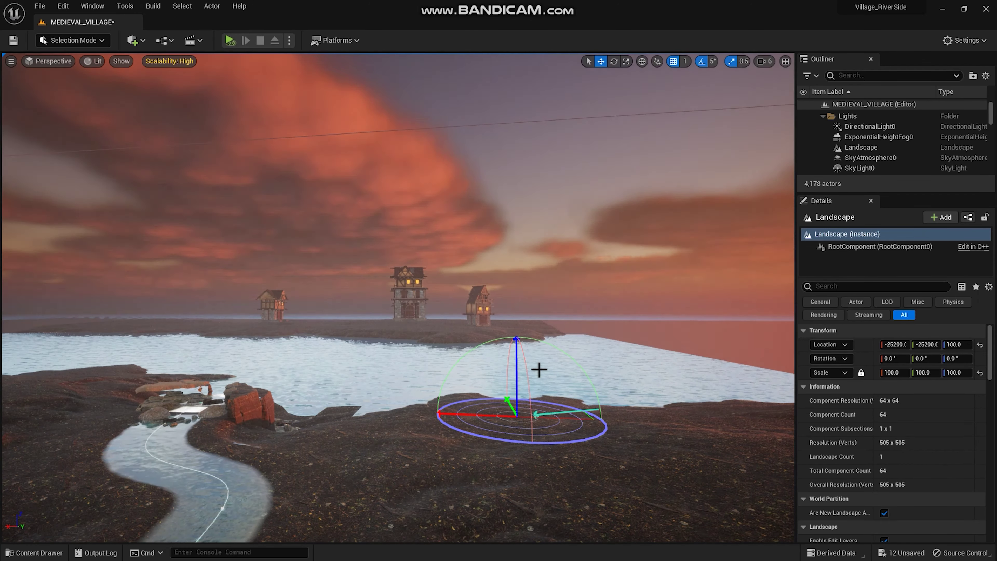
{"action": "mouse_move", "coordinate": [463, 345]}
{"action": "left_mouse_down", "text": "alt"}
{"action": "mouse_move", "coordinate": [315, 404]}
{"action": "mouse_move", "coordinate": [399, 432]}
{"action": "left_mouse_up", "text": "alt"}
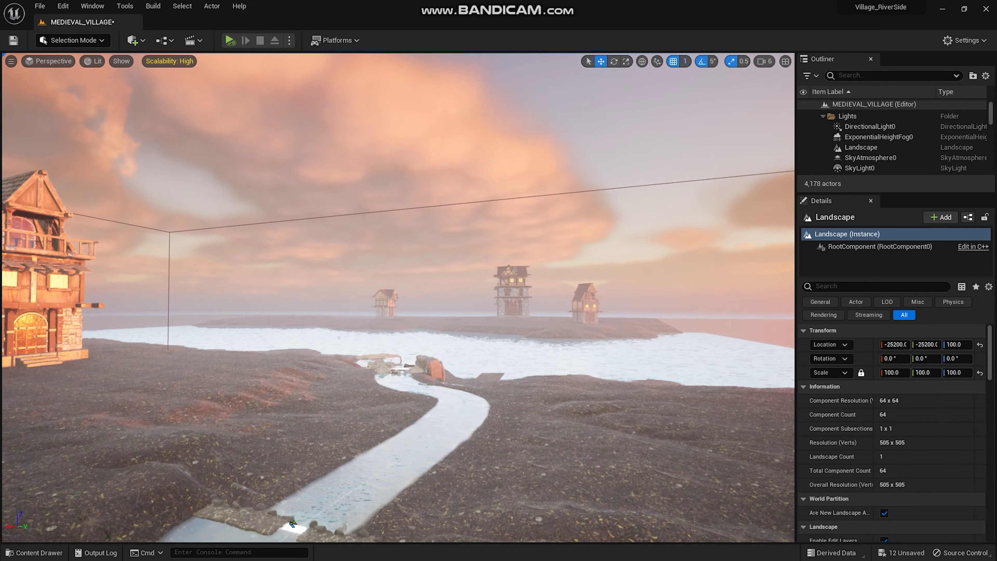
{"action": "mouse_move", "coordinate": [293, 522]}
{"action": "left_mouse_down", "text": "alt"}
{"action": "mouse_move", "coordinate": [138, 326]}
{"action": "mouse_move", "coordinate": [394, 273]}
{"action": "mouse_move", "coordinate": [366, 330]}
{"action": "mouse_move", "coordinate": [593, 358]}
{"action": "left_mouse_up", "text": "alt"}
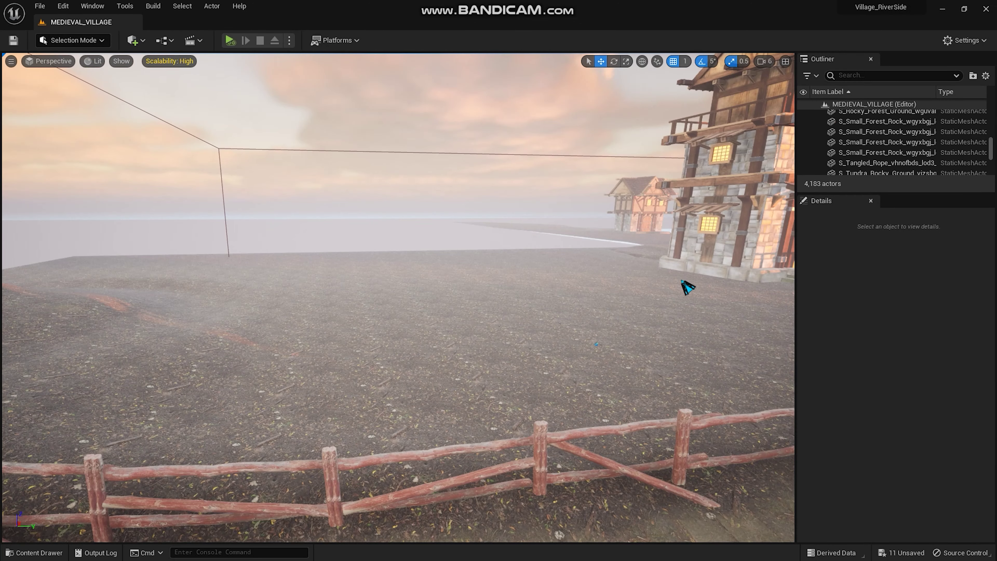
- Switch the editor from Selection Mode to Foliage Mode
{"action": "right_click_drag", "start_coordinate": [341, 188], "coordinate": [333, 184]}
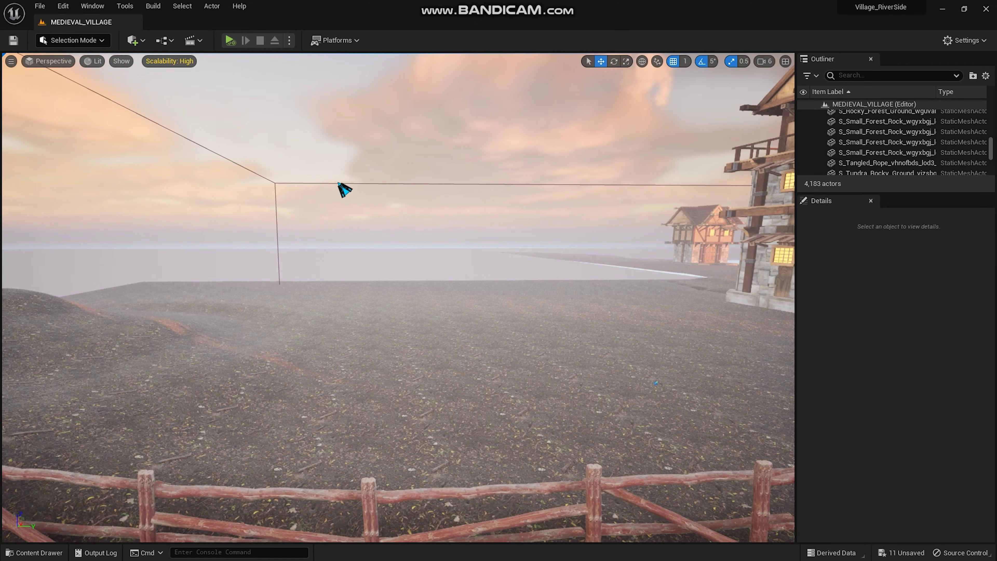
{"action": "left_click", "coordinate": [98, 43]}
{"action": "left_click", "coordinate": [109, 80]}
{"action": "right_click_drag", "start_coordinate": [451, 409], "coordinate": [490, 408]}
{"action": "right_click_drag", "start_coordinate": [600, 354], "coordinate": [687, 375]}
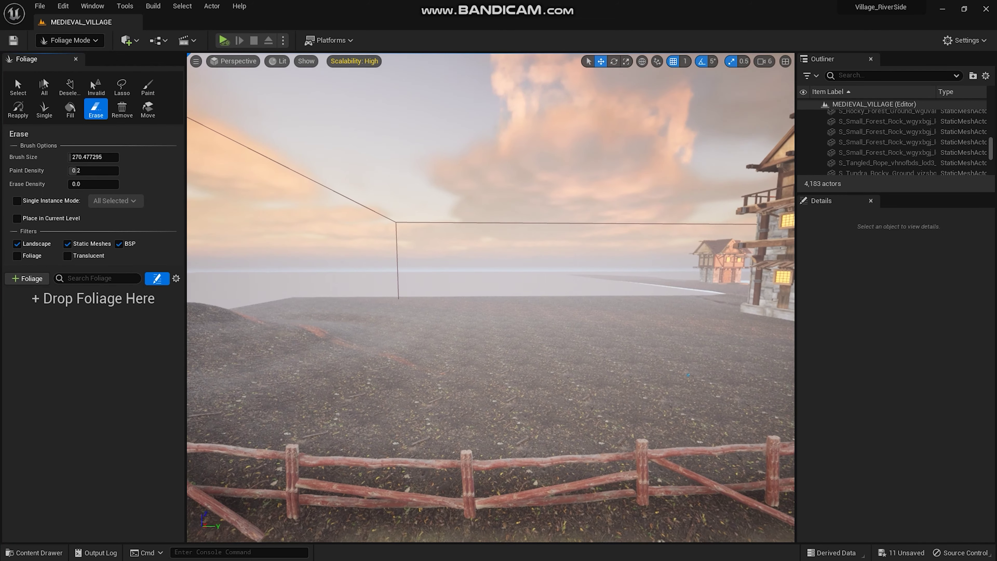
- Add all thirteen Dead_Shrubs meshes from the Content Drawer as foliage types
{"action": "key", "text": "ctrl+space"}
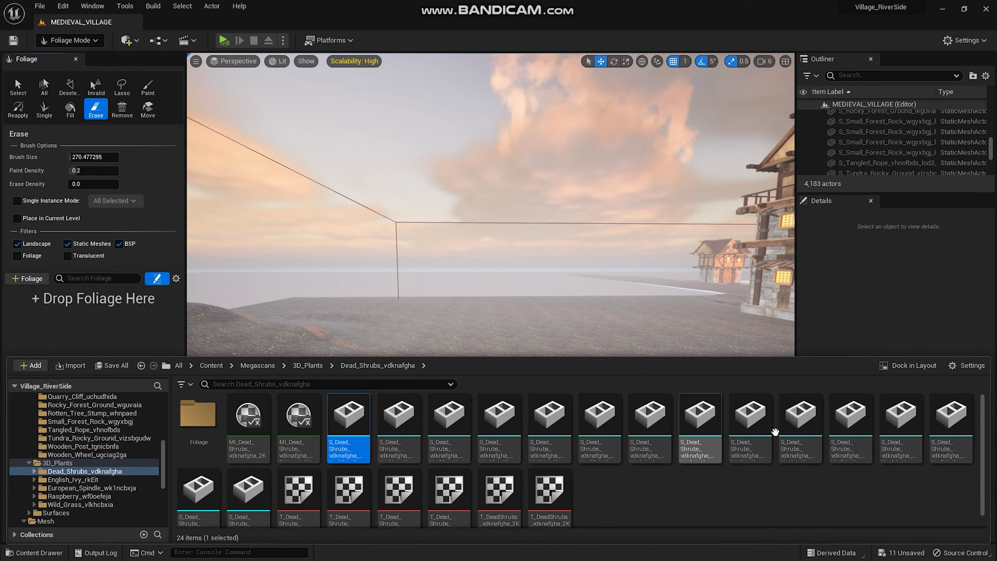
{"action": "left_click", "coordinate": [938, 442], "text": "shift"}
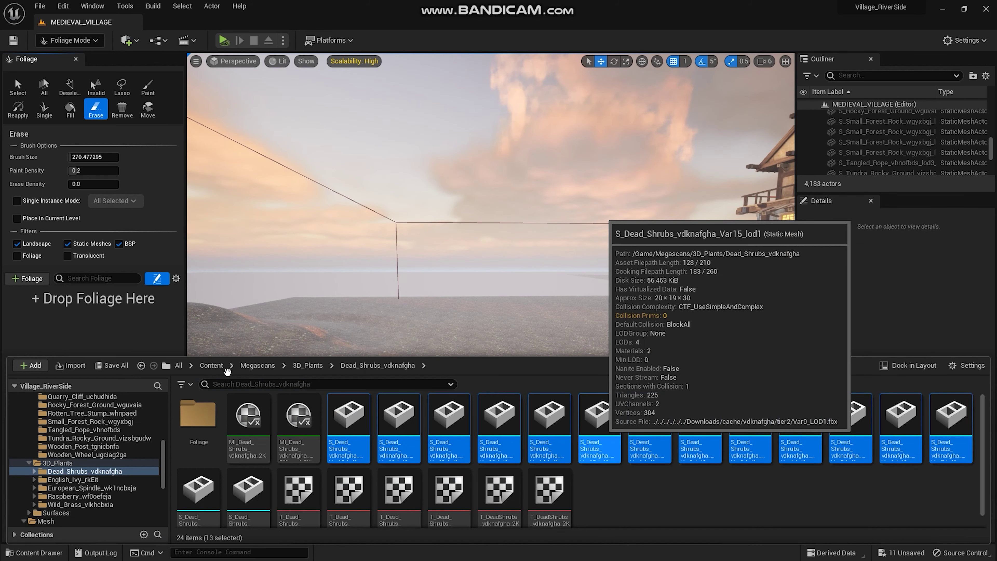
{"action": "left_click_drag", "start_coordinate": [938, 442], "coordinate": [99, 325]}
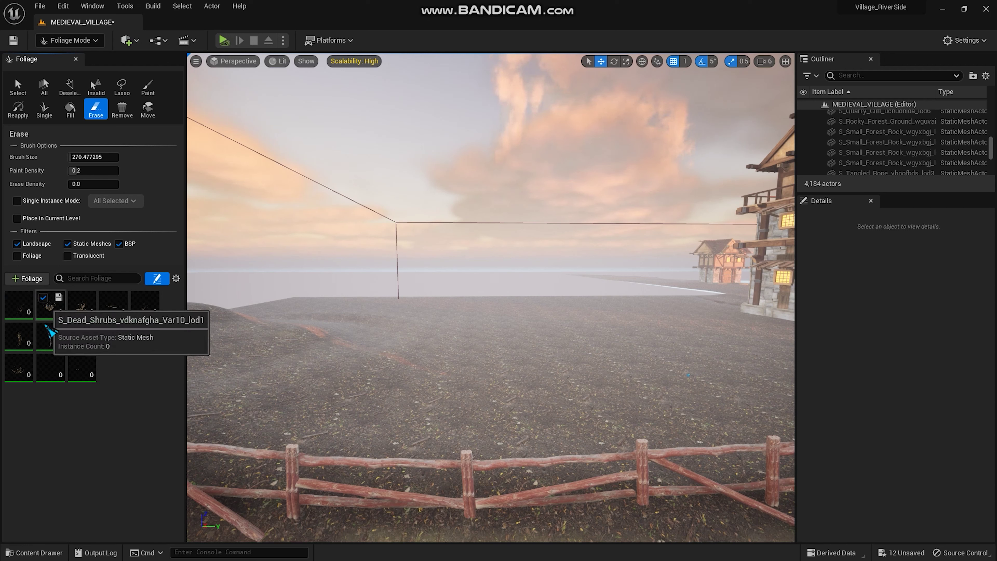
- Raise painting Scale X for Dead_Shrubs: Var1 and Var11 to 5.0, Var10 to 4.0, Var12 to 3.0
{"action": "left_click", "coordinate": [20, 310]}
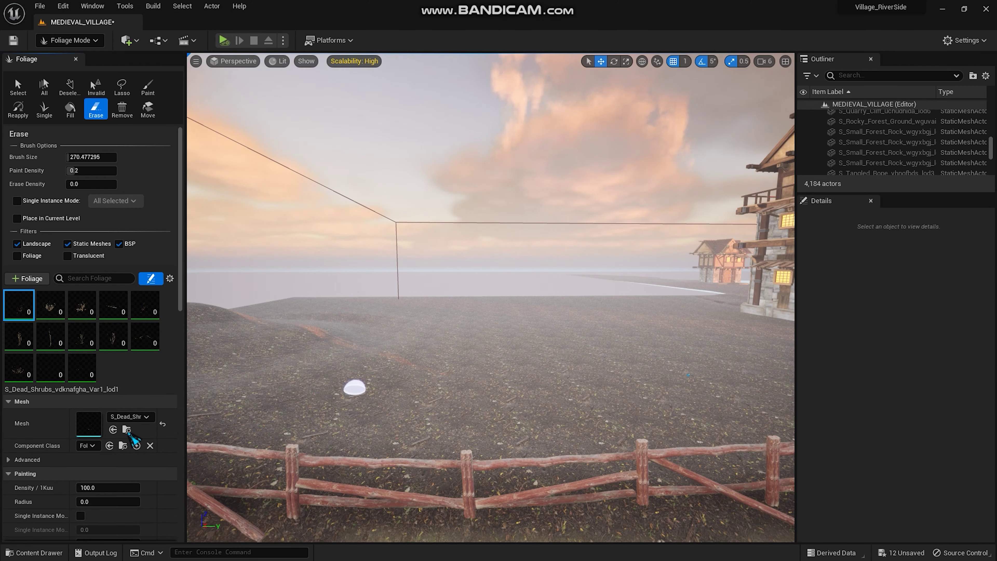
{"action": "scroll", "coordinate": [120, 464], "scroll_direction": "down", "scroll_amount": 1}
{"action": "scroll", "coordinate": [108, 493], "scroll_direction": "down", "scroll_amount": 1}
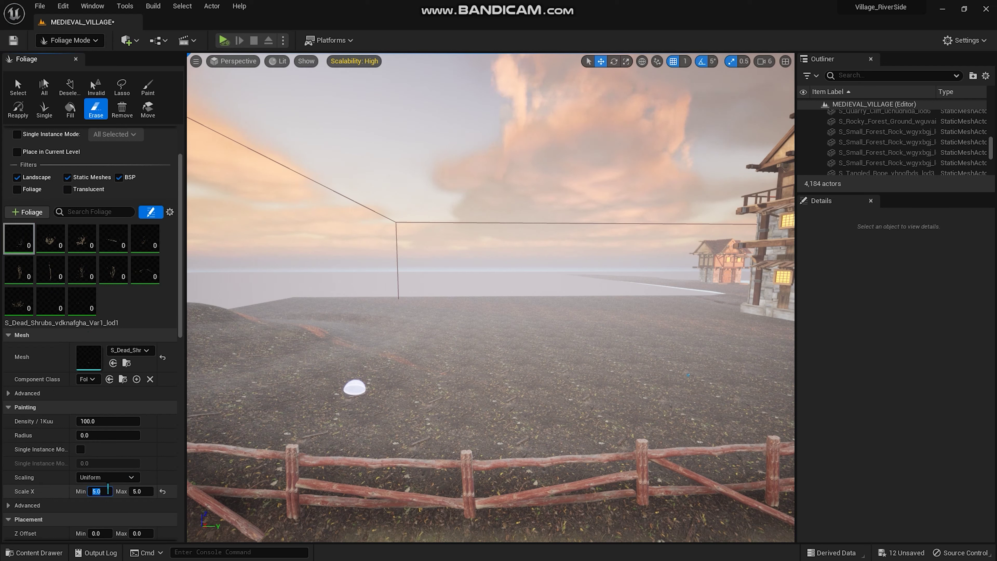
{"action": "left_click", "coordinate": [59, 243]}
{"action": "left_click", "coordinate": [104, 492]}
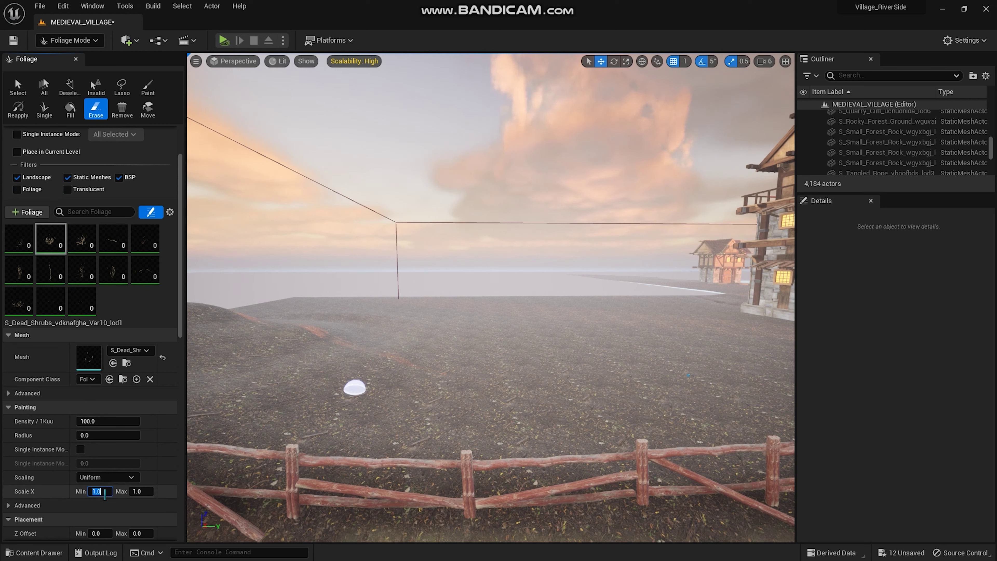
{"action": "left_click", "coordinate": [91, 234]}
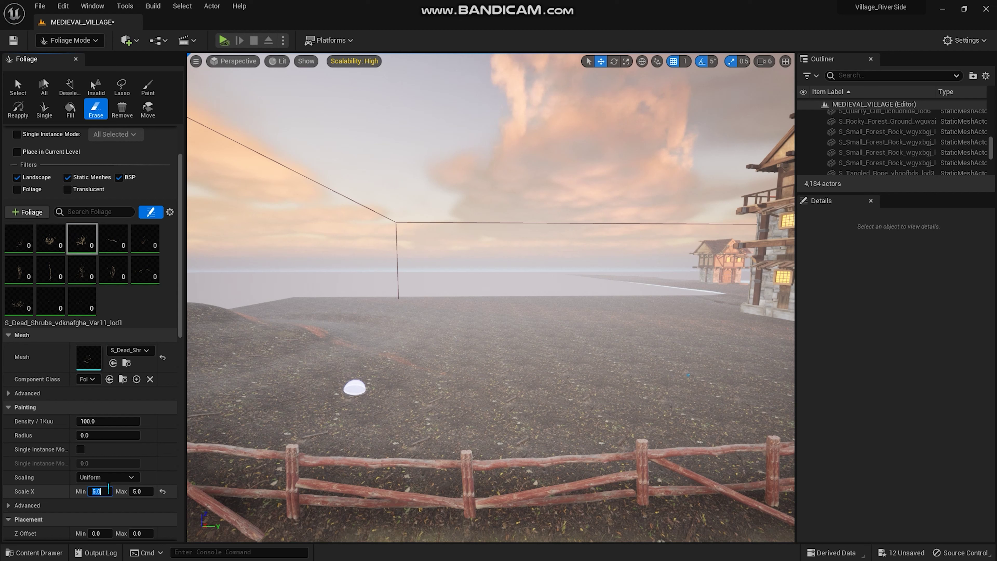
{"action": "left_click", "coordinate": [115, 245]}
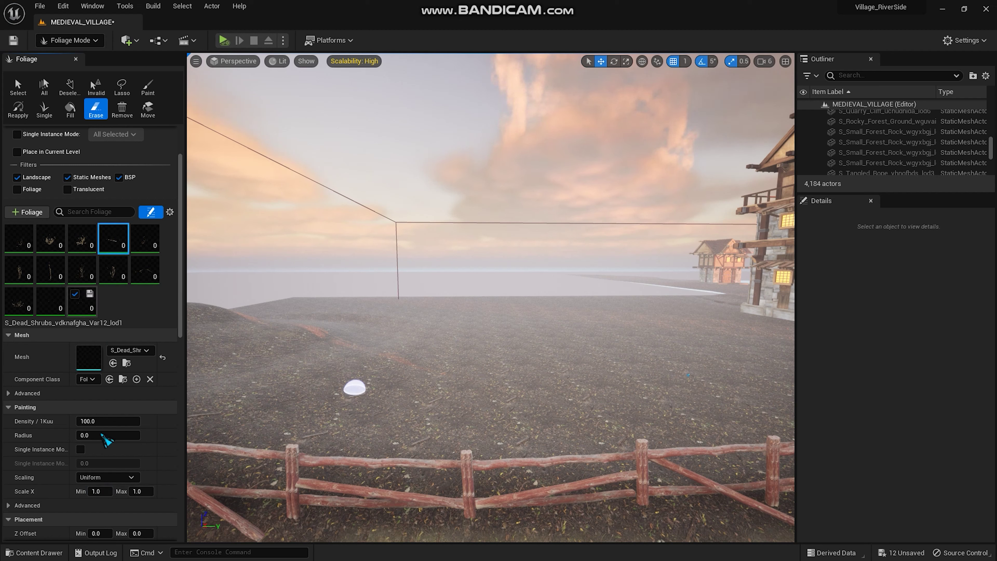